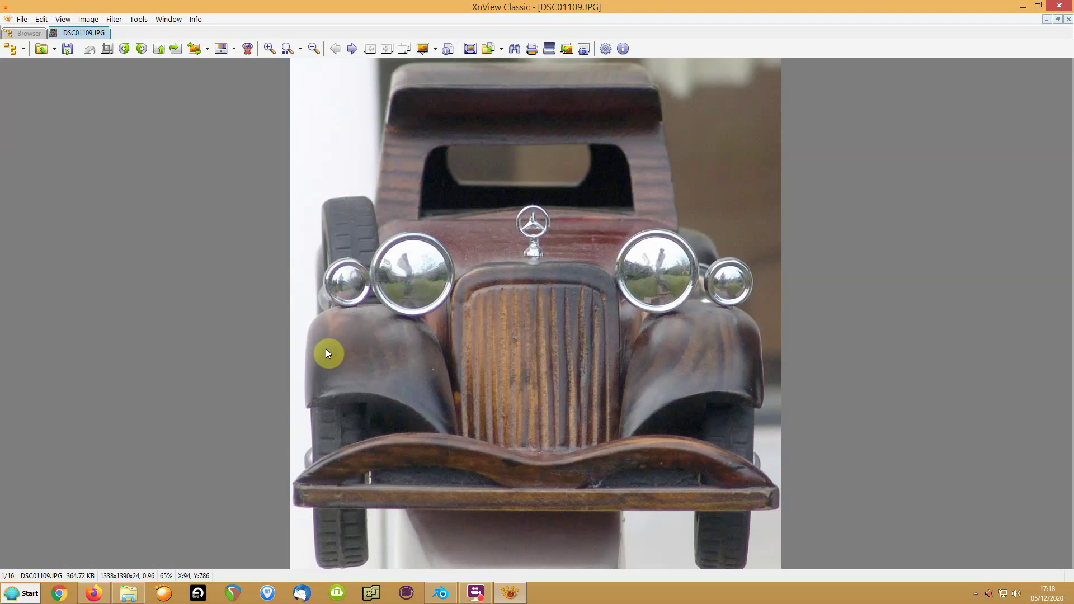
# Step: Switch from the image viewer to the browser, view the YouTube video page on trim sheet normal maps, and return to Blender
pyautogui.click(1022, 6)
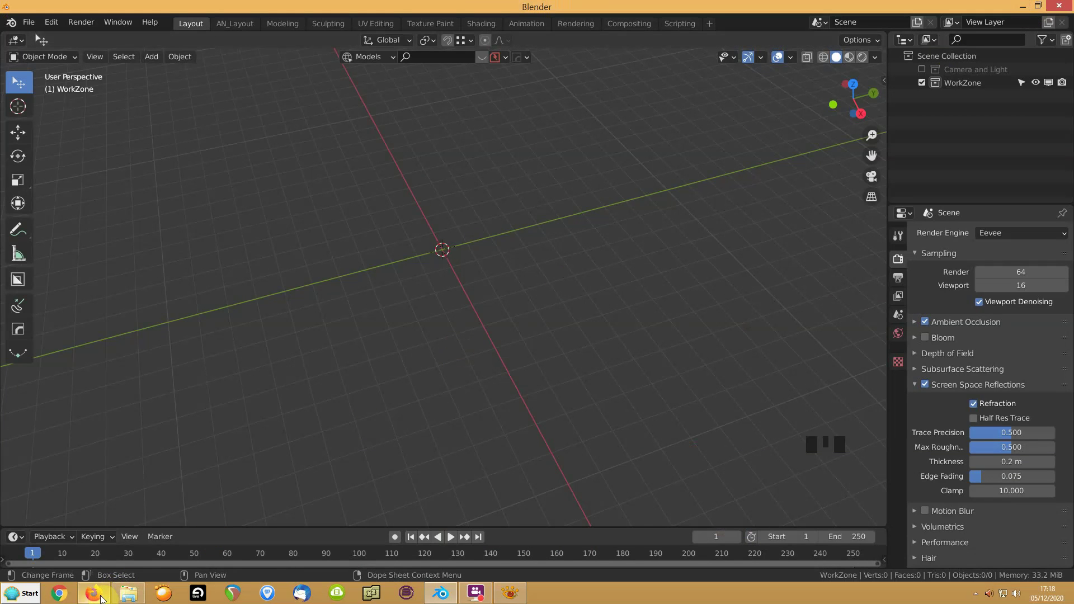
pyautogui.click(101, 597)
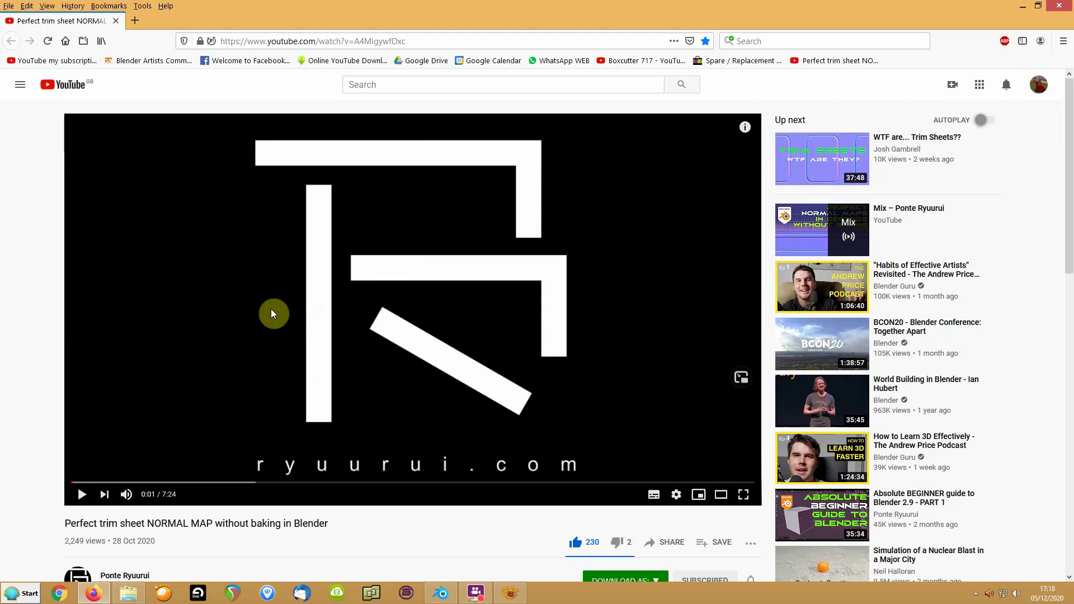
pyautogui.click(1021, 6)
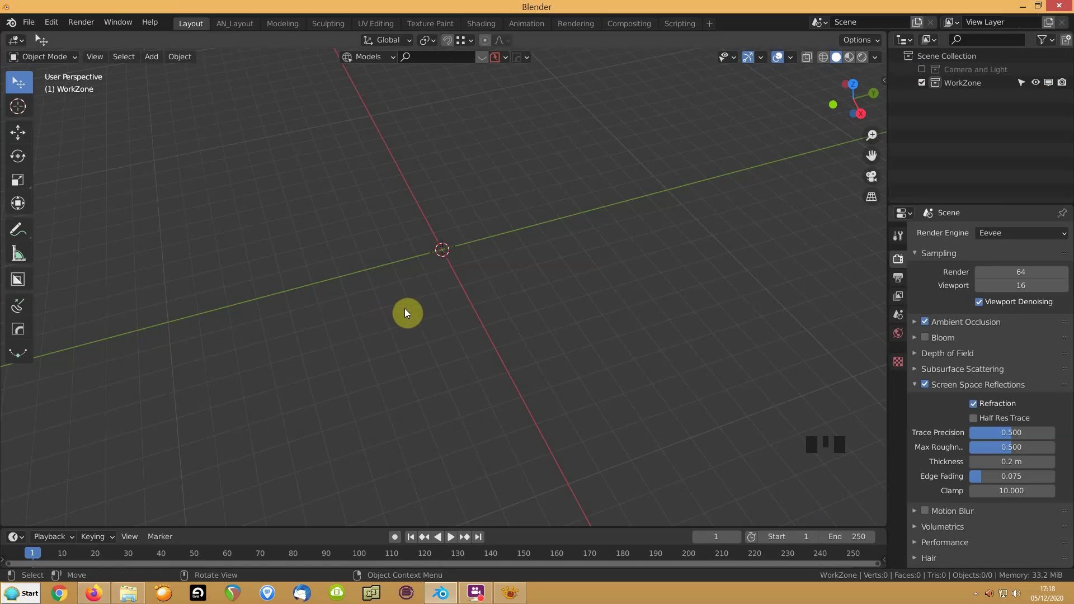
# Step: Add a mesh plane at the world origin
pyautogui.hotkey('shift', 'a')
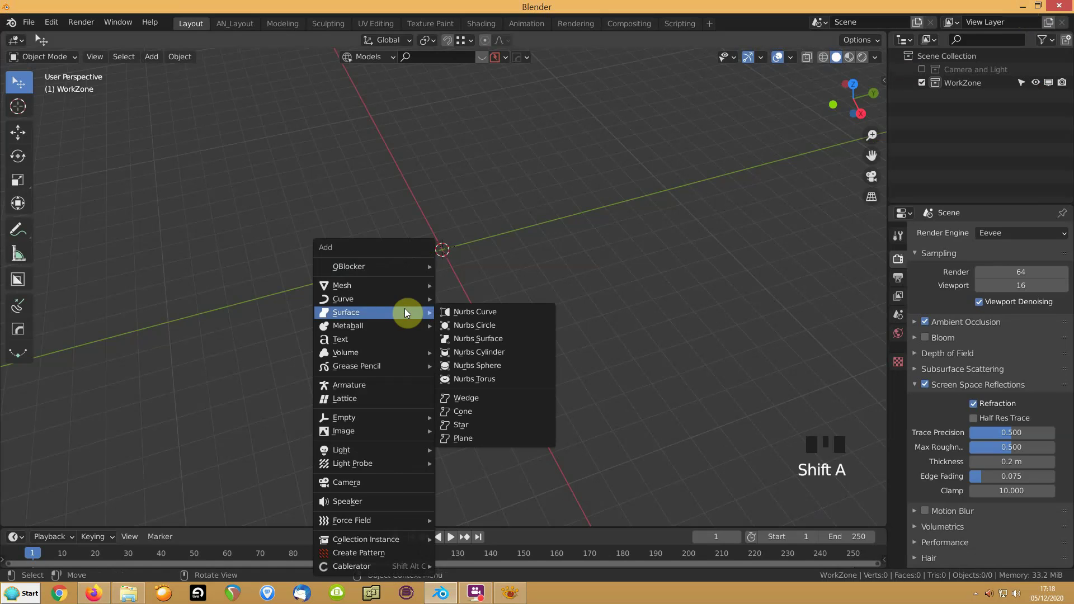
pyautogui.moveTo(401, 286)
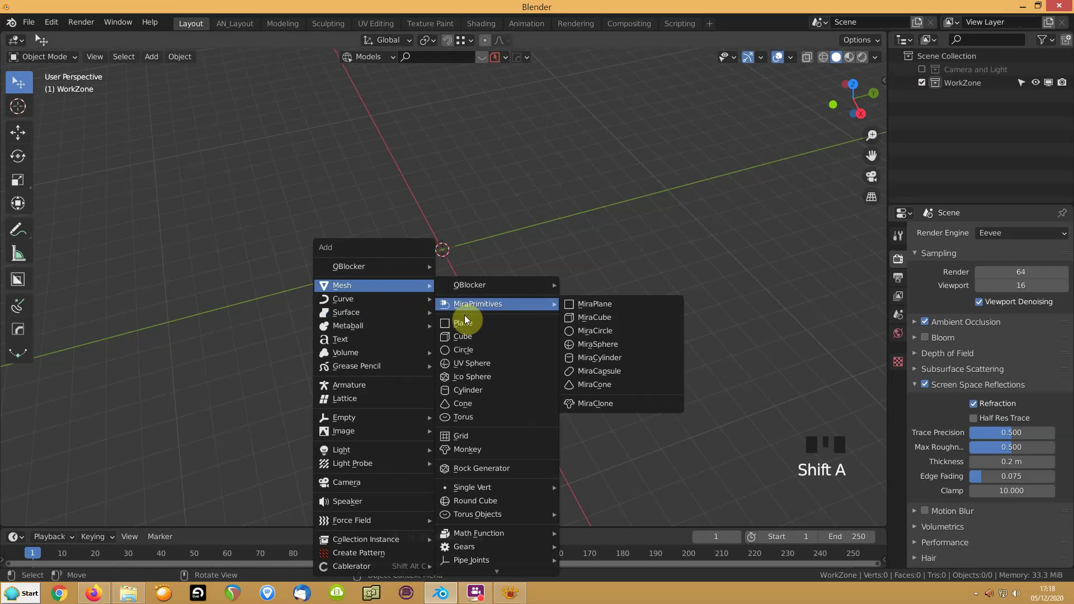
pyautogui.click(463, 324)
pyautogui.press('KP_7')
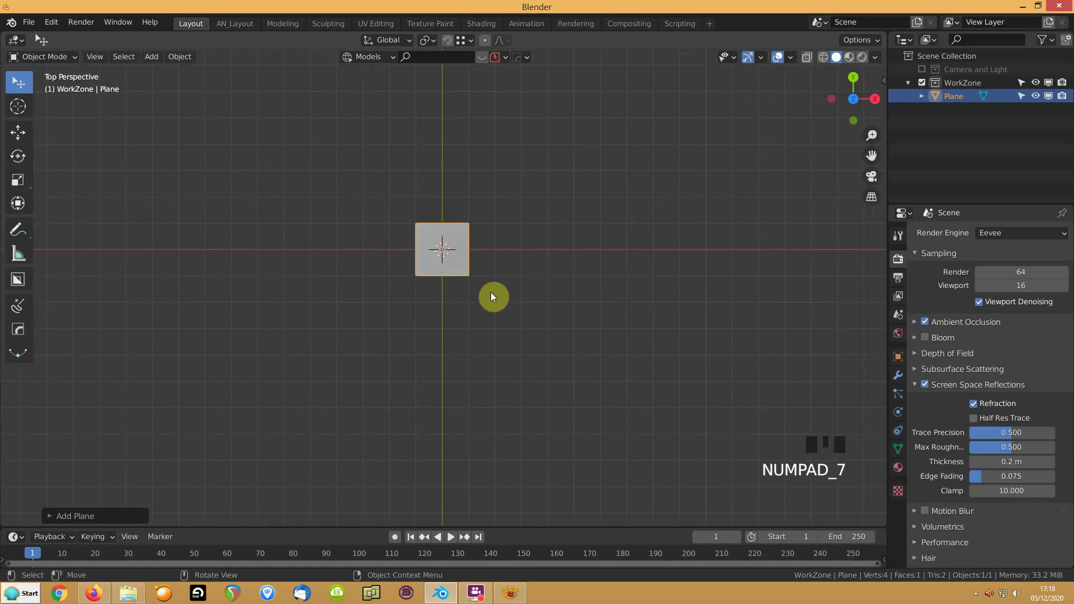
pyautogui.scroll(3, 483, 305)
pyautogui.moveTo(484, 306); pyautogui.dragTo(474, 244, button='middle')
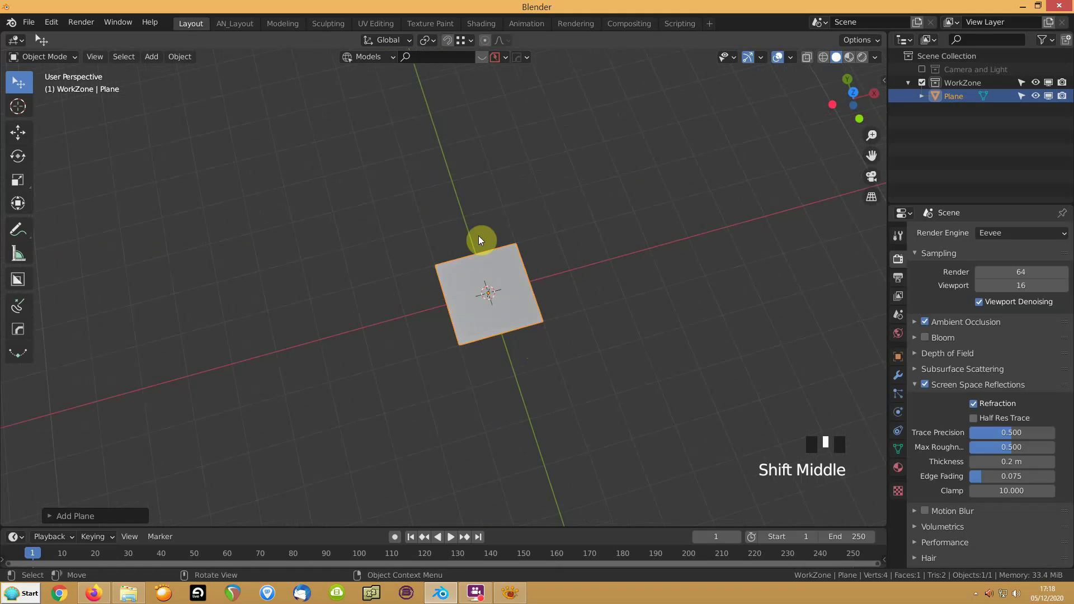
pyautogui.scroll(2, 434, 311)
# Step: Enter Edit Mode and add one centred loop cut across the plane, running along the X axis
pyautogui.press('Tab')
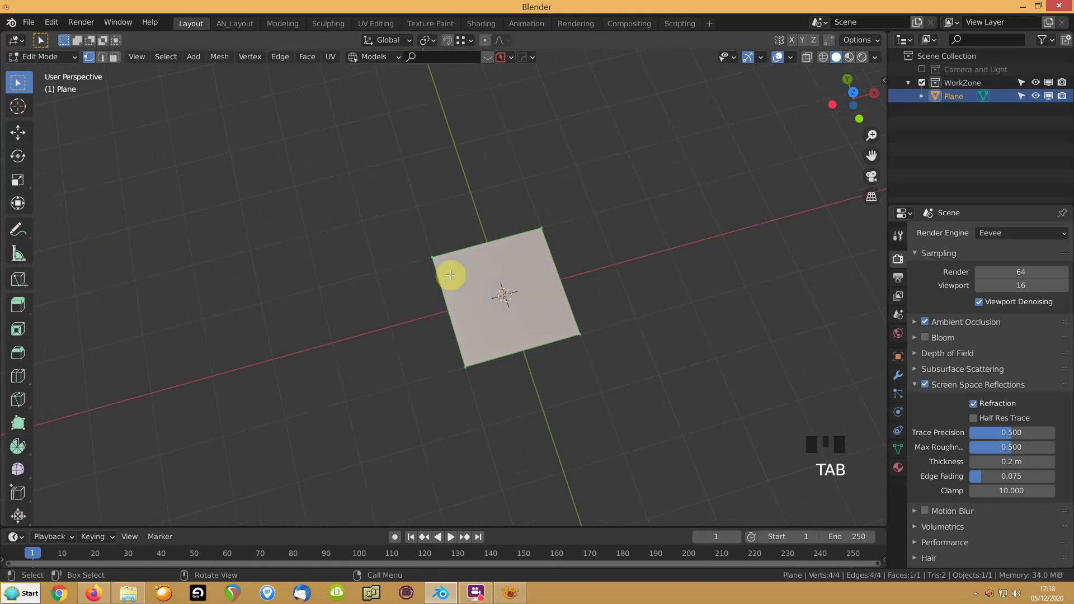
pyautogui.hotkey('ctrl', 'r')
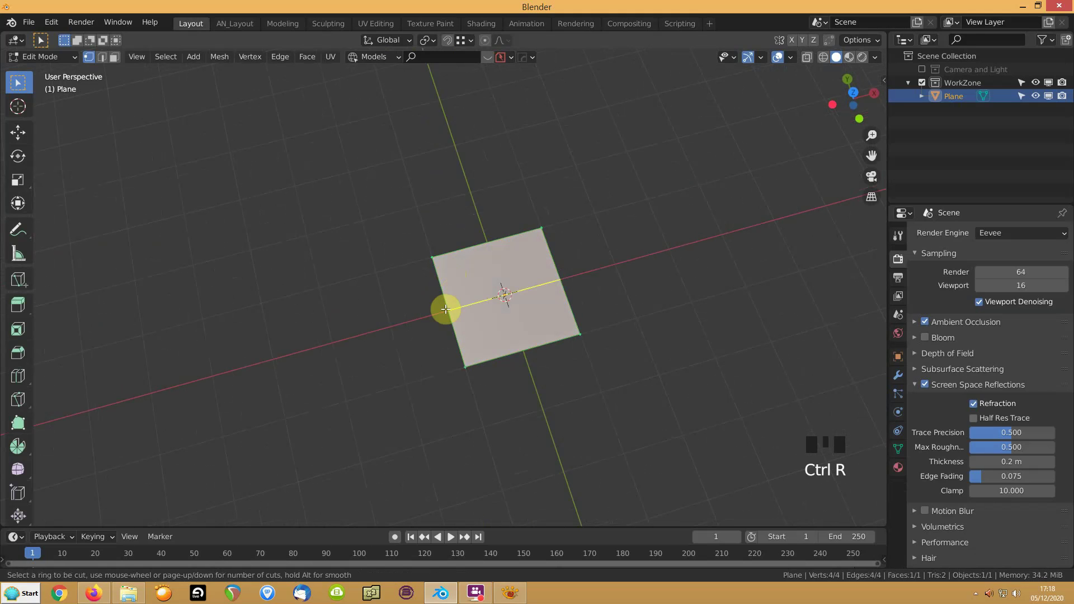
pyautogui.click(445, 309)
pyautogui.rightClick(445, 309)
# Step: Bevel the centre edge with one segment and a width of about 0.39 m to form a wide middle strip
pyautogui.scroll(4, 391, 319)
pyautogui.moveTo(391, 329); pyautogui.dragTo(367, 336, button='middle')
pyautogui.hotkey('ctrl', 'b')
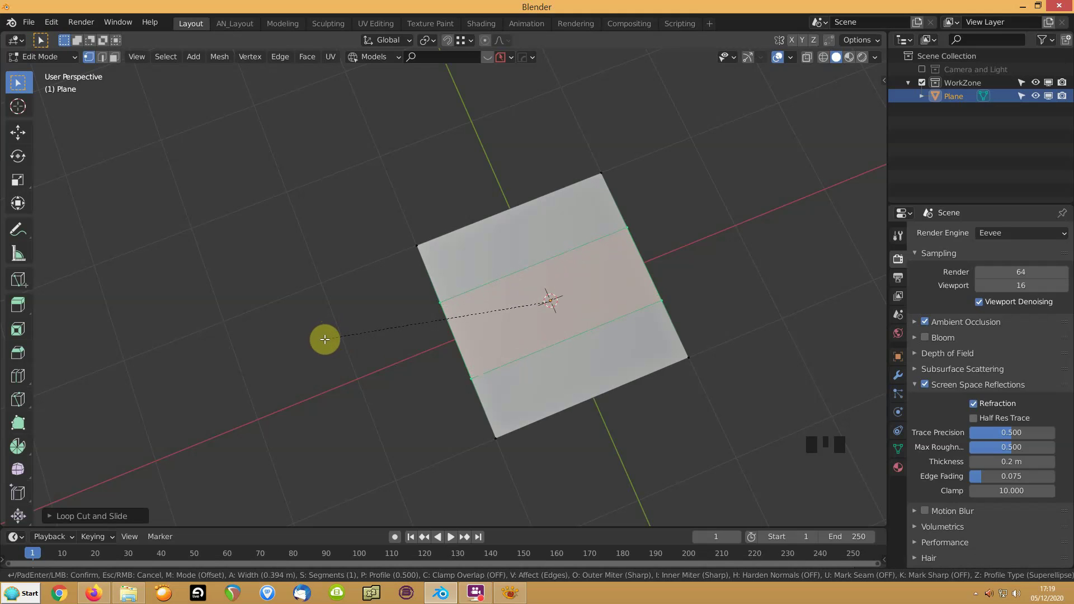
pyautogui.click(324, 339)
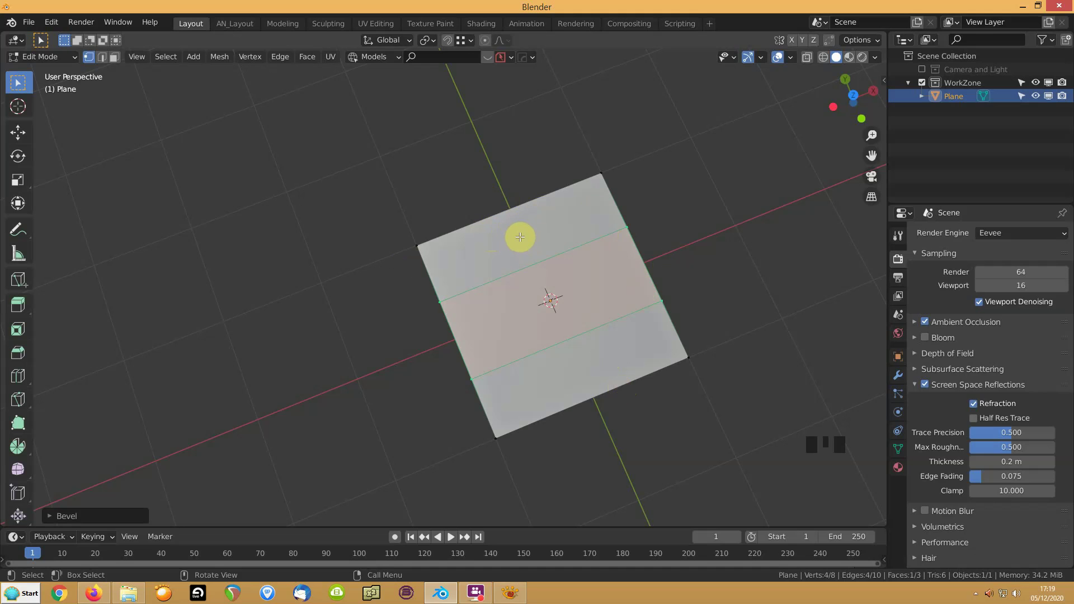
# Step: Divide the middle strip lengthwise with six evenly spaced loop cuts
pyautogui.scroll(1, 514, 250)
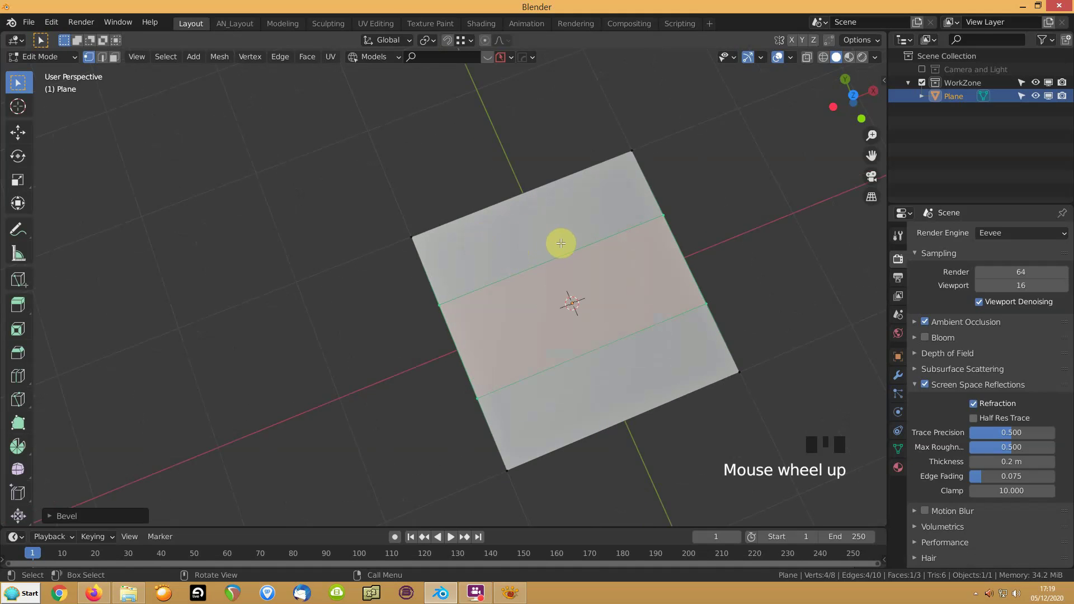
pyautogui.moveTo(587, 250); pyautogui.dragTo(488, 289, button='middle')
pyautogui.scroll(2, 455, 304)
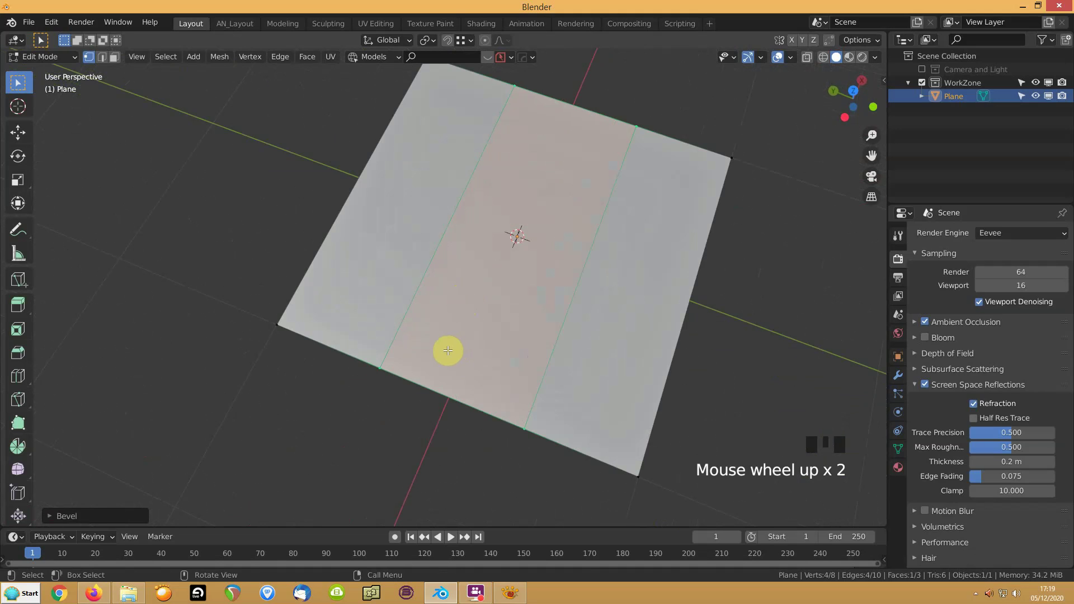
pyautogui.press('r')
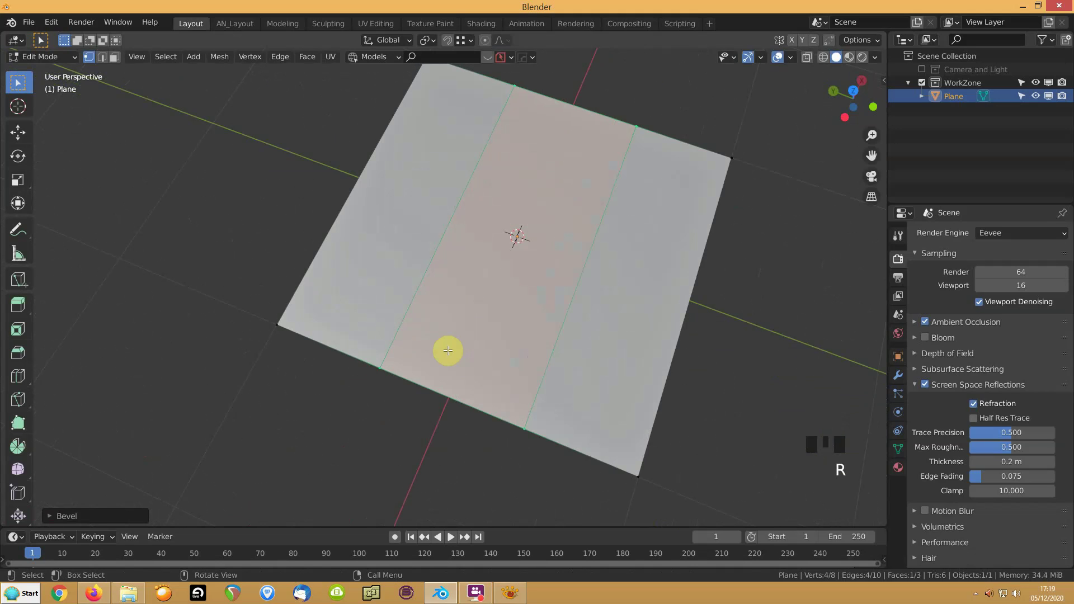
pyautogui.click(446, 359)
pyautogui.hotkey('ctrl', 'r')
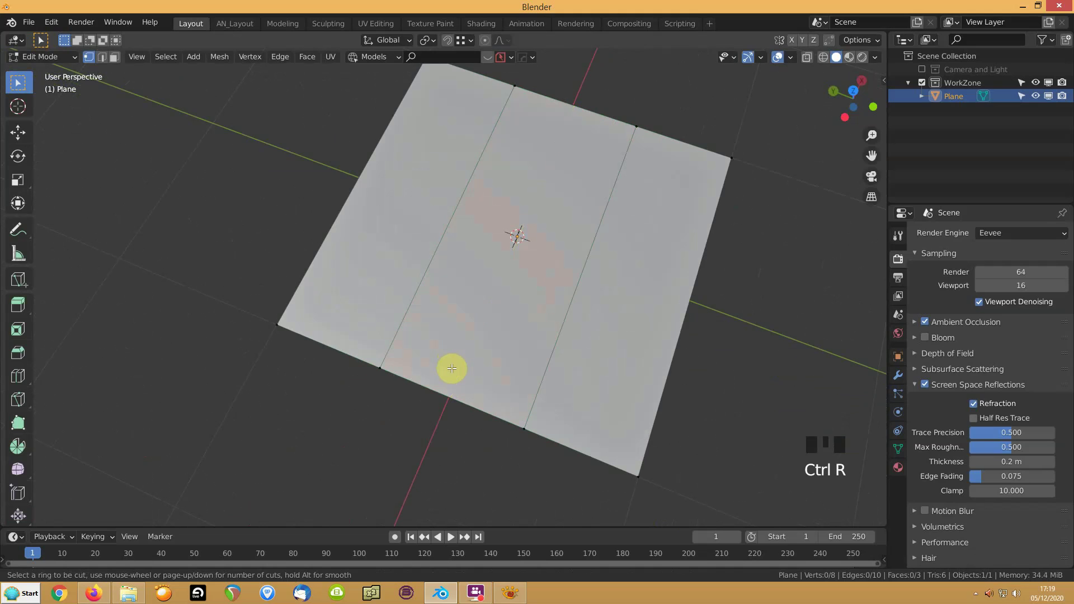
pyautogui.scroll(1, 446, 386)
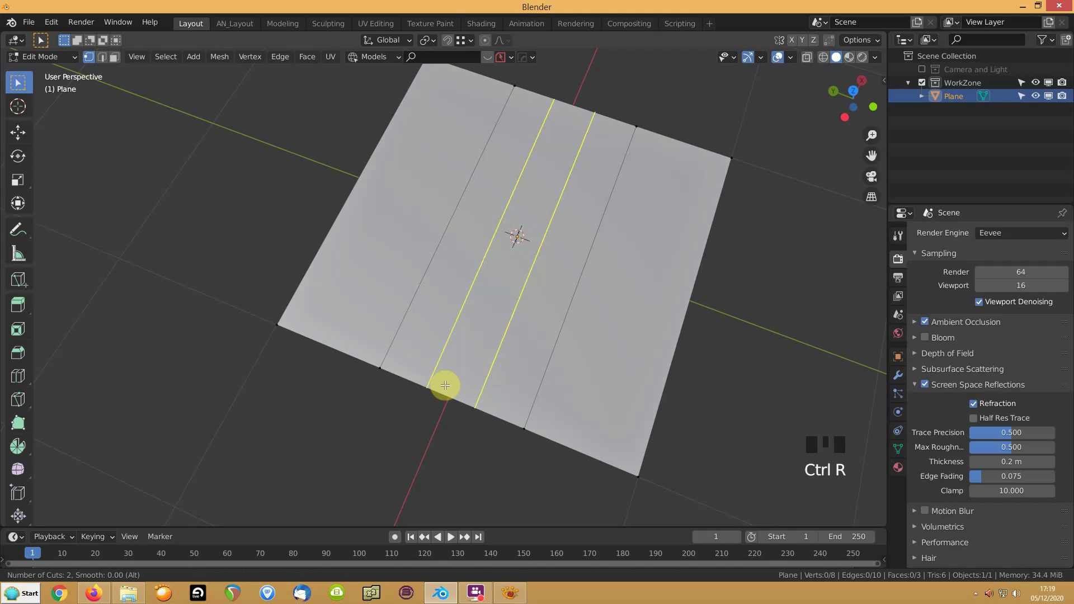
pyautogui.scroll(1, 445, 385)
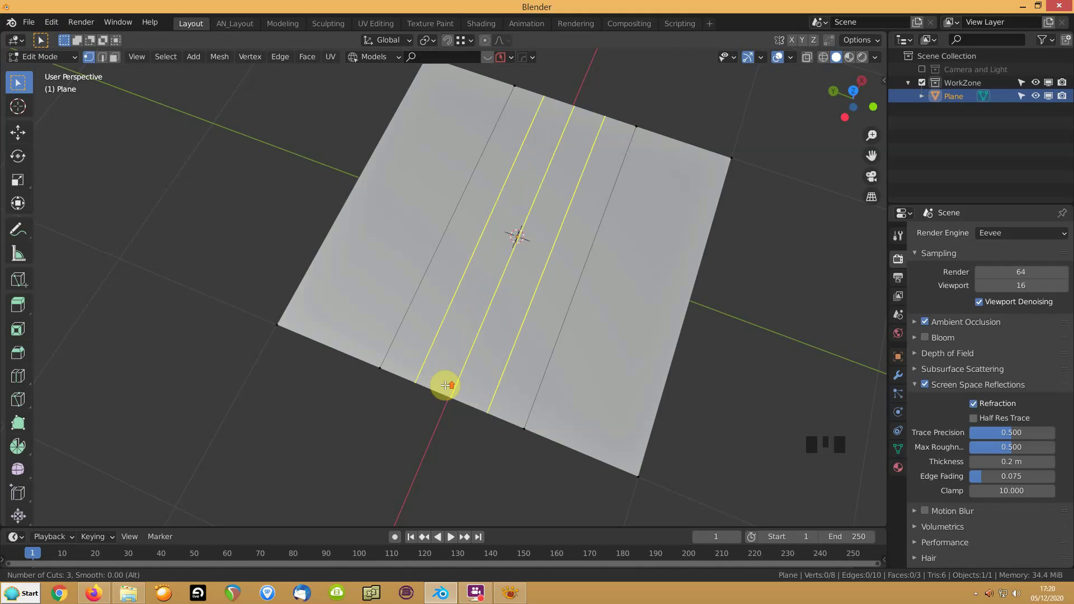
pyautogui.scroll(1, 445, 385)
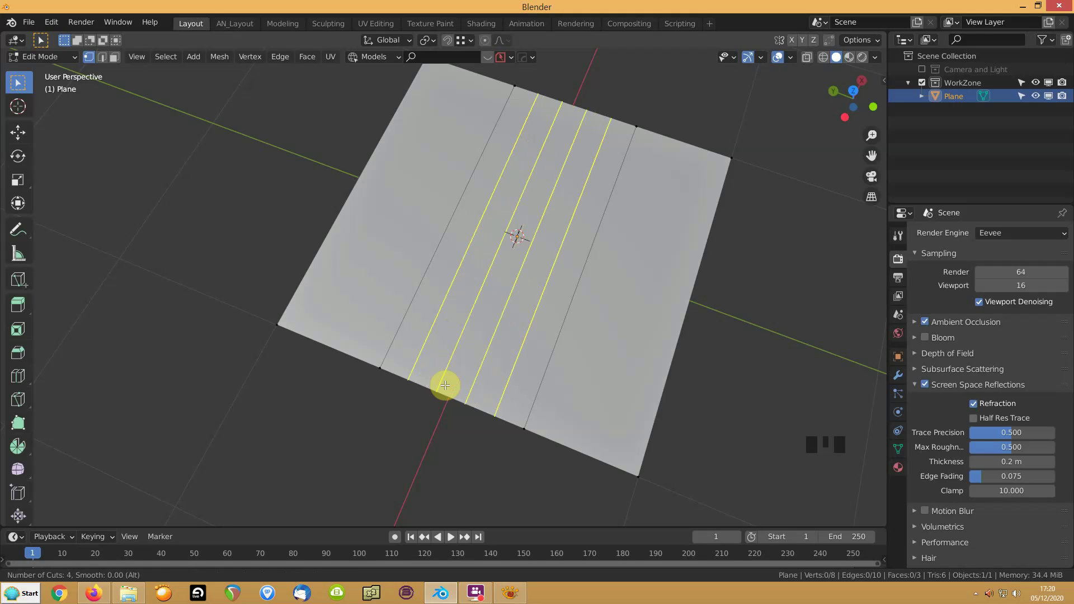
pyautogui.scroll(2, 444, 385)
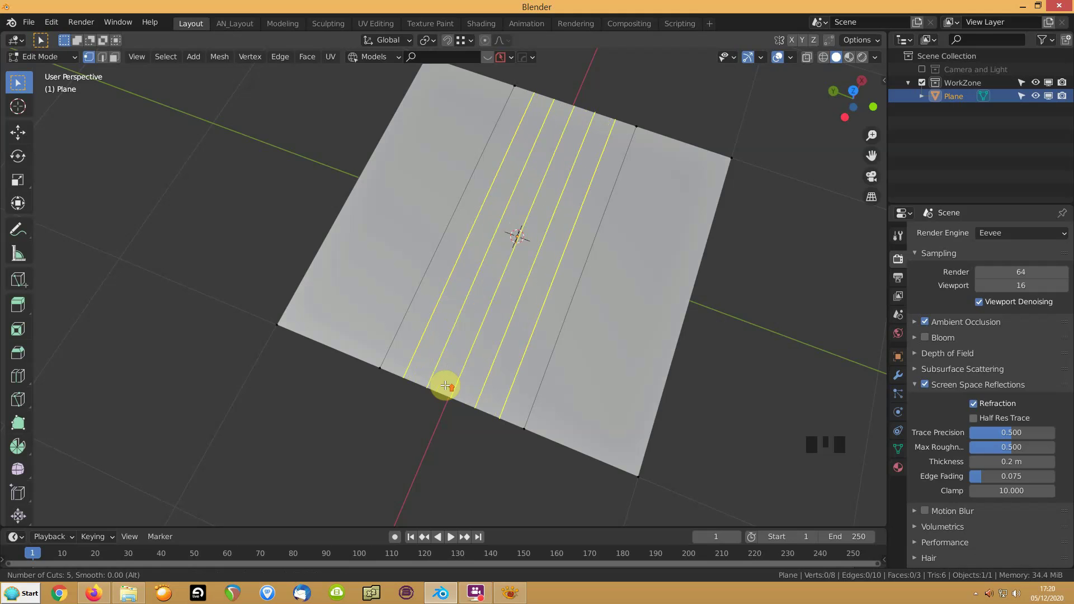
pyautogui.click(445, 385)
pyautogui.rightClick(442, 380)
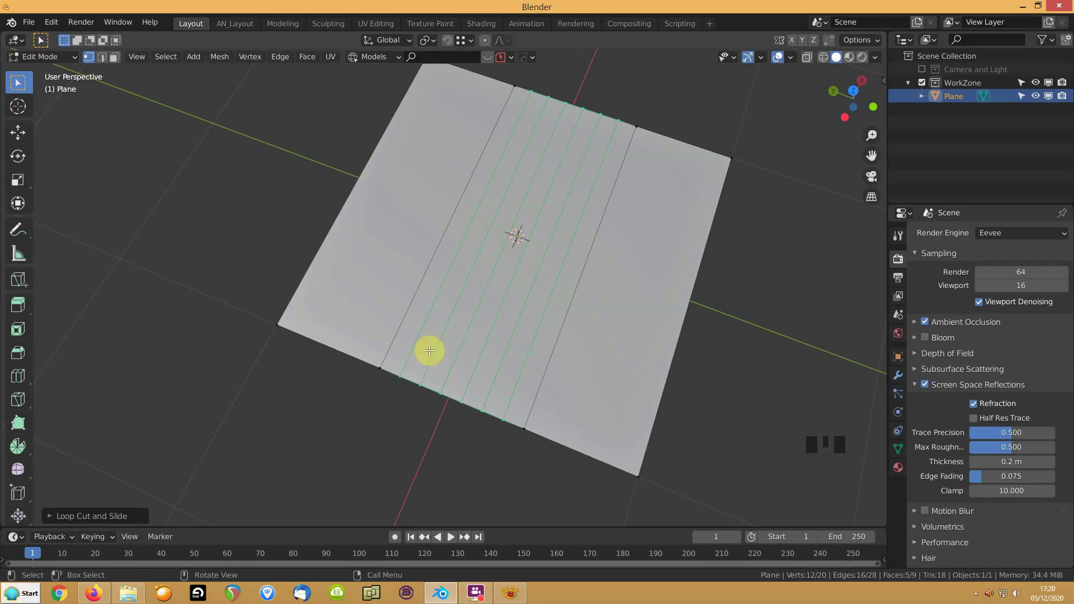
# Step: Extrude four alternating narrow faces of the middle strip downward to form parallel grooves, starting with the outermost one
pyautogui.press('3')
pyautogui.click(431, 263)
pyautogui.click(461, 270)
pyautogui.click(447, 266)
pyautogui.keyDown('shift'); pyautogui.click(492, 265); pyautogui.keyUp('shift')
pyautogui.keyDown('shift'); pyautogui.click(524, 273); pyautogui.keyUp('shift')
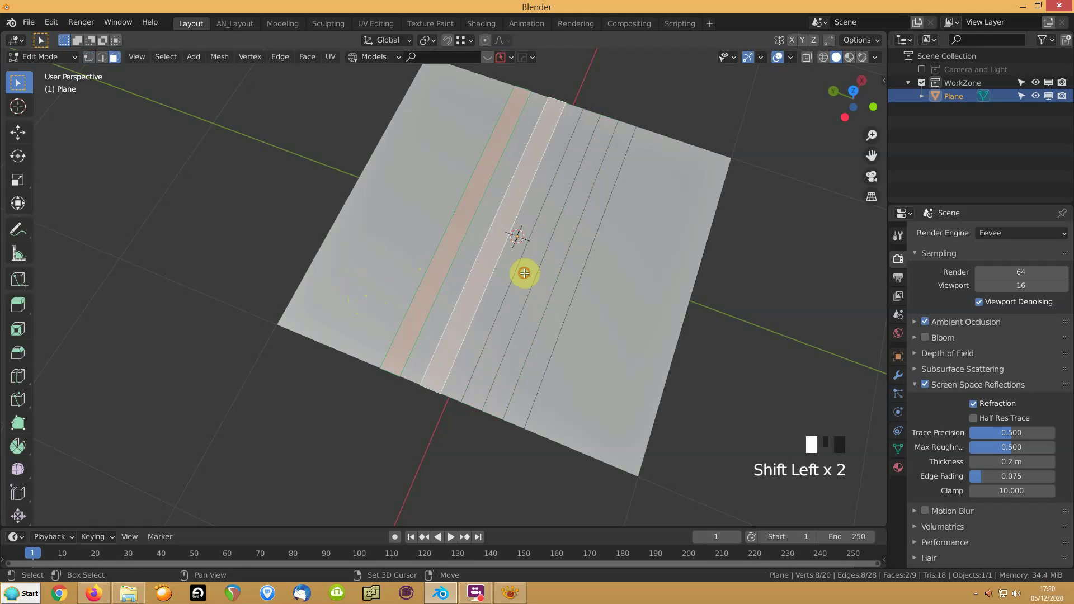
pyautogui.keyDown('shift'); pyautogui.click(568, 288); pyautogui.keyUp('shift')
pyautogui.moveTo(364, 327); pyautogui.dragTo(313, 293, button='middle')
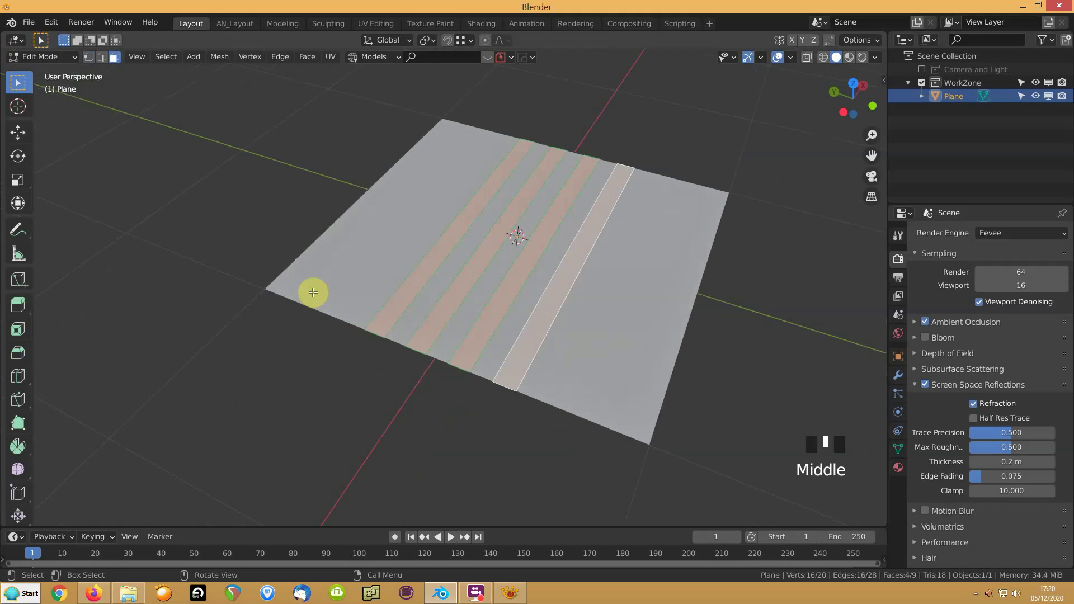
pyautogui.press('e')
pyautogui.click(310, 305)
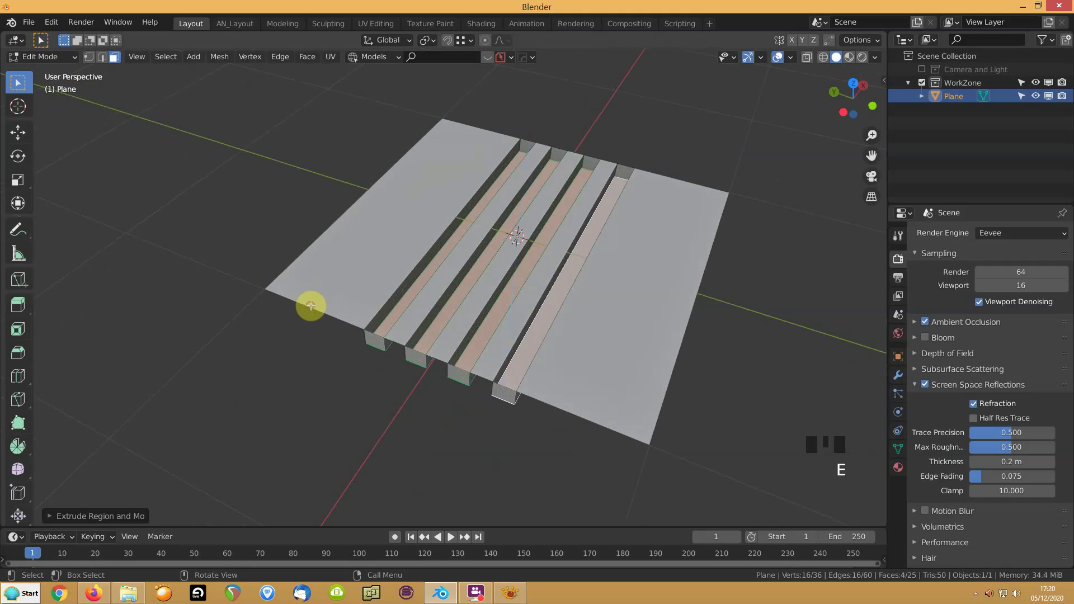
# Step: Set the pivot point to Individual Origins and scale the four groove floors to about 0.8 along Y
pyautogui.press('.')
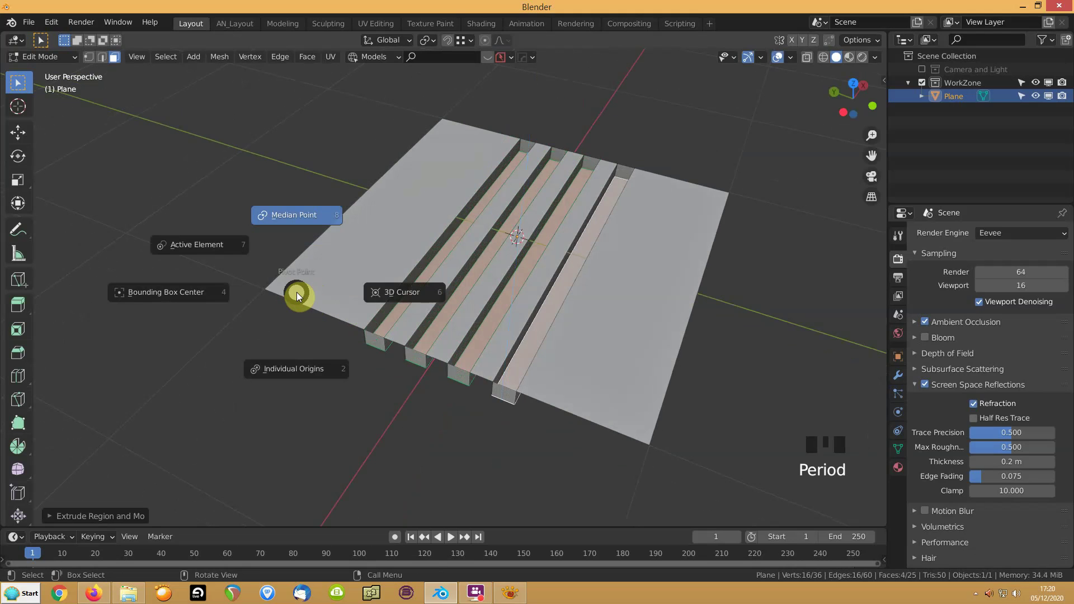
pyautogui.click(290, 361)
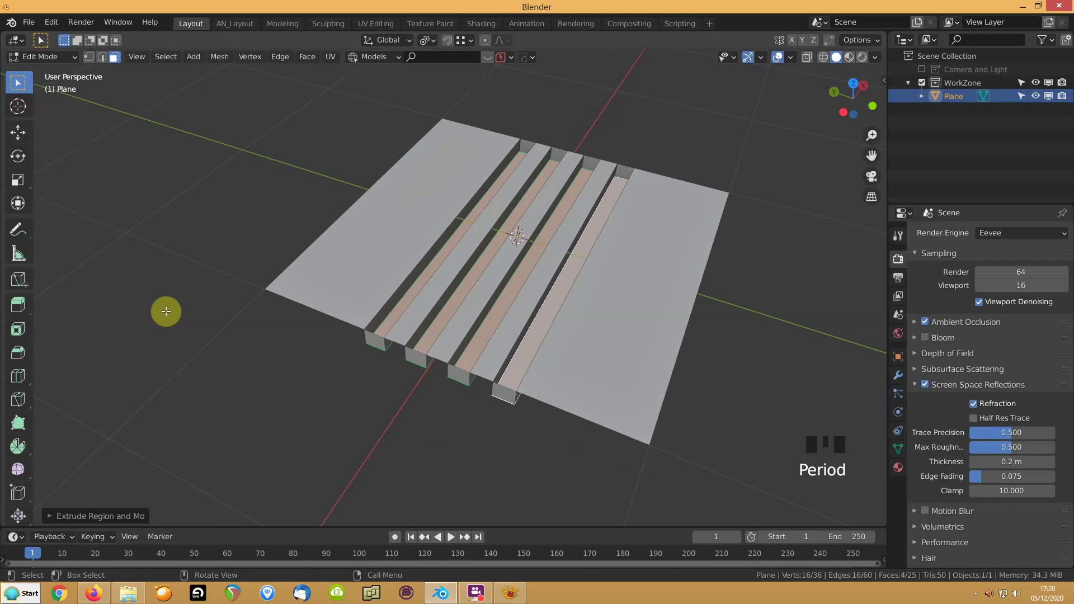
pyautogui.press('s')
pyautogui.press('y')
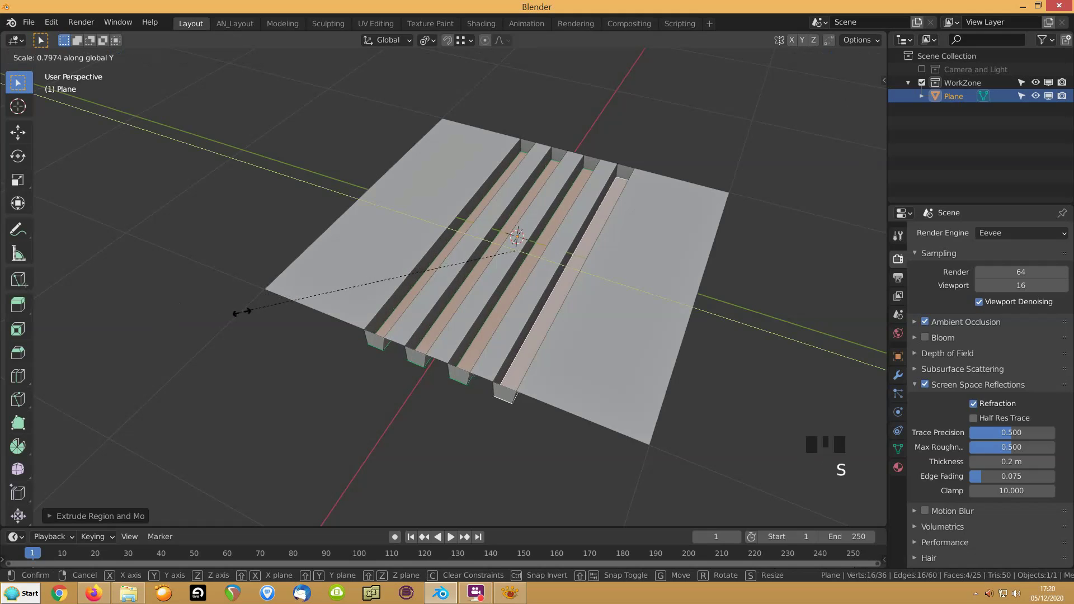
pyautogui.click(250, 312)
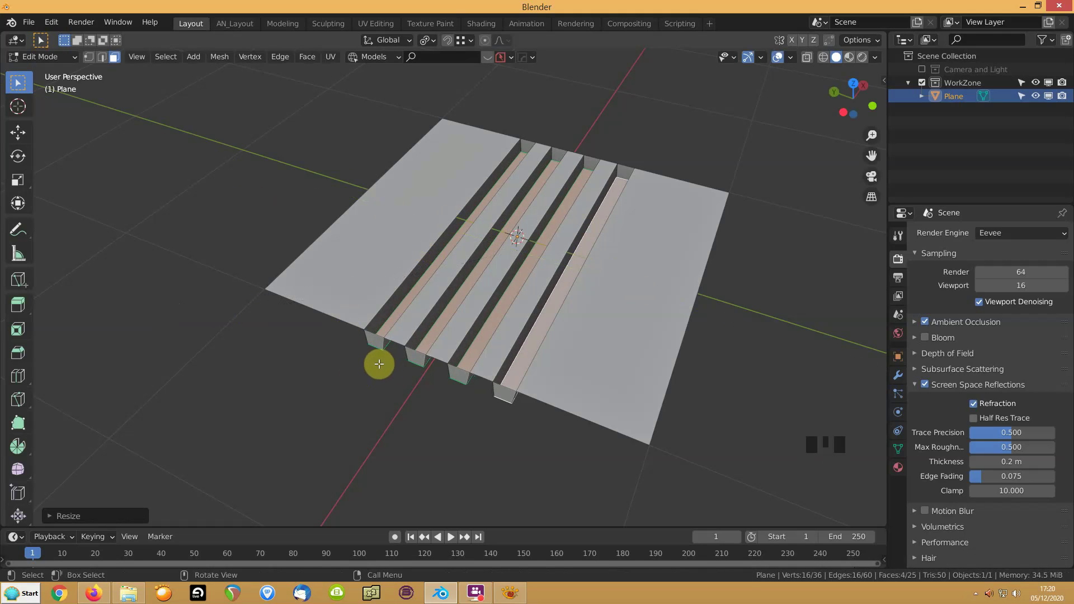
# Step: Select all the small end faces of the grooves by similar area and delete these faces
pyautogui.press('3')
pyautogui.click(375, 341)
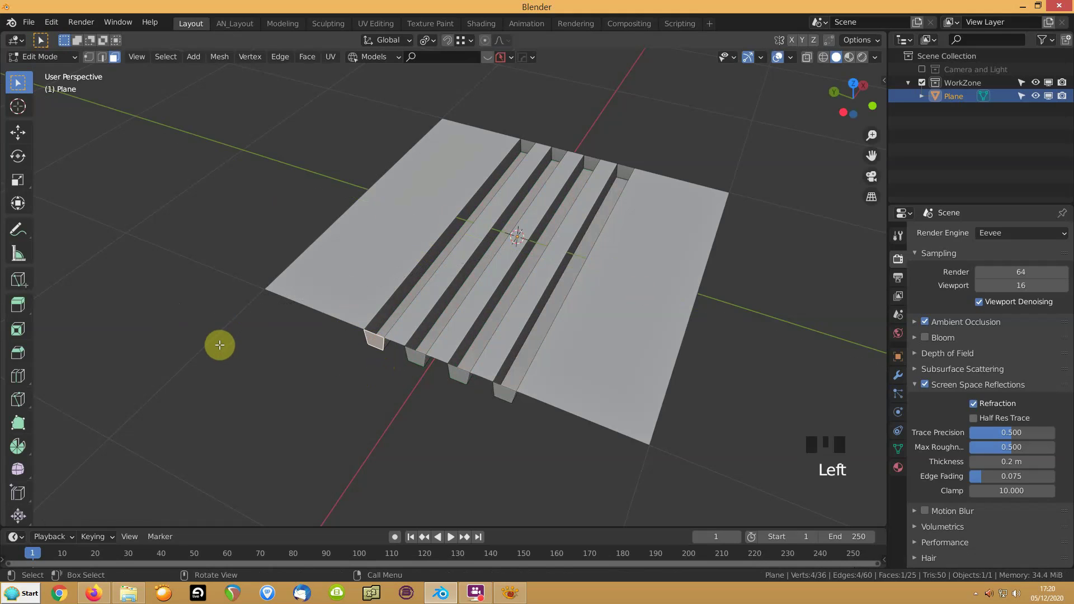
pyautogui.hotkey('shift', 'g')
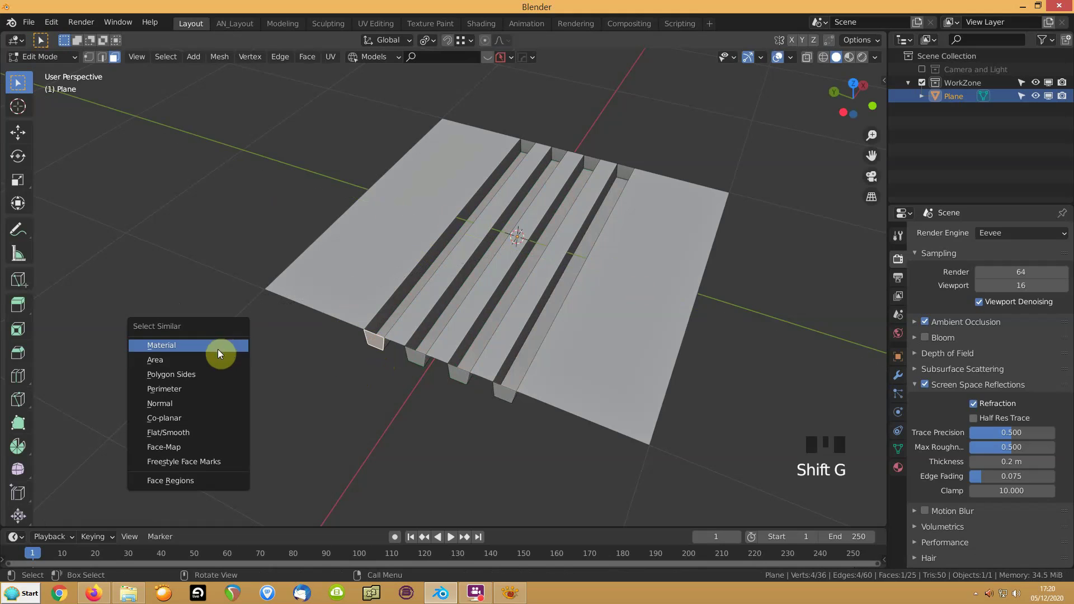
pyautogui.click(156, 364)
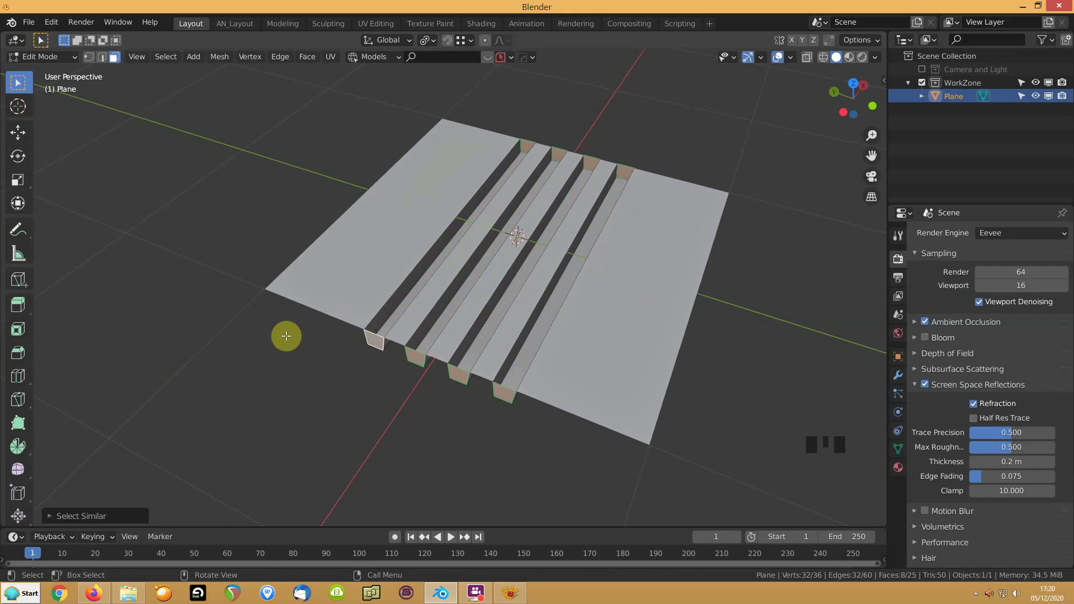
pyautogui.press('Delete')
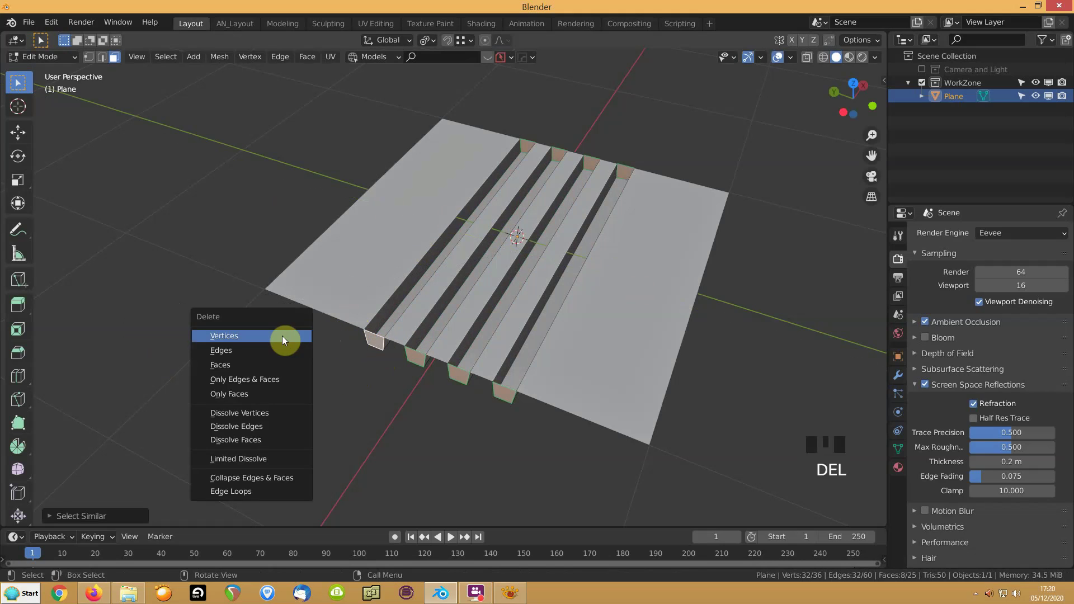
pyautogui.click(233, 363)
# Step: Bevel the two outermost upper edges of the grooved section with a width of about 0.08 m and 20 segments
pyautogui.moveTo(367, 343); pyautogui.dragTo(472, 304, button='middle')
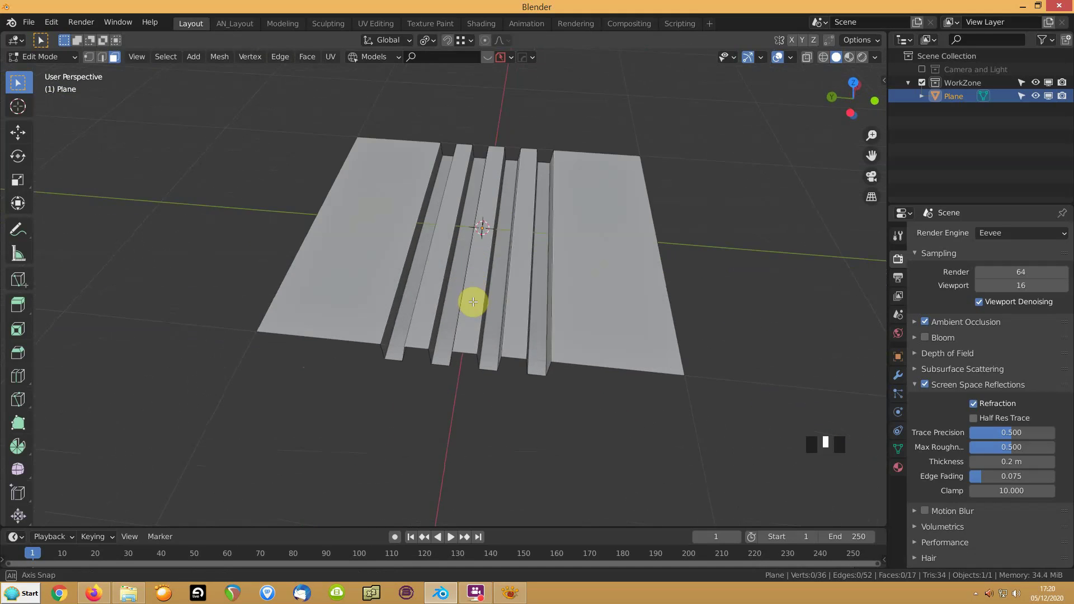
pyautogui.press('2')
pyautogui.click(400, 281)
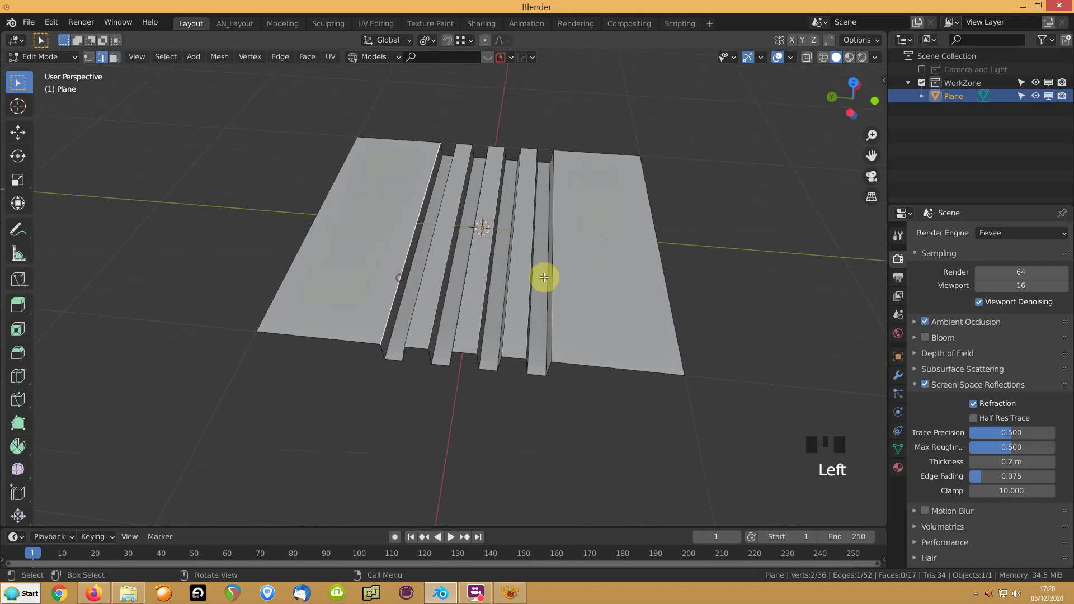
pyautogui.keyDown('shift'); pyautogui.click(552, 283); pyautogui.keyUp('shift')
pyautogui.moveTo(225, 333); pyautogui.dragTo(259, 319, button='middle')
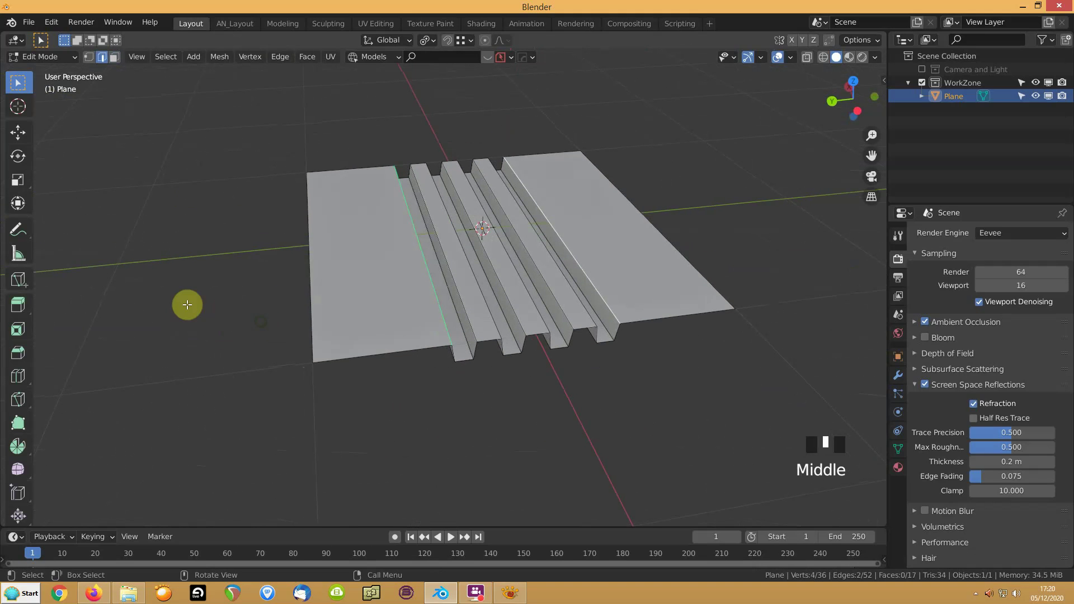
pyautogui.hotkey('ctrl', 'b')
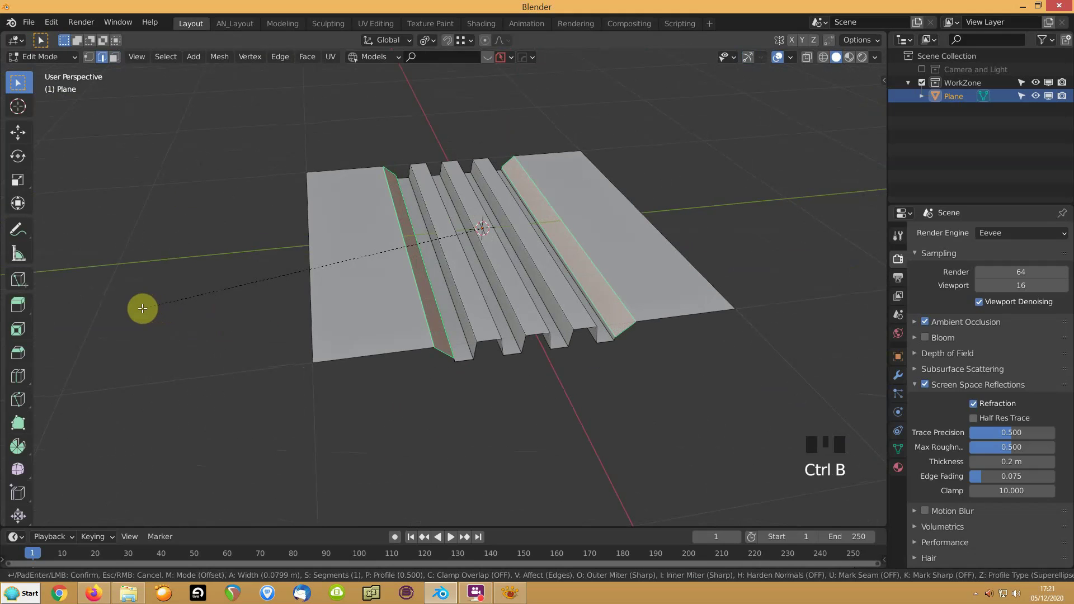
pyautogui.scroll(19, 142, 308)
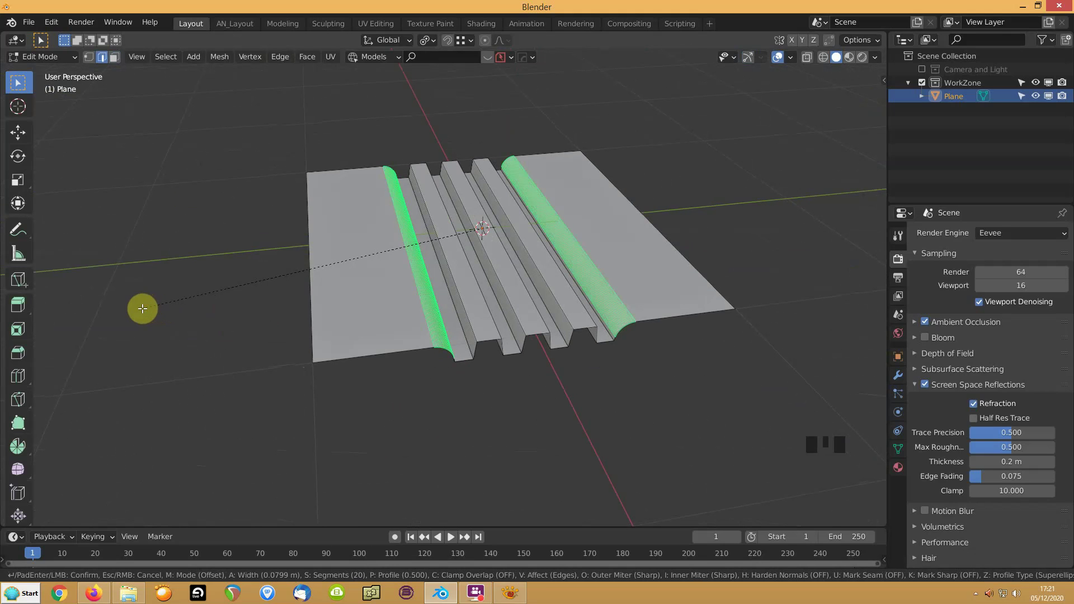
pyautogui.click(142, 308)
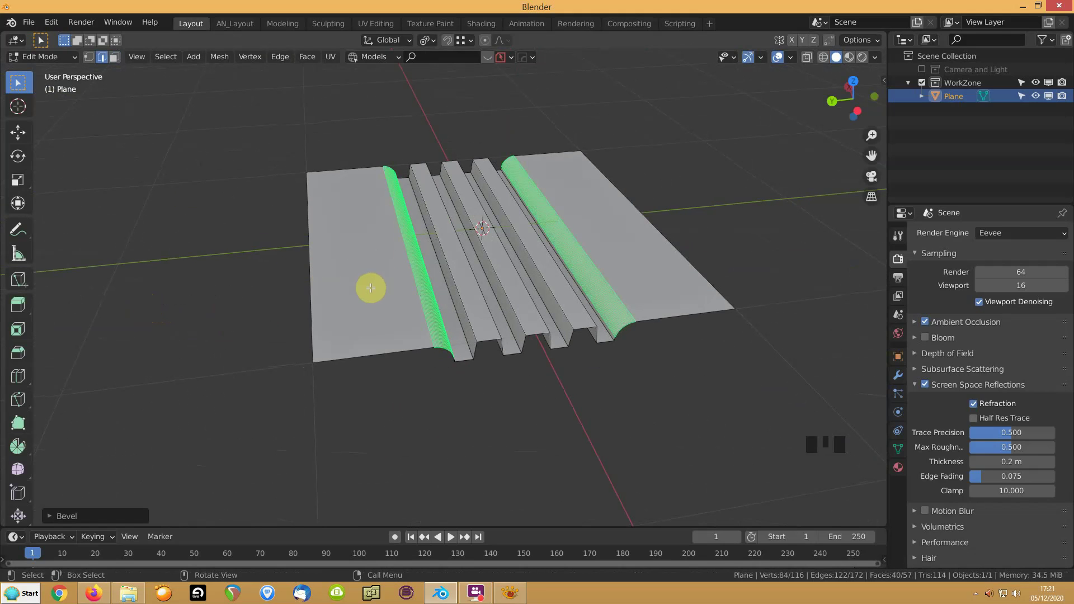
# Step: Shade the plane smooth in Object Mode and enable Auto Smooth with an angle of 35°
pyautogui.press('Tab')
pyautogui.click(382, 301)
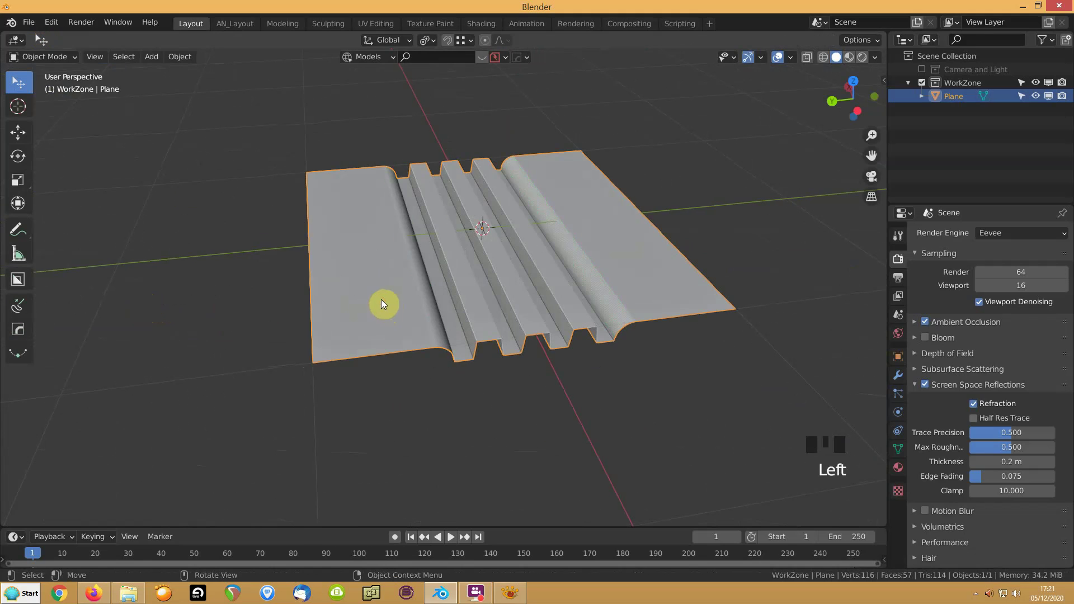
pyautogui.rightClick(381, 299)
pyautogui.click(360, 276)
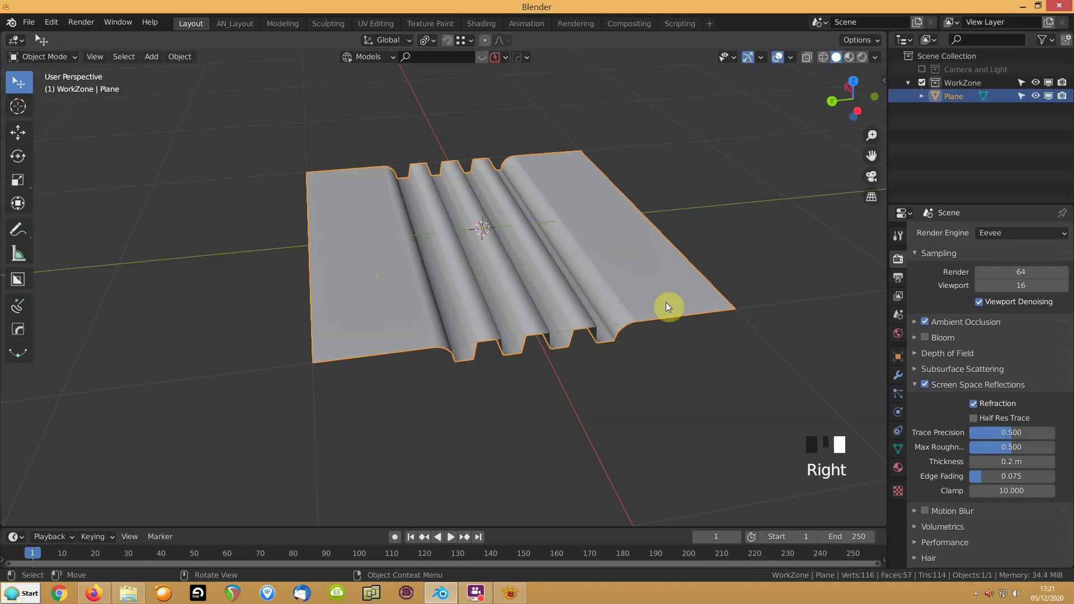
pyautogui.click(898, 450)
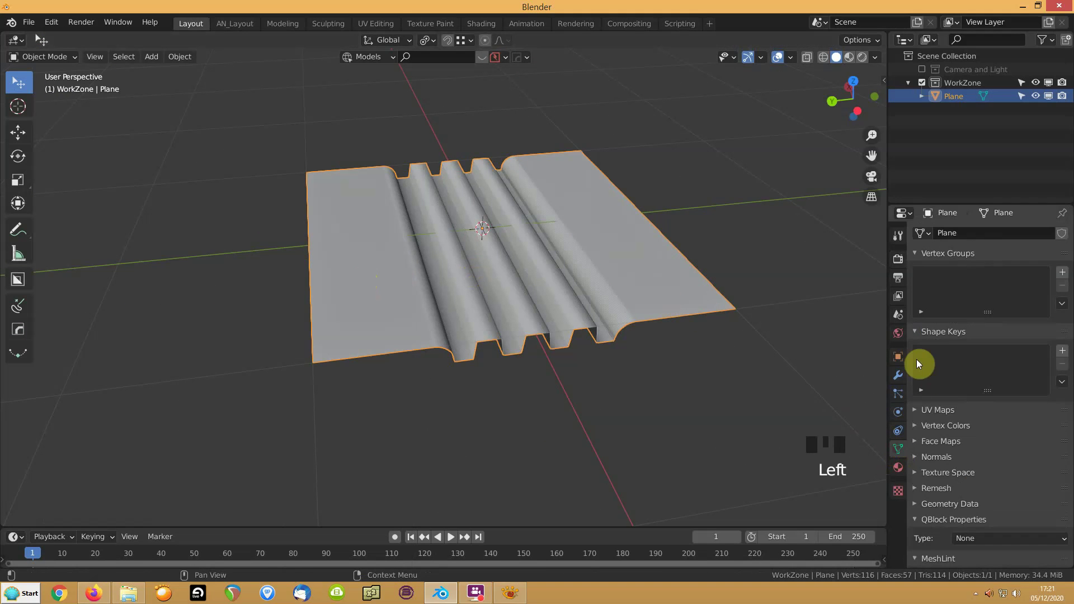
pyautogui.click(936, 456)
pyautogui.click(973, 475)
pyautogui.click(1001, 476)
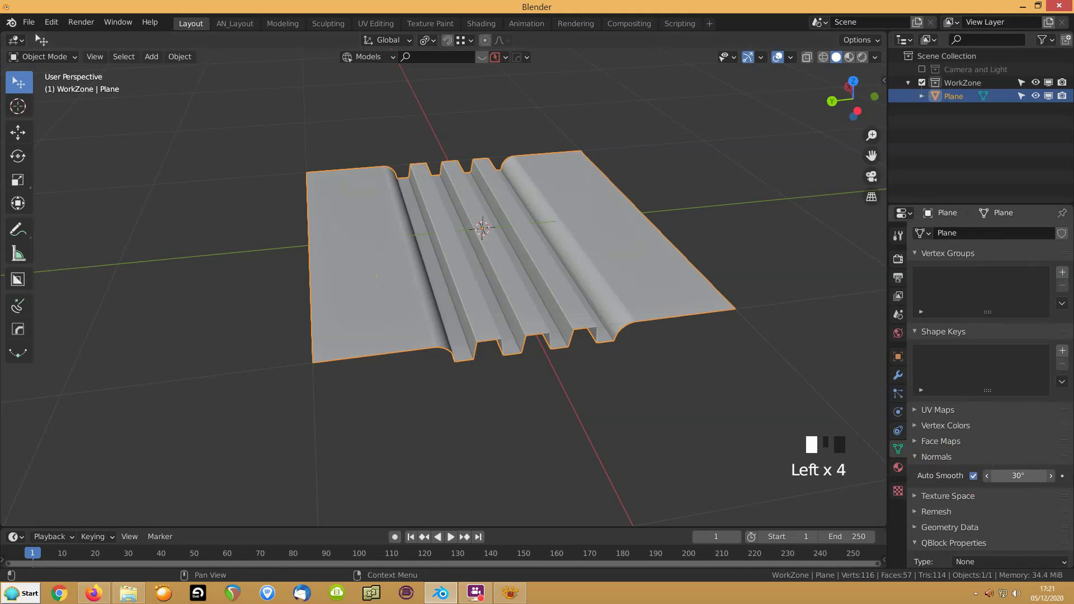
pyautogui.press('Return')
# Step: Select the four groove floor faces in Edit Mode and assign them to a new vertex group
pyautogui.moveTo(525, 328); pyautogui.dragTo(582, 333, button='middle')
pyautogui.scroll(2, 546, 316)
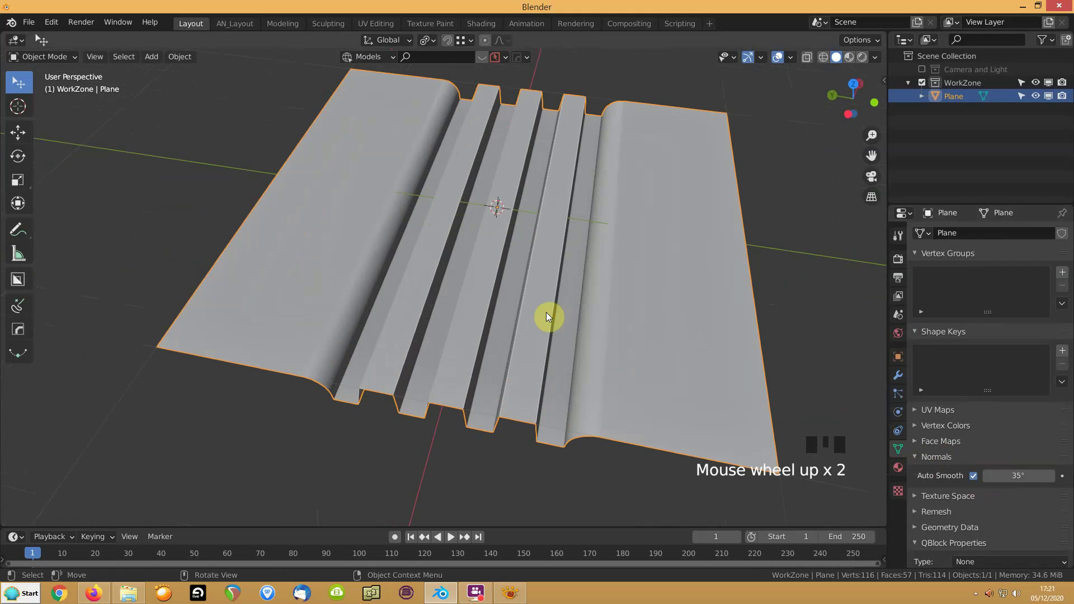
pyautogui.press('Tab')
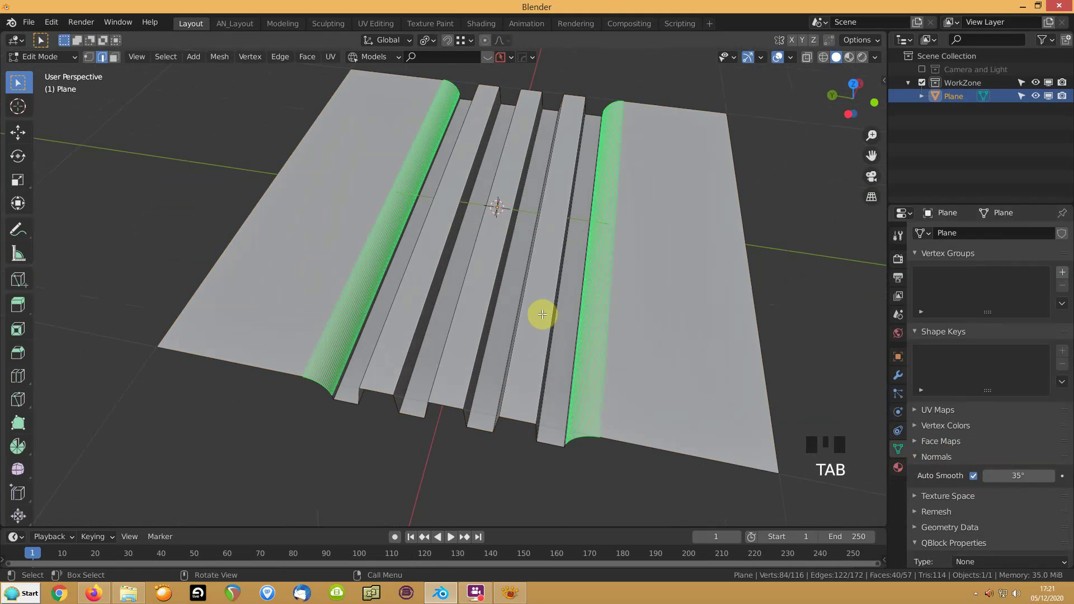
pyautogui.click(483, 382)
pyautogui.moveTo(484, 382); pyautogui.dragTo(487, 357, button='middle')
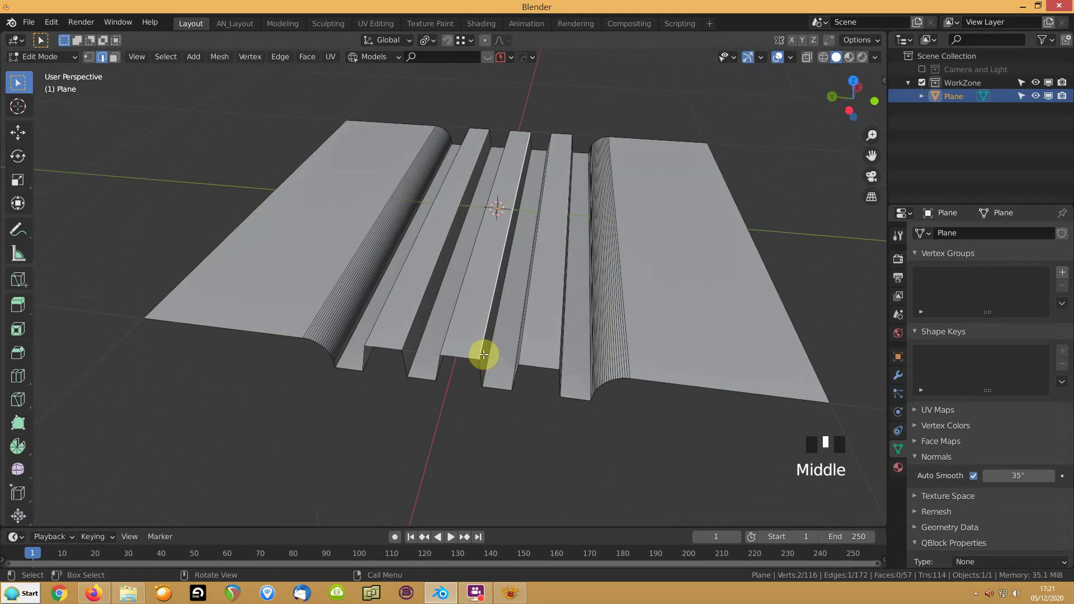
pyautogui.press('3')
pyautogui.click(496, 374)
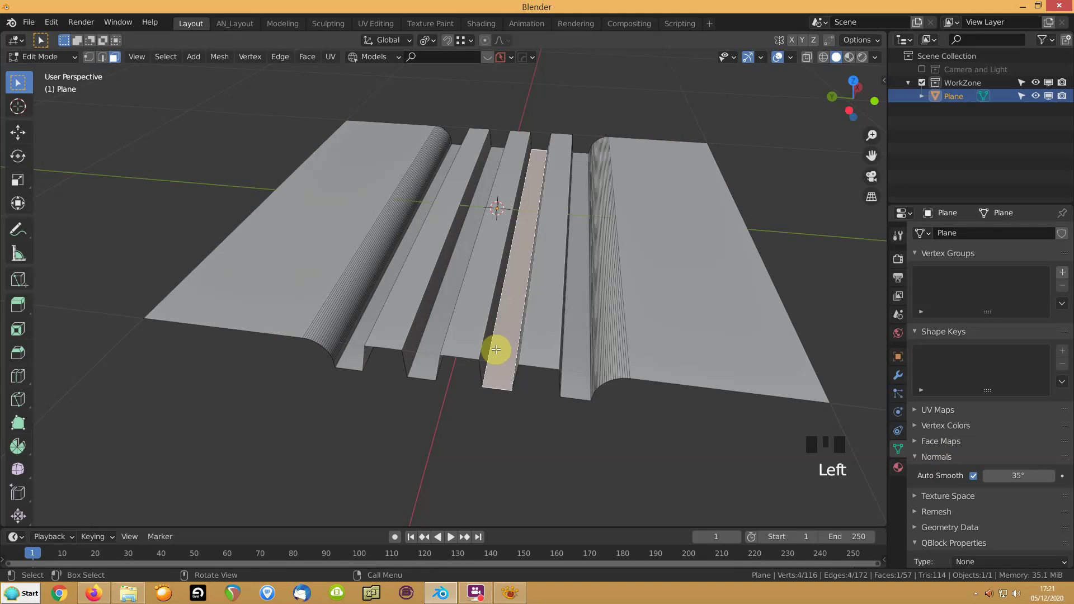
pyautogui.keyDown('shift'); pyautogui.click(576, 357); pyautogui.keyUp('shift')
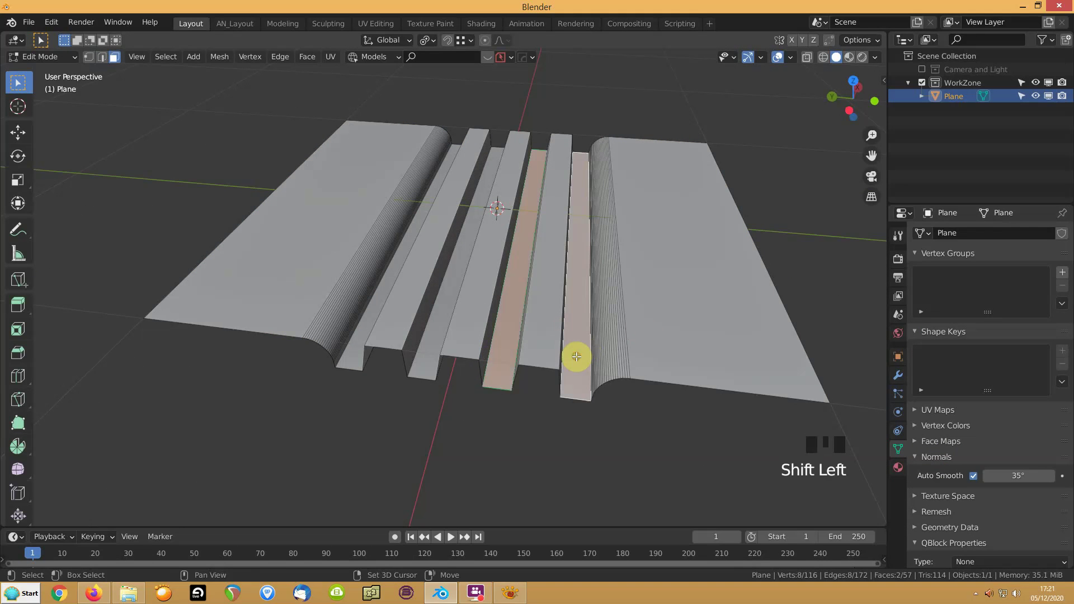
pyautogui.keyDown('shift'); pyautogui.click(428, 347); pyautogui.keyUp('shift')
pyautogui.keyDown('shift'); pyautogui.click(360, 338); pyautogui.keyUp('shift')
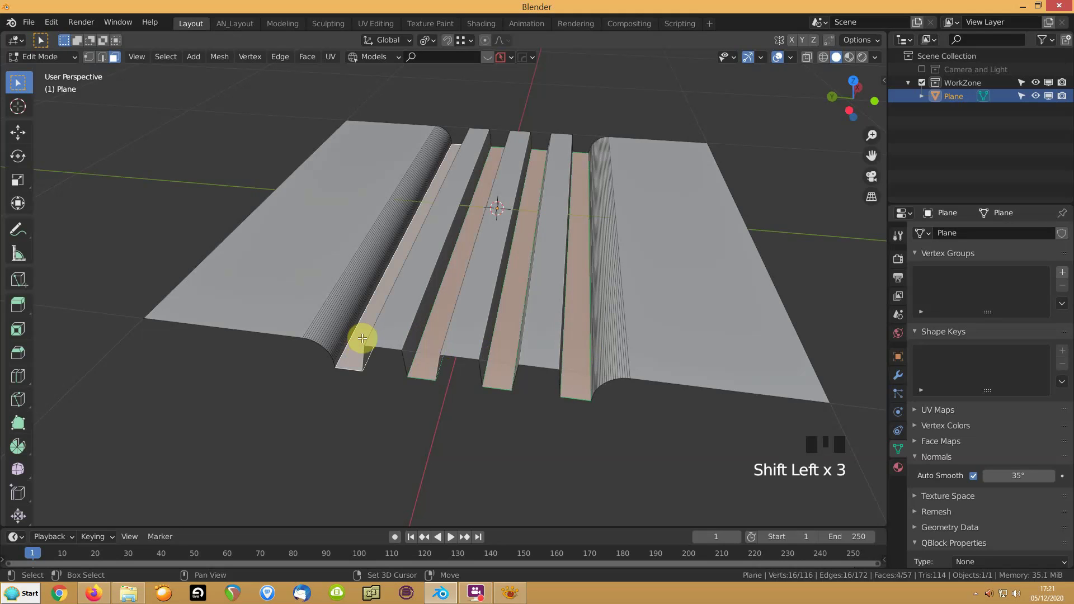
pyautogui.hotkey('ctrl', 'g')
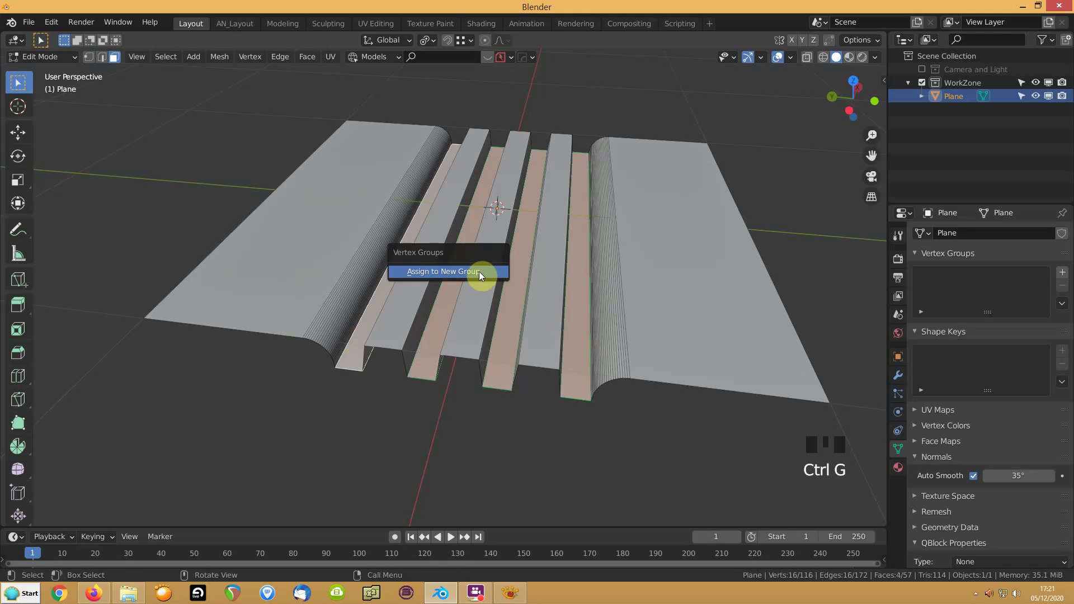
pyautogui.click(479, 271)
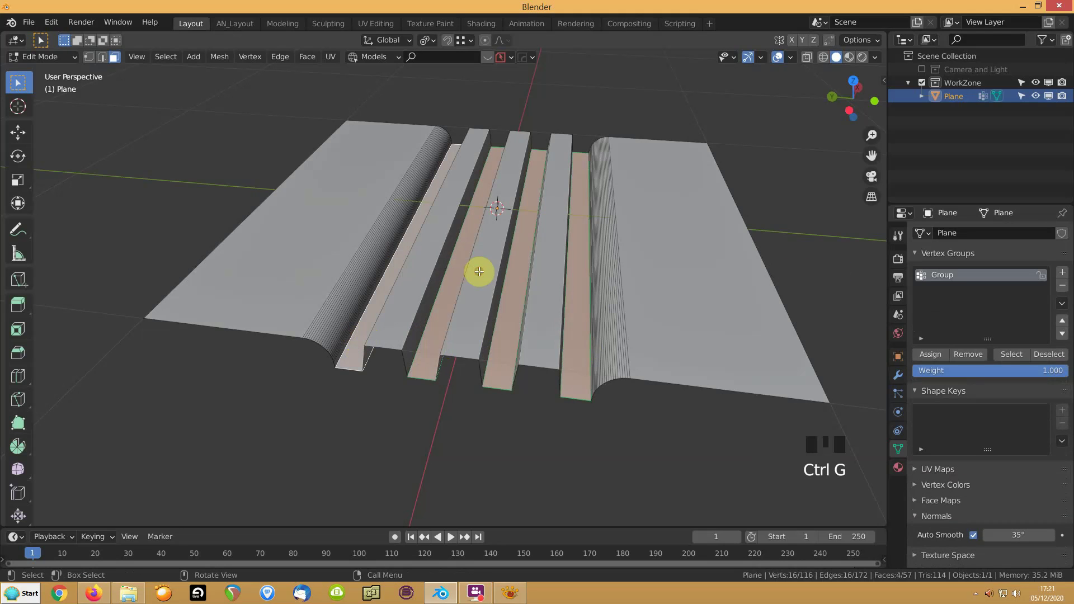
# Step: Select the three raised faces between the grooves and assign them to a second new vertex group
pyautogui.keyDown('shift'); pyautogui.click(552, 269); pyautogui.keyUp('shift')
pyautogui.keyDown('shift'); pyautogui.click(410, 268); pyautogui.keyUp('shift')
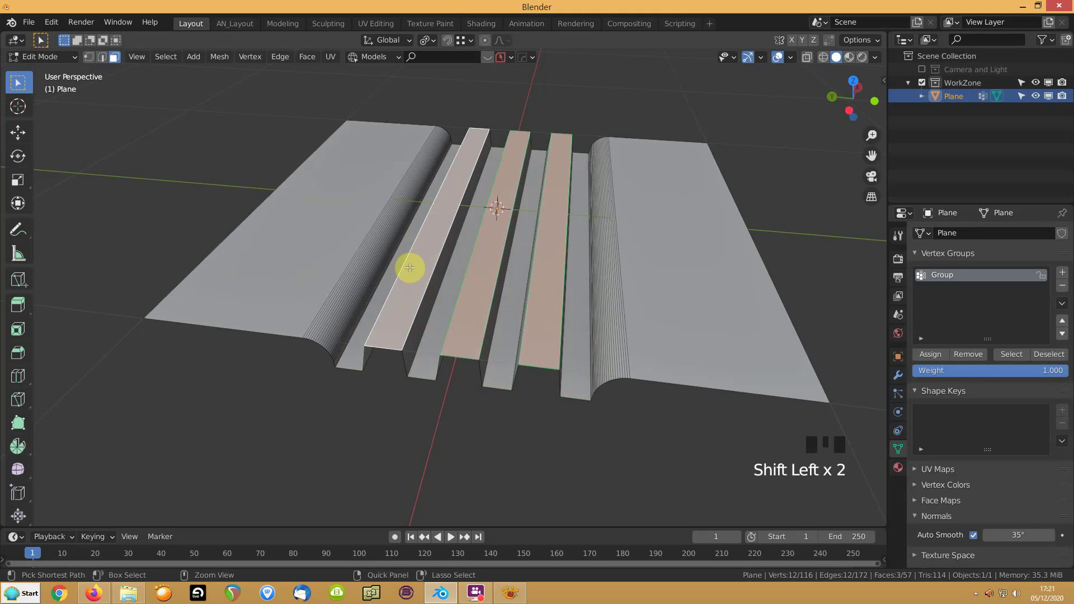
pyautogui.hotkey('ctrl', 'g')
pyautogui.click(409, 267)
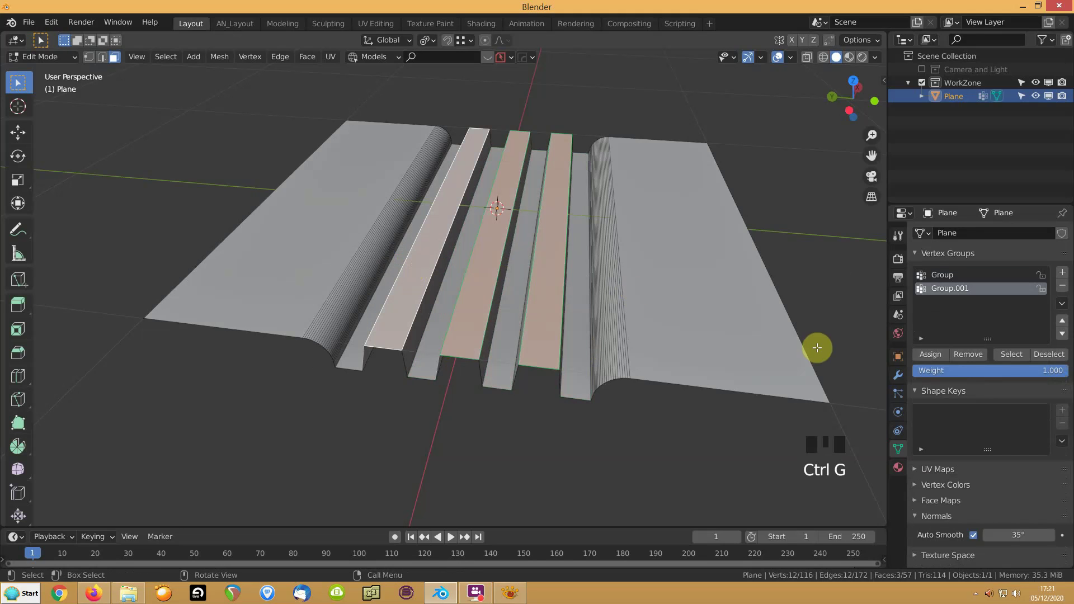
# Step: Add a Bevel modifier to the plane in Object Mode and limit it to the vertex group "Group"
pyautogui.press('Tab')
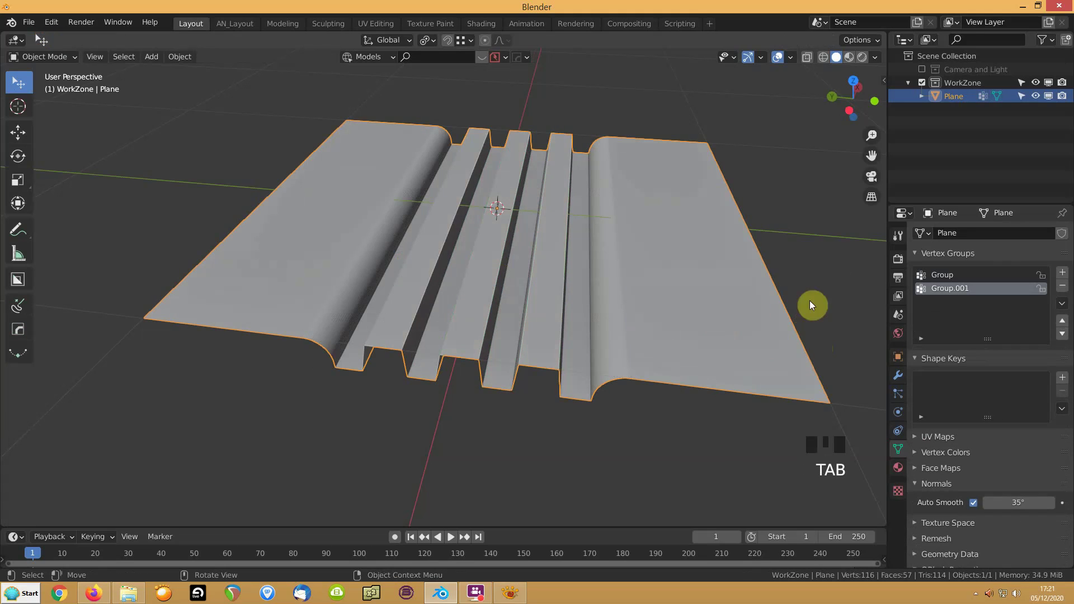
pyautogui.click(897, 375)
pyautogui.click(930, 233)
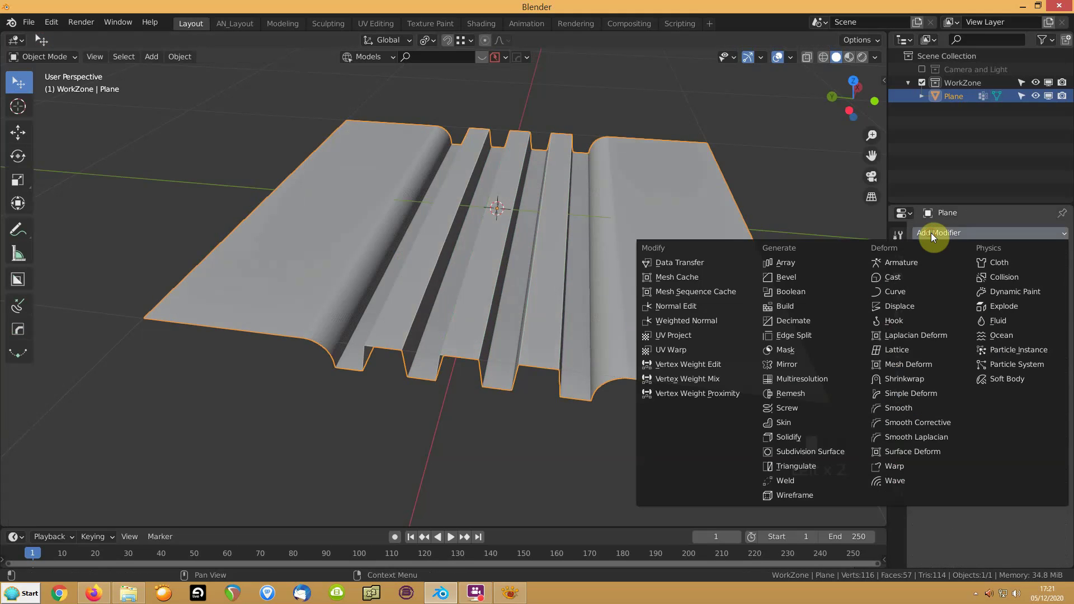
pyautogui.click(786, 278)
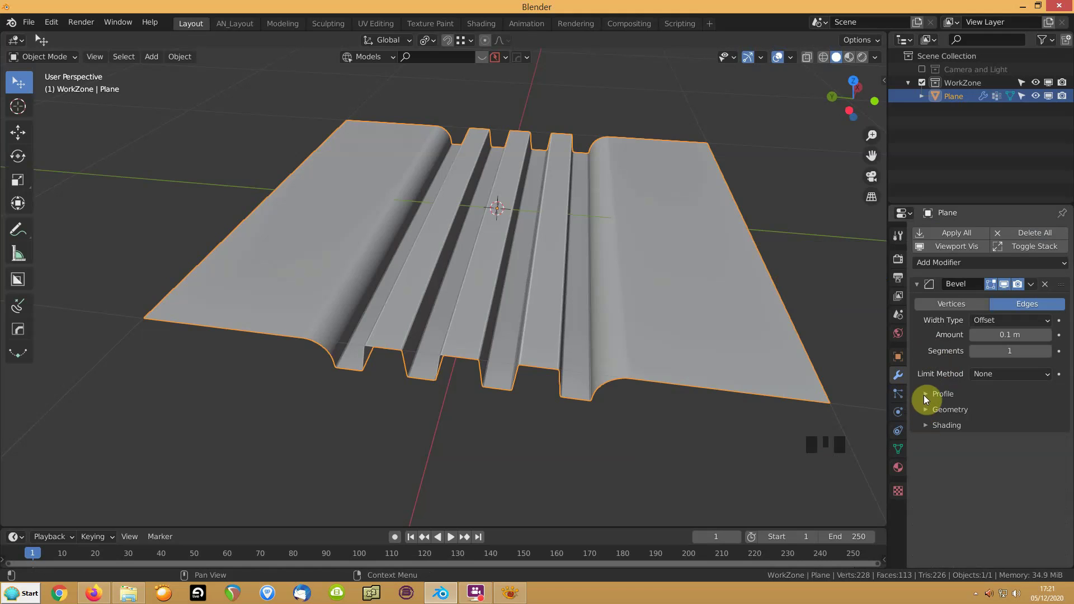
pyautogui.click(988, 374)
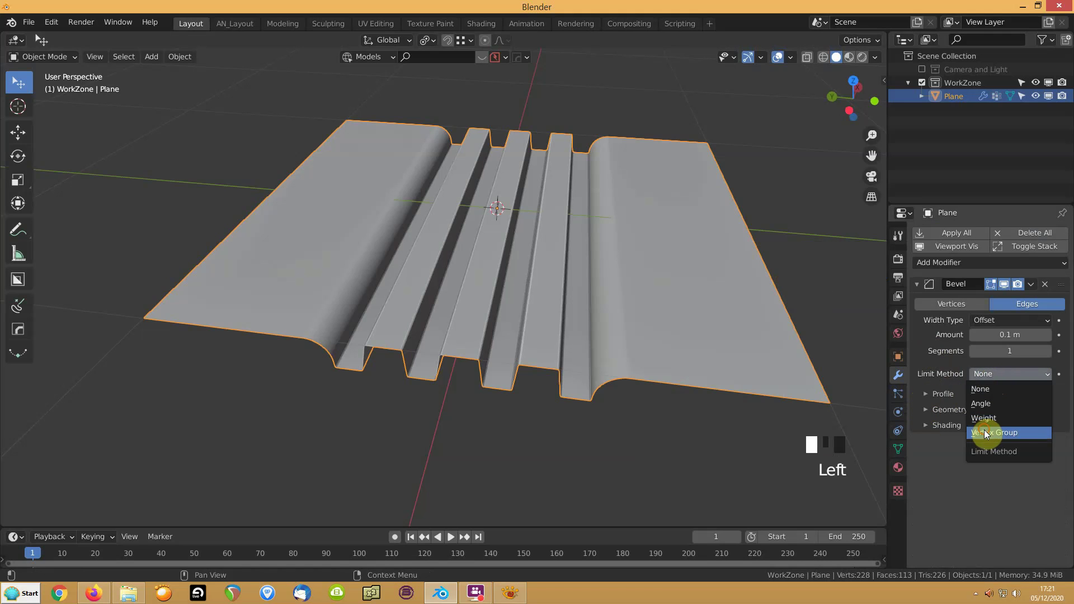
pyautogui.click(985, 433)
pyautogui.click(1001, 389)
pyautogui.click(934, 409)
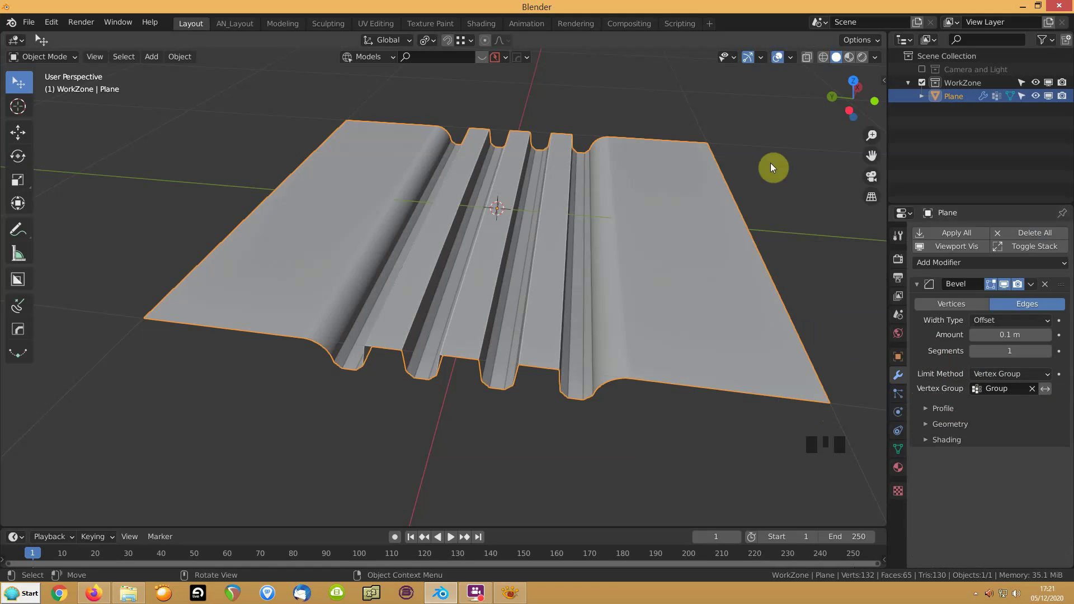
# Step: Turn on the Wireframe viewport overlay to show the bevelled geometry
pyautogui.click(793, 58)
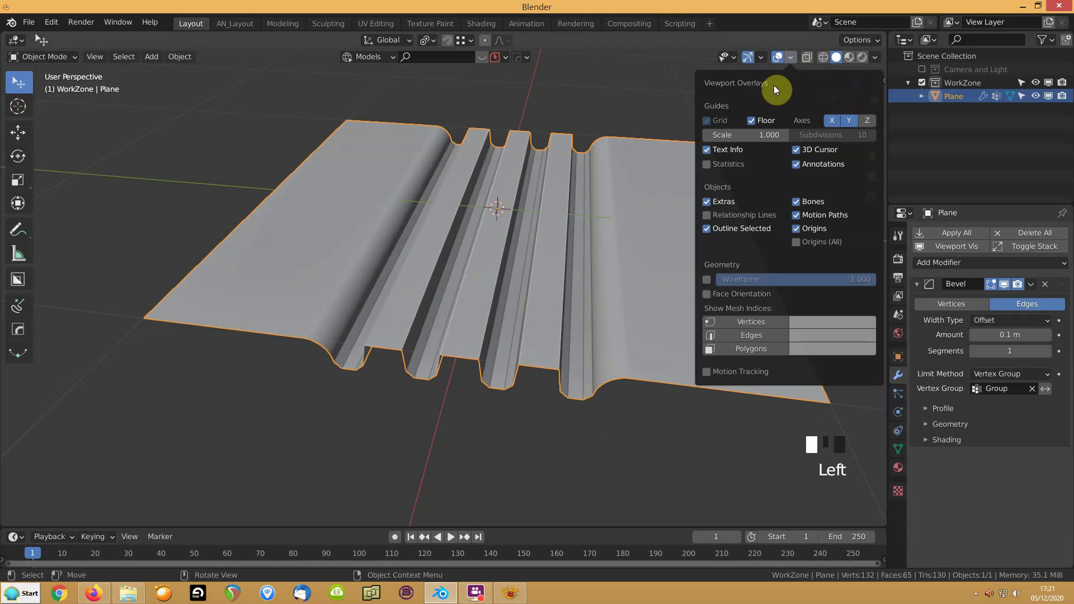
pyautogui.click(706, 281)
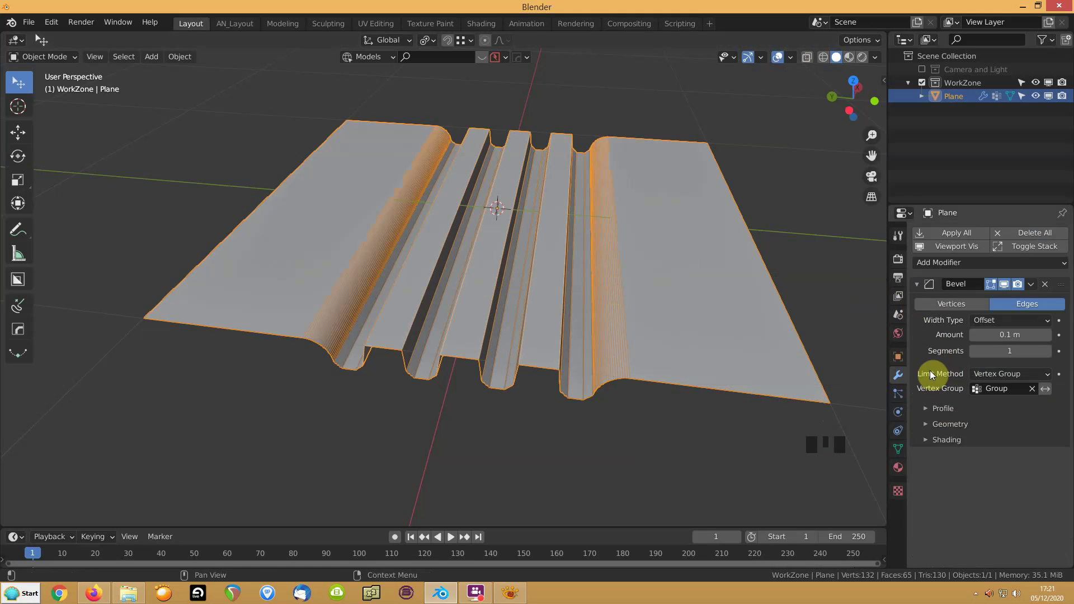
pyautogui.moveTo(692, 352)
pyautogui.mouseDown(button='middle')
pyautogui.moveTo(693, 371)
pyautogui.moveTo(699, 358)
pyautogui.mouseUp(button='middle')
pyautogui.scroll(3, 692, 371)
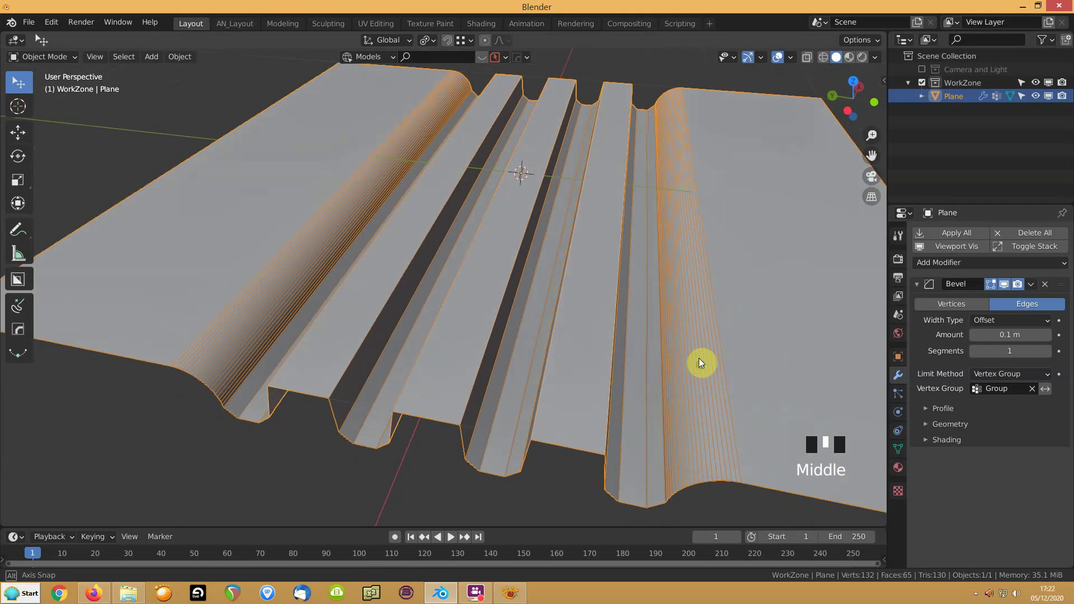
# Step: Disable Clamp Overlap in the Bevel modifier's geometry settings and set the bevel amount to 0.009 m
pyautogui.click(924, 409)
pyautogui.click(922, 478)
pyautogui.click(924, 465)
pyautogui.scroll(-4, 924, 465)
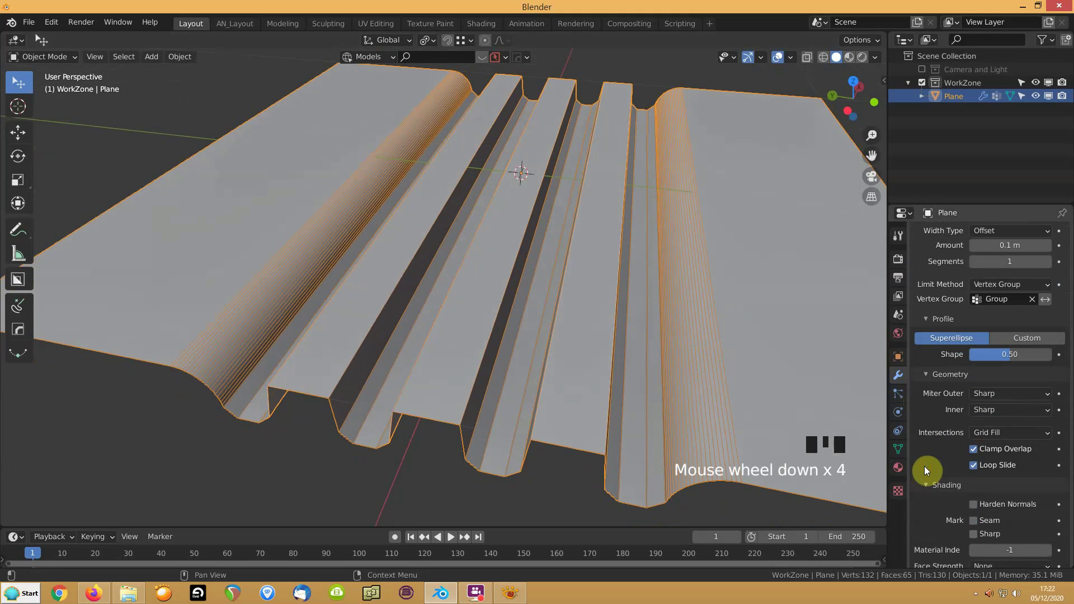
pyautogui.click(974, 449)
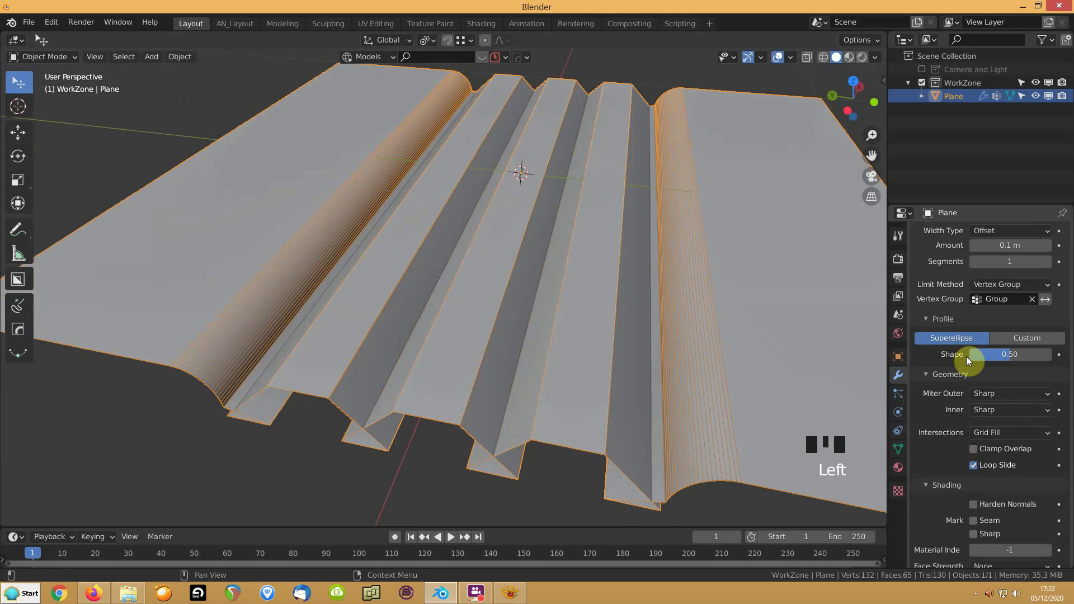
pyautogui.scroll(2, 969, 360)
pyautogui.scroll(-1, 969, 358)
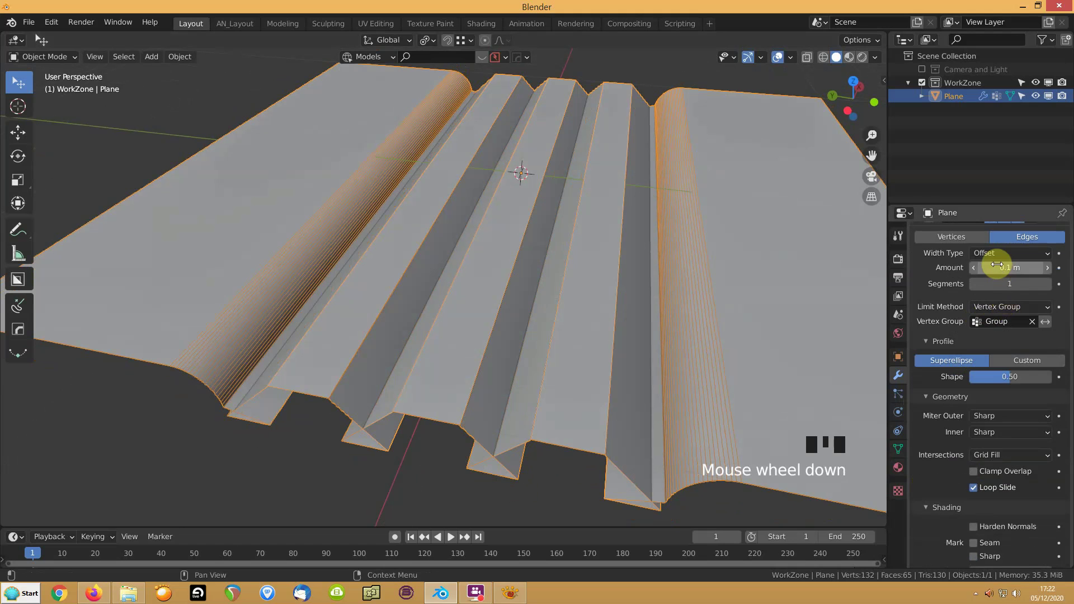
pyautogui.moveTo(1000, 265)
pyautogui.mouseDown()
pyautogui.moveTo(966, 265)
pyautogui.moveTo(1009, 267)
pyautogui.mouseUp()
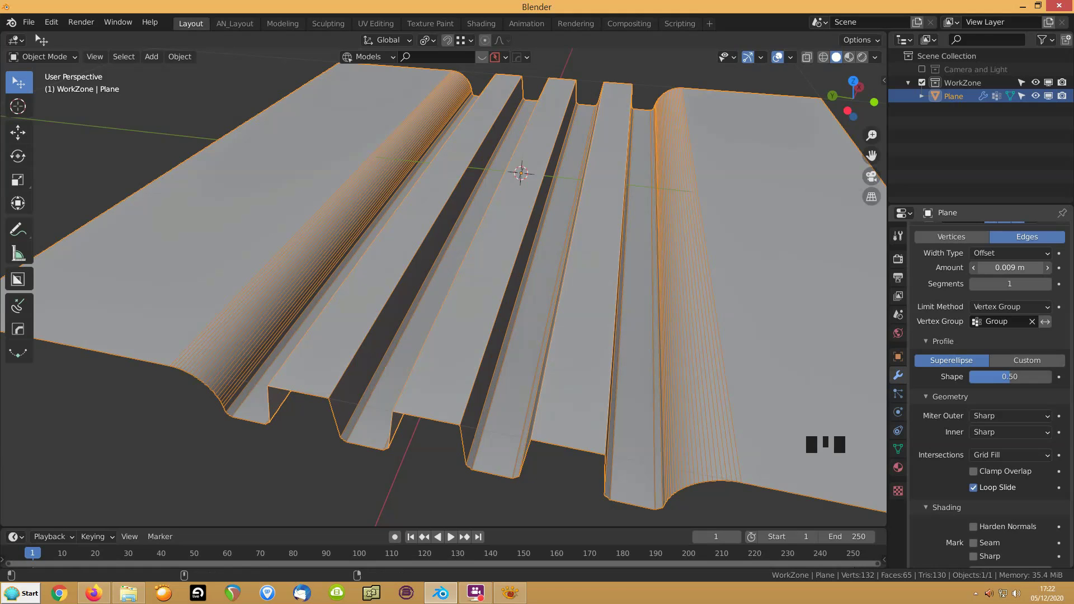
# Step: Set the Bevel modifier's segments to 9 and collapse its settings
pyautogui.click(1004, 284)
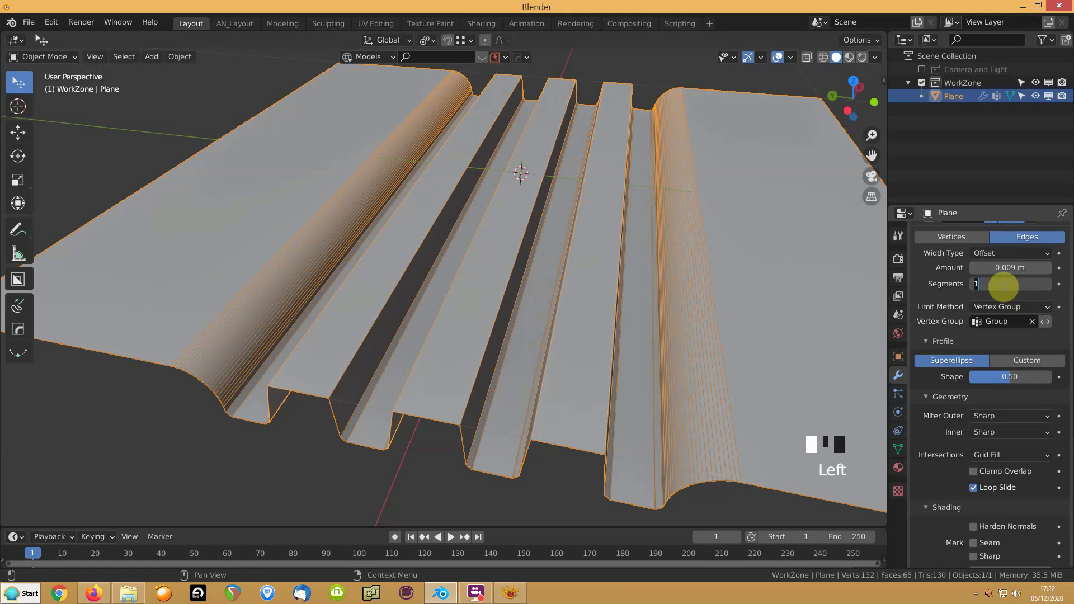
pyautogui.write('9')
pyautogui.press('Return')
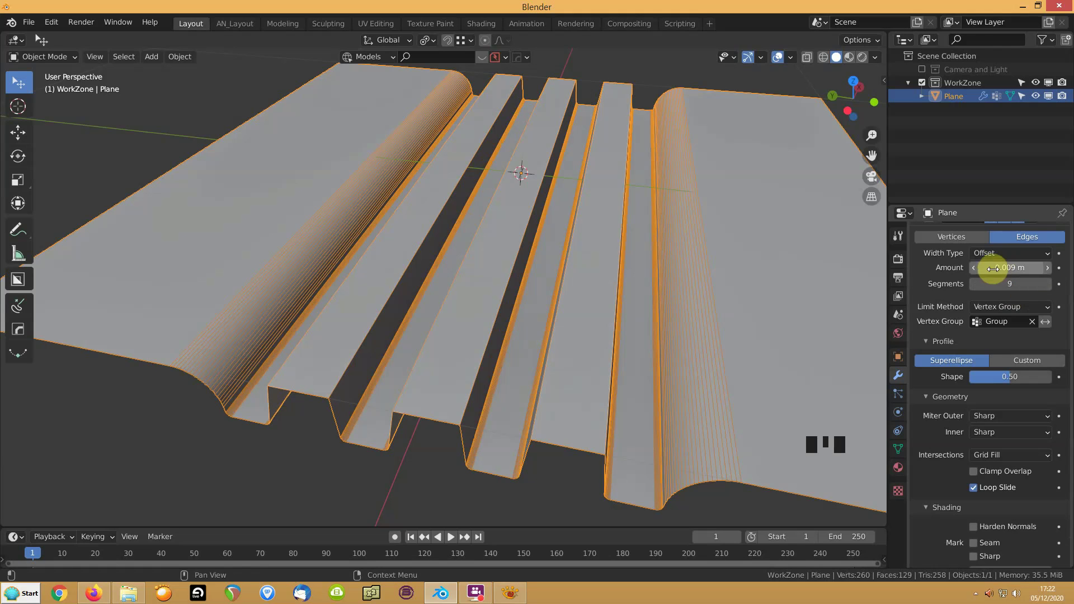
pyautogui.scroll(8, 924, 275)
pyautogui.click(918, 284)
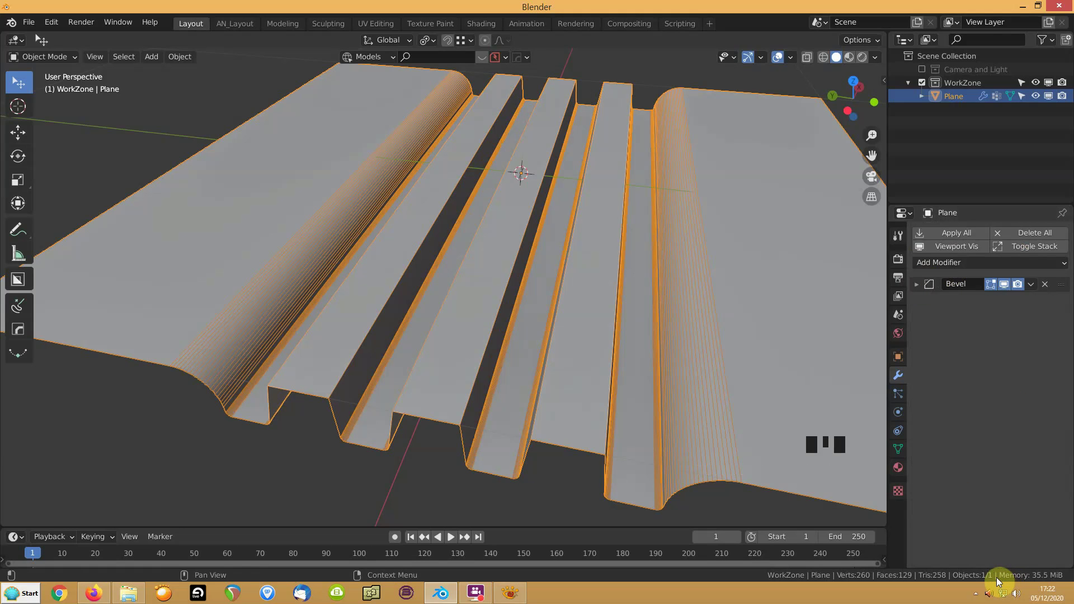
# Step: Show the splash screen to check the program version, and close it
pyautogui.click(11, 23)
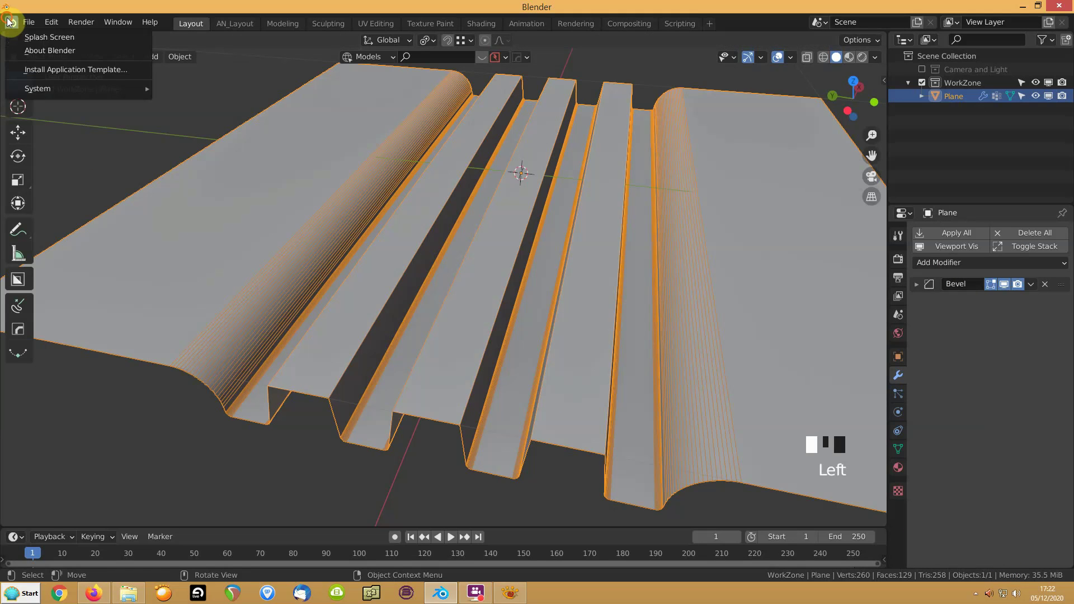
pyautogui.click(15, 38)
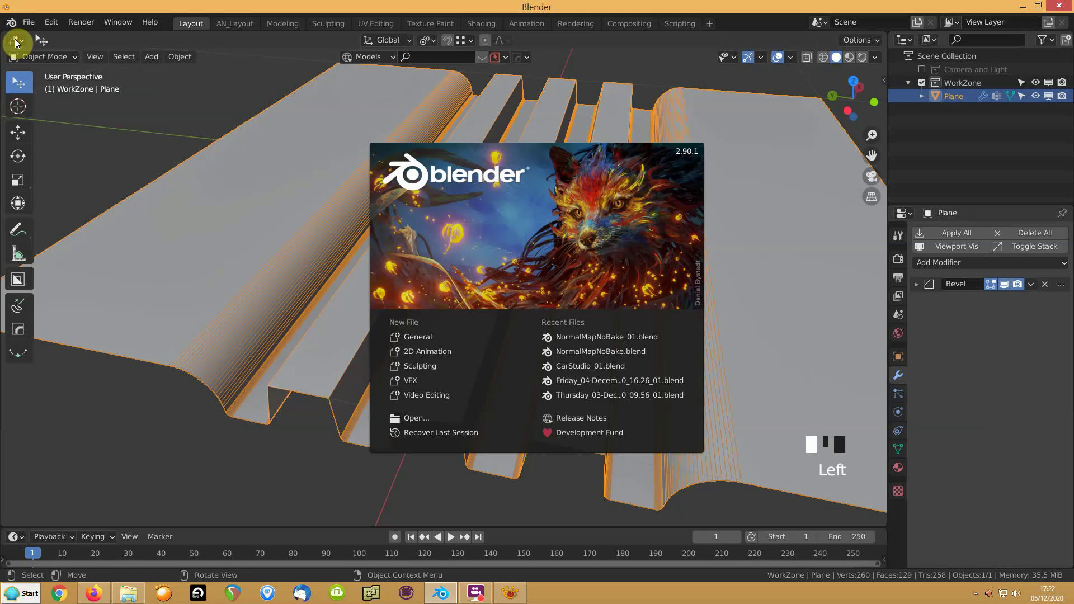
pyautogui.click(176, 101)
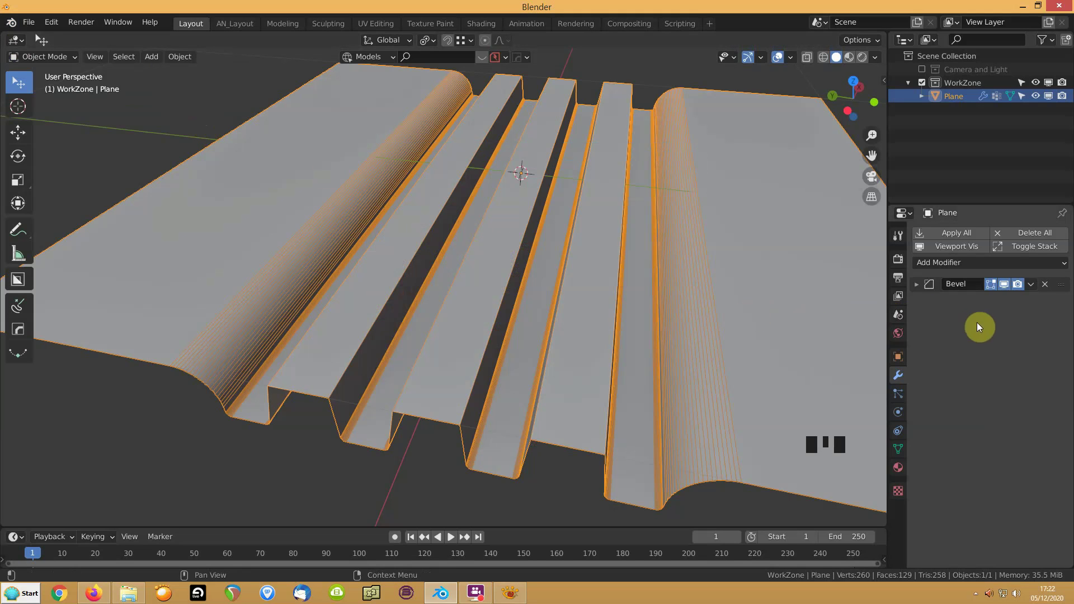
# Step: Add a second Bevel modifier to the plane and limit it to the vertex group "Group.001"
pyautogui.click(959, 336)
pyautogui.click(787, 365)
pyautogui.click(935, 263)
pyautogui.click(782, 304)
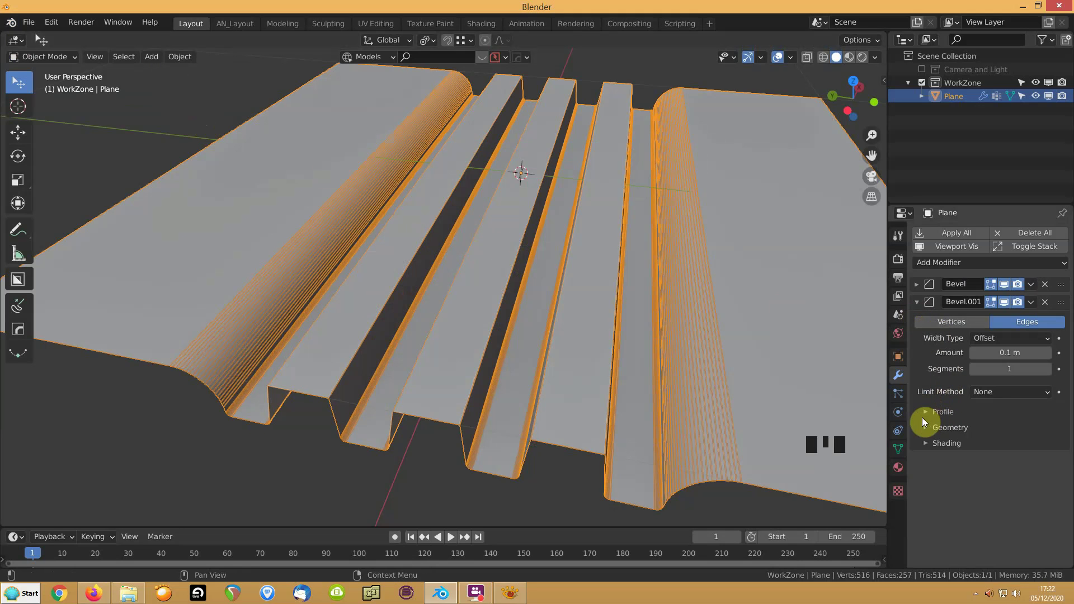
pyautogui.click(985, 394)
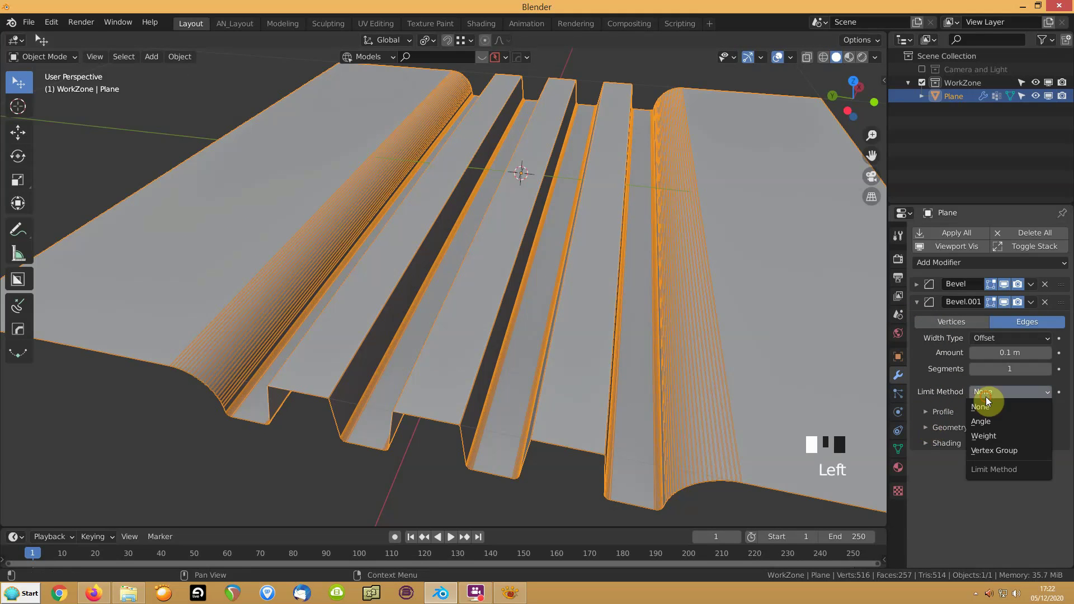
pyautogui.click(991, 450)
pyautogui.click(990, 407)
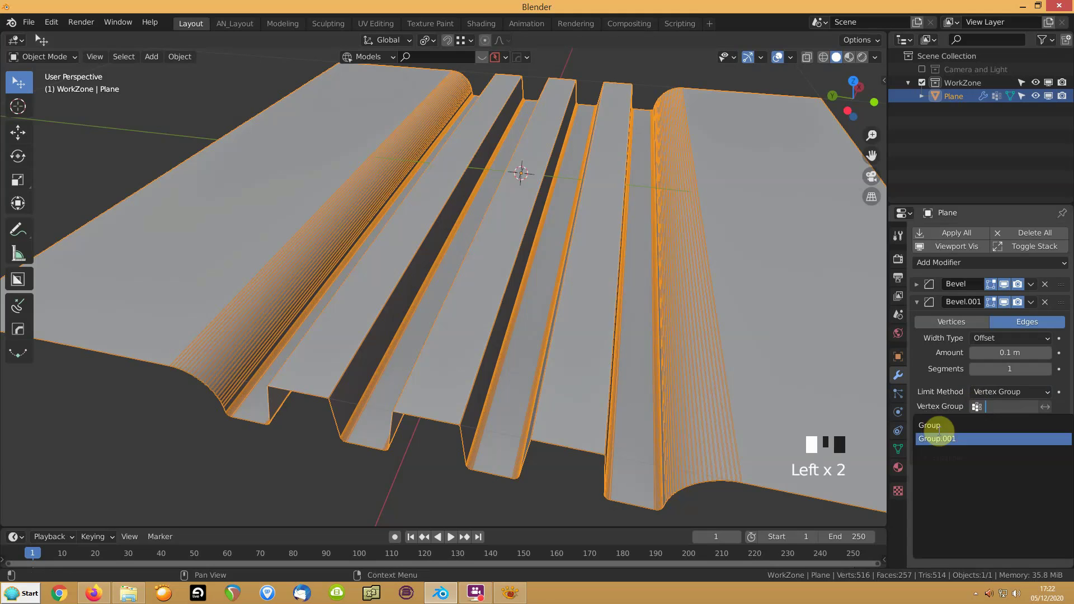
pyautogui.click(937, 437)
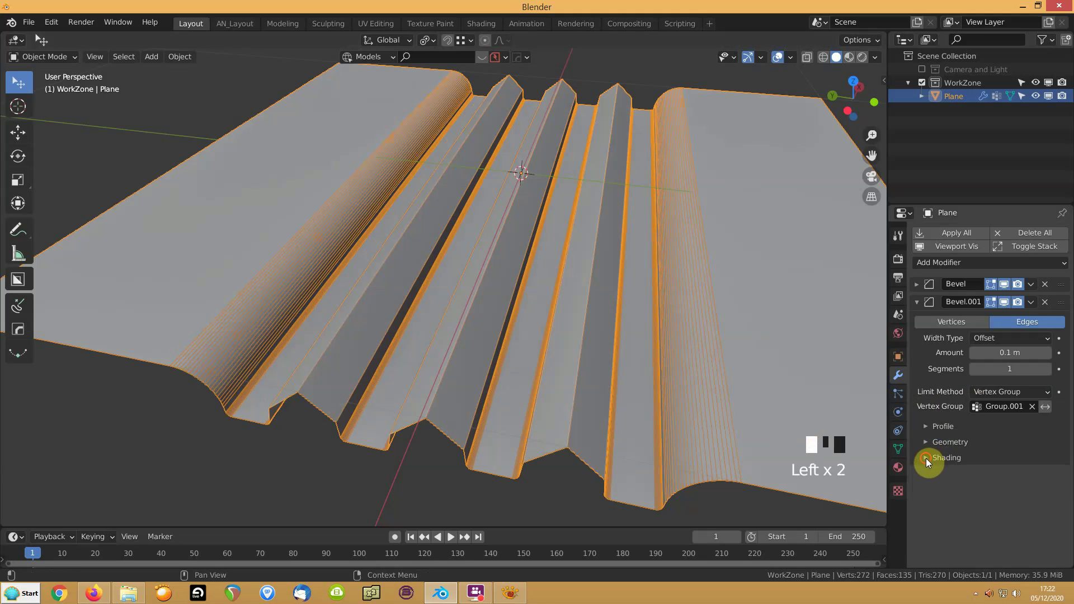
# Step: Disable Clamp Overlap in the second Bevel modifier's geometry settings and set its amount to 0.023 m
pyautogui.click(926, 459)
pyautogui.click(929, 442)
pyautogui.click(973, 516)
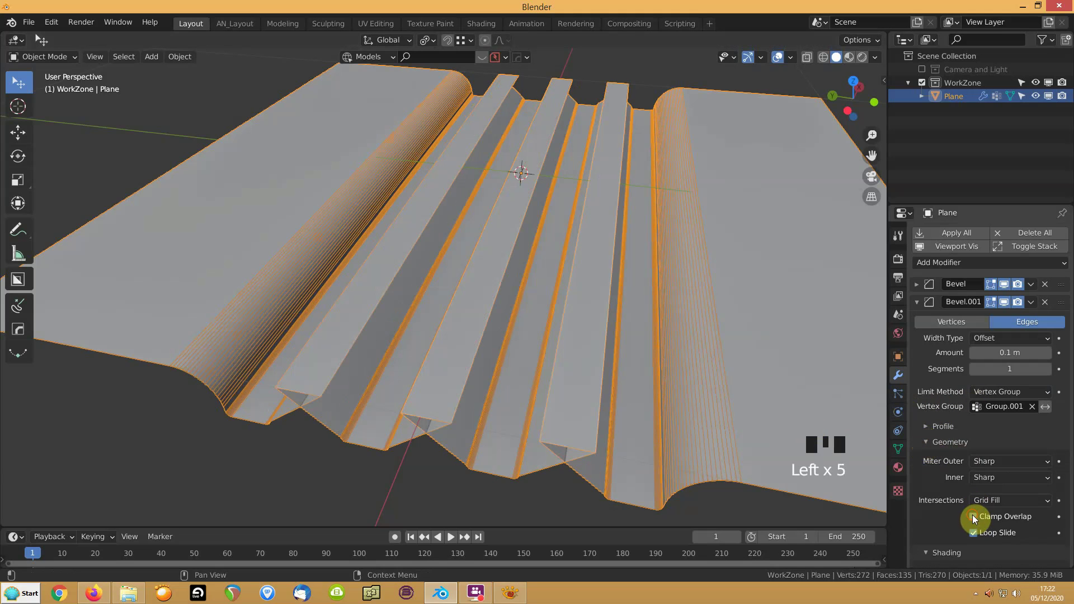
pyautogui.moveTo(1001, 351); pyautogui.dragTo(683, 333)
pyautogui.keyDown('shift'); pyautogui.moveTo(993, 352); pyautogui.dragTo(1030, 352); pyautogui.keyUp('shift')
# Step: Set the second Bevel modifier's segments to 12
pyautogui.click(1005, 369)
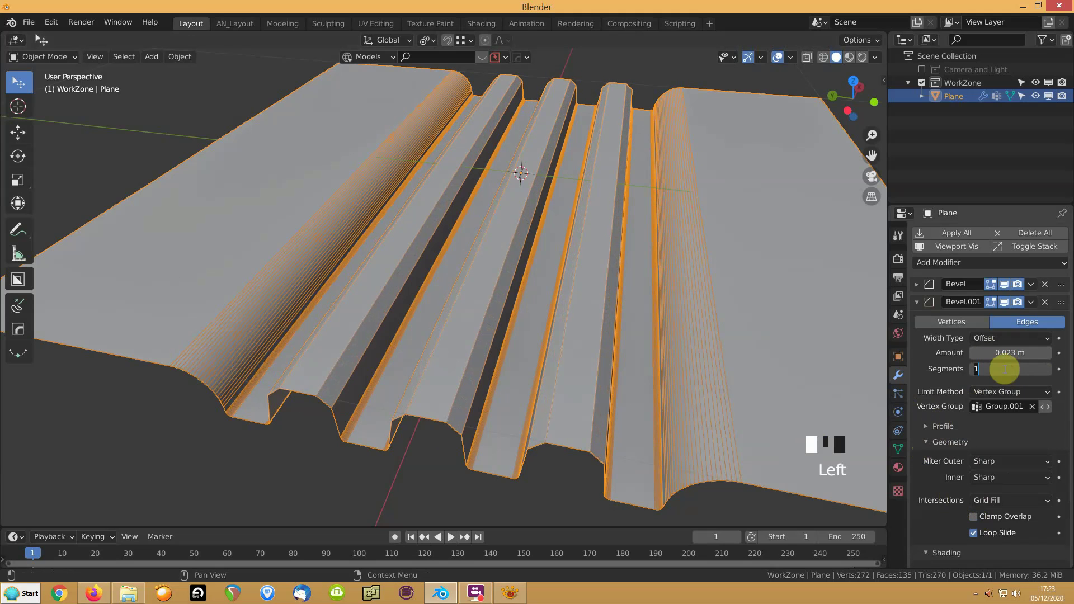
pyautogui.write('12')
pyautogui.press('Return')
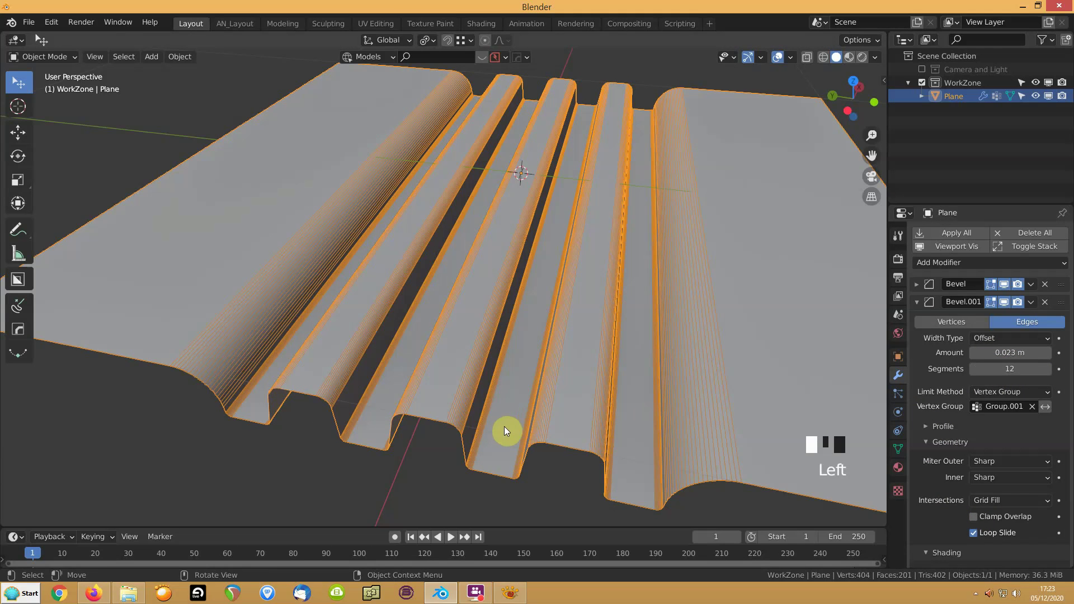
# Step: Turn off the Wireframe viewport overlay to show the smooth bevelled surface
pyautogui.scroll(-2, 477, 418)
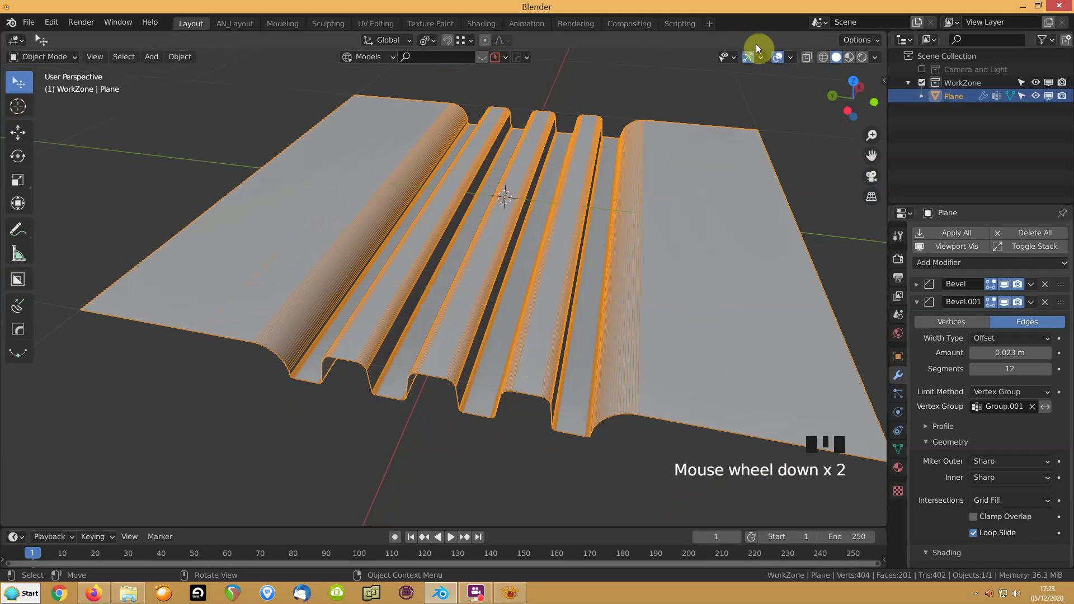
pyautogui.click(790, 58)
pyautogui.click(706, 280)
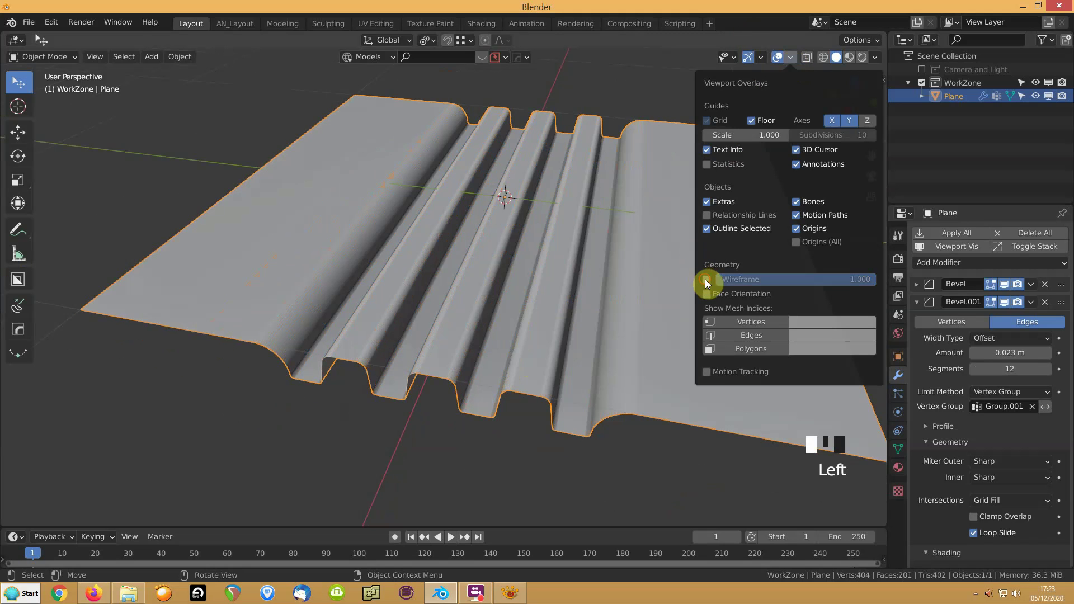
pyautogui.moveTo(542, 237); pyautogui.dragTo(489, 270, button='middle')
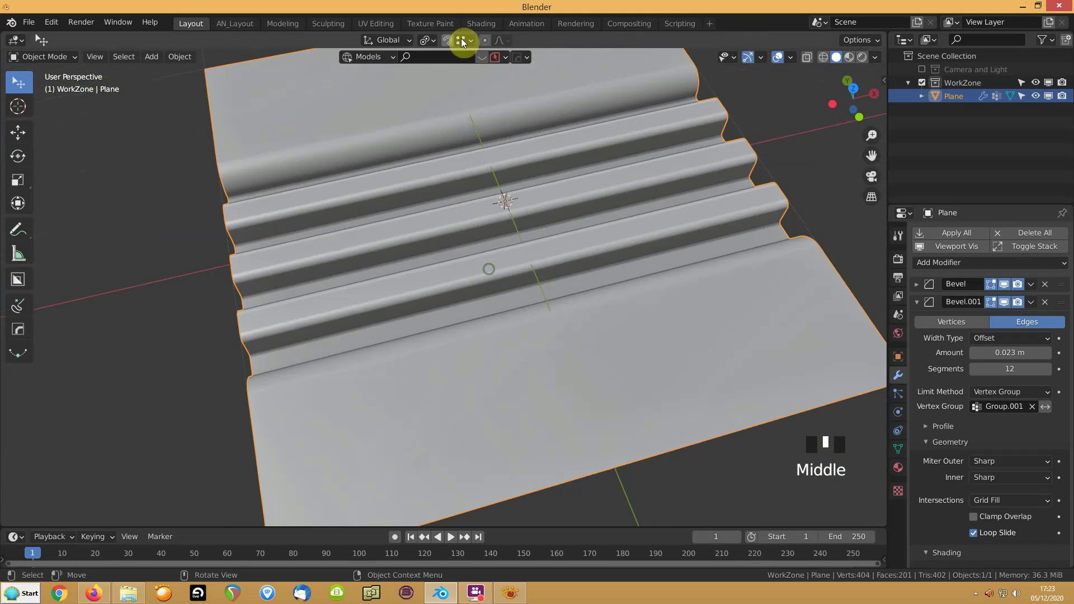
# Step: Save the scene as a new file with PowerSave
pyautogui.click(493, 57)
pyautogui.click(475, 109)
pyautogui.moveTo(250, 272); pyautogui.dragTo(247, 246, button='middle')
pyautogui.keyDown('shift'); pyautogui.moveTo(412, 237); pyautogui.dragTo(417, 259, button='middle'); pyautogui.keyUp('shift')
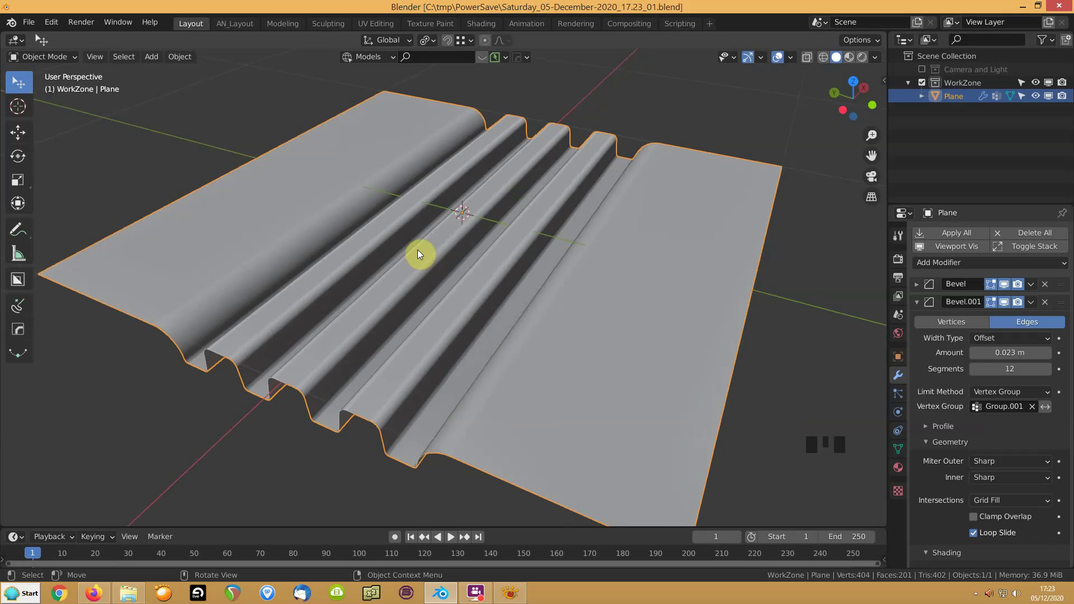
# Step: Enable the Camera and Light collection and disable its light in the viewport and in renders
pyautogui.press('KP_7')
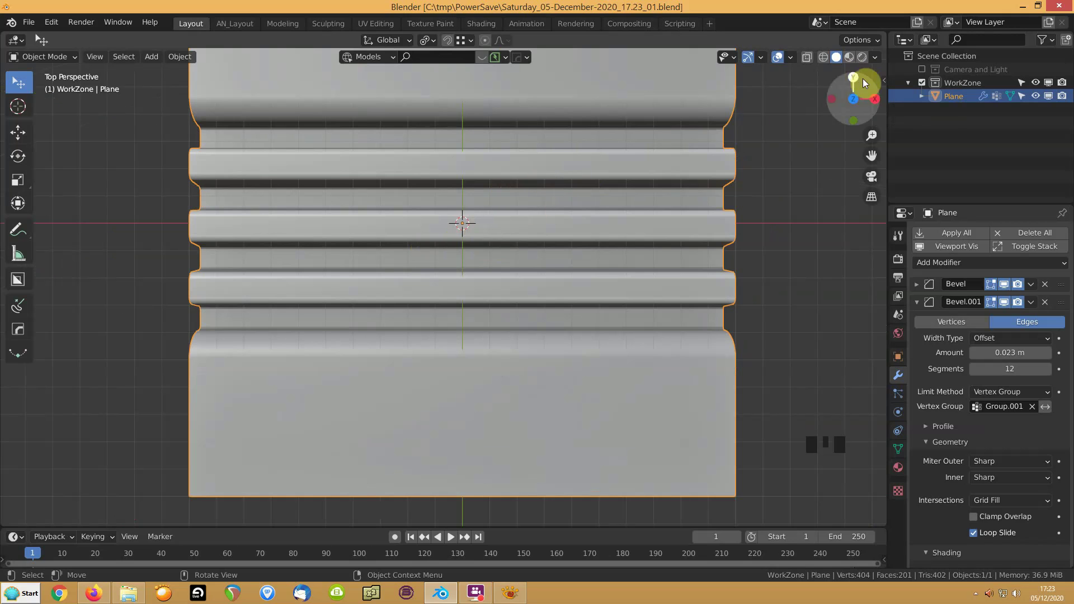
pyautogui.click(921, 68)
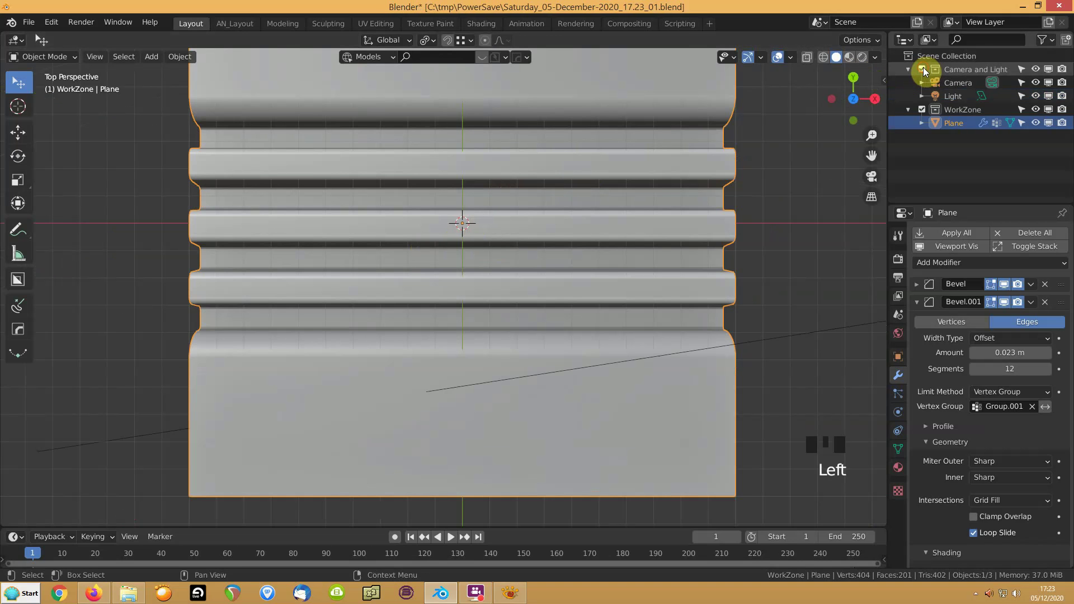
pyautogui.click(1034, 100)
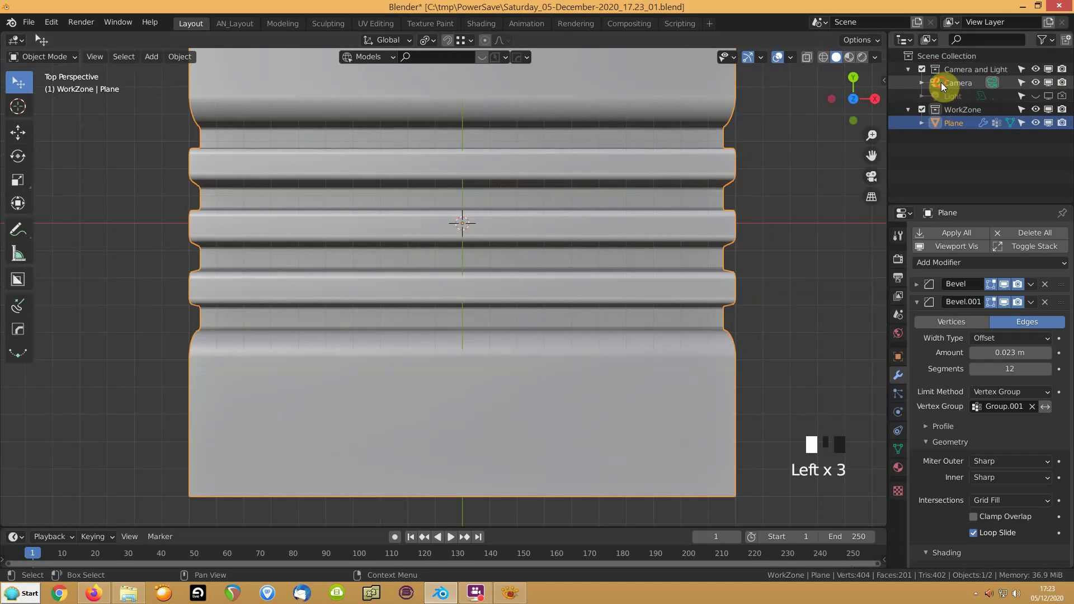
# Step: Select the camera and clear its rotation and location to place it at the world origin
pyautogui.click(943, 86)
pyautogui.click(922, 82)
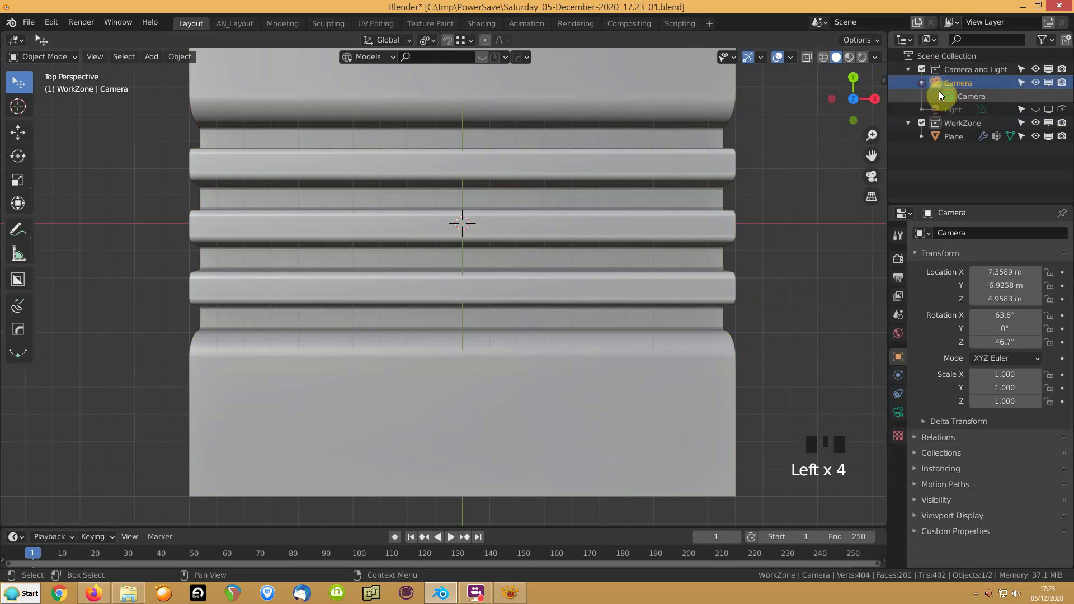
pyautogui.click(956, 96)
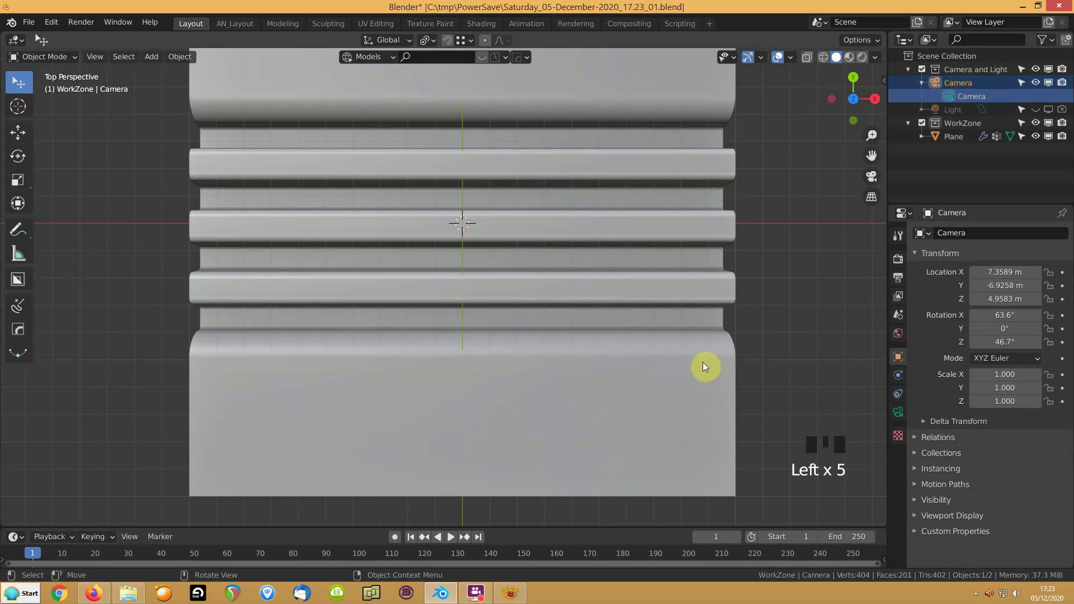
pyautogui.hotkey('alt', 'r')
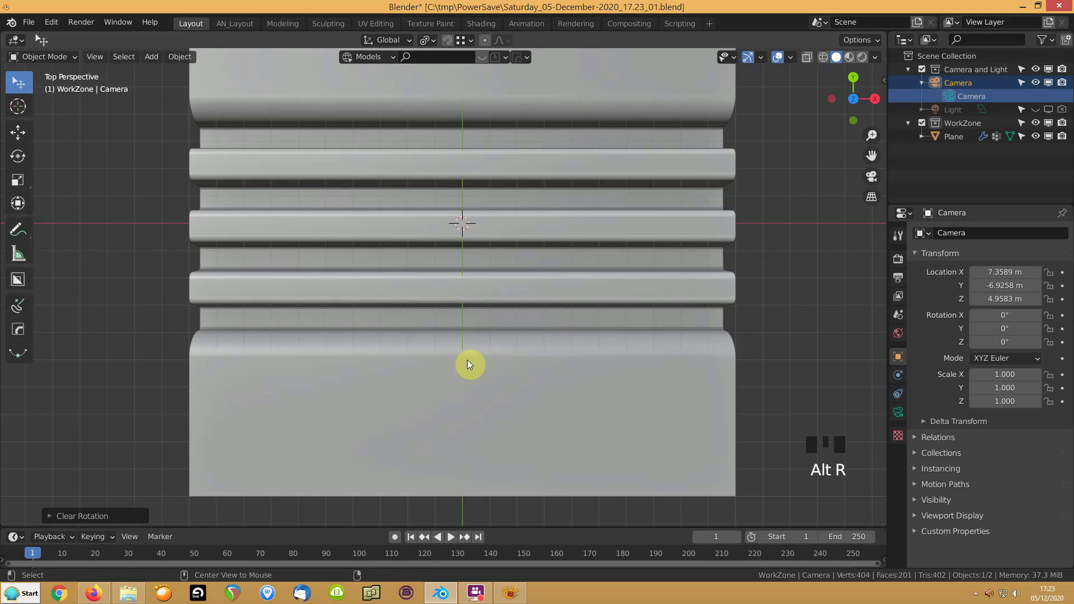
pyautogui.hotkey('alt', 'g')
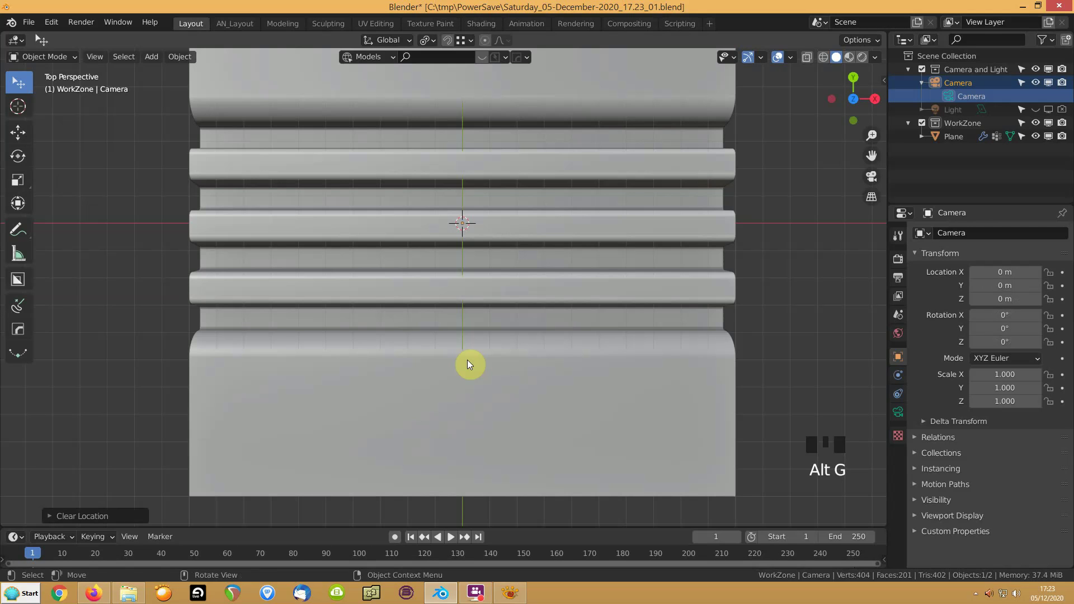
# Step: Move the camera 1 m up along the Z axis above the plane
pyautogui.press('KP_1')
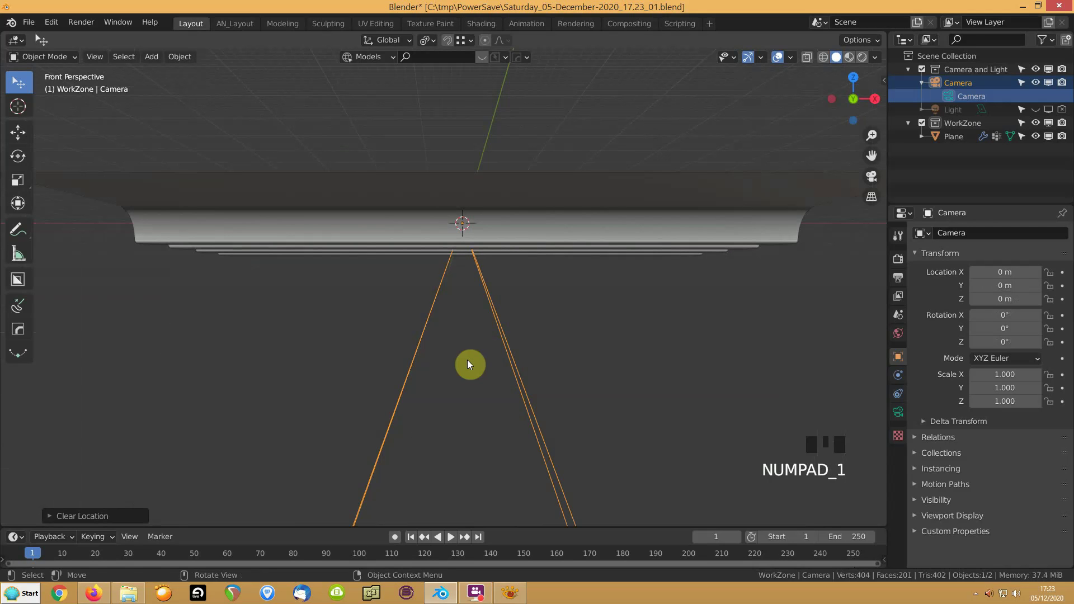
pyautogui.write('gz1')
pyautogui.press('Return')
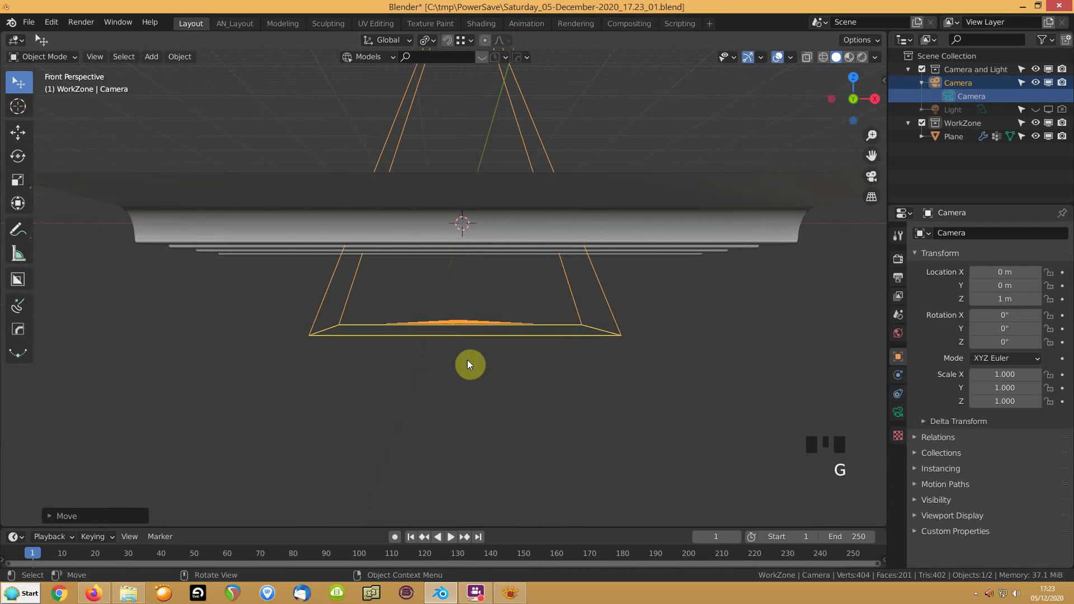
pyautogui.moveTo(477, 362)
pyautogui.mouseDown(button='middle')
pyautogui.moveTo(477, 379)
pyautogui.moveTo(484, 374)
pyautogui.mouseUp(button='middle')
# Step: Set the camera's lens type to Orthographic and look through the camera
pyautogui.click(898, 412)
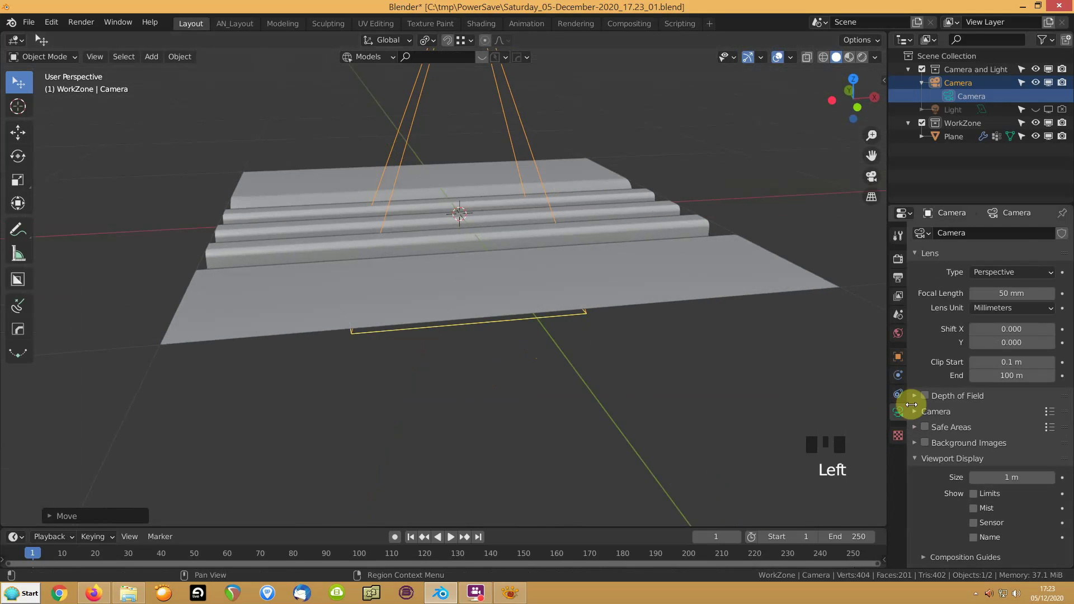
pyautogui.click(1003, 273)
pyautogui.click(985, 301)
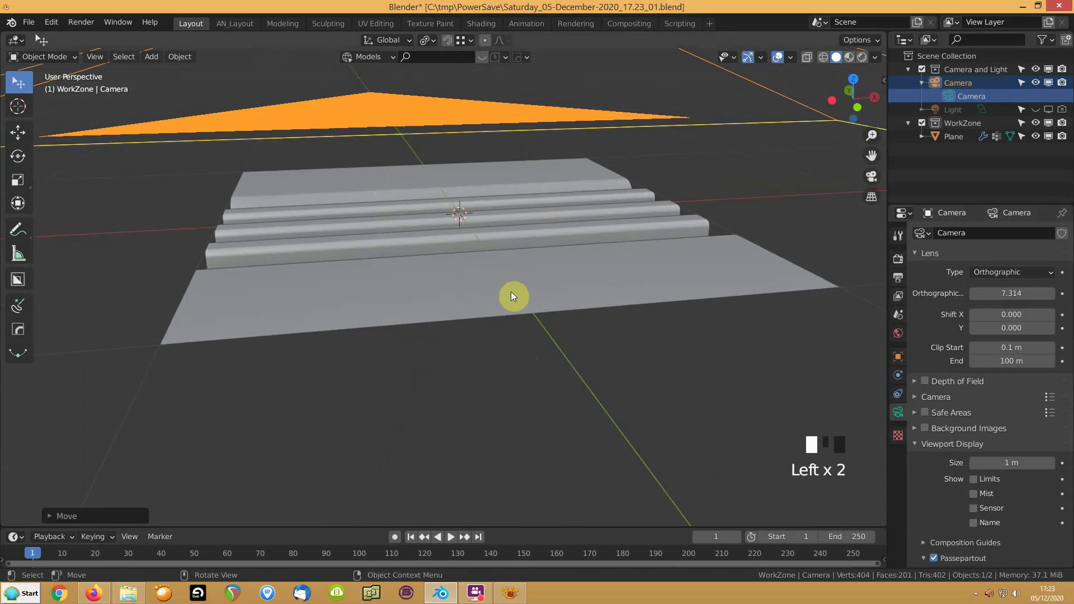
pyautogui.press('KP_0')
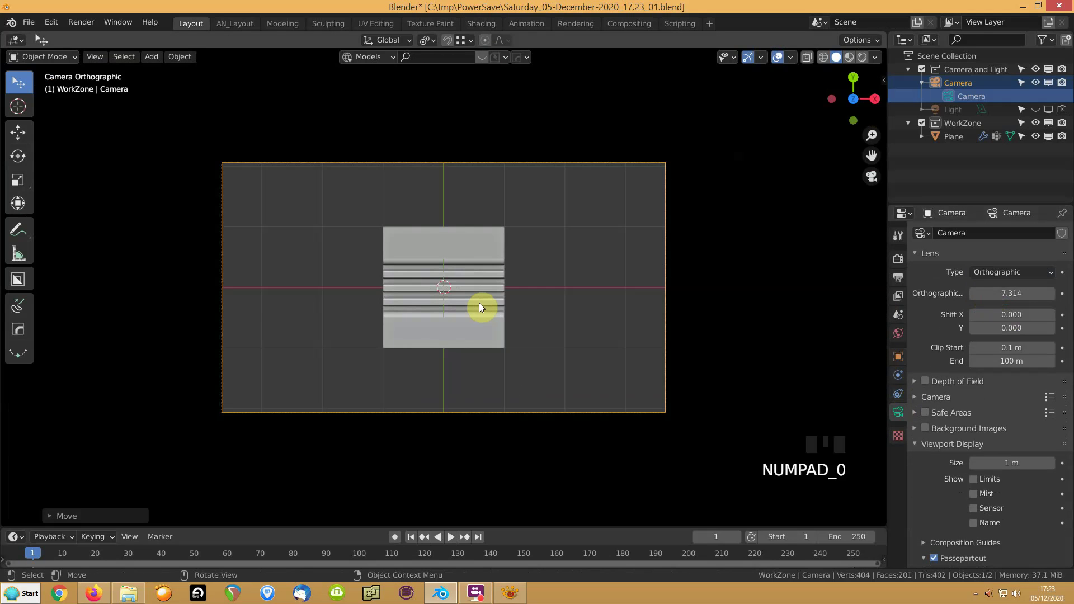
# Step: Set the render output resolution to 1024 by 1024 px
pyautogui.click(896, 258)
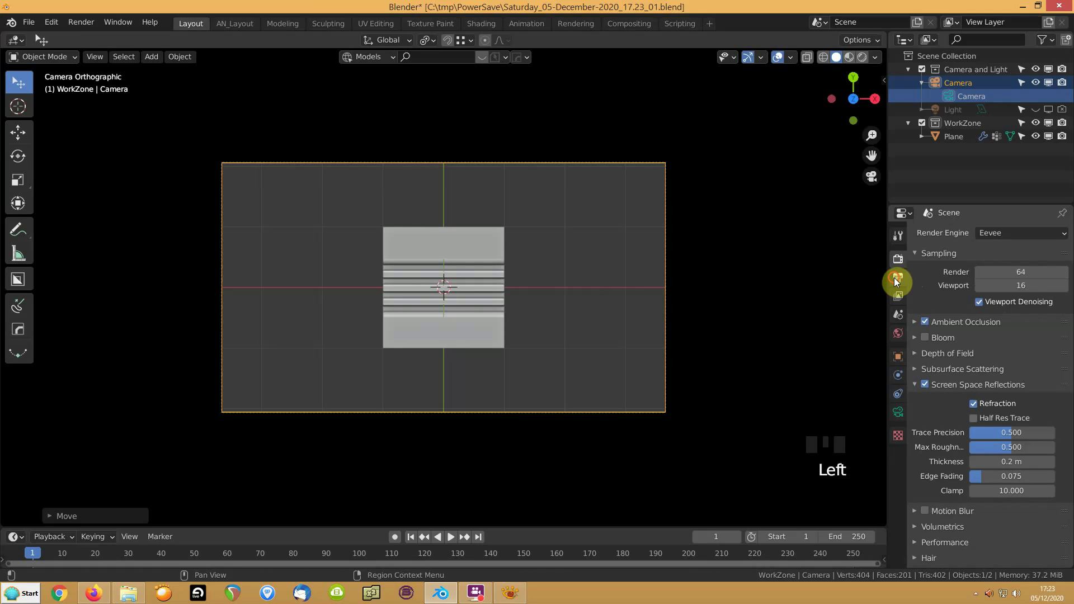
pyautogui.click(898, 277)
pyautogui.click(1016, 263)
pyautogui.moveTo(1017, 263); pyautogui.dragTo(1017, 249)
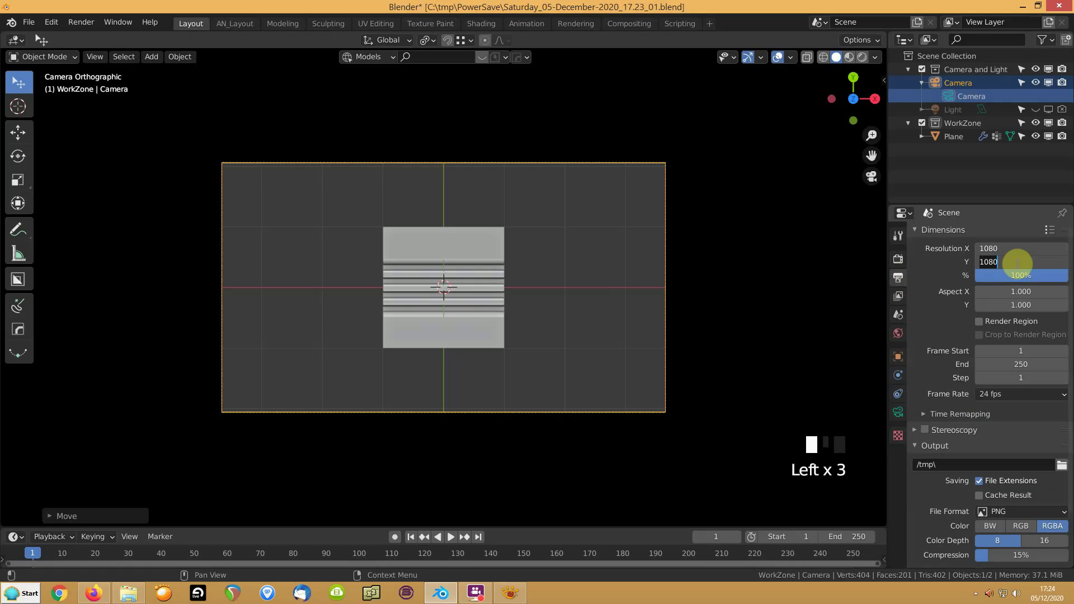
pyautogui.write('1024')
pyautogui.press('Return')
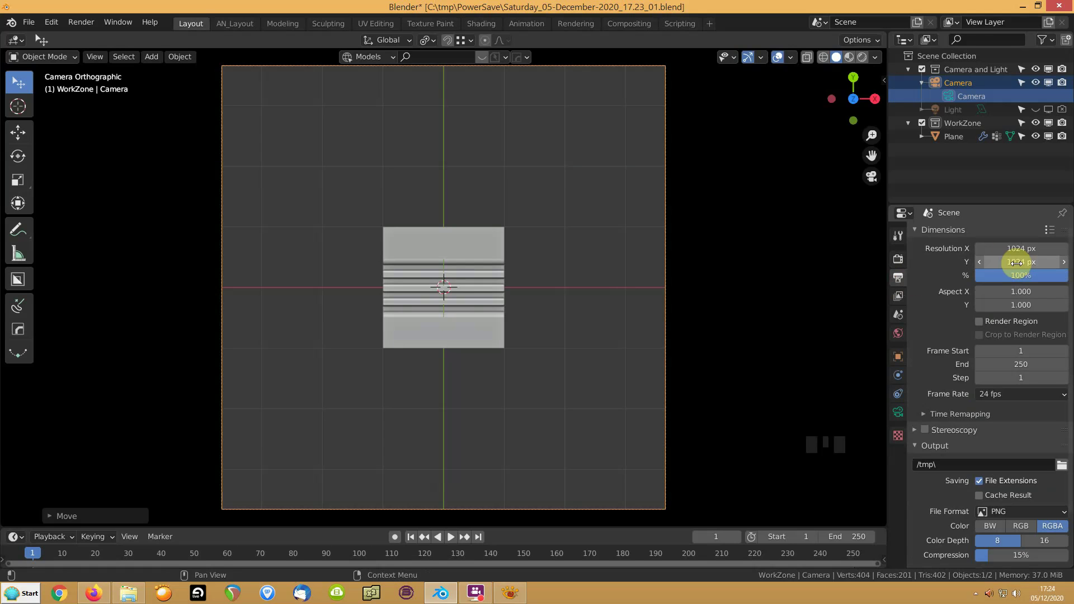
# Step: Set the camera's orthographic scale to 2 so the frame fits the plane, and leave the camera view
pyautogui.click(899, 414)
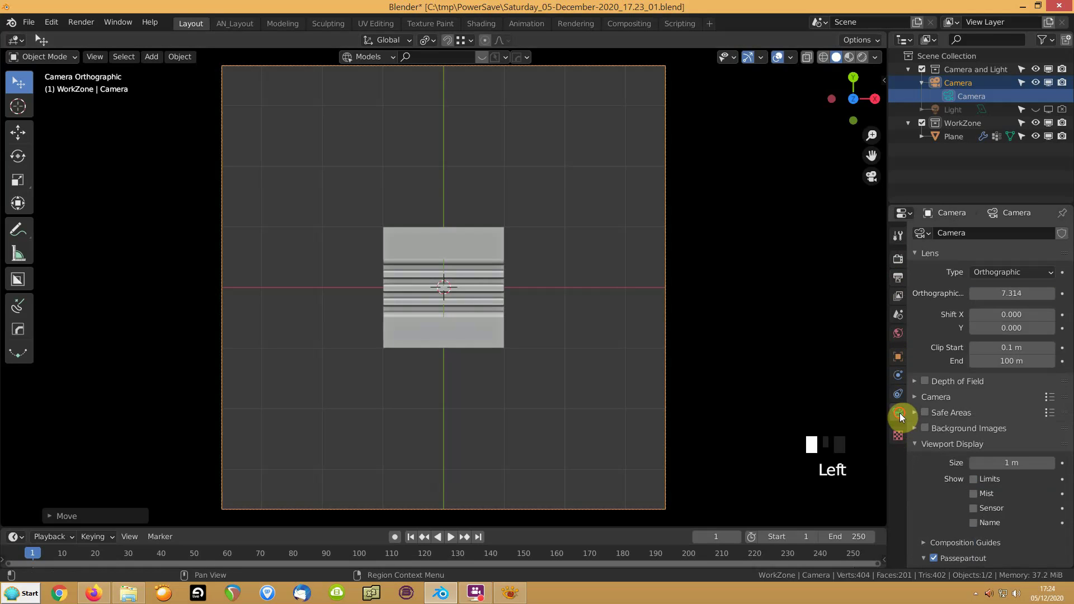
pyautogui.moveTo(991, 295); pyautogui.dragTo(963, 295)
pyautogui.click(498, 162)
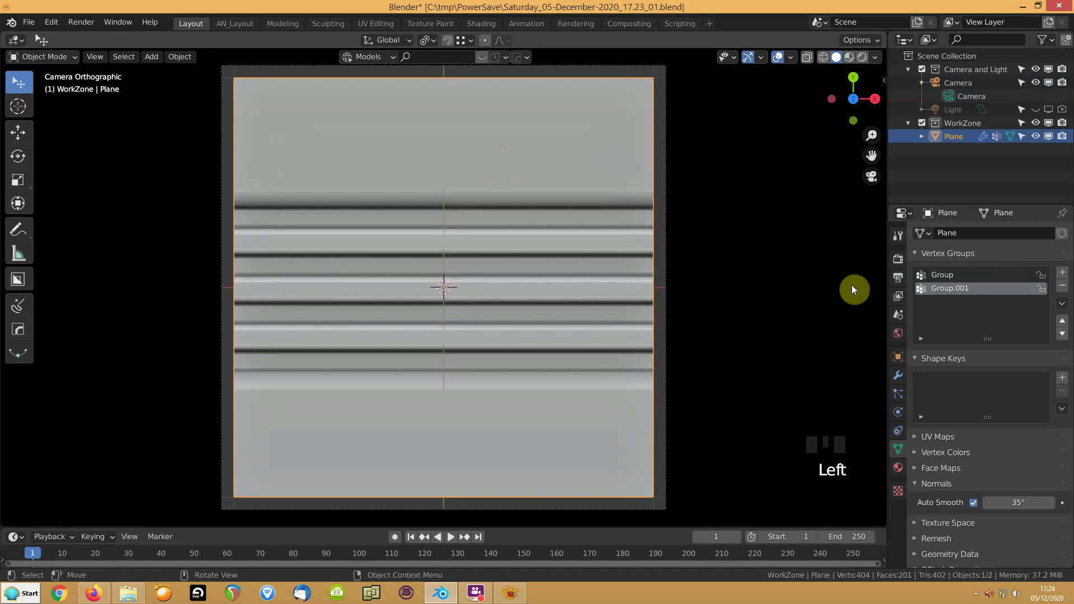
pyautogui.click(667, 124)
pyautogui.click(990, 293)
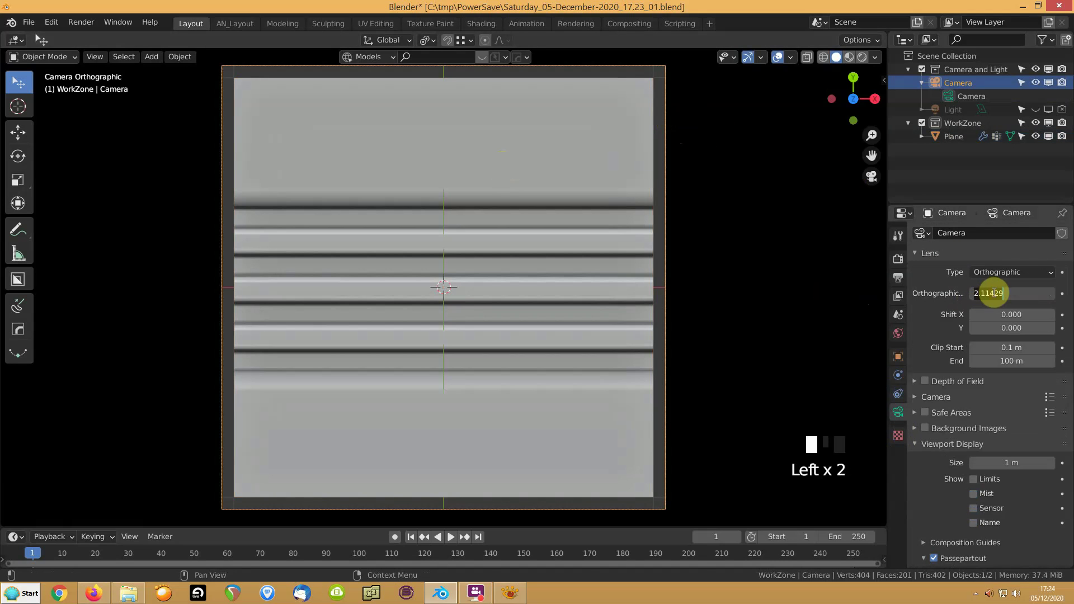
pyautogui.write('2')
pyautogui.press('Return')
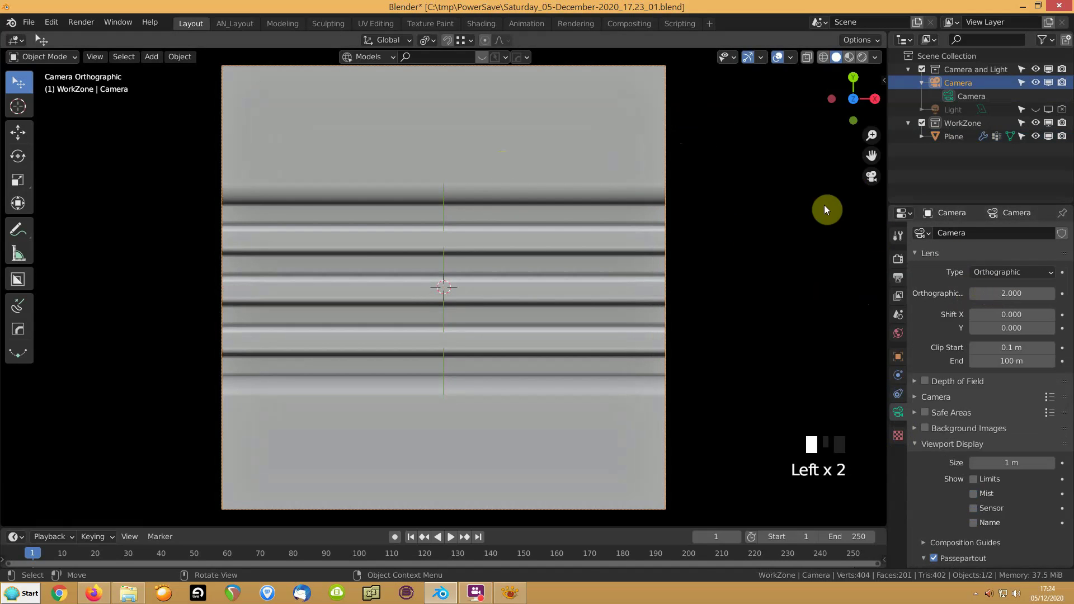
pyautogui.scroll(-7, 577, 274)
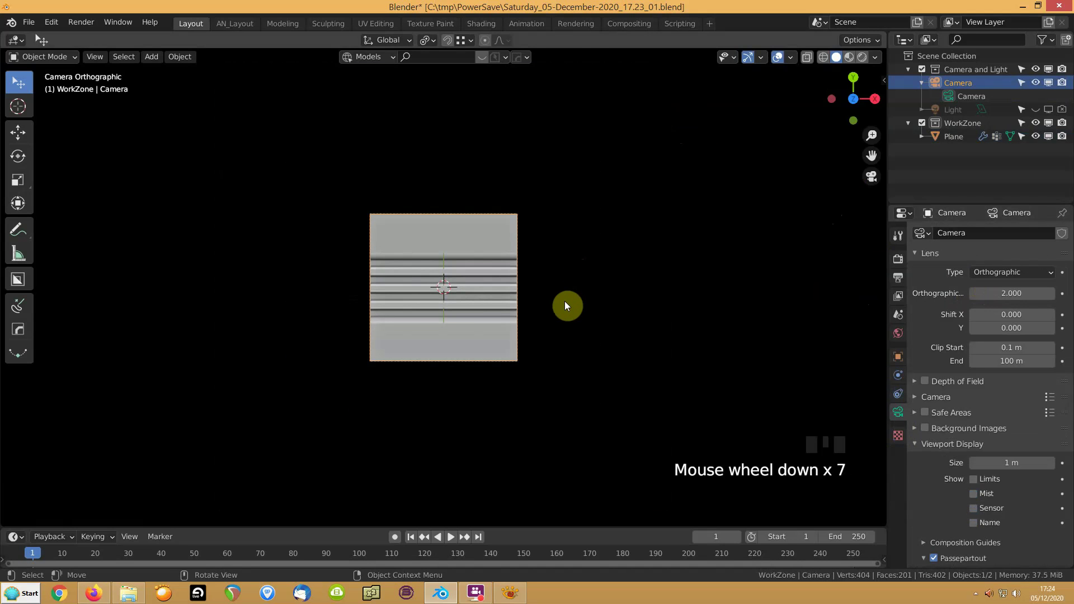
pyautogui.press('KP_0')
pyautogui.moveTo(516, 310); pyautogui.dragTo(562, 308, button='middle')
pyautogui.scroll(-1, 593, 308)
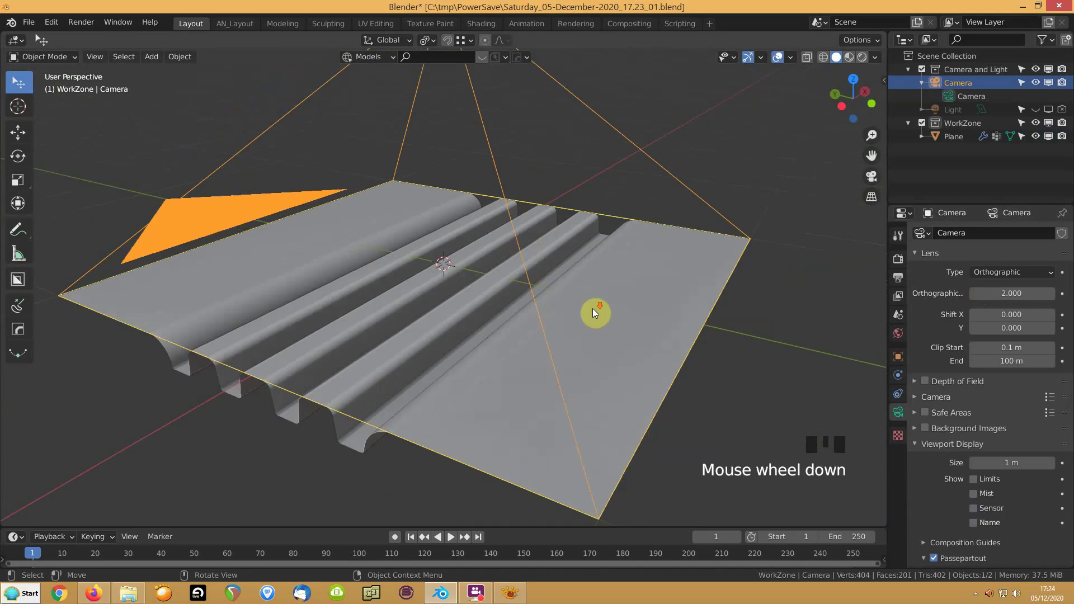
# Step: Examine the grooved plane and the camera frame above it from several angles
pyautogui.scroll(-5, 593, 308)
pyautogui.moveTo(448, 173); pyautogui.dragTo(515, 275, button='middle')
pyautogui.scroll(1, 450, 257)
pyautogui.scroll(3, 449, 255)
pyautogui.scroll(-2, 450, 255)
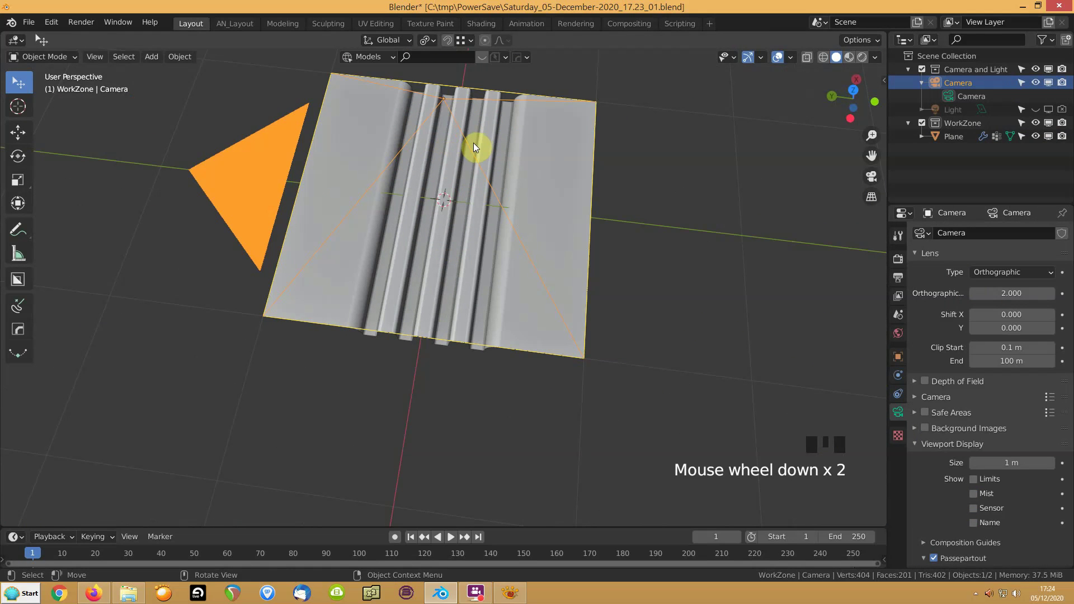
pyautogui.moveTo(362, 159); pyautogui.dragTo(306, 203, button='middle')
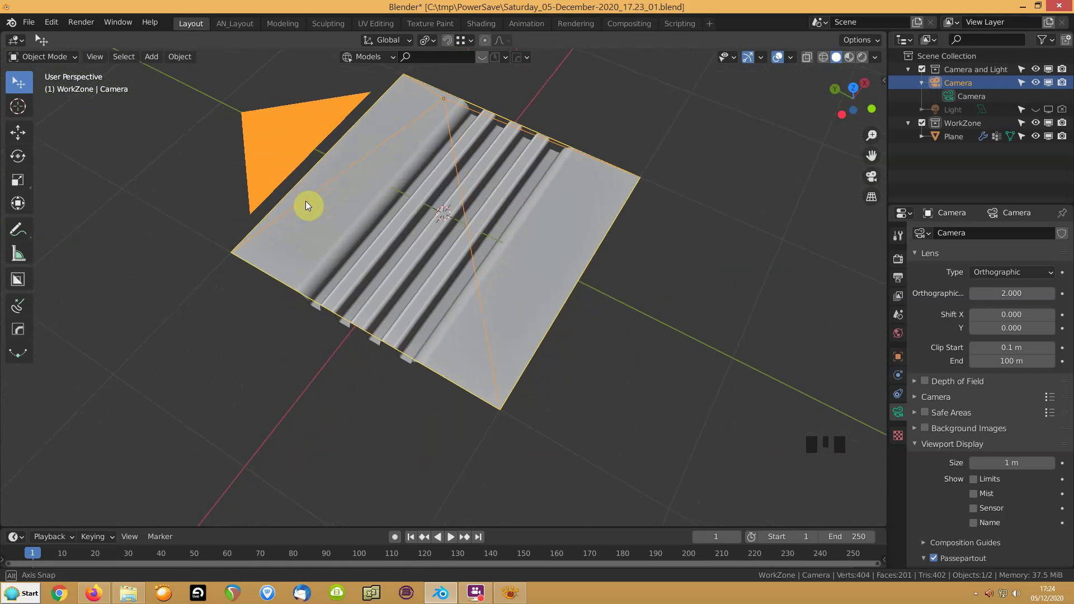
pyautogui.keyDown('shift'); pyautogui.moveTo(438, 184); pyautogui.dragTo(437, 251, button='middle'); pyautogui.keyUp('shift')
pyautogui.scroll(1, 441, 240)
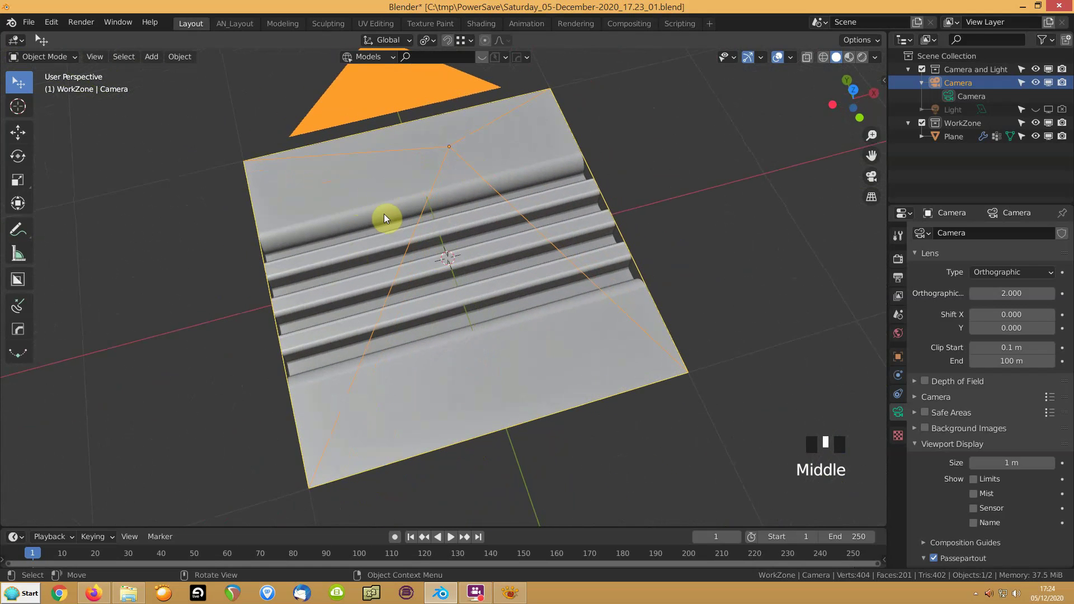
pyautogui.moveTo(352, 249); pyautogui.dragTo(317, 225, button='middle')
pyautogui.scroll(-1, 378, 253)
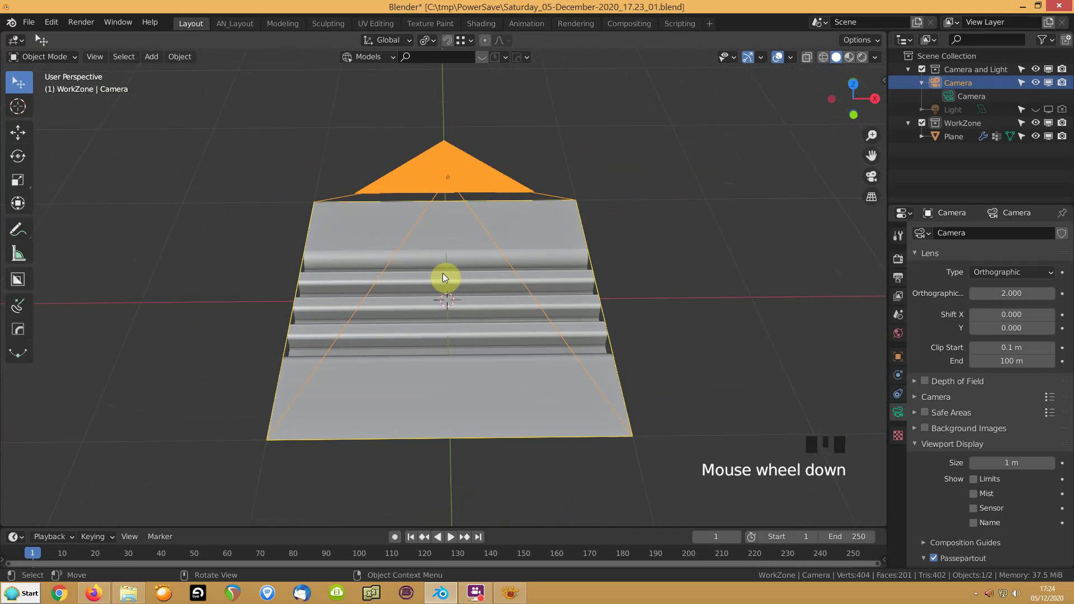
pyautogui.moveTo(435, 229)
pyautogui.mouseDown(button='middle')
pyautogui.moveTo(447, 259)
pyautogui.moveTo(438, 234)
pyautogui.mouseUp(button='middle')
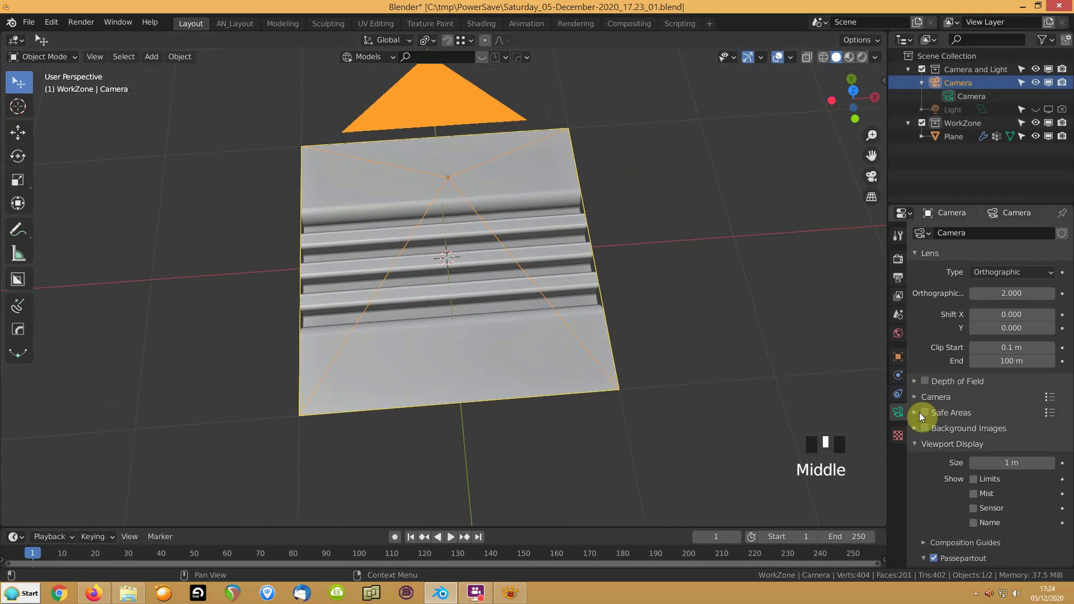
# Step: Set the scene's colour management to display device None, look None and sequencer sRGB
pyautogui.click(897, 259)
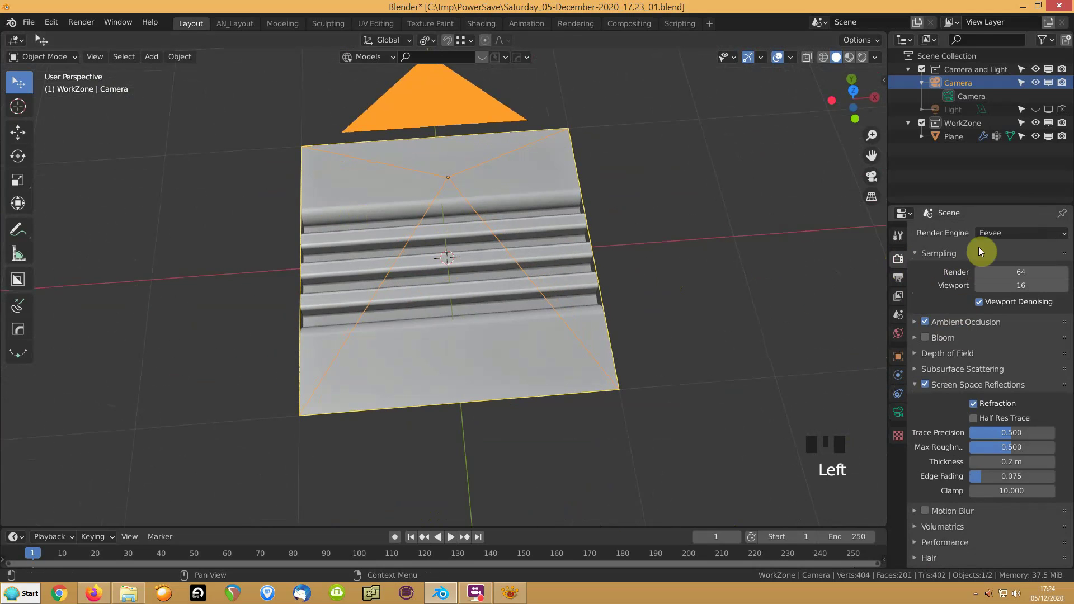
pyautogui.scroll(-18, 963, 355)
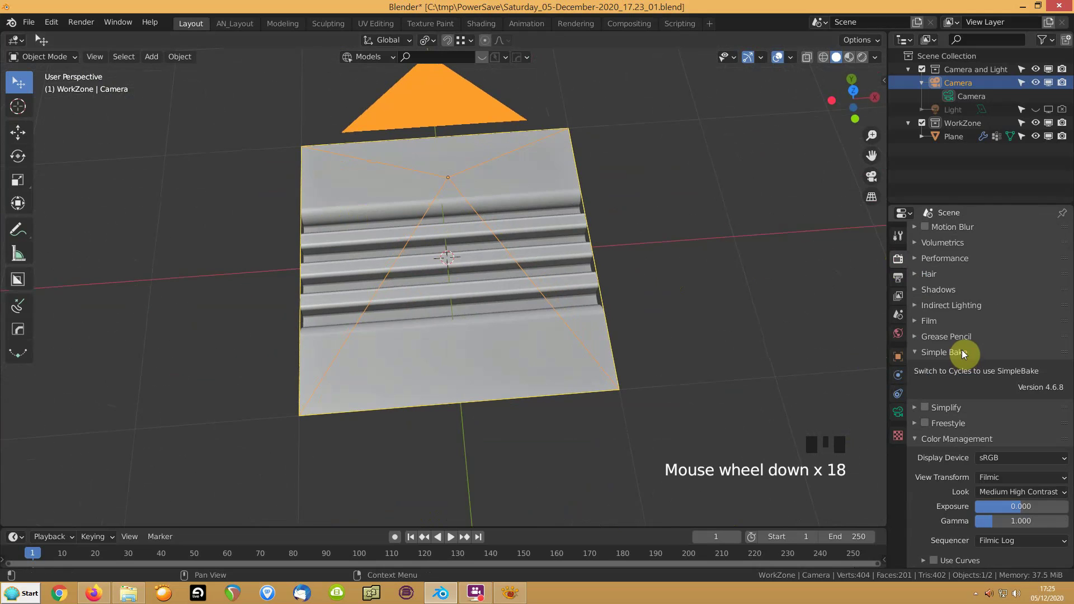
pyautogui.click(1003, 459)
pyautogui.click(987, 502)
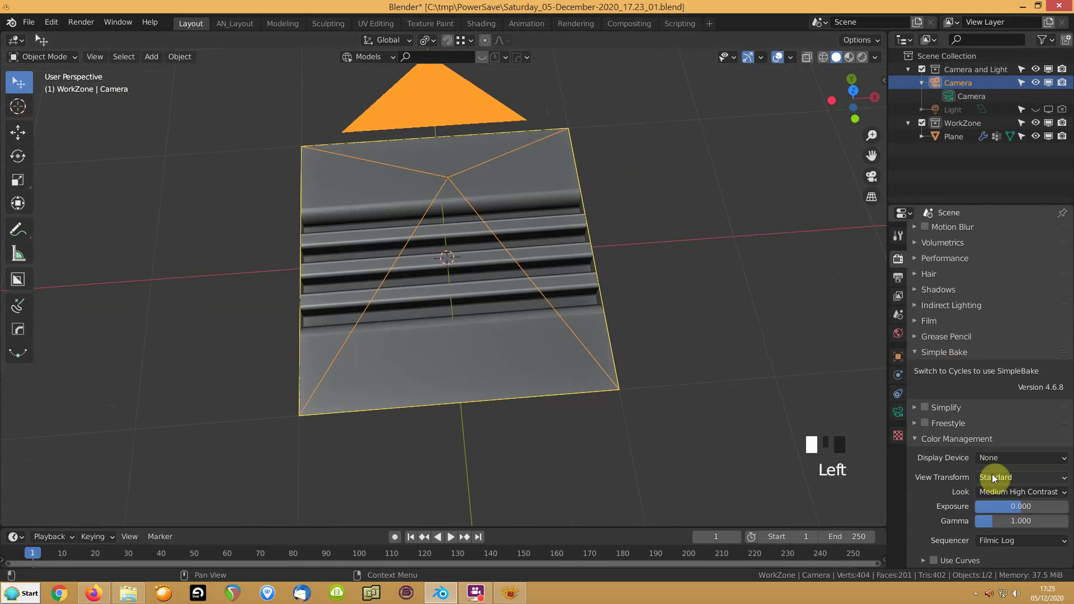
pyautogui.click(988, 492)
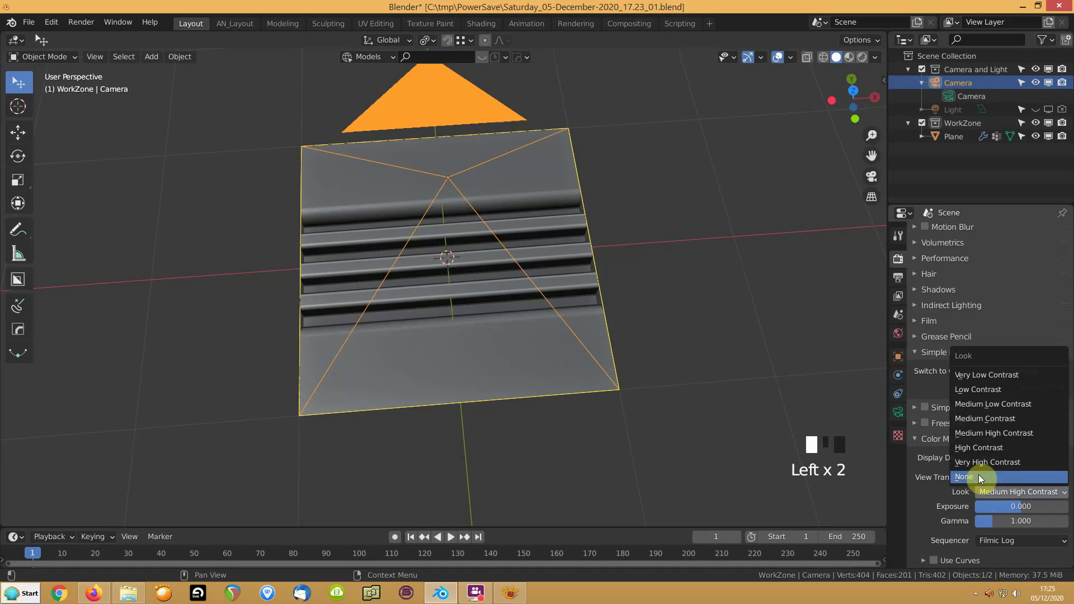
pyautogui.click(980, 477)
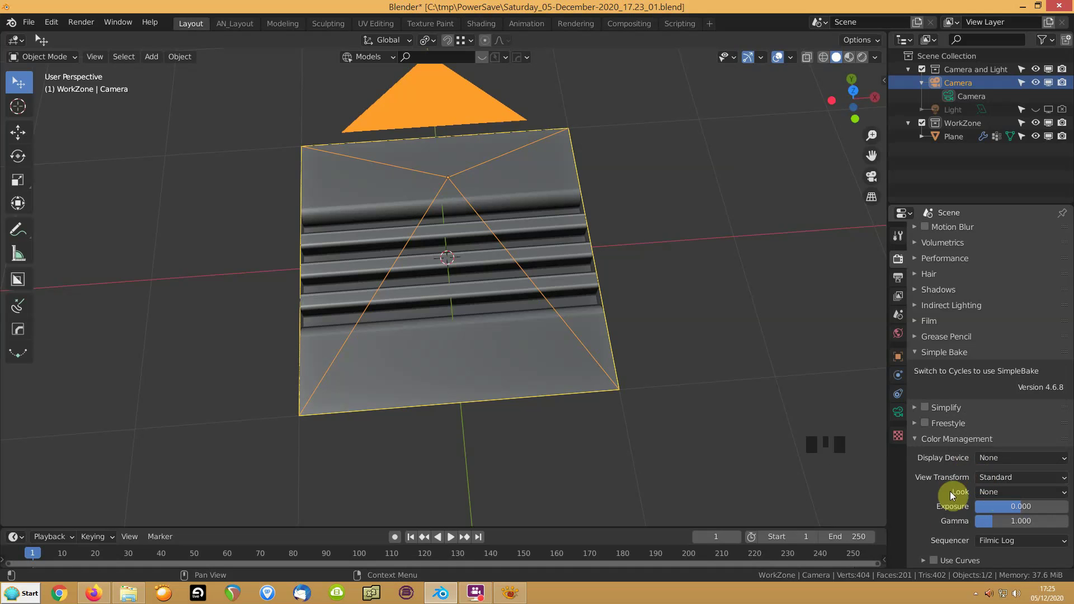
pyautogui.click(1000, 545)
pyautogui.click(998, 463)
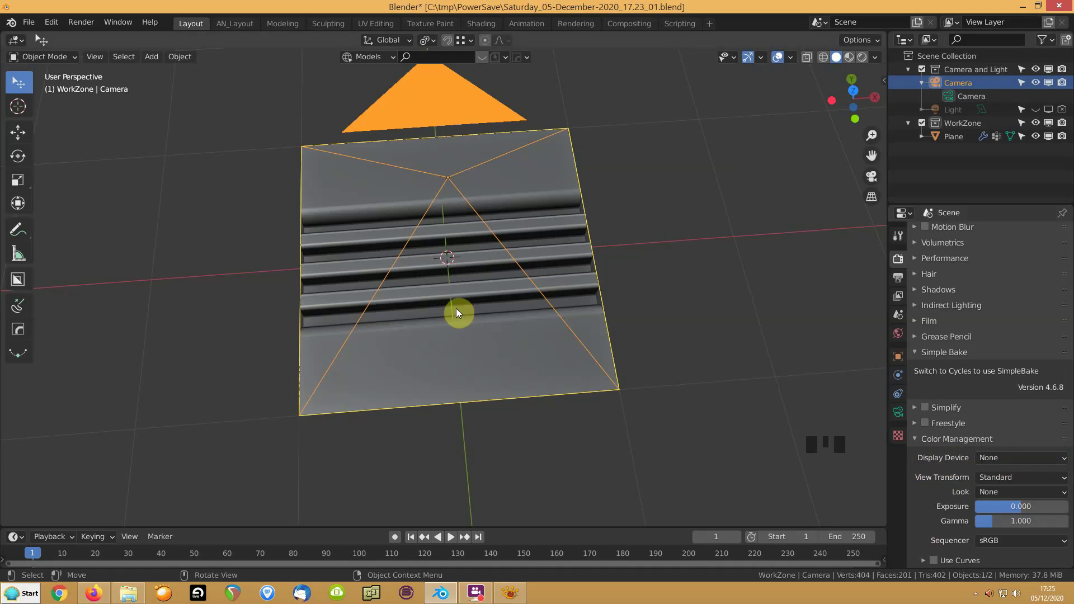
# Step: Enable the Normal data pass for the view layer
pyautogui.click(898, 296)
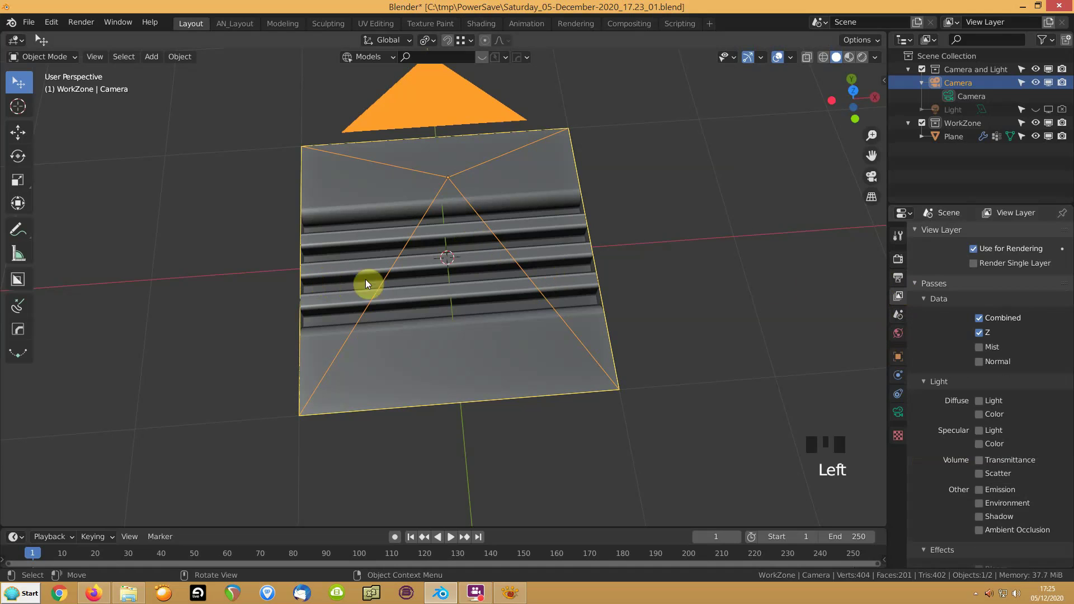
pyautogui.click(979, 362)
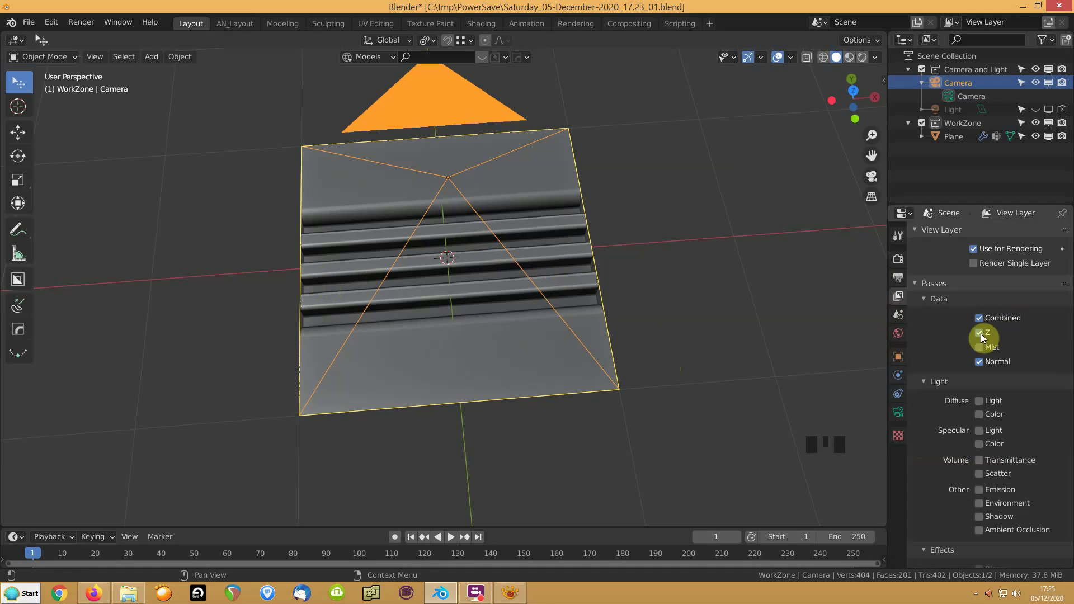
# Step: Switch to the Shading workspace, turn its node editor into a Compositor and widen the image editor area
pyautogui.click(479, 25)
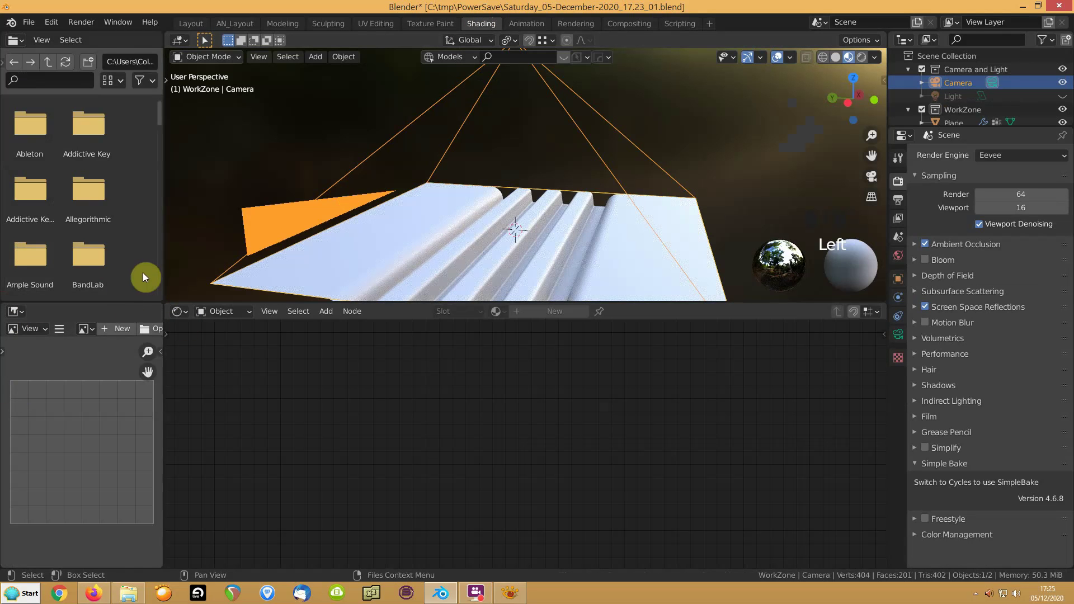
pyautogui.click(179, 312)
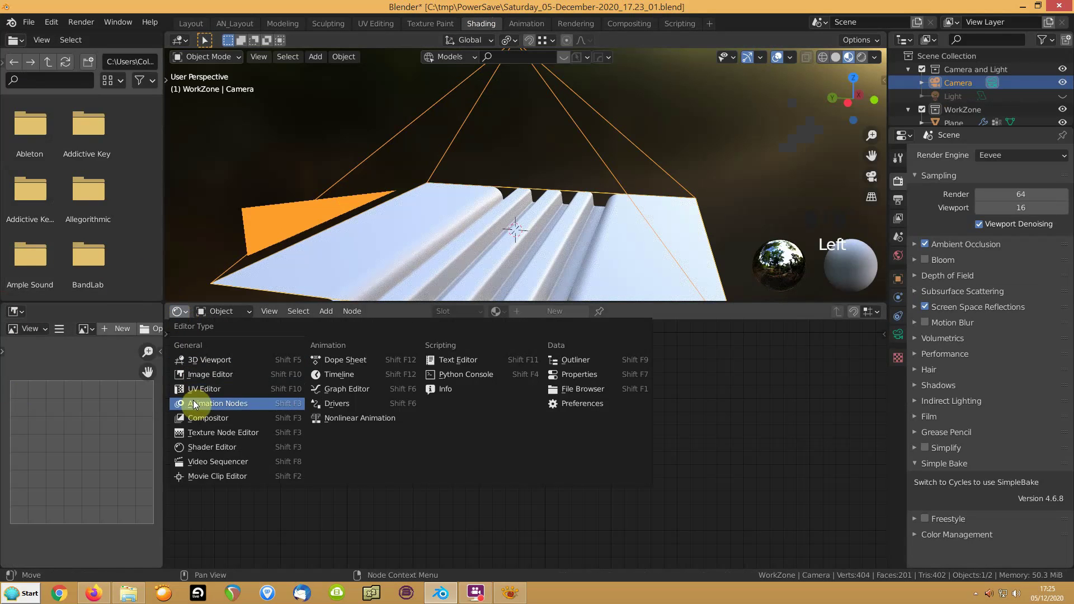
pyautogui.click(203, 419)
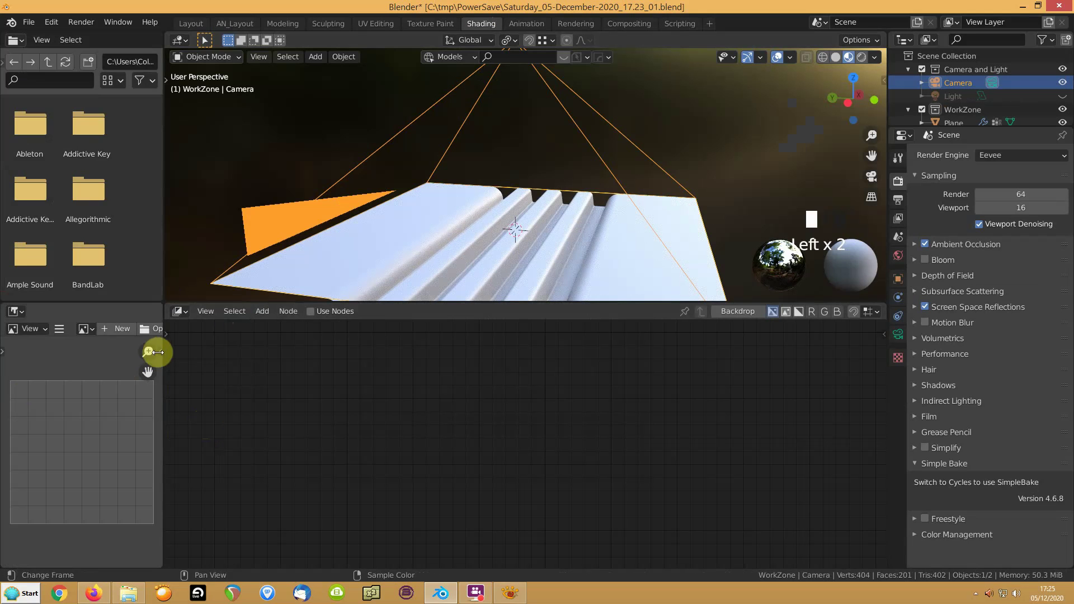
pyautogui.moveTo(162, 314); pyautogui.dragTo(269, 312)
pyautogui.moveTo(605, 178); pyautogui.dragTo(505, 183, button='middle')
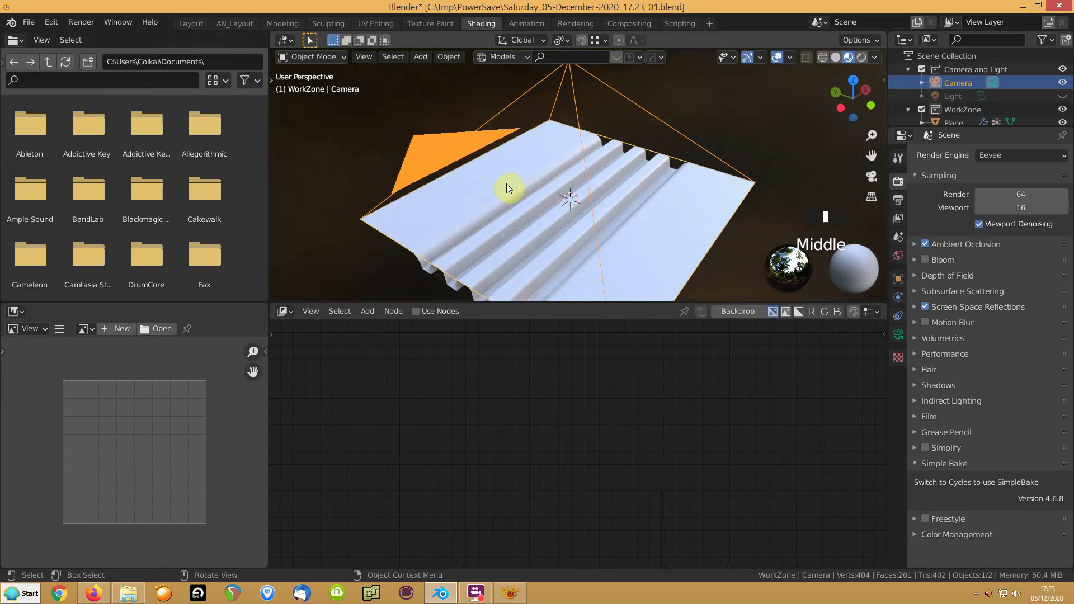
# Step: Render the image from the camera and fit the render result in the image editor
pyautogui.press('F12')
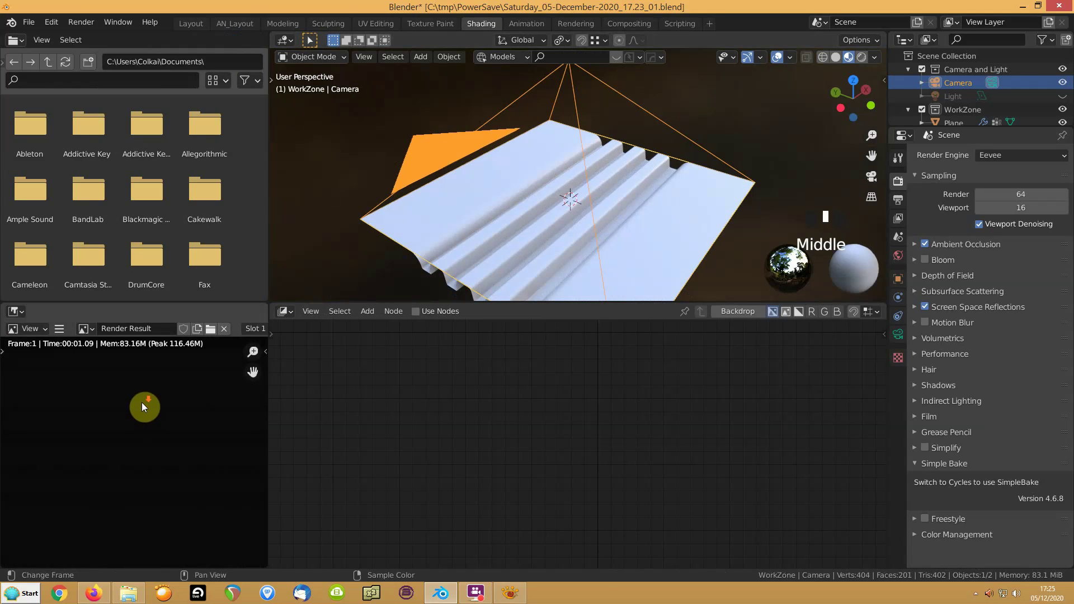
pyautogui.scroll(-4, 142, 403)
pyautogui.scroll(2, 142, 401)
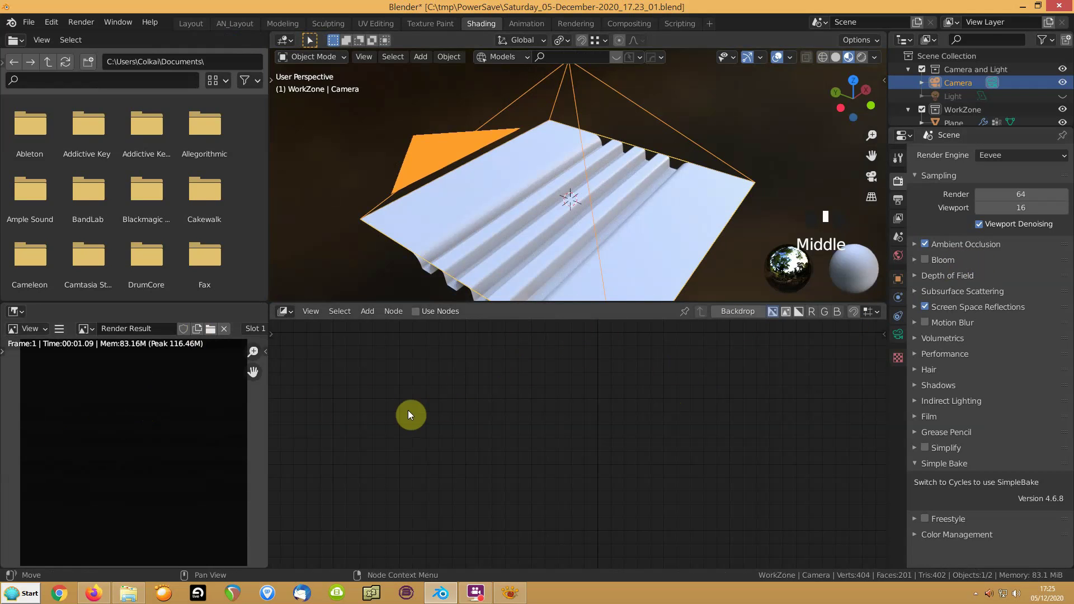
# Step: Enable compositing nodes and move the Composite node well away from the Render Layers node
pyautogui.click(414, 314)
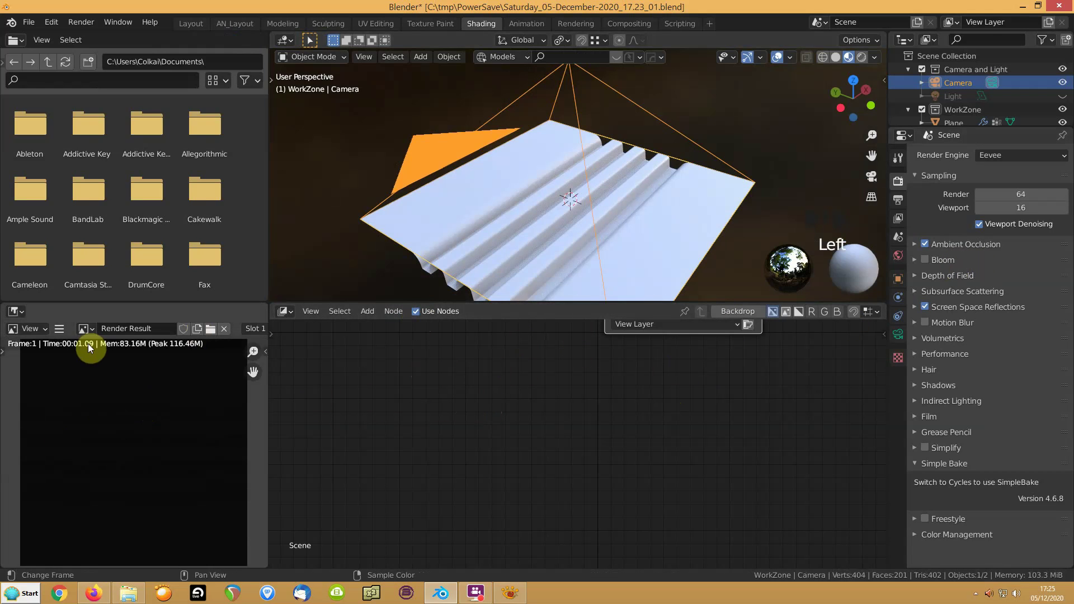
pyautogui.moveTo(570, 391); pyautogui.dragTo(412, 546, button='middle')
pyautogui.scroll(-3, 451, 466)
pyautogui.moveTo(559, 420); pyautogui.dragTo(776, 387)
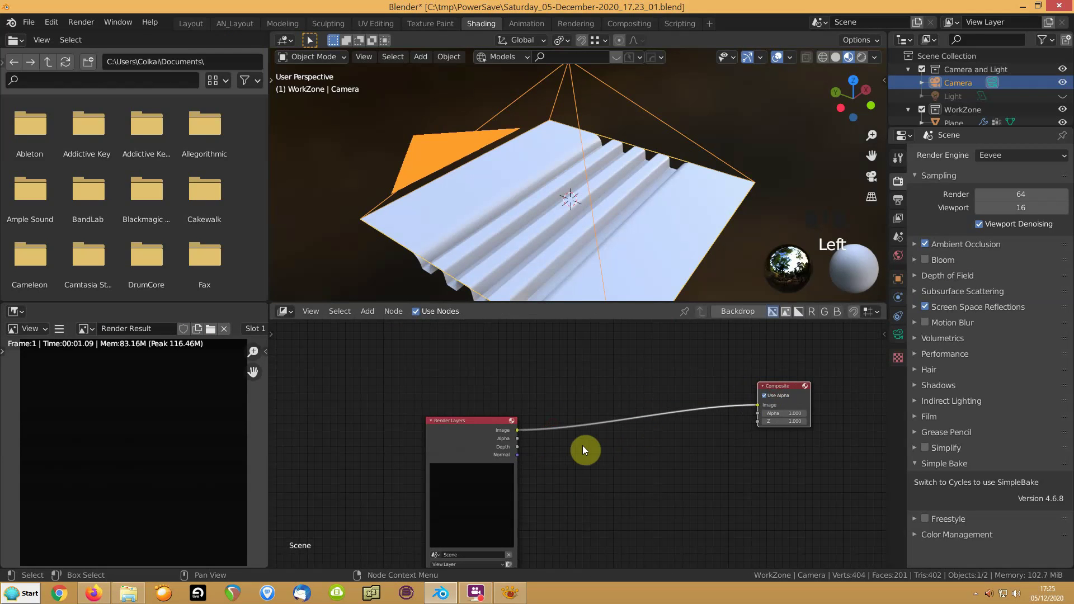
# Step: Add a Viewer node below the Composite node and route both image links through one reroute point
pyautogui.keyDown('ctrl'); pyautogui.keyDown('shift'); pyautogui.click(452, 435); pyautogui.keyUp('shift'); pyautogui.keyUp('ctrl')
pyautogui.moveTo(600, 394); pyautogui.dragTo(778, 438)
pyautogui.keyDown('shift'); pyautogui.moveTo(532, 404); pyautogui.dragTo(525, 485, button='right'); pyautogui.keyUp('shift')
pyautogui.moveTo(532, 444); pyautogui.dragTo(711, 441)
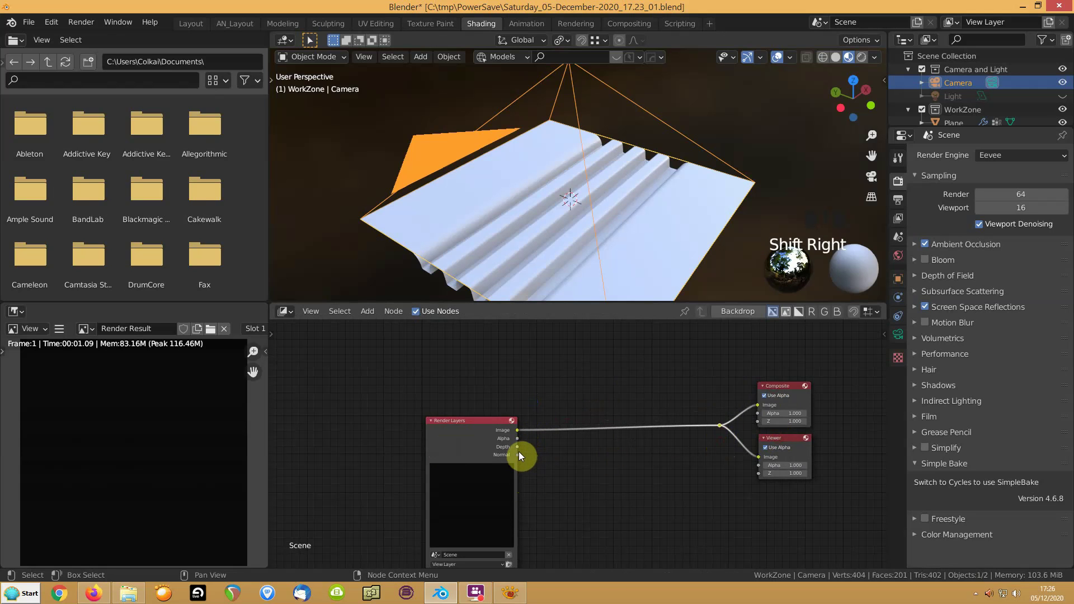
# Step: Connect the Render Layers Normal output to the reroute point and move the Render Layers node further from the output nodes
pyautogui.click(710, 423)
pyautogui.moveTo(517, 455); pyautogui.dragTo(719, 426)
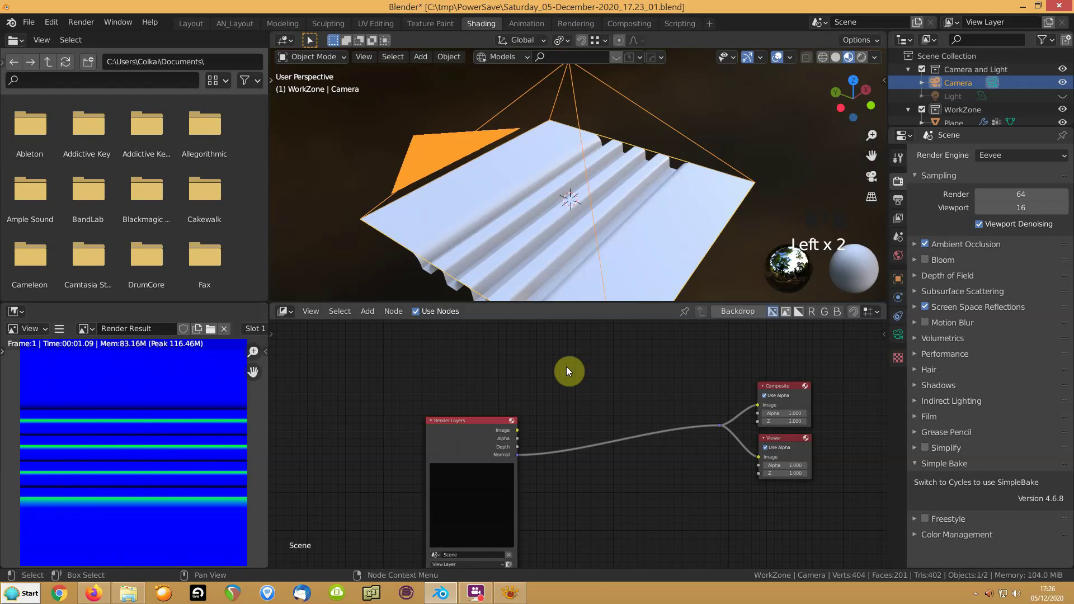
pyautogui.scroll(1, 538, 418)
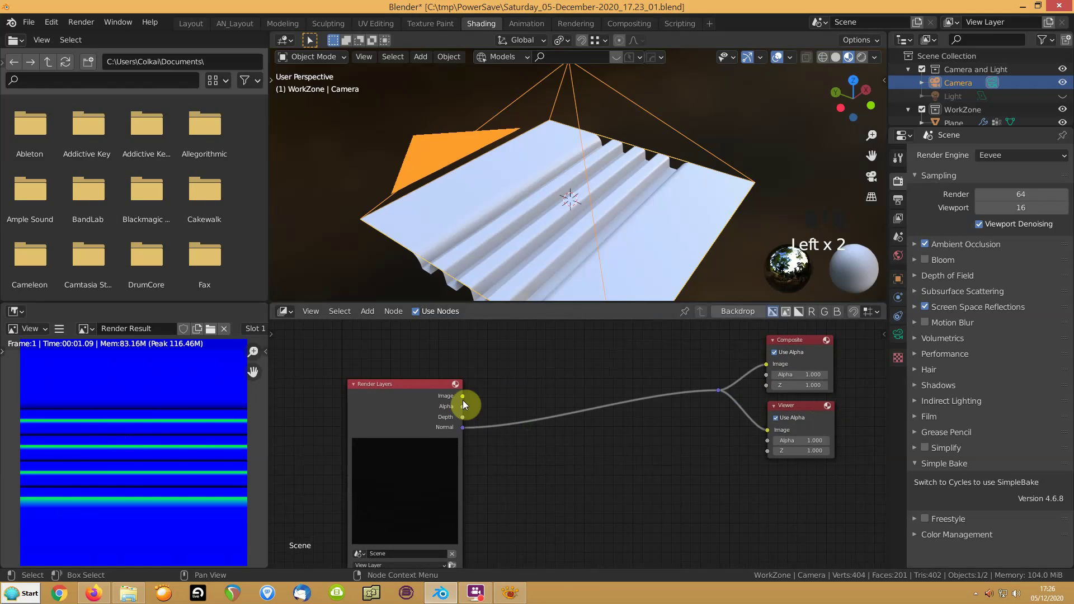
pyautogui.moveTo(390, 396); pyautogui.dragTo(360, 365)
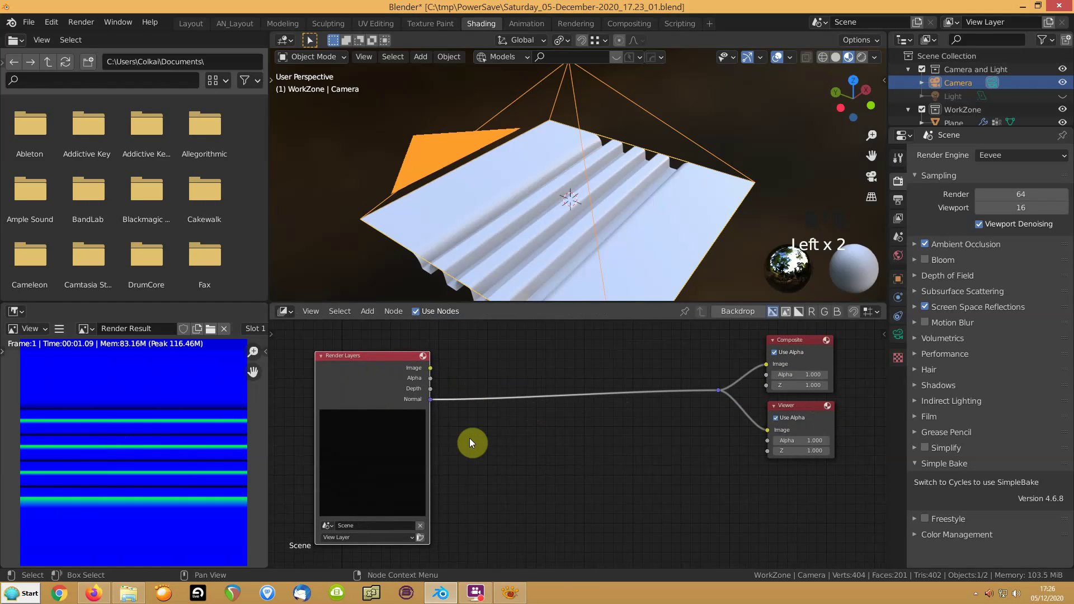
# Step: Insert a Mix colour node on the link between the Normal output and the reroute point
pyautogui.hotkey('shift', 'a')
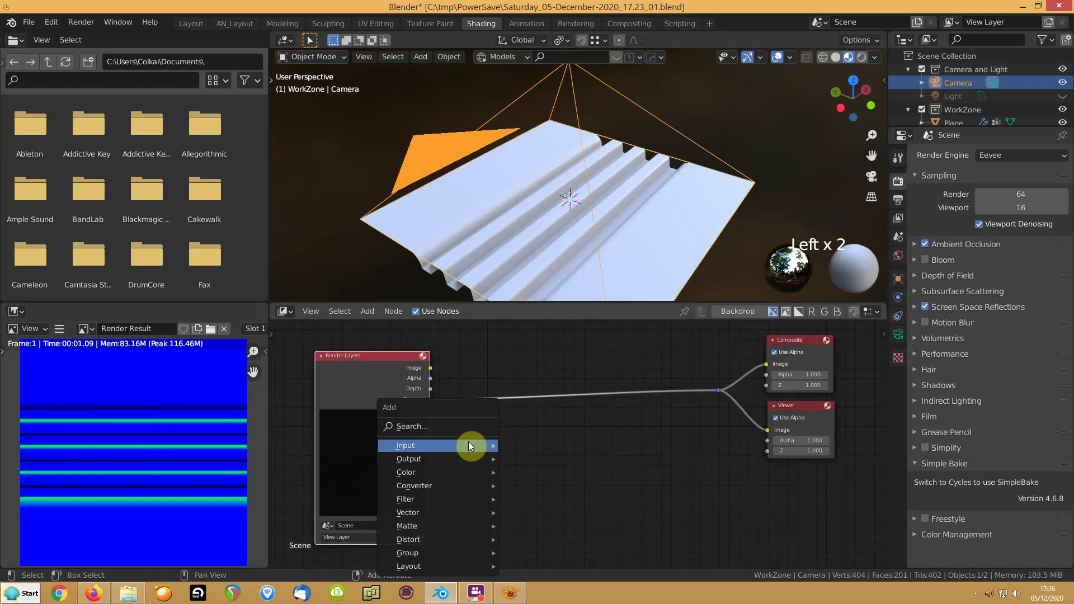
pyautogui.moveTo(468, 442)
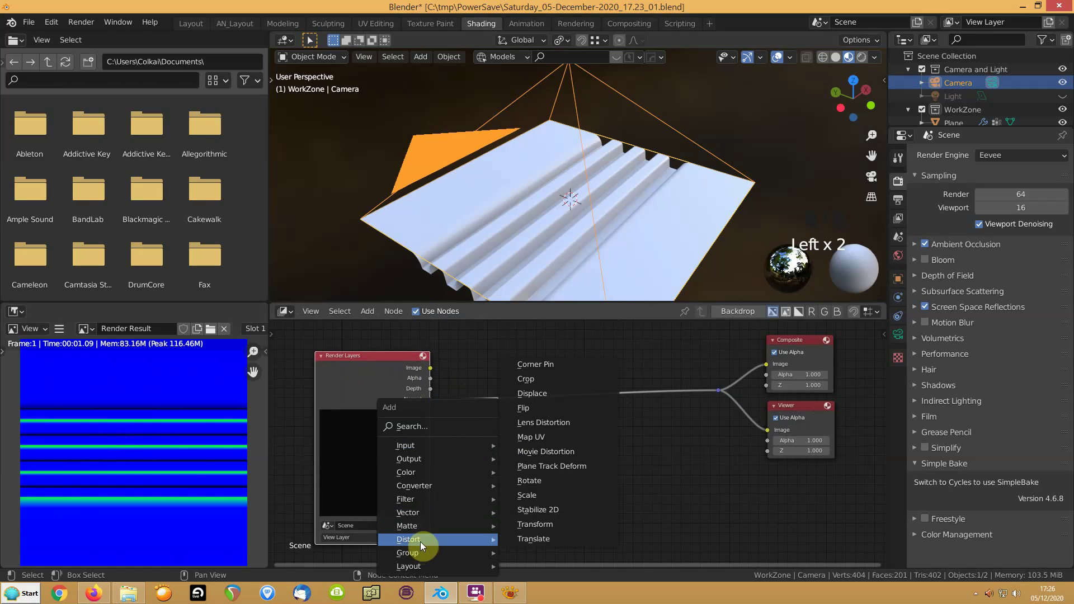
pyautogui.moveTo(414, 478)
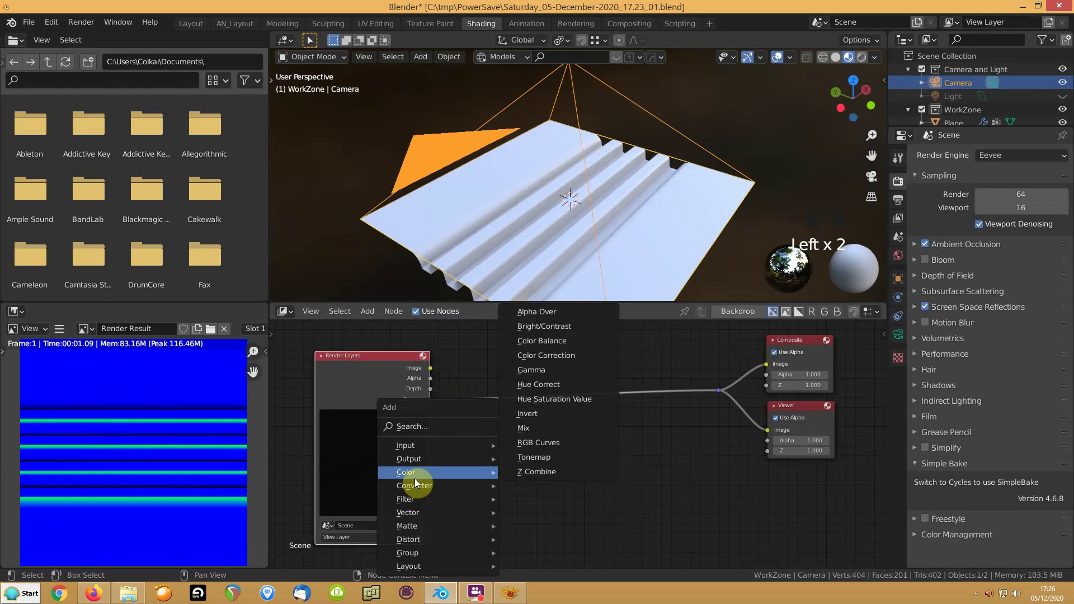
pyautogui.click(519, 429)
pyautogui.click(488, 384)
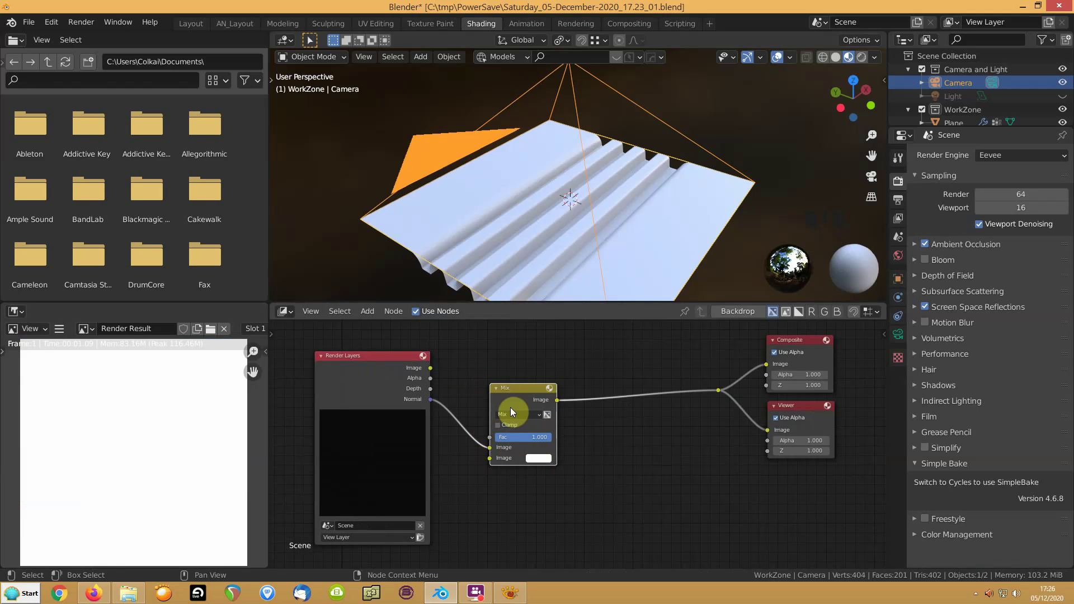
# Step: Set the Mix node's blending mode to Multiply and its second image colour to mid grey
pyautogui.click(515, 416)
pyautogui.click(508, 378)
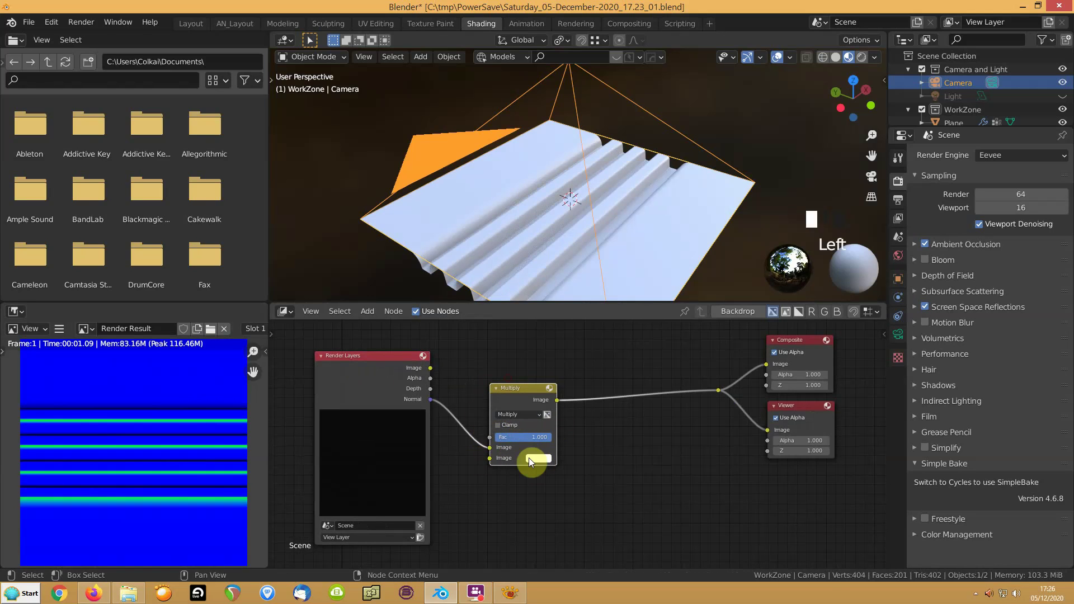
pyautogui.click(529, 459)
pyautogui.click(554, 433)
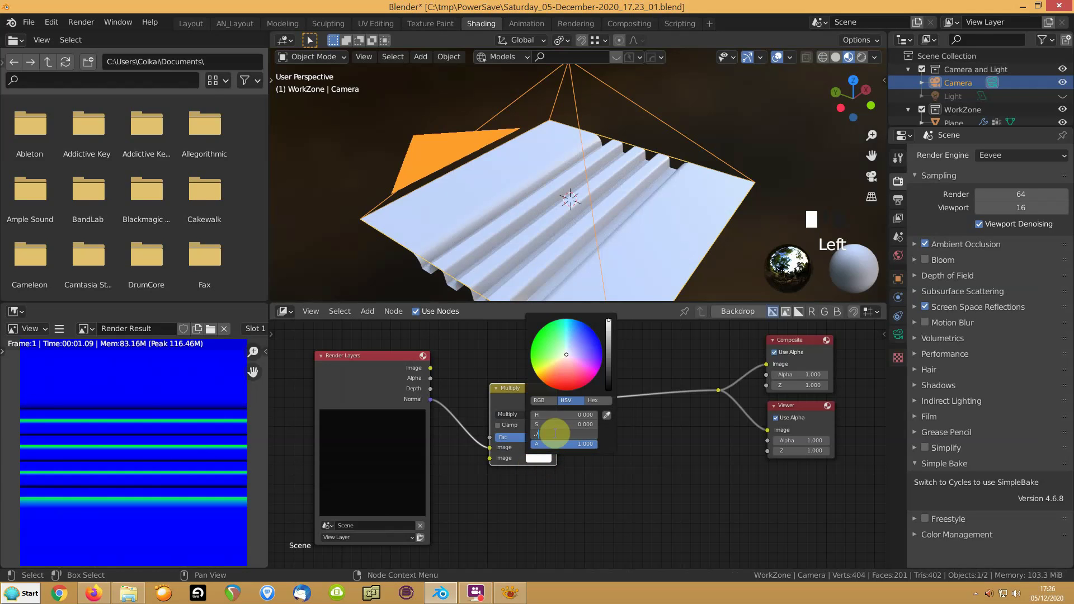
pyautogui.press('Return')
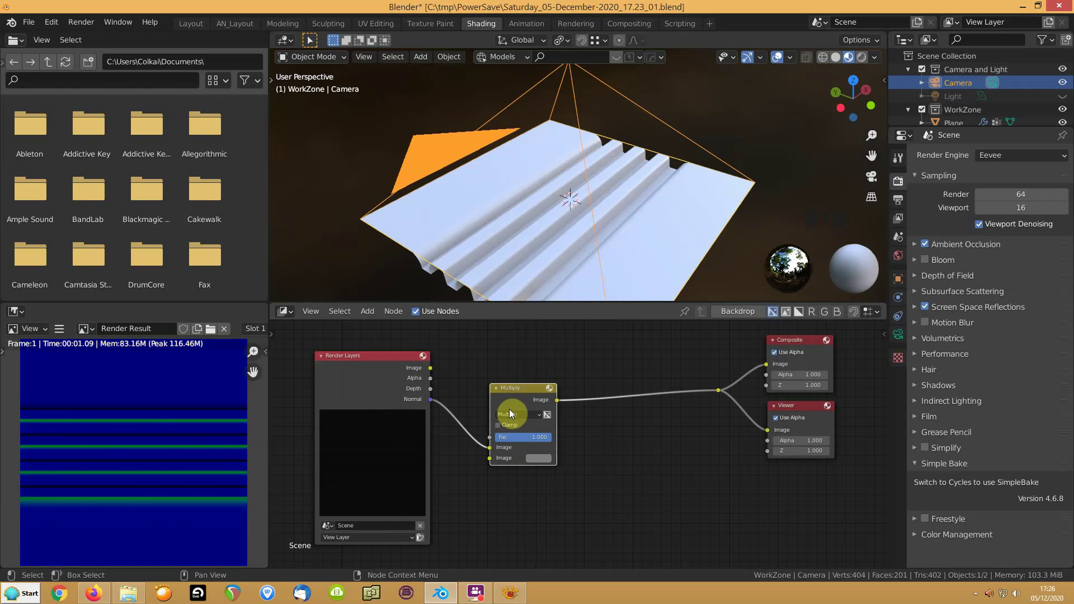
# Step: Duplicate the Multiply node onto the link before the reroute point and set the copy's blending mode to Add
pyautogui.moveTo(509, 413)
pyautogui.mouseDown()
pyautogui.moveTo(494, 416)
pyautogui.moveTo(508, 412)
pyautogui.mouseUp()
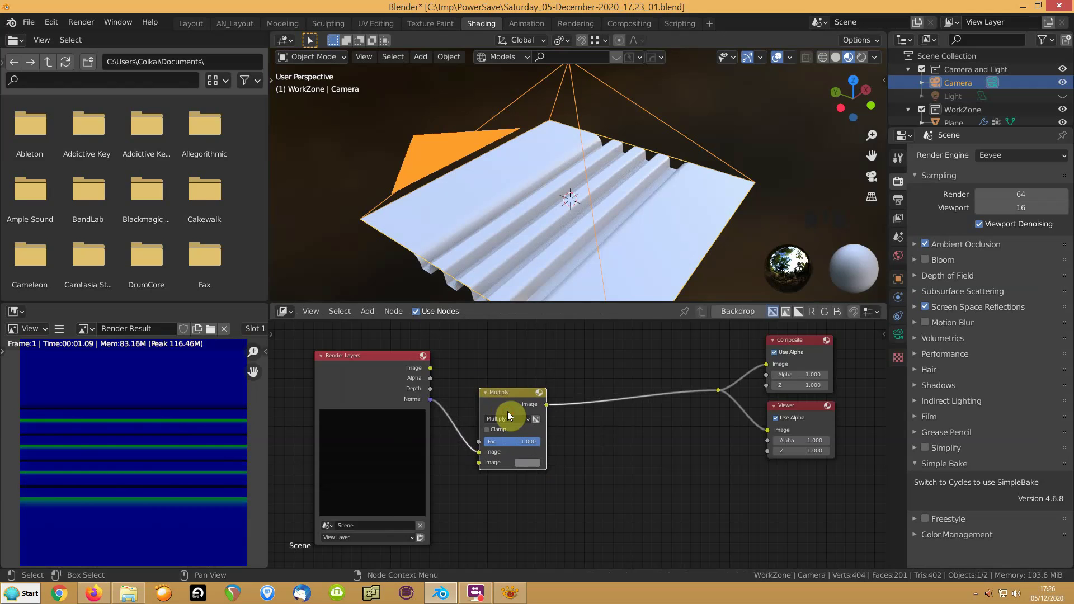
pyautogui.hotkey('shift', 'd')
pyautogui.click(596, 402)
pyautogui.click(603, 411)
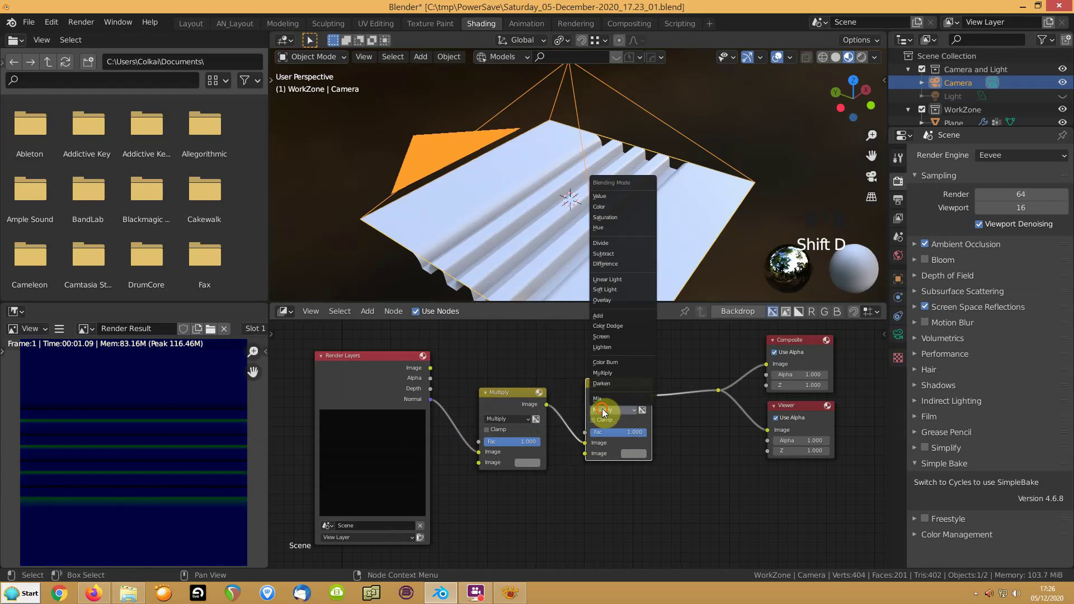
pyautogui.click(600, 315)
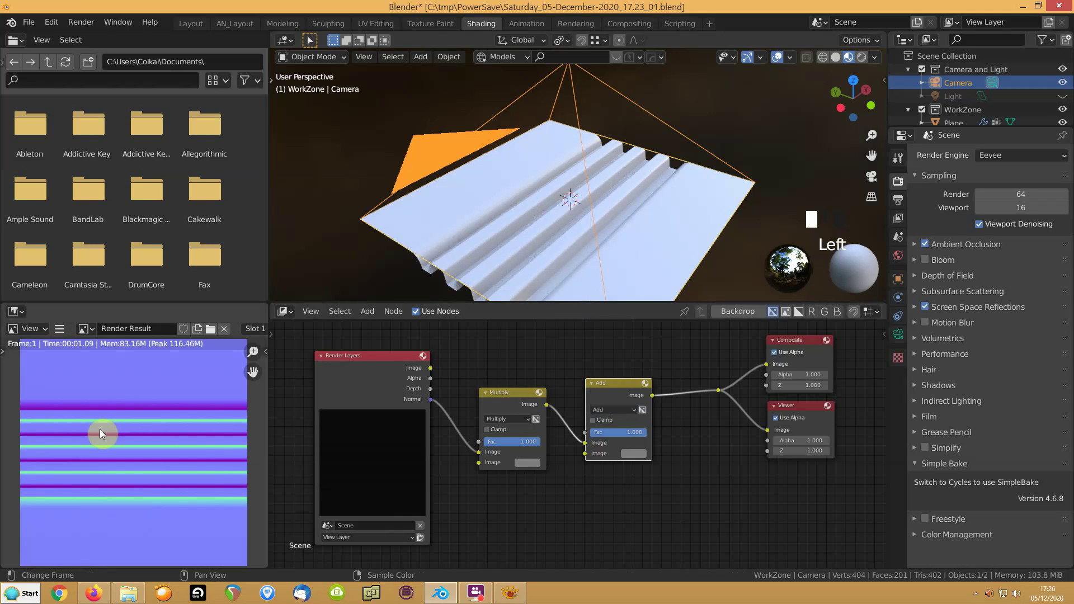
# Step: Move the Multiply and Add nodes together to below the link running to the reroute point
pyautogui.click(516, 395)
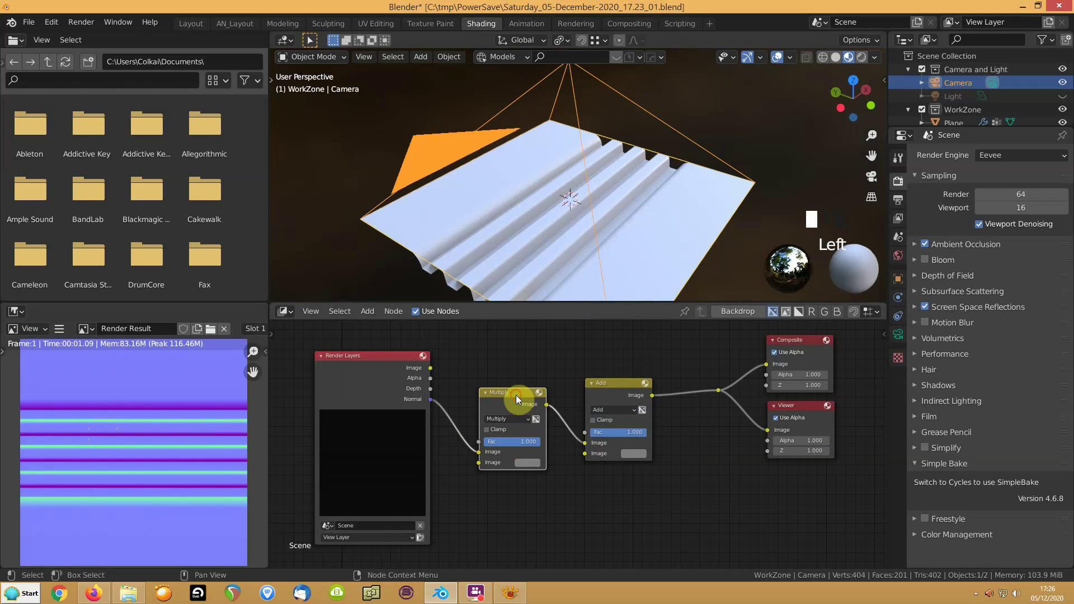
pyautogui.keyDown('shift'); pyautogui.click(603, 387); pyautogui.keyUp('shift')
pyautogui.moveTo(605, 387); pyautogui.dragTo(619, 480)
pyautogui.click(514, 411)
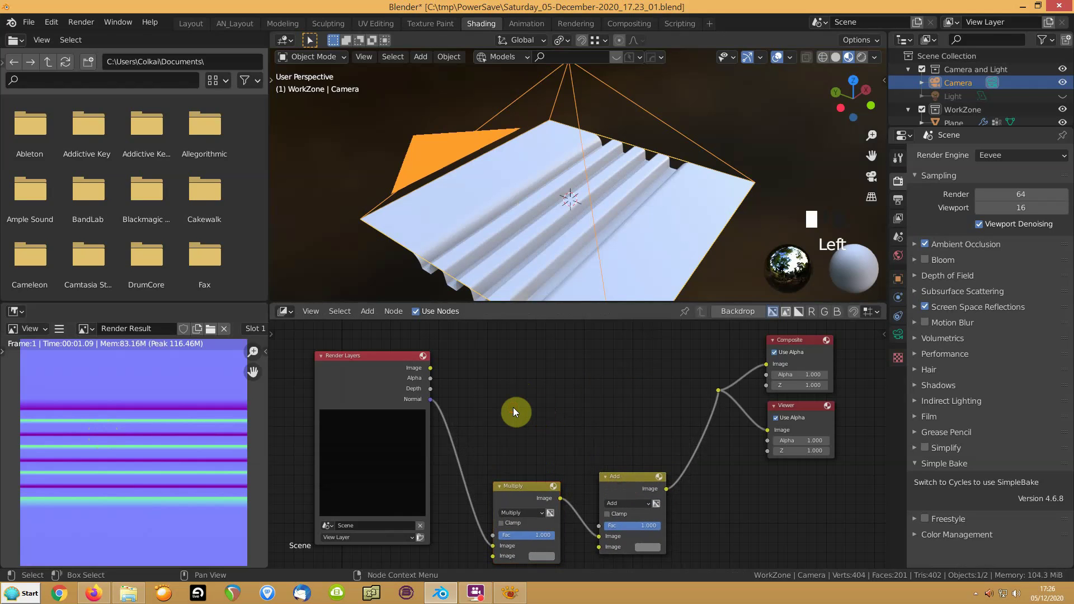
# Step: Connect the Render Layers Depth output to the reroute point and insert a Normalize node on that link
pyautogui.moveTo(430, 388); pyautogui.dragTo(717, 391)
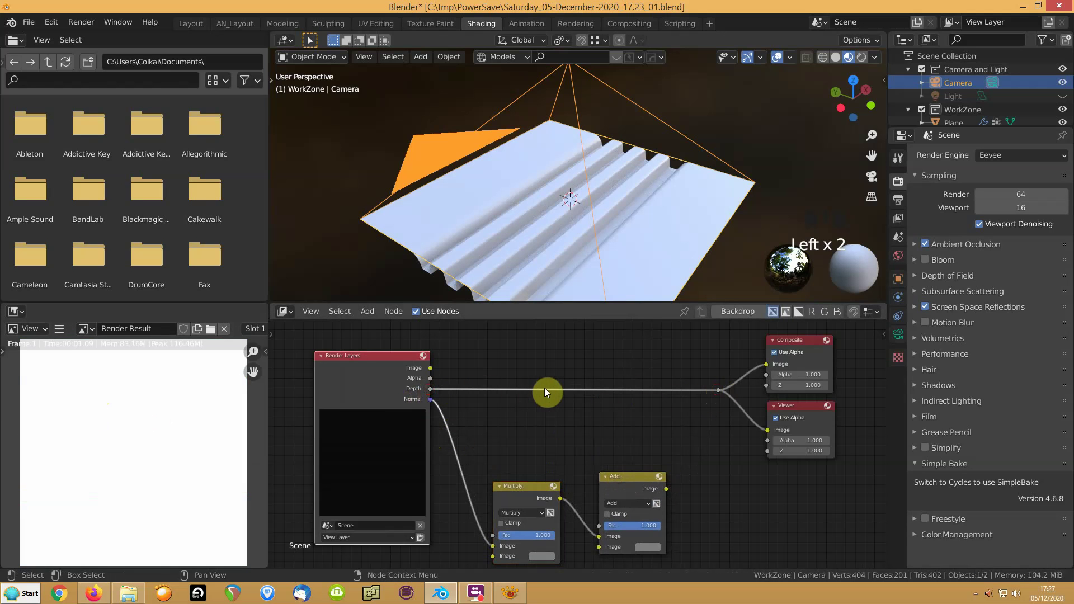
pyautogui.hotkey('shift', 'a')
pyautogui.moveTo(488, 432)
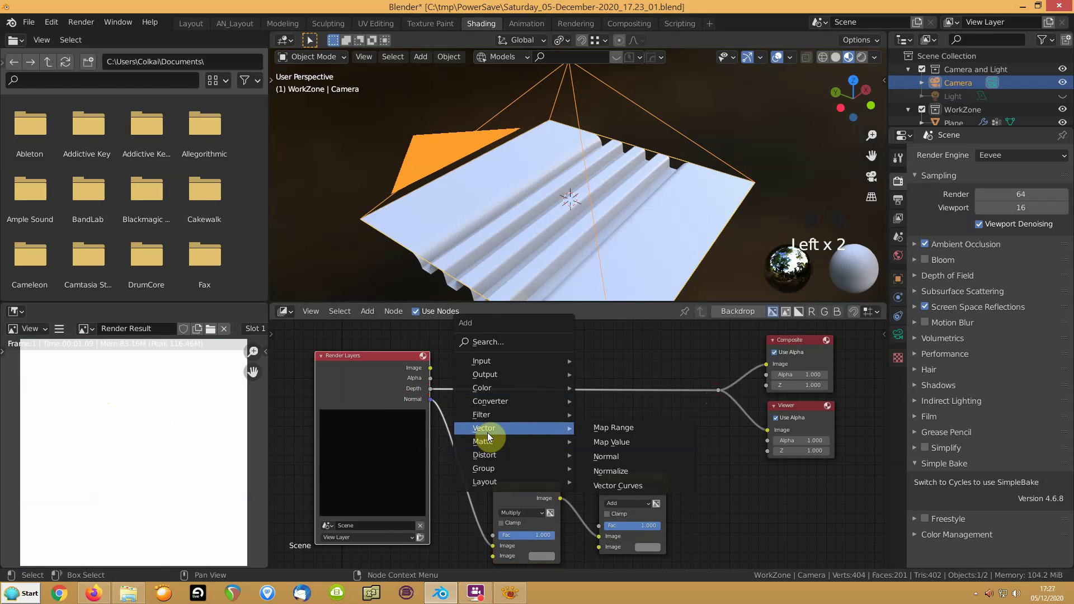
pyautogui.click(615, 471)
pyautogui.click(467, 378)
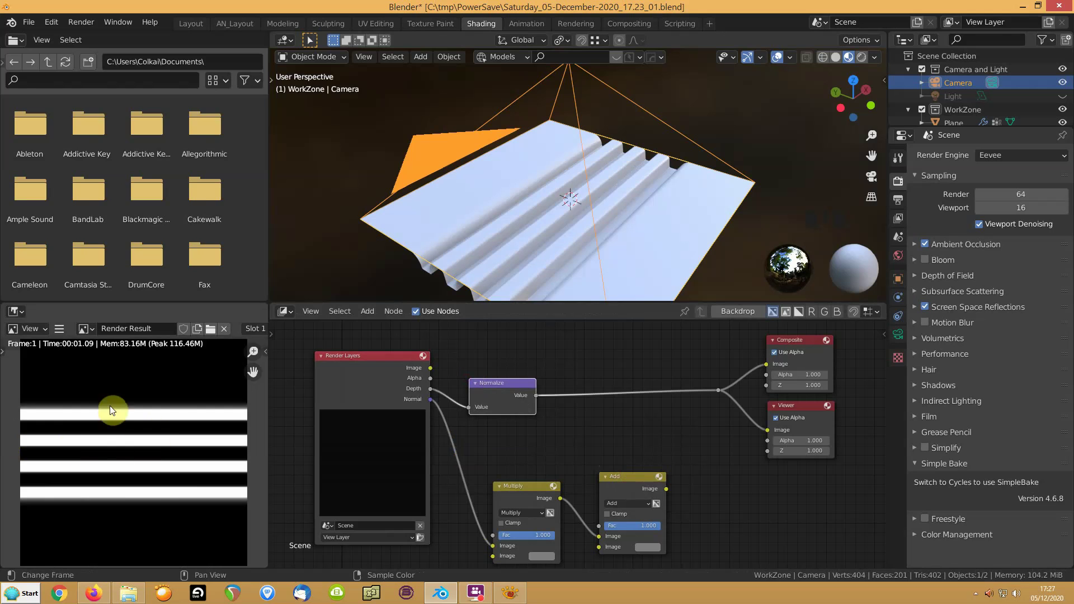
# Step: Insert an Invert colour node between the Normalize node and the reroute point
pyautogui.hotkey('shift', 'a')
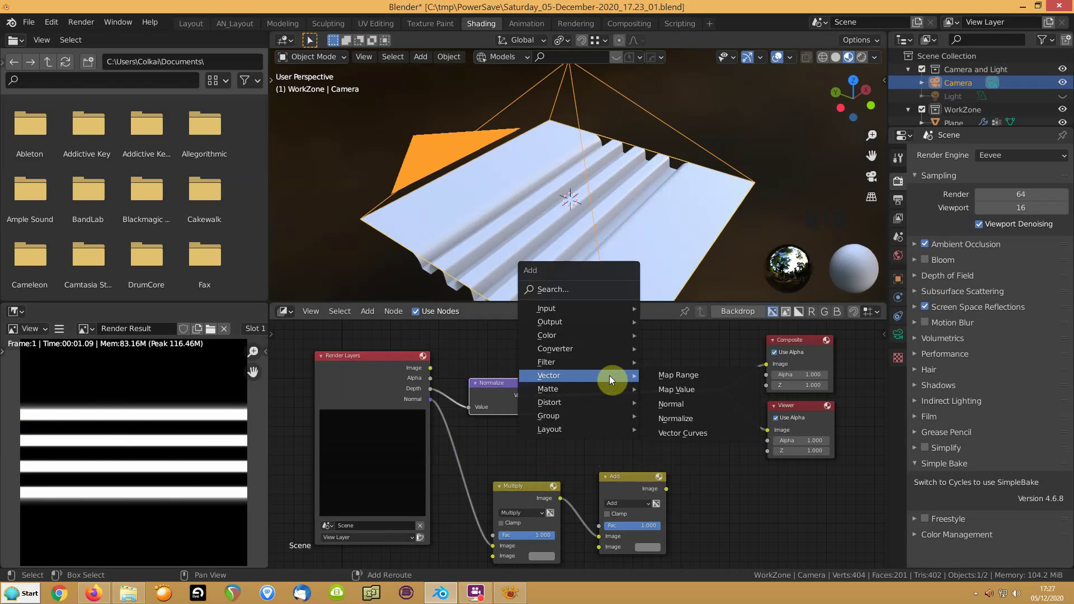
pyautogui.moveTo(584, 336)
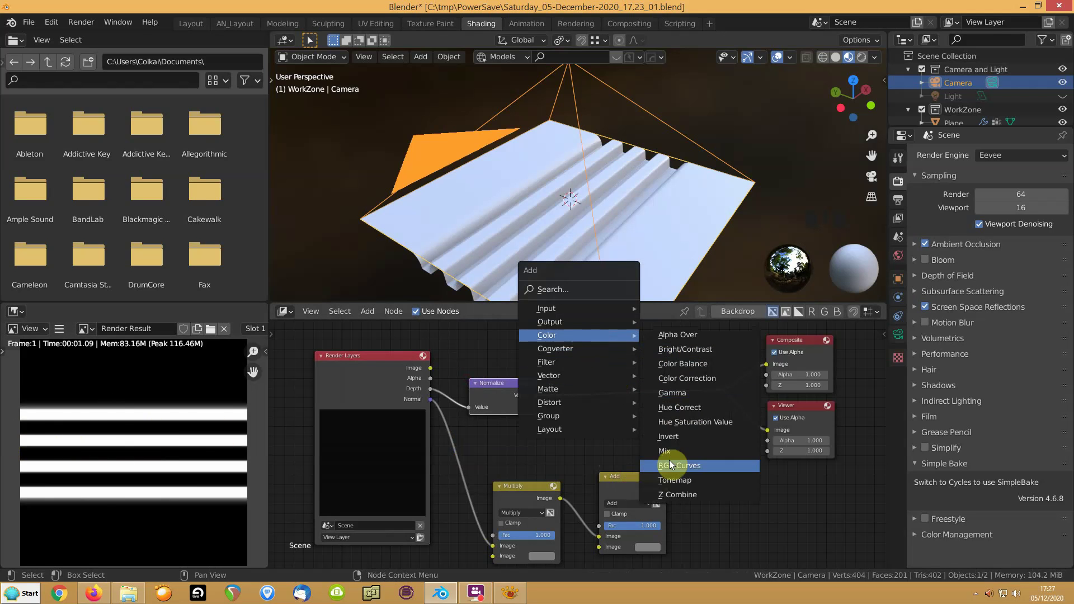
pyautogui.click(668, 436)
pyautogui.click(556, 369)
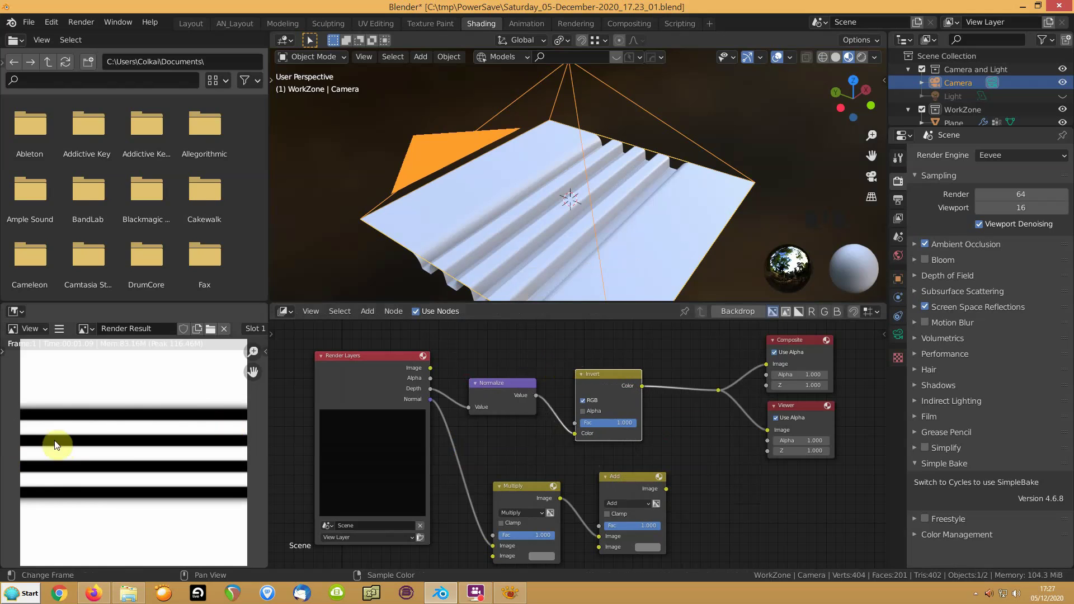
pyautogui.scroll(3, 77, 449)
pyautogui.scroll(-4, 99, 457)
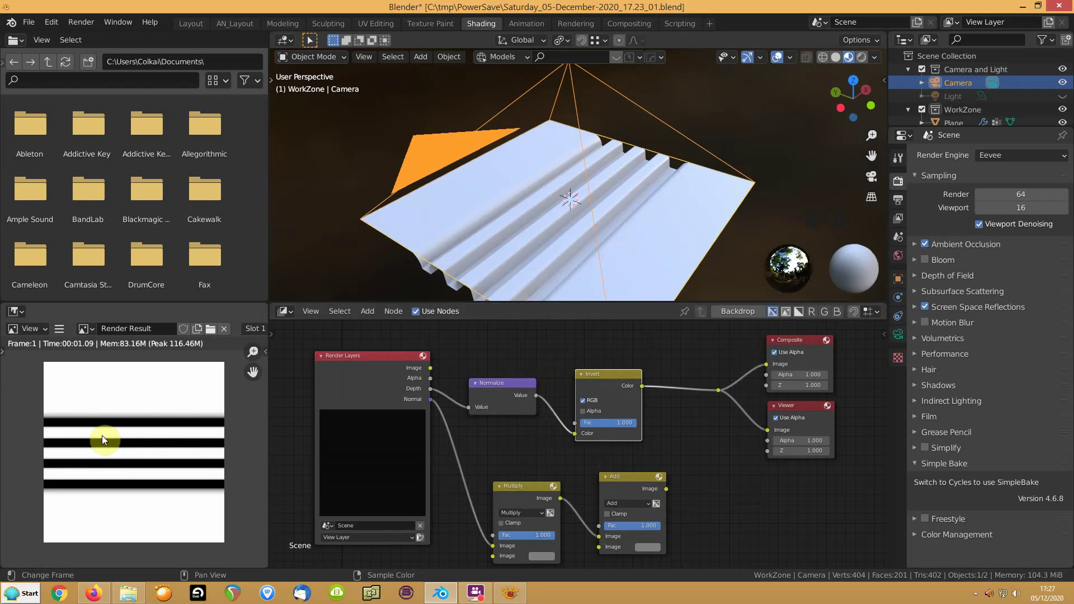
# Step: Save the inverted depth image as untitled.png in BW colour with 0% compression, overwriting the existing file
pyautogui.hotkey('shift', 'alt', 's')
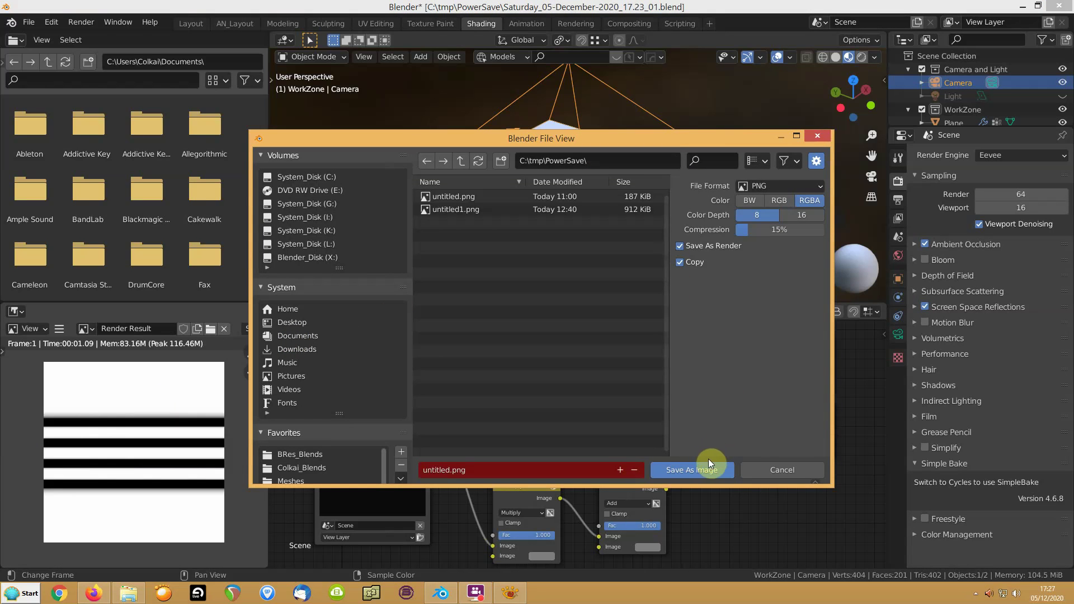
pyautogui.click(777, 201)
pyautogui.moveTo(779, 229); pyautogui.dragTo(738, 229)
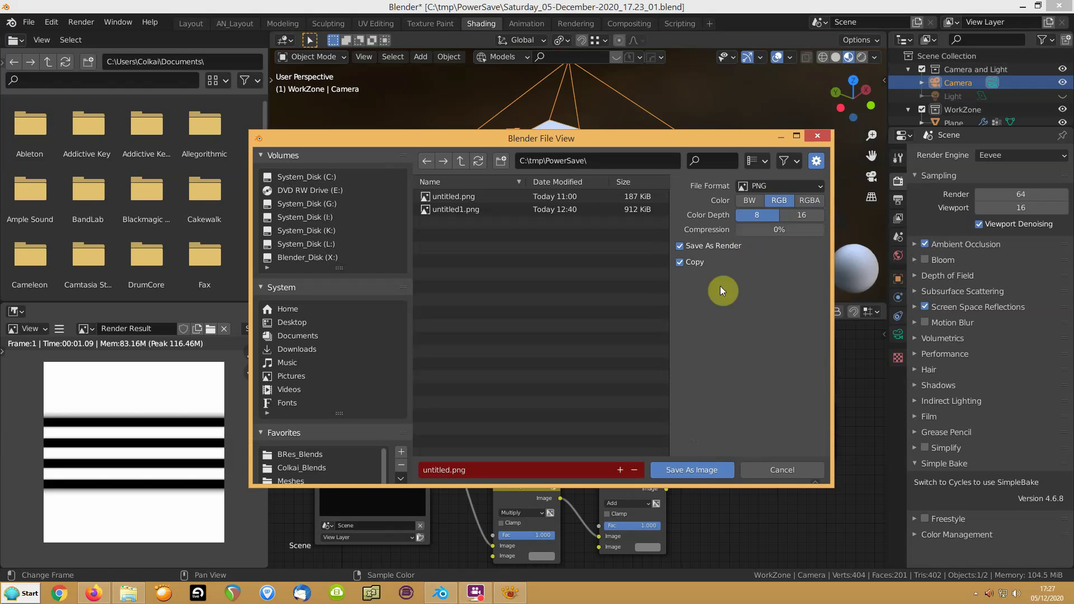
pyautogui.click(744, 201)
pyautogui.click(686, 477)
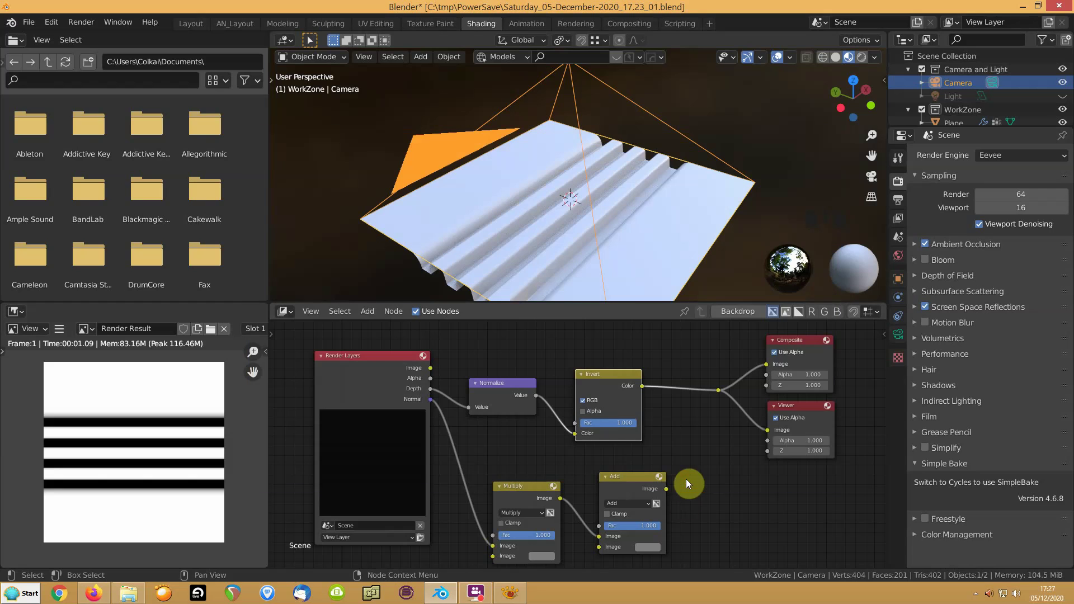
# Step: Connect the Add node's output to the reroute point and save the normal map as untitled1.png in RGB with 0% compression
pyautogui.moveTo(666, 489); pyautogui.dragTo(718, 389)
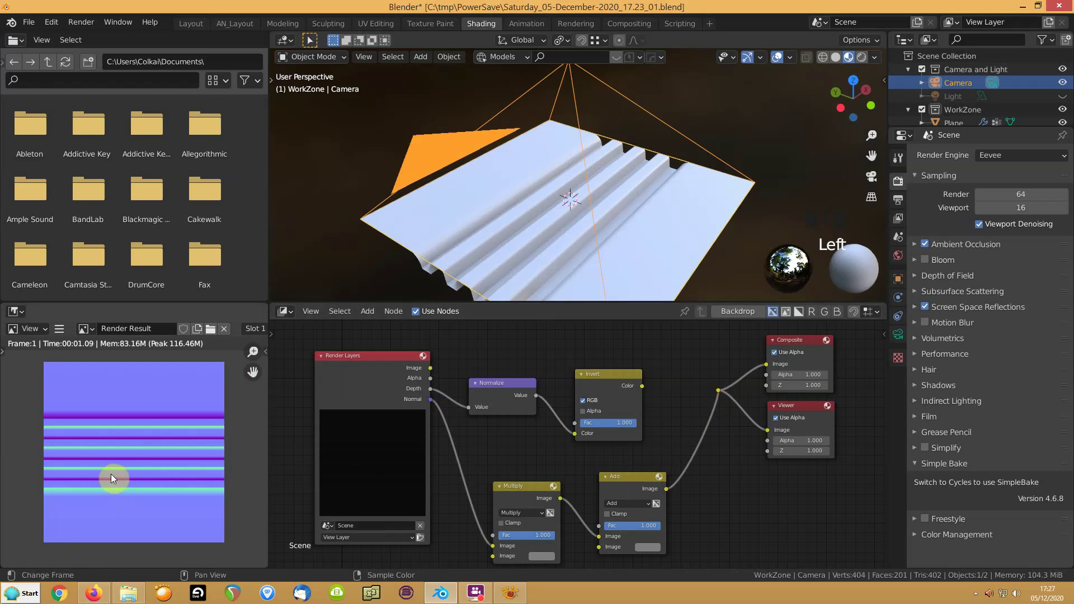
pyautogui.hotkey('shift', 'alt', 's')
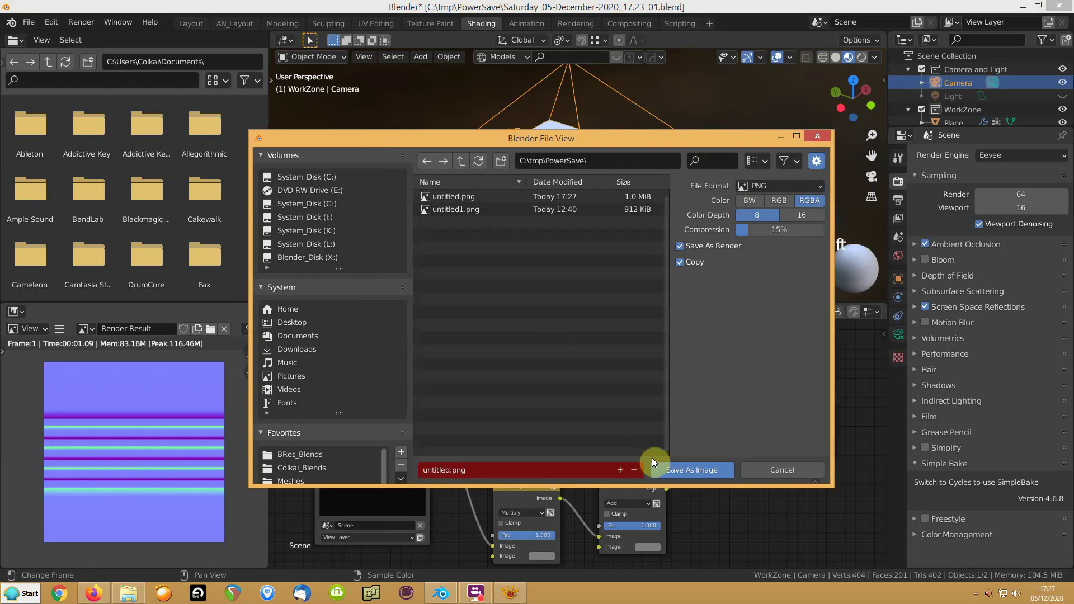
pyautogui.click(619, 470)
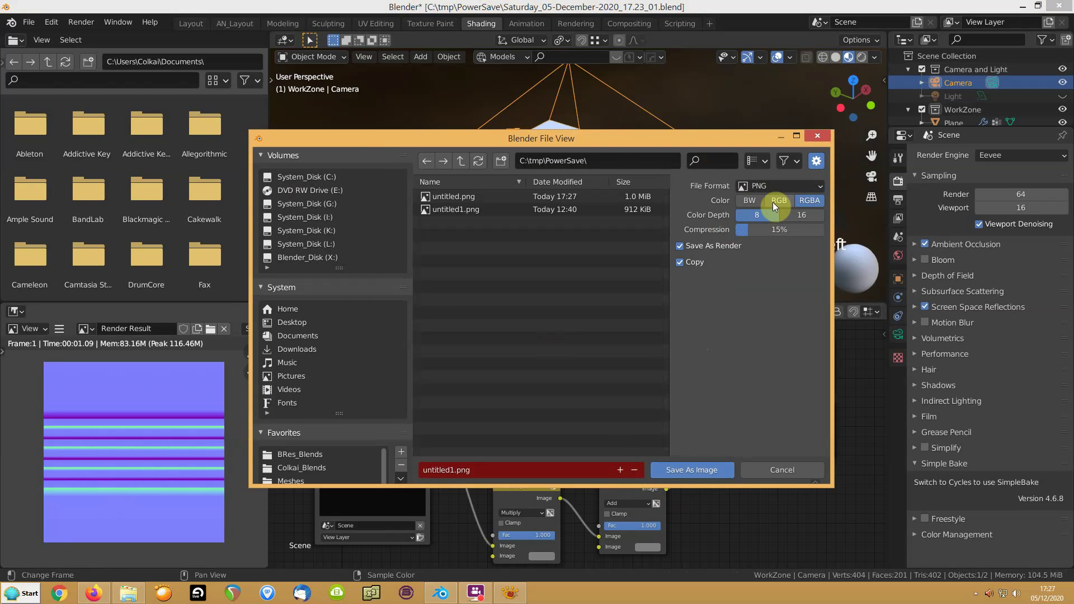
pyautogui.moveTo(782, 225); pyautogui.dragTo(739, 229)
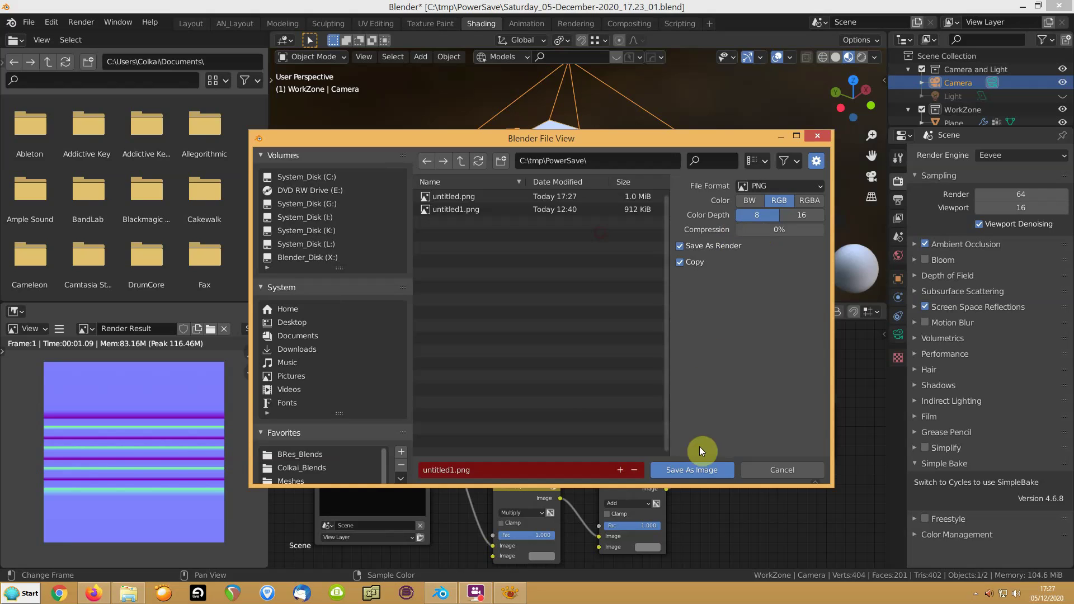
pyautogui.click(690, 470)
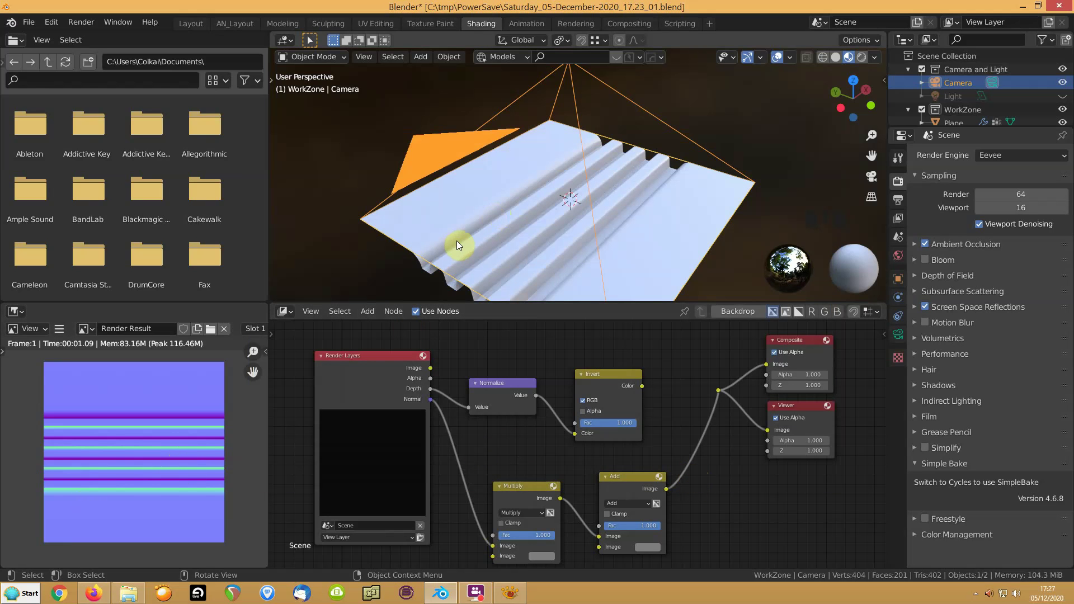
# Step: In the Layout workspace, add a cylinder mesh and move it well clear of the grooved plane
pyautogui.scroll(-6, 461, 237)
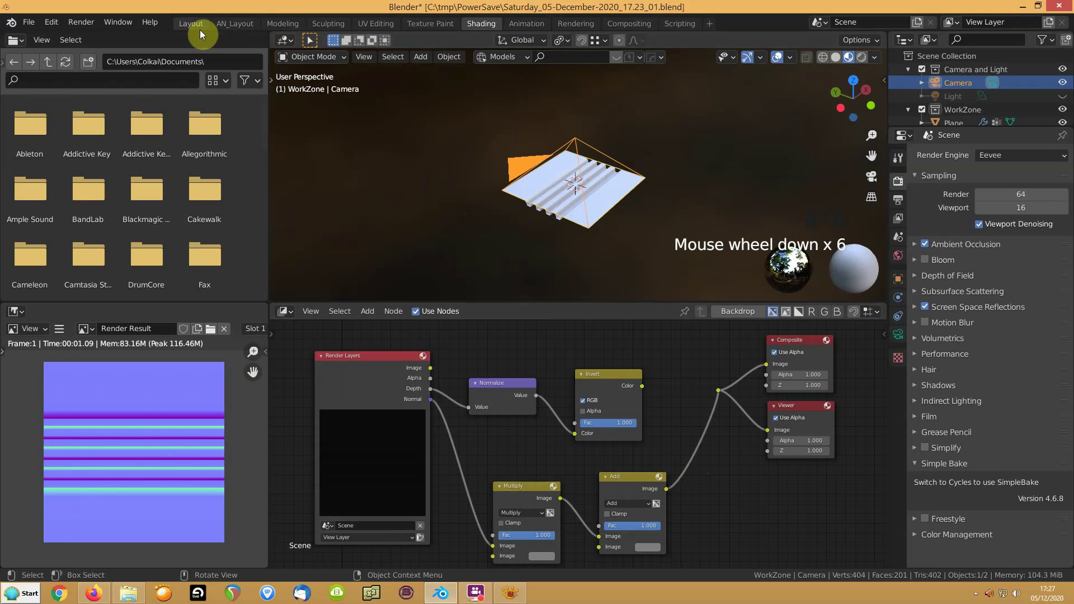
pyautogui.click(191, 23)
pyautogui.moveTo(297, 226)
pyautogui.mouseDown(button='middle')
pyautogui.moveTo(317, 203)
pyautogui.moveTo(308, 210)
pyautogui.mouseUp(button='middle')
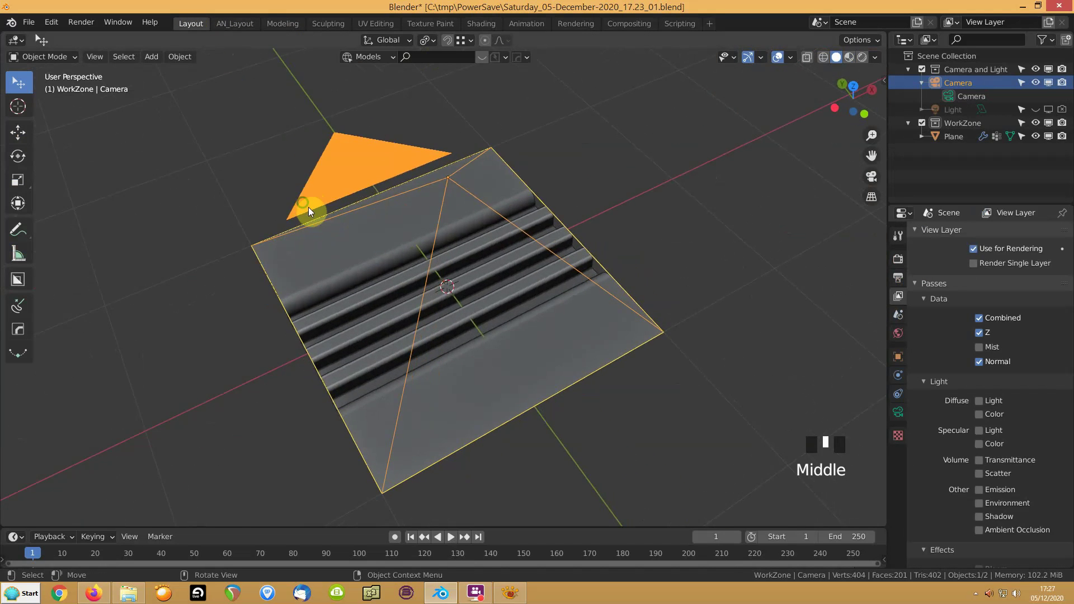
pyautogui.scroll(-5, 309, 211)
pyautogui.keyDown('shift'); pyautogui.moveTo(563, 190); pyautogui.dragTo(447, 215, button='middle'); pyautogui.keyUp('shift')
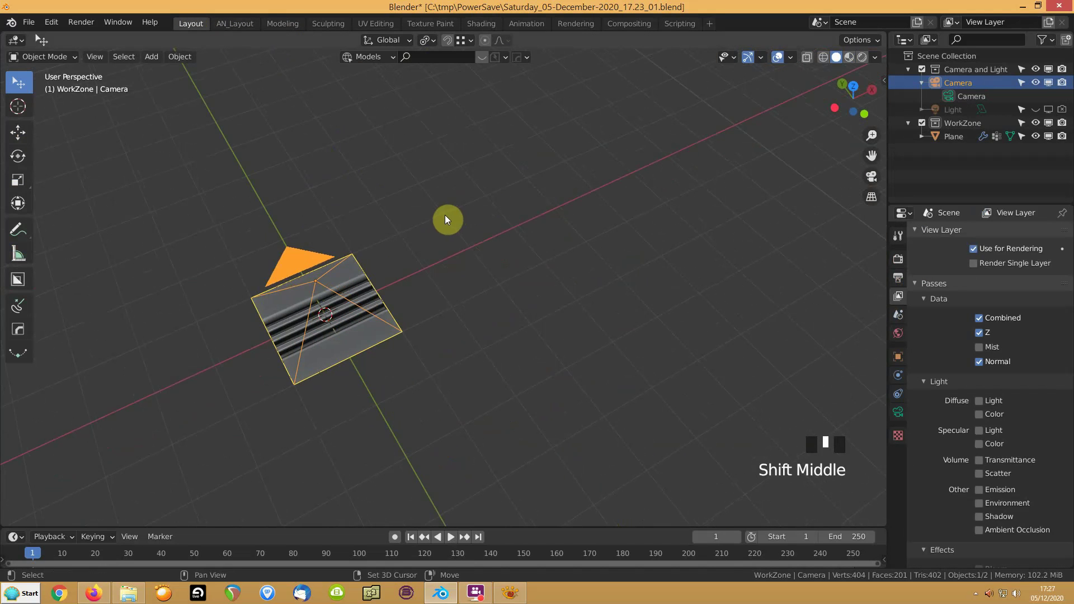
pyautogui.hotkey('shift', 'a')
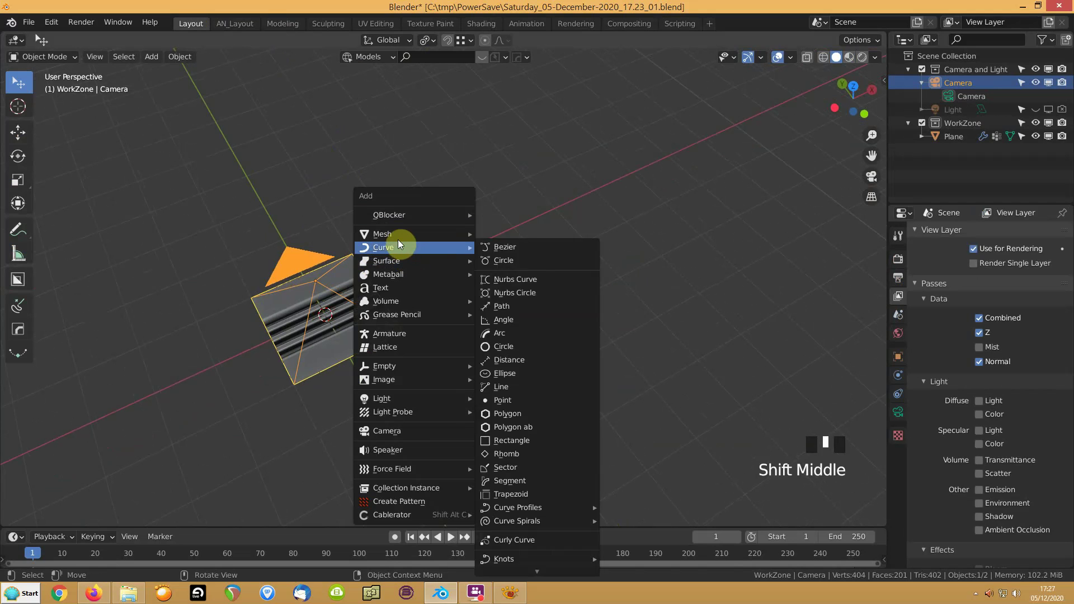
pyautogui.moveTo(395, 235)
pyautogui.click(511, 342)
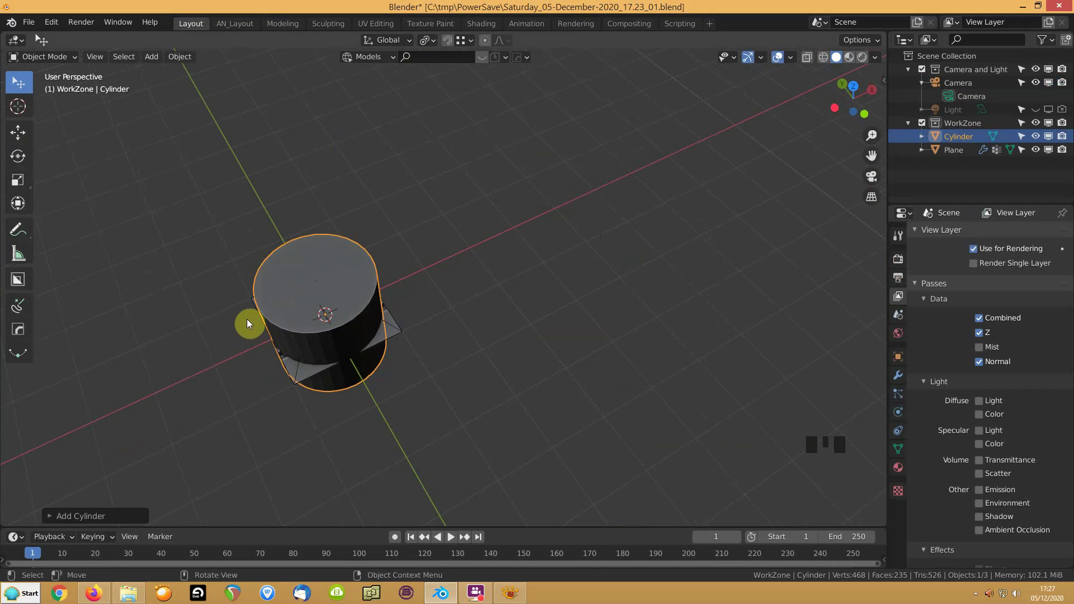
pyautogui.press('g')
pyautogui.click(498, 244)
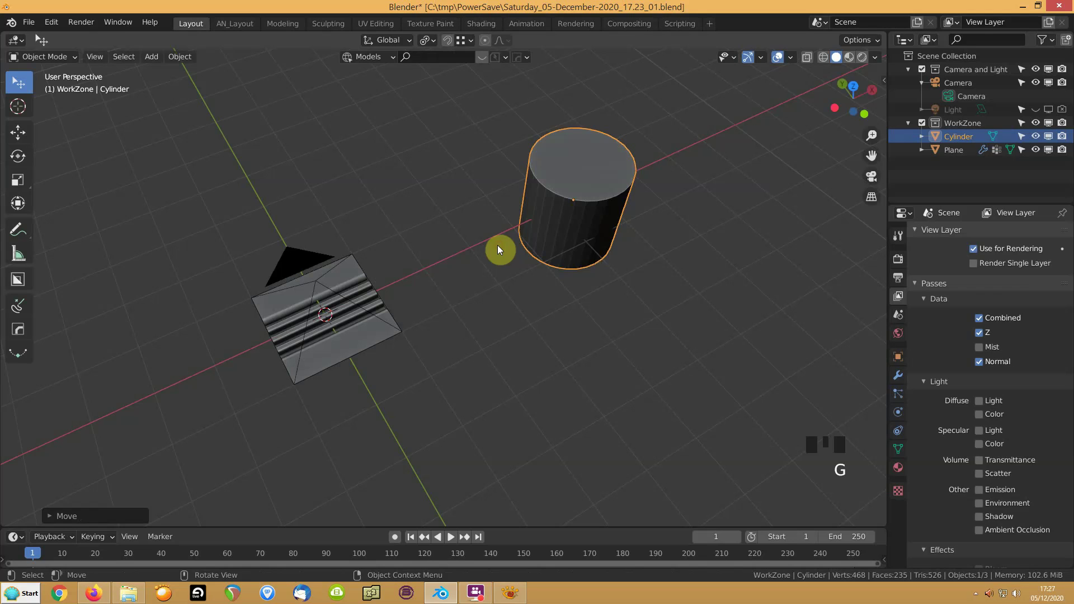
# Step: Rotate the cylinder's whole mesh 90 degrees about the Y axis in Edit Mode
pyautogui.press('Tab')
pyautogui.write('r')
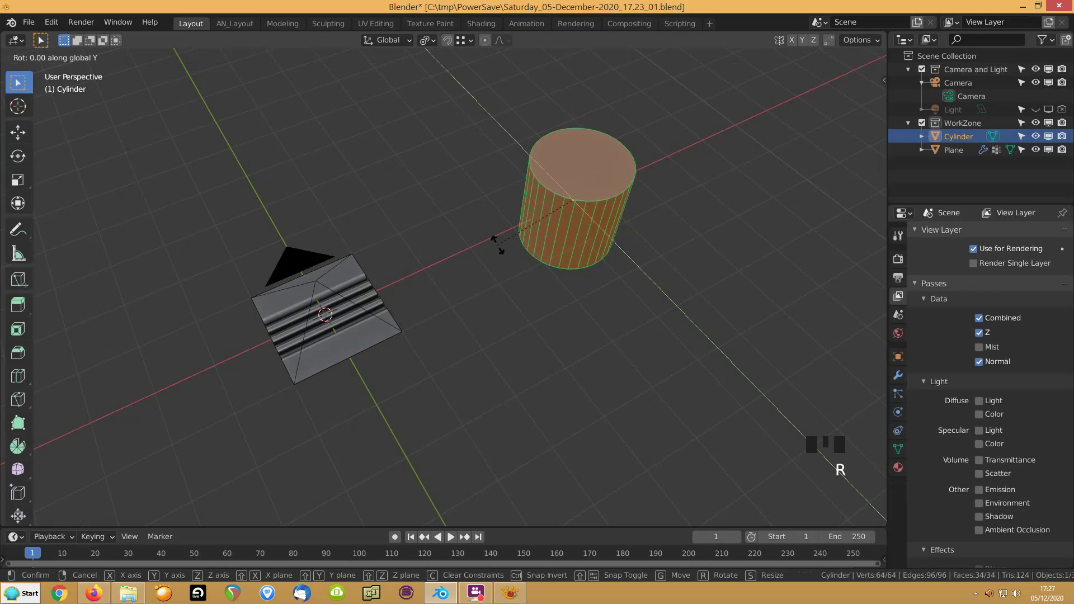
pyautogui.write('y90')
pyautogui.click(498, 245)
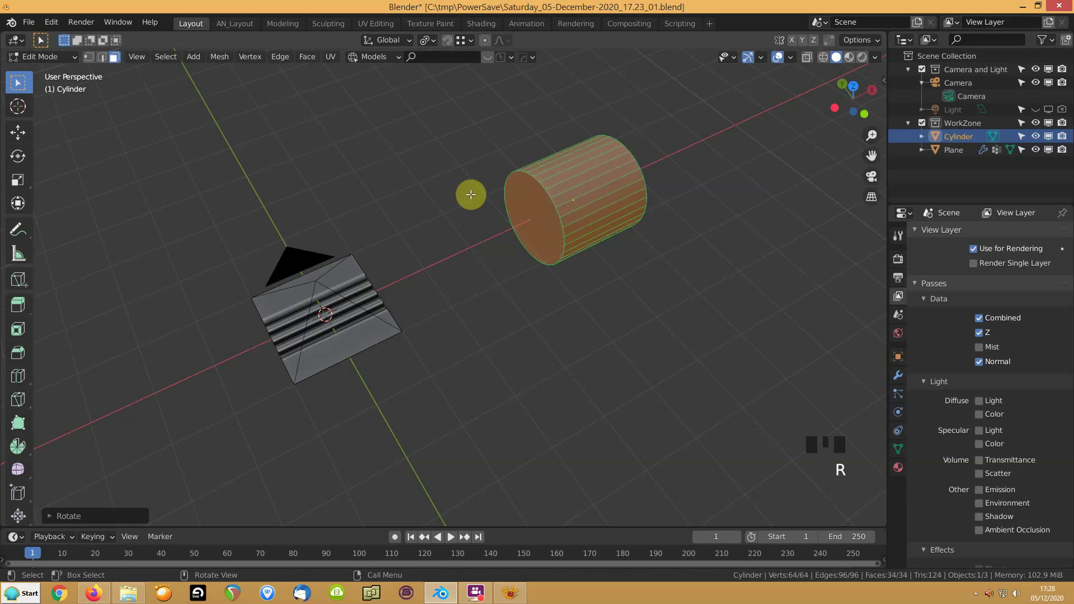
# Step: Scale the cylinder's mesh along X to about half its thickness, select the near end cap and return to Object Mode
pyautogui.press('s')
pyautogui.press('x')
pyautogui.click(513, 202)
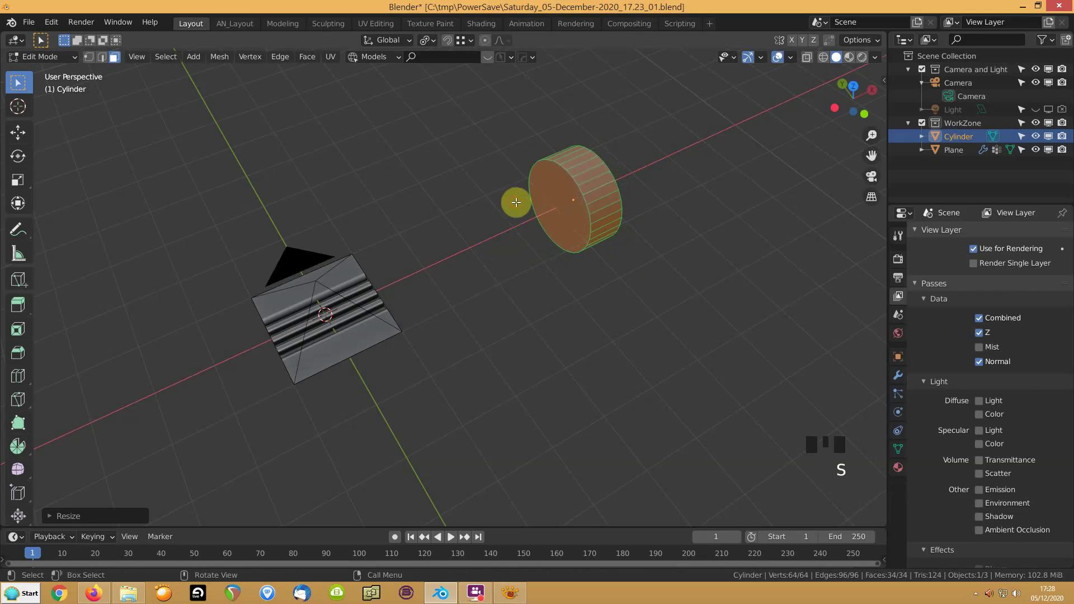
pyautogui.scroll(2, 568, 219)
pyautogui.click(601, 175)
pyautogui.moveTo(712, 182); pyautogui.dragTo(558, 178, button='middle')
pyautogui.press('Tab')
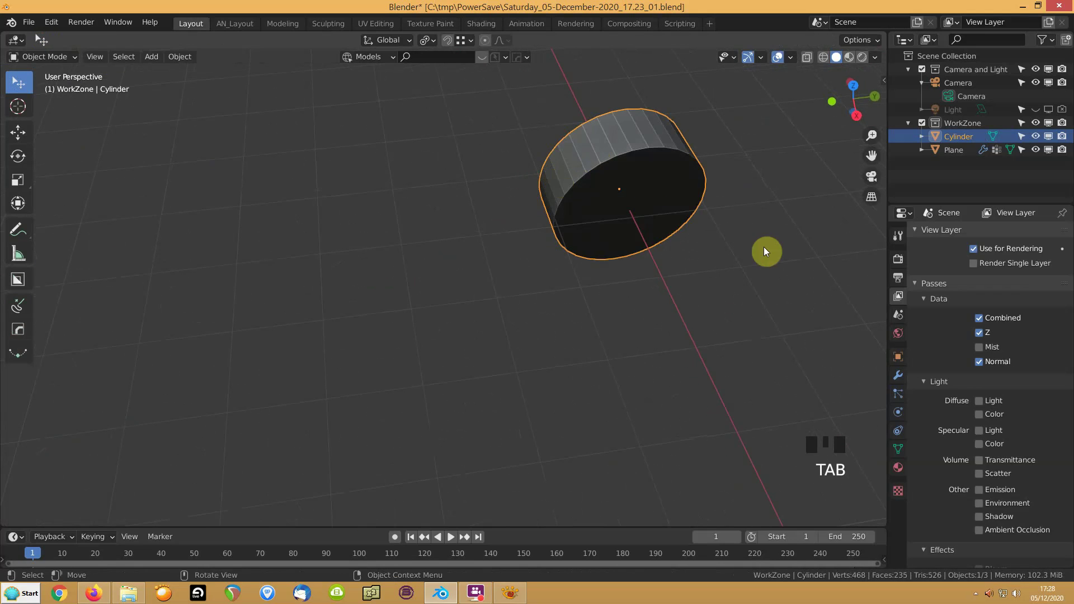
# Step: Give the cylinder two new materials, naming the first Rim and the second Tyre
pyautogui.click(897, 468)
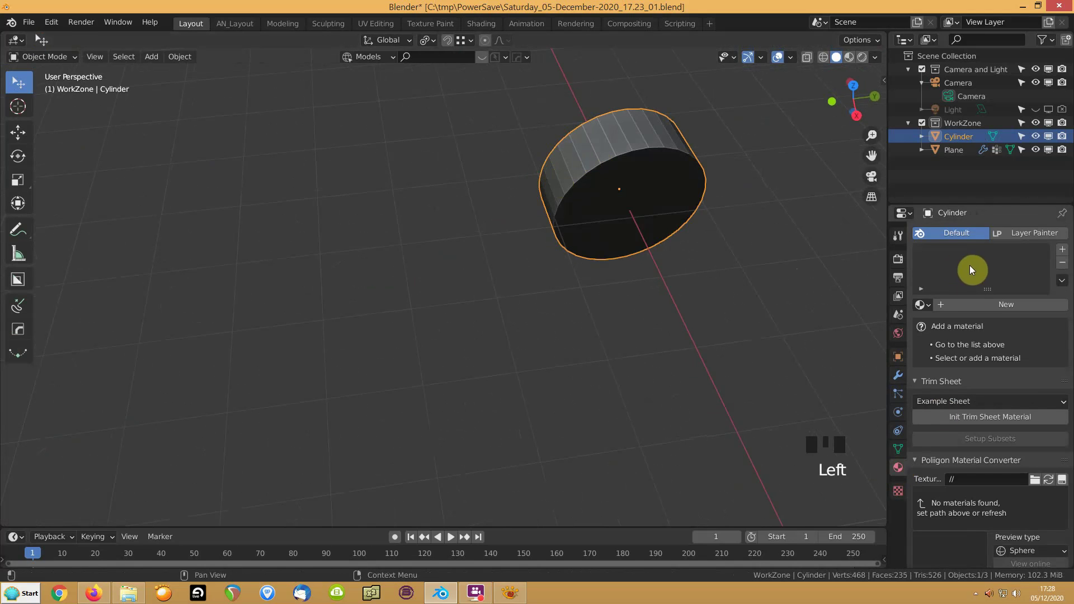
pyautogui.click(986, 305)
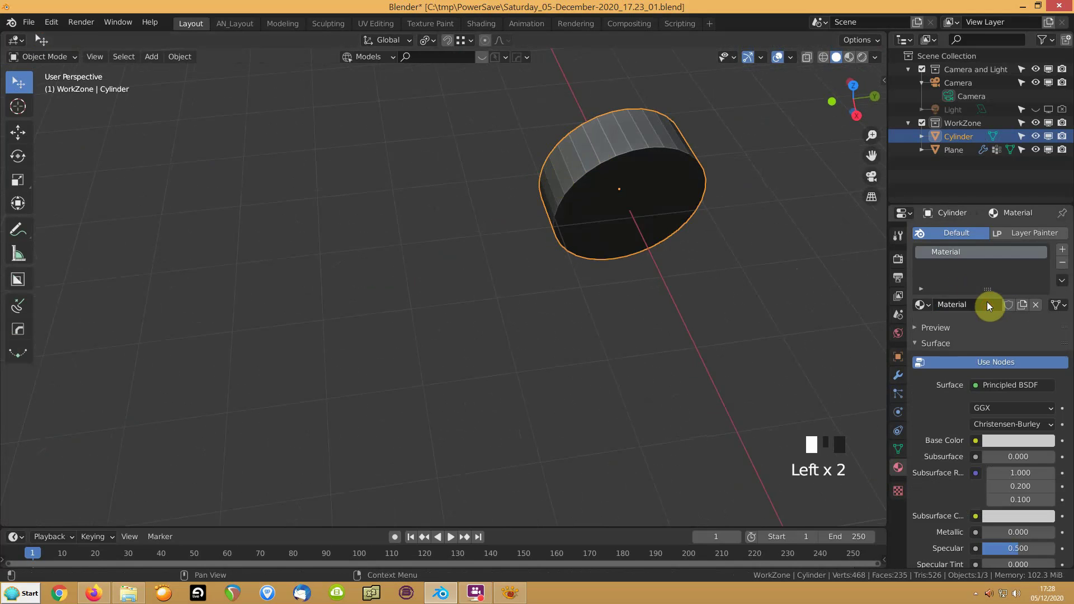
pyautogui.click(1062, 250)
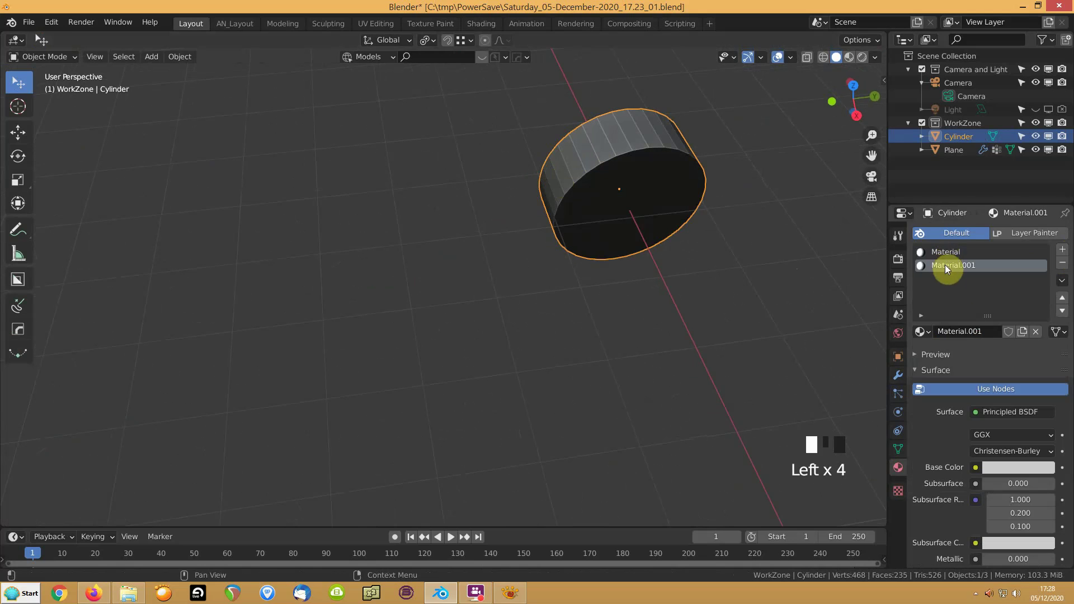
pyautogui.doubleClick(947, 267)
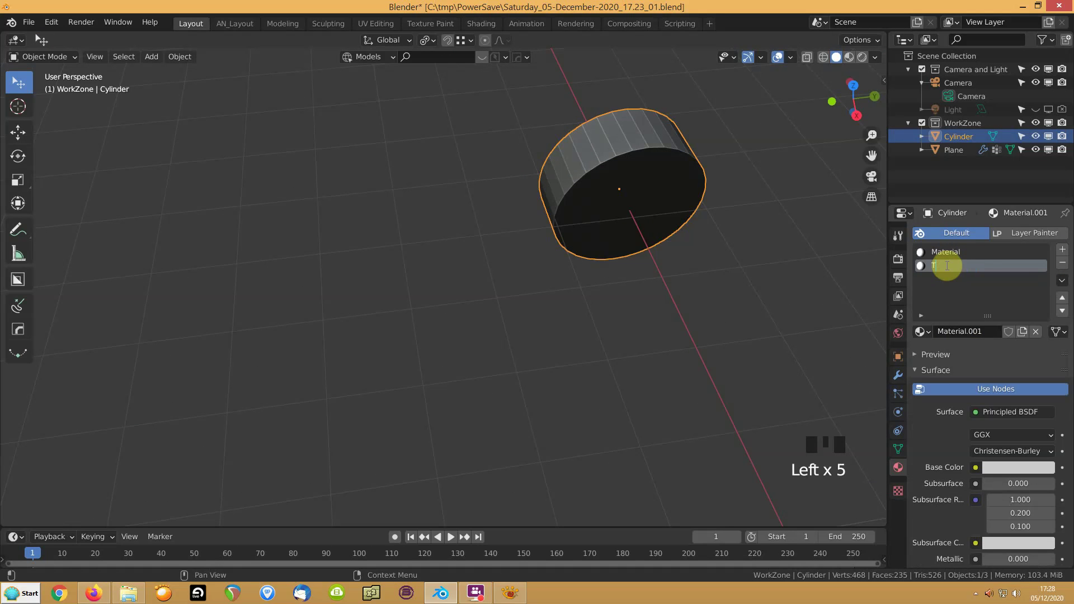
pyautogui.click(947, 265)
pyautogui.click(944, 255)
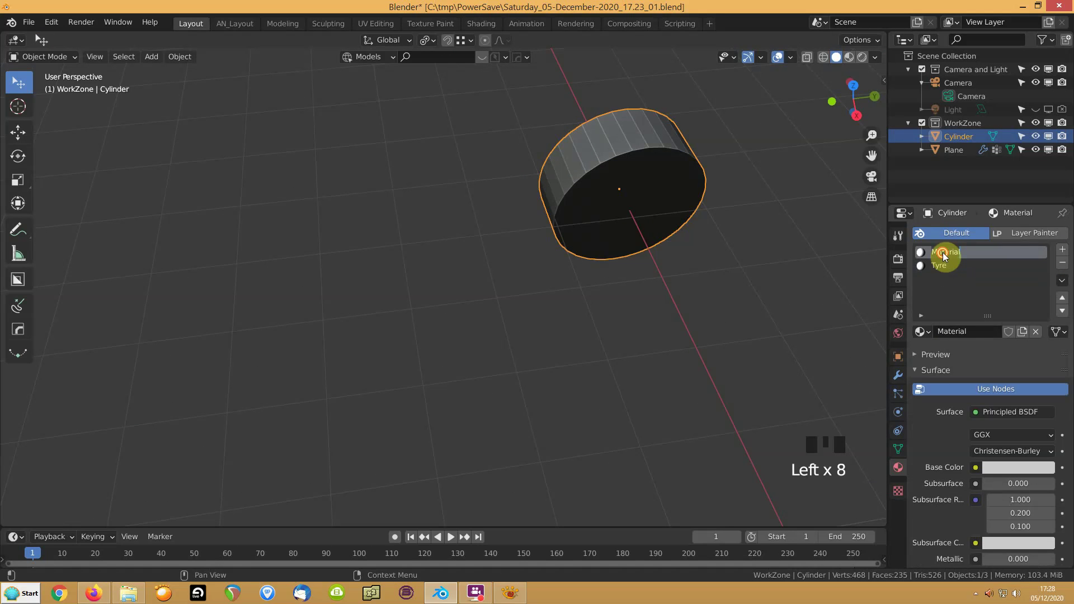
pyautogui.doubleClick(941, 253)
pyautogui.write('Rim')
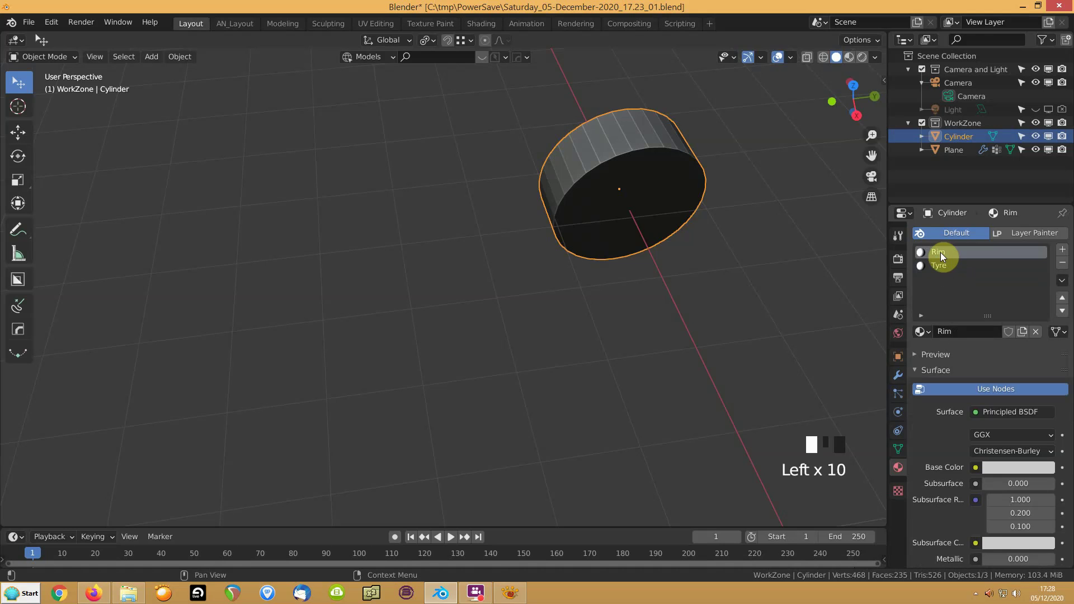
# Step: Select both end caps of the cylinder in Edit Mode and inset them by about 0.23 m
pyautogui.moveTo(525, 299); pyautogui.dragTo(608, 226, button='middle')
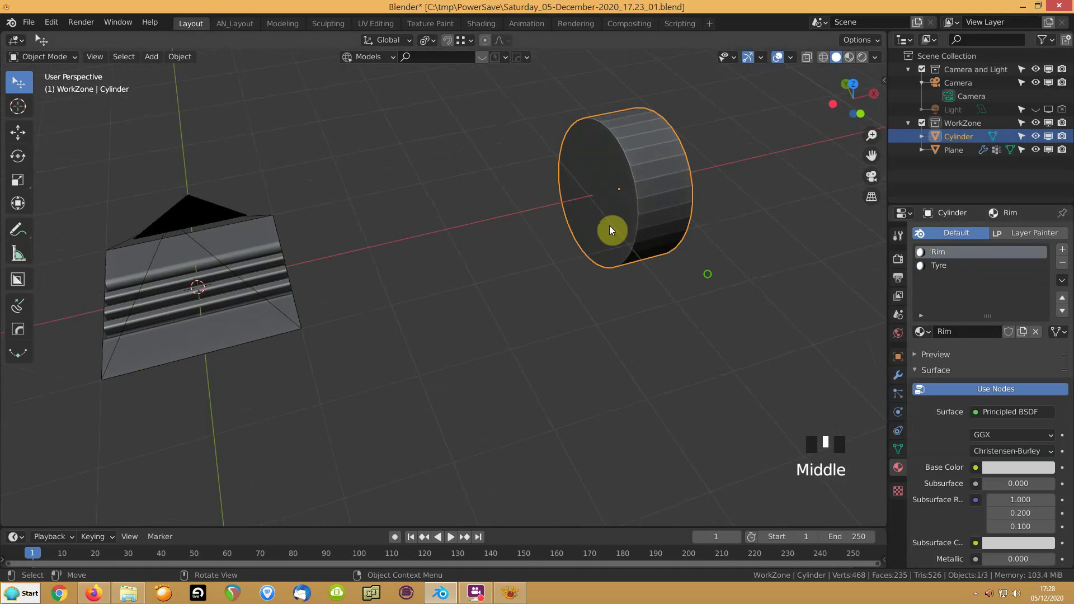
pyautogui.press('Tab')
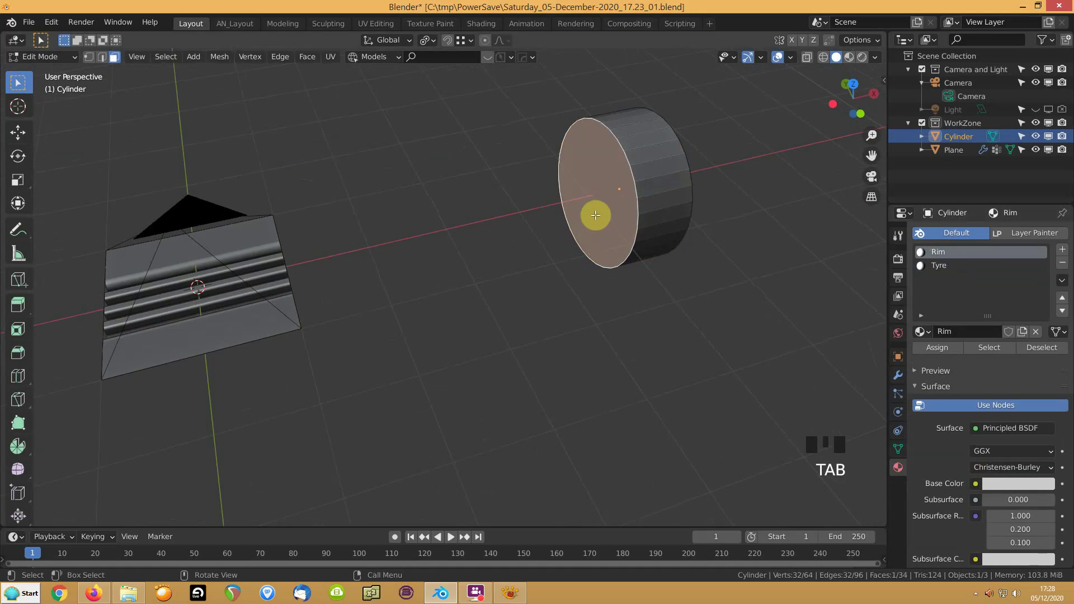
pyautogui.moveTo(593, 208)
pyautogui.mouseDown(button='middle')
pyautogui.moveTo(635, 216)
pyautogui.moveTo(601, 223)
pyautogui.mouseUp(button='middle')
pyautogui.keyDown('shift'); pyautogui.click(568, 306); pyautogui.keyUp('shift')
pyautogui.moveTo(568, 305); pyautogui.dragTo(287, 298, button='middle')
pyautogui.scroll(3, 287, 298)
pyautogui.press('i')
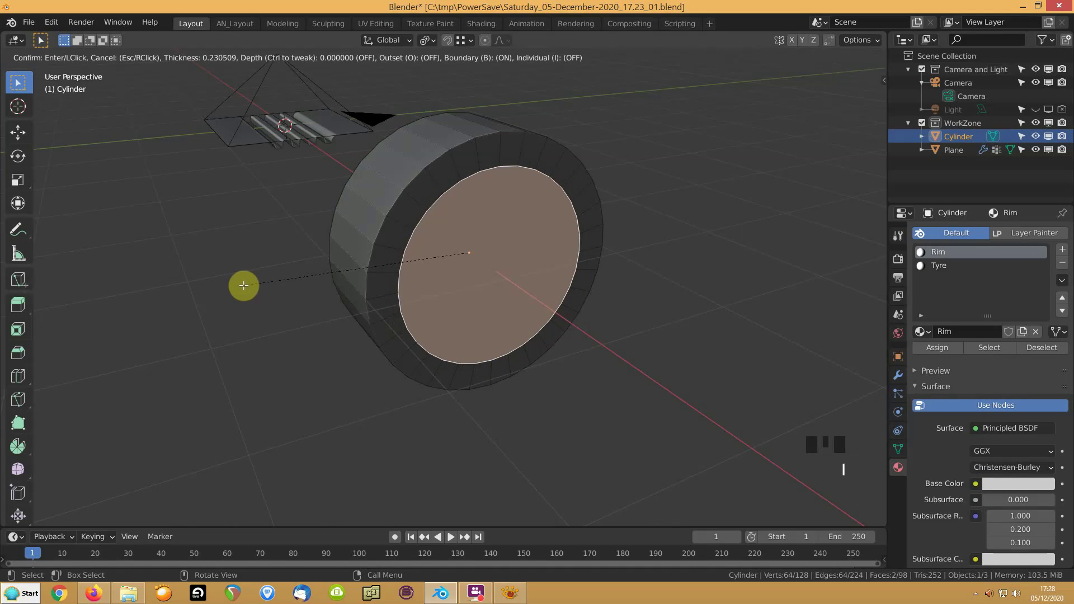
pyautogui.click(251, 286)
# Step: Form a raised lip about 0.08 m high and wide on both caps, recessing the faces inside it
pyautogui.press('i')
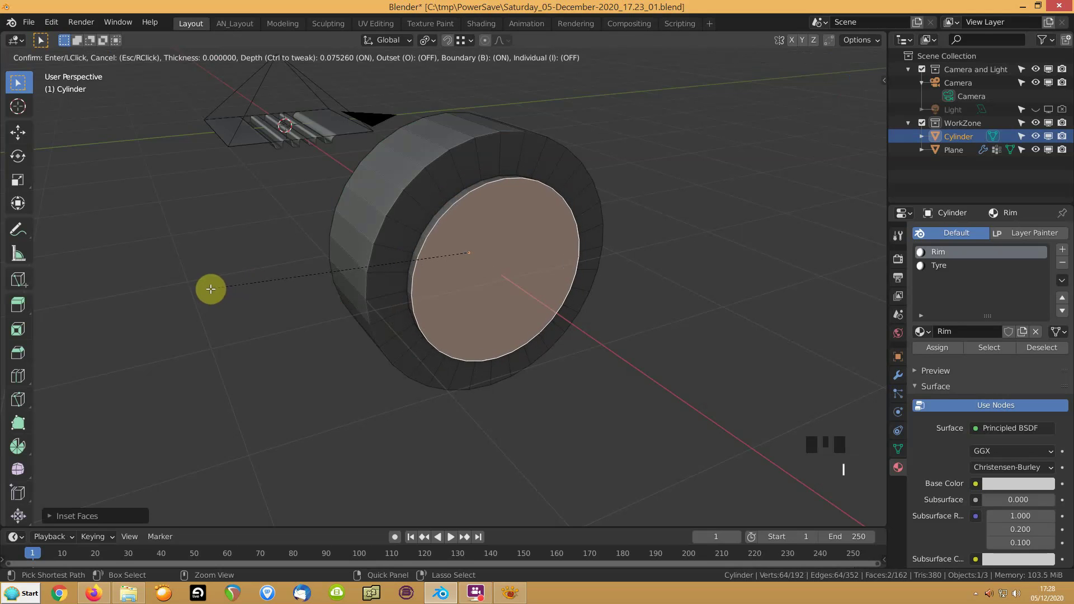
pyautogui.press('i')
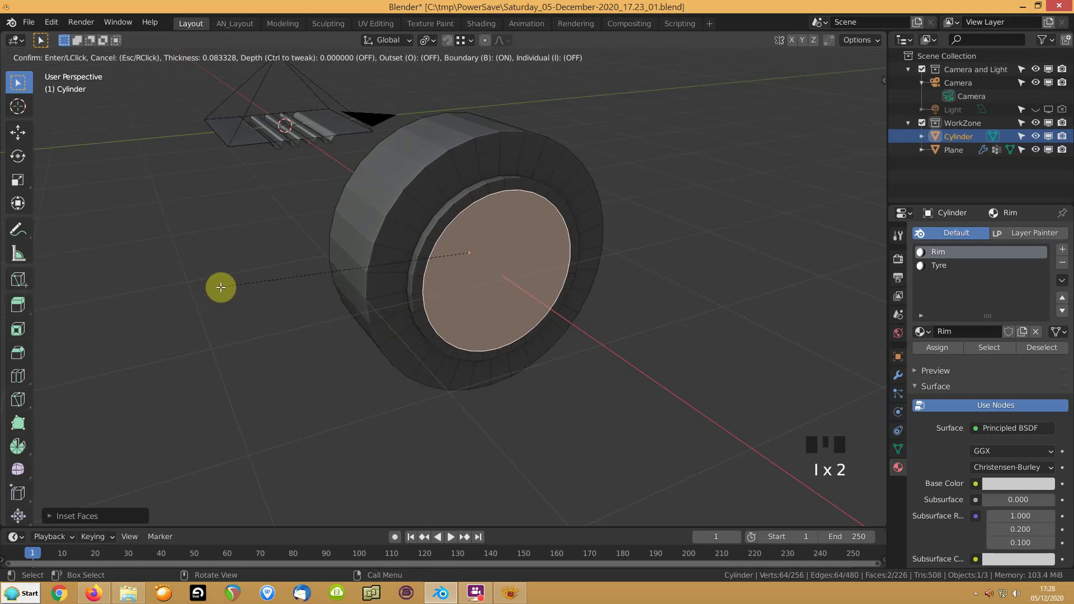
pyautogui.click(221, 287)
pyautogui.press('i')
pyautogui.press('ctrl')
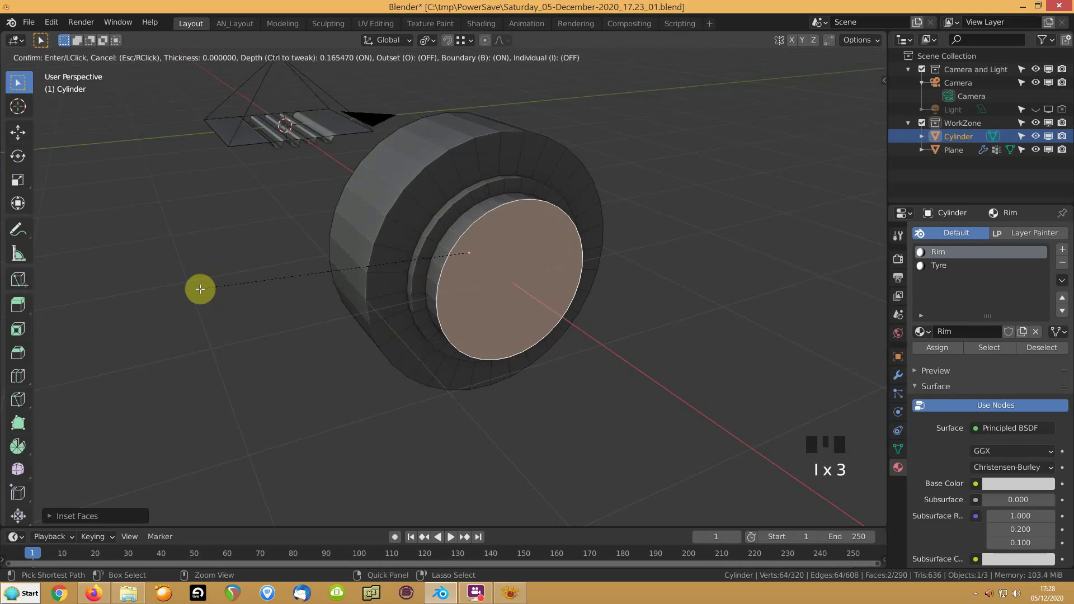
pyautogui.click(244, 283)
# Step: Inset the recessed faces about 0.22 m and raise a tapered hub about 0.15 m from both of them
pyautogui.press('i')
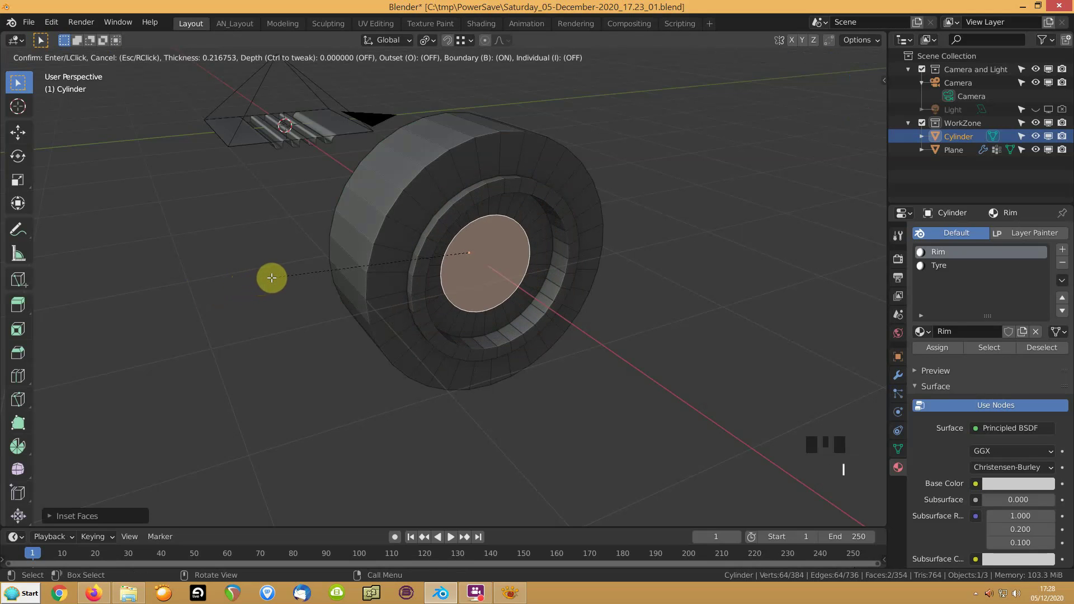
pyautogui.click(272, 278)
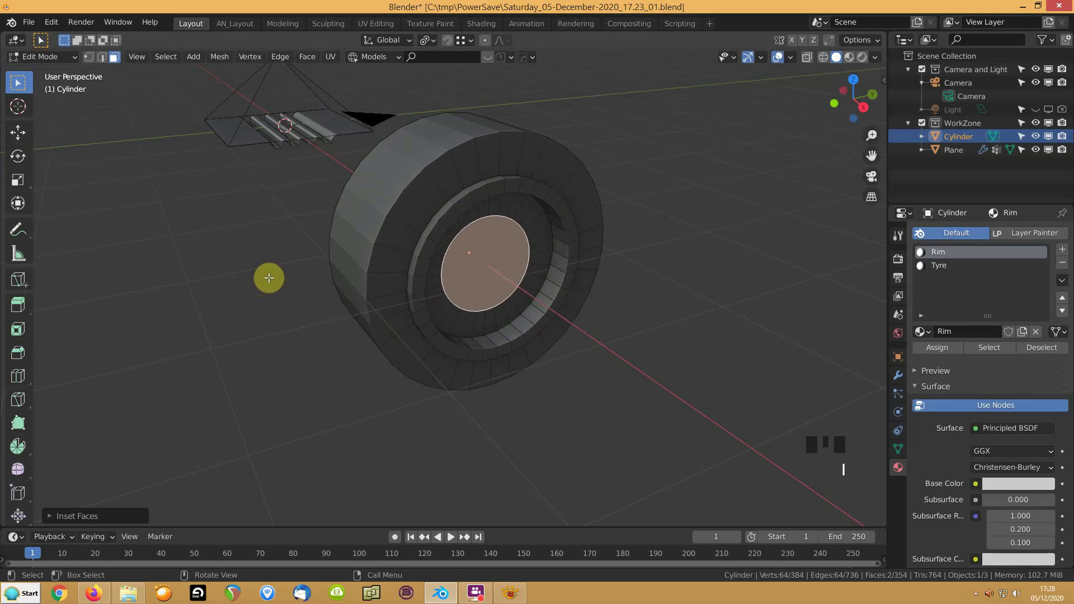
pyautogui.press('i')
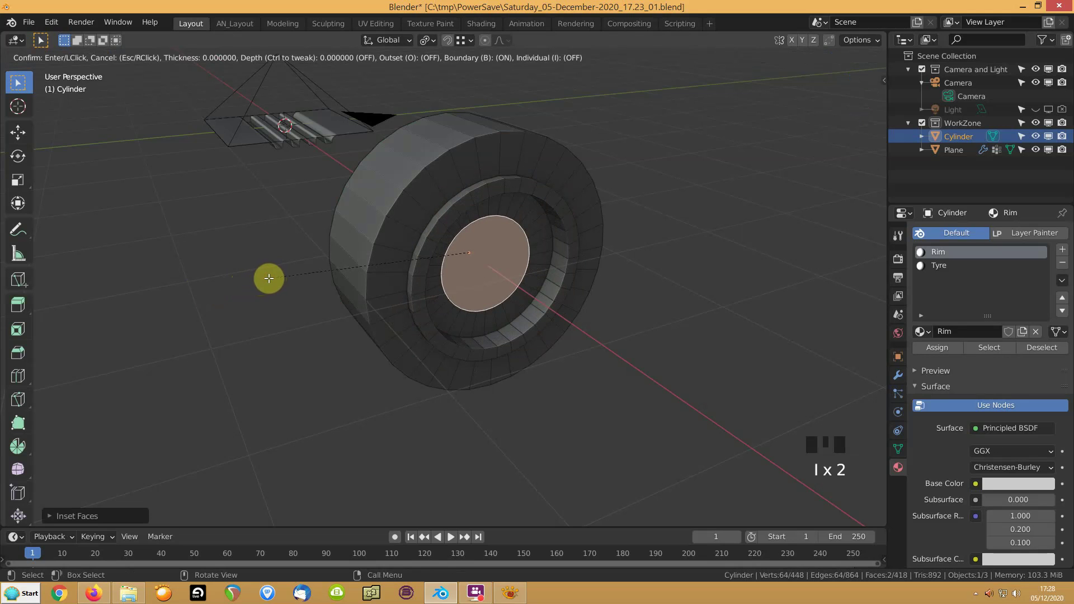
pyautogui.press('ctrl')
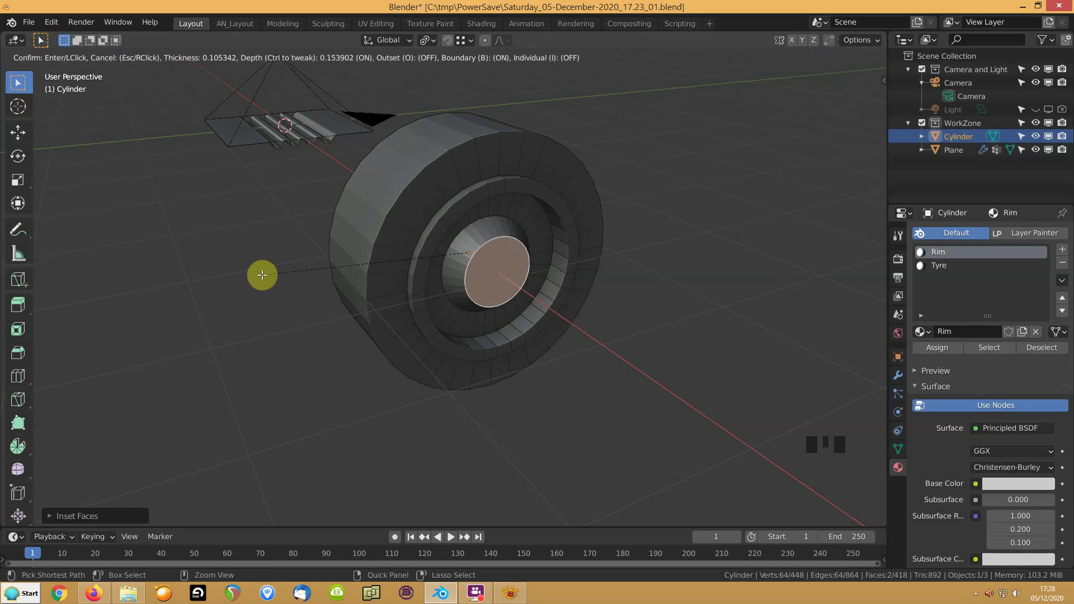
pyautogui.click(268, 274)
# Step: Inset both hub faces further and sink a centre hole about 0.085 m deep into each
pyautogui.press('i')
pyautogui.click(279, 273)
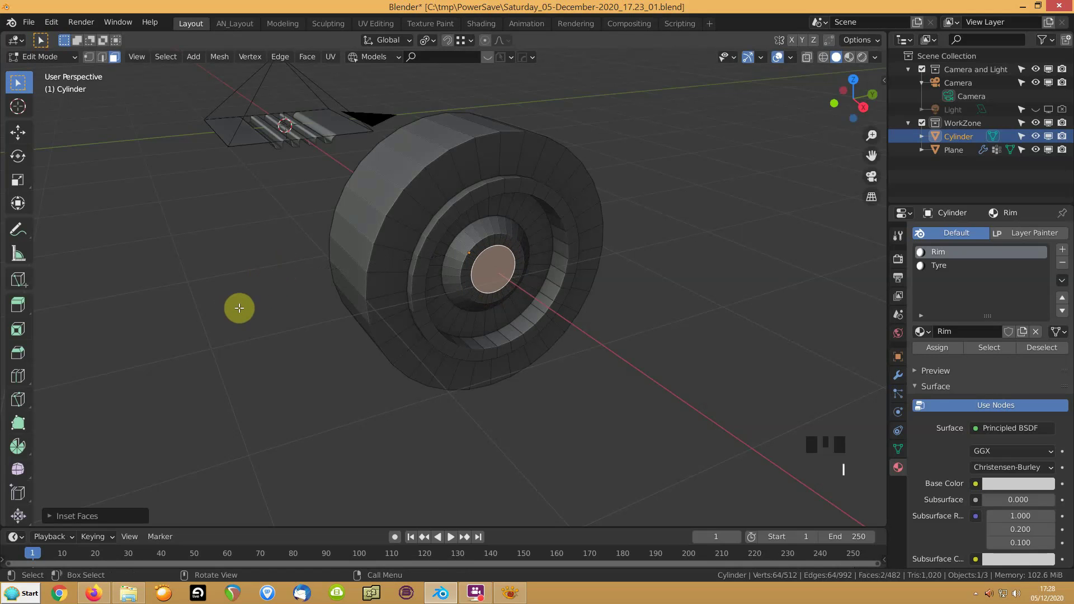
pyautogui.press('i')
pyautogui.click(214, 304)
pyautogui.press('i')
pyautogui.press('ctrl')
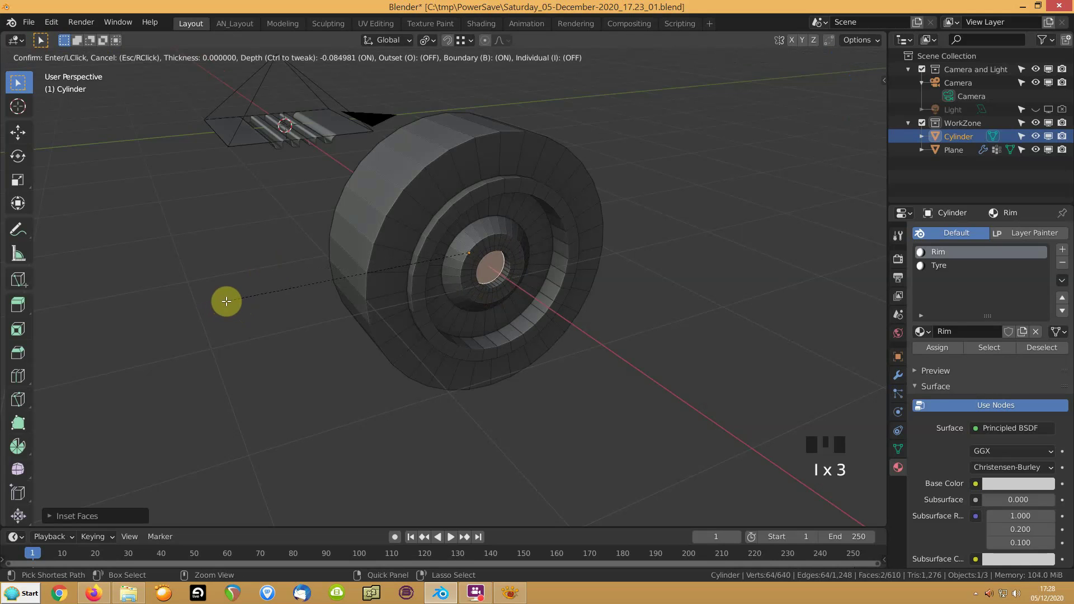
pyautogui.click(224, 301)
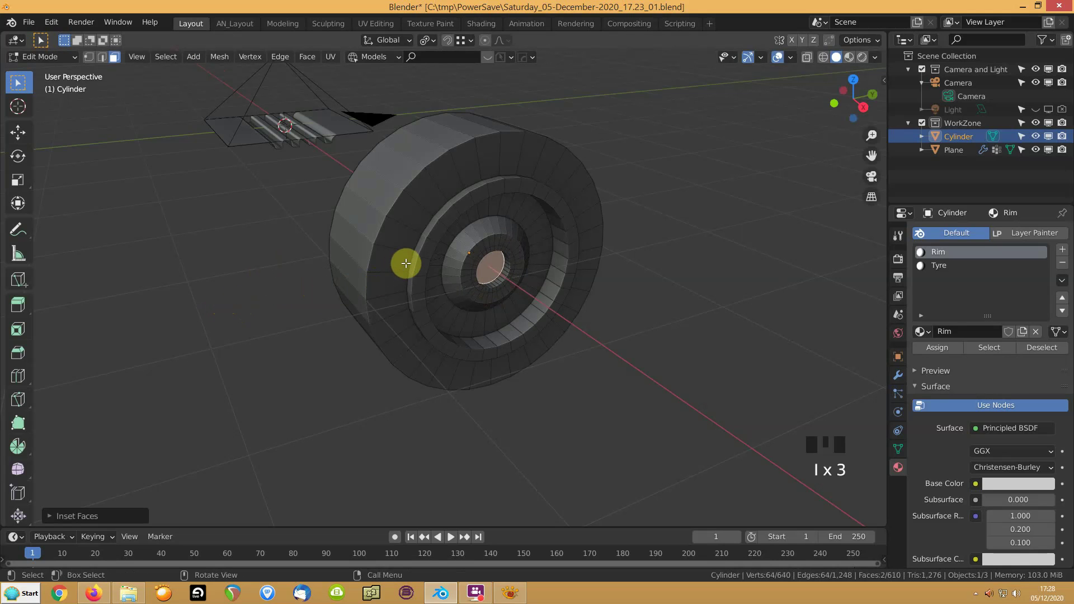
# Step: Mark seams on the edge loops where the rim meets the tyre on both sides of the wheel
pyautogui.press('2')
pyautogui.keyDown('alt'); pyautogui.click(365, 276); pyautogui.keyUp('alt')
pyautogui.moveTo(365, 275); pyautogui.dragTo(424, 257, button='middle')
pyautogui.keyDown('alt'); pyautogui.keyDown('shift'); pyautogui.click(463, 239); pyautogui.keyUp('shift'); pyautogui.keyUp('alt')
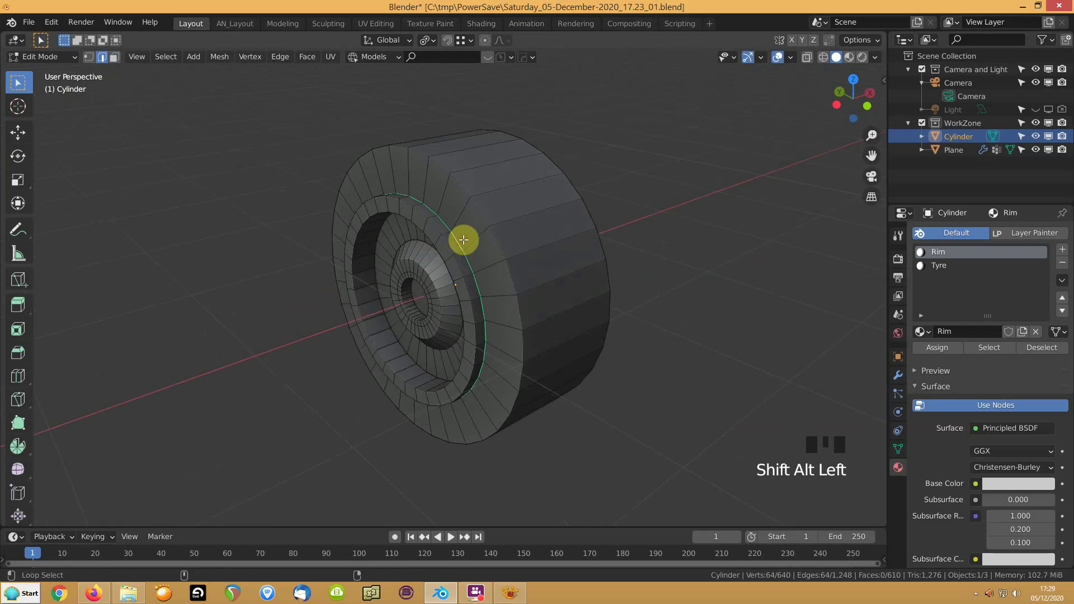
pyautogui.hotkey('ctrl', 'e')
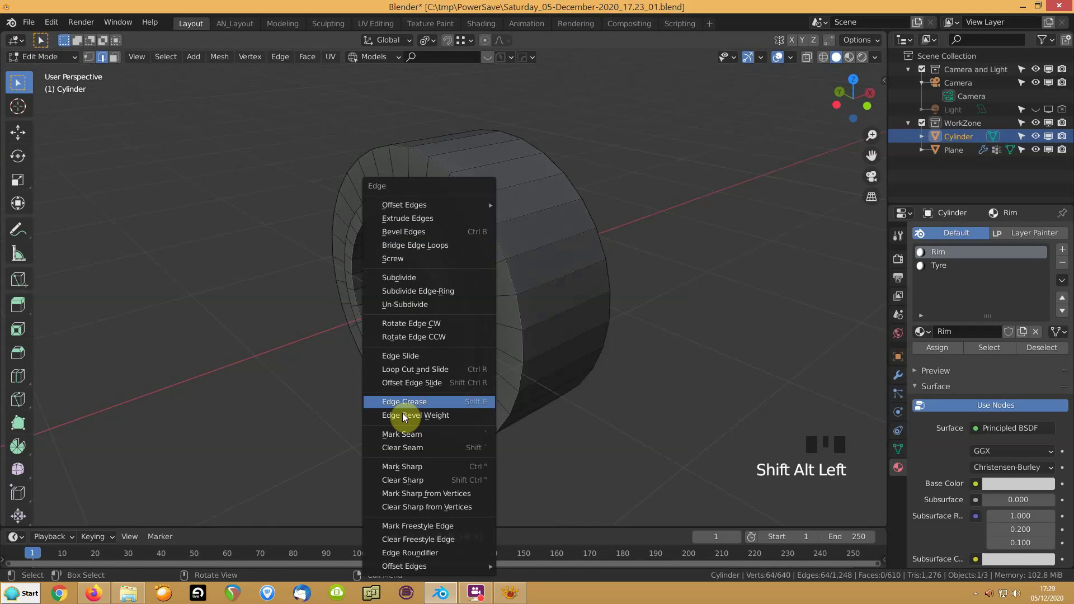
pyautogui.click(402, 434)
pyautogui.moveTo(403, 422); pyautogui.dragTo(453, 361, button='middle')
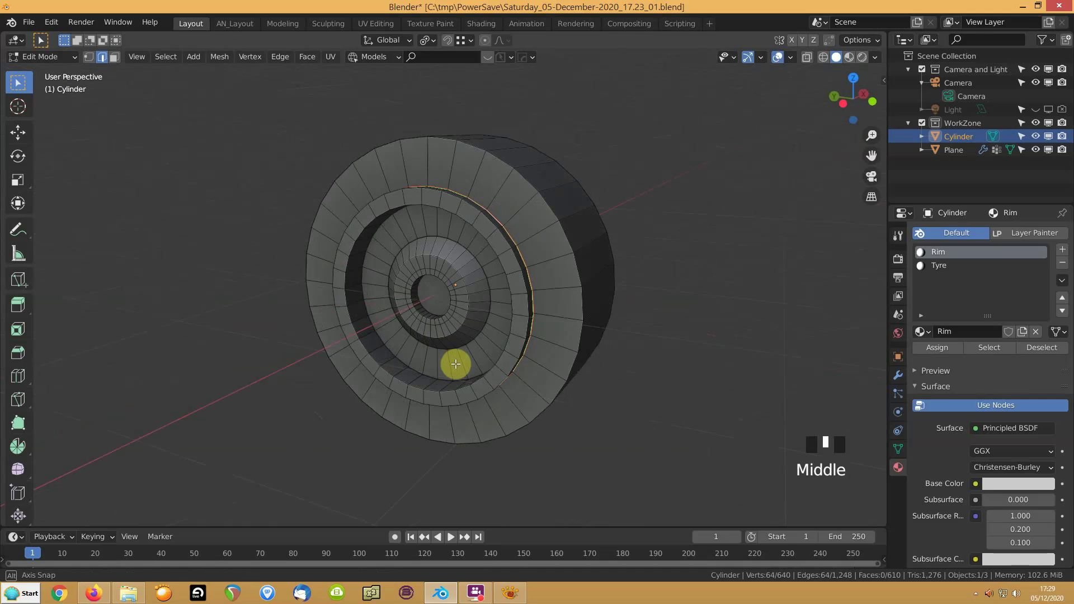
# Step: Select the linked rim faces on both sides, delimited by seam, and hide them
pyautogui.press('3')
pyautogui.click(437, 293)
pyautogui.press('l')
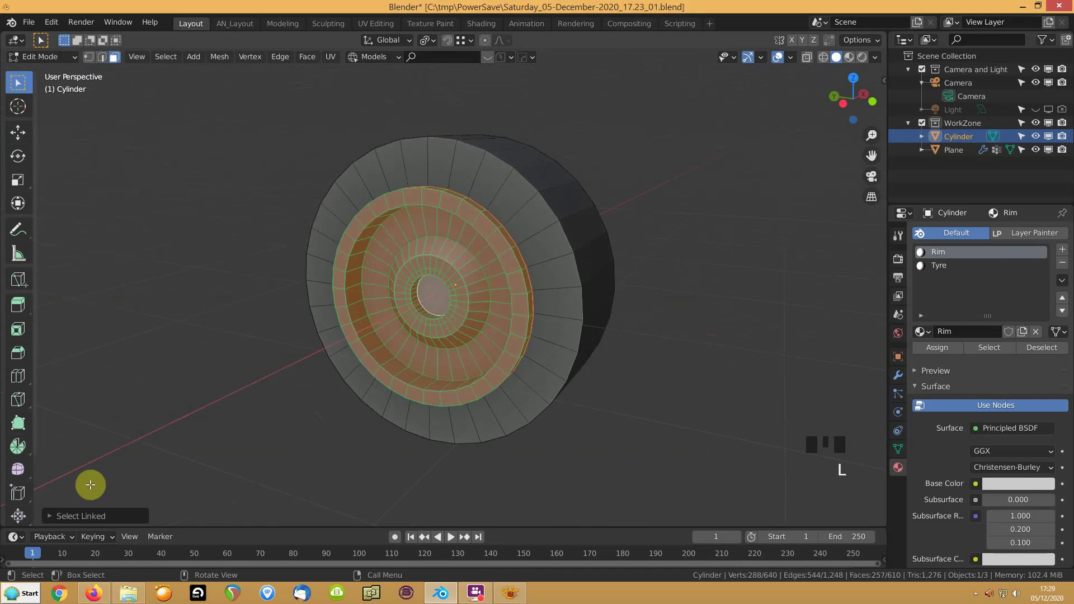
pyautogui.click(52, 517)
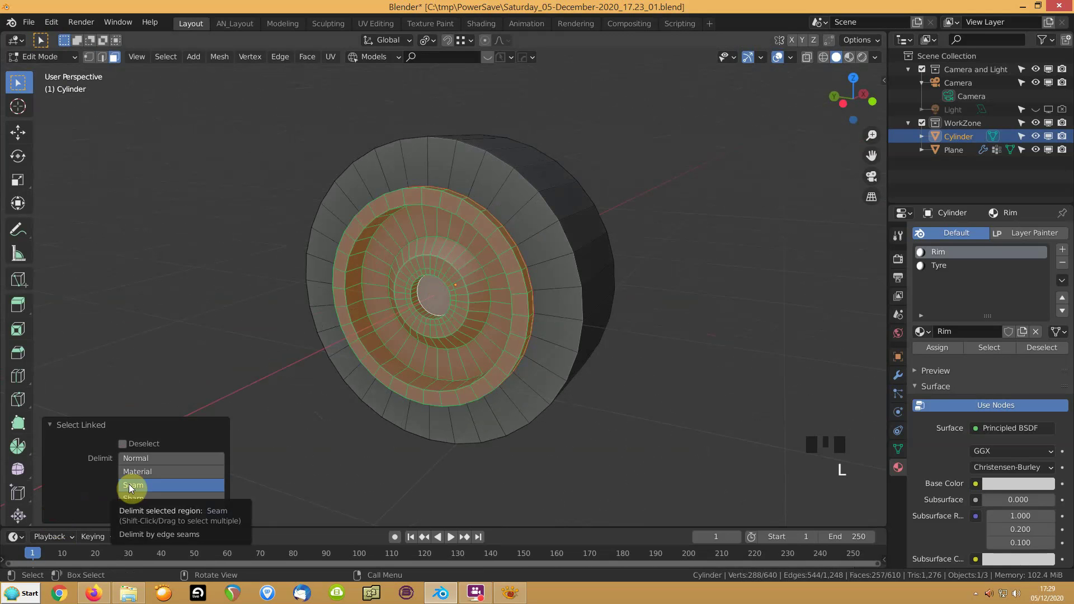
pyautogui.moveTo(359, 388); pyautogui.dragTo(403, 308, button='middle')
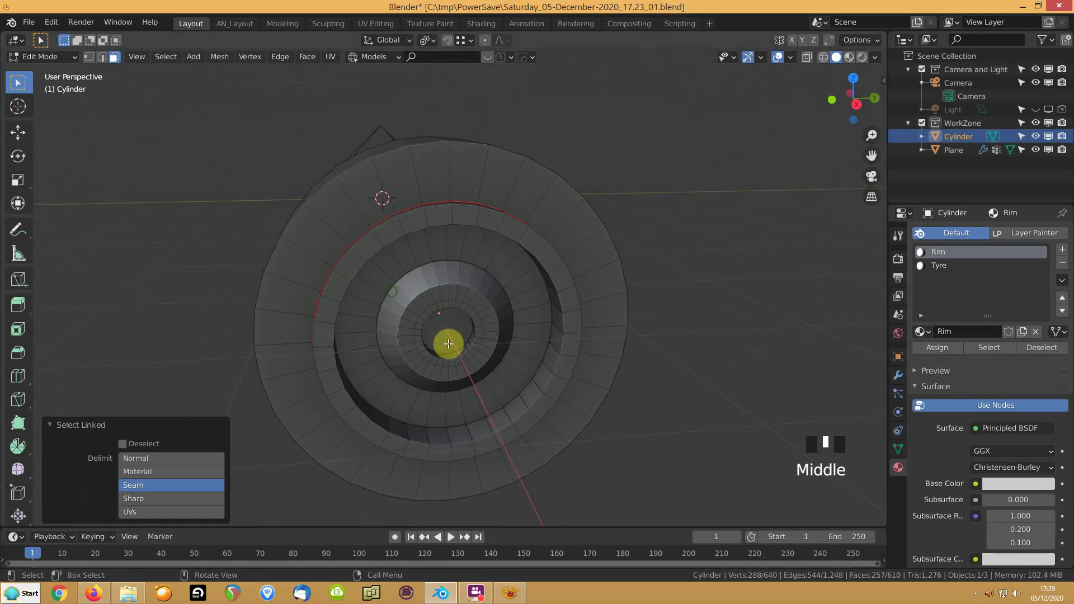
pyautogui.keyDown('shift'); pyautogui.click(444, 332); pyautogui.keyUp('shift')
pyautogui.press('l')
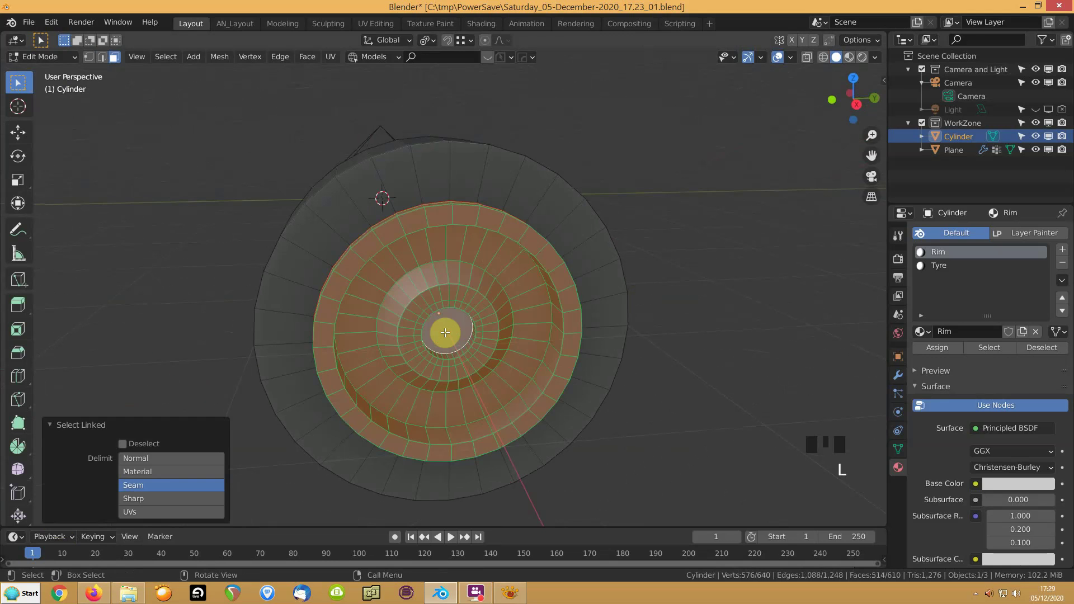
pyautogui.press('h')
# Step: Assign the Tyre material to all the remaining visible faces
pyautogui.keyDown('shift'); pyautogui.moveTo(353, 401); pyautogui.dragTo(334, 315, button='middle'); pyautogui.keyUp('shift')
pyautogui.press('a')
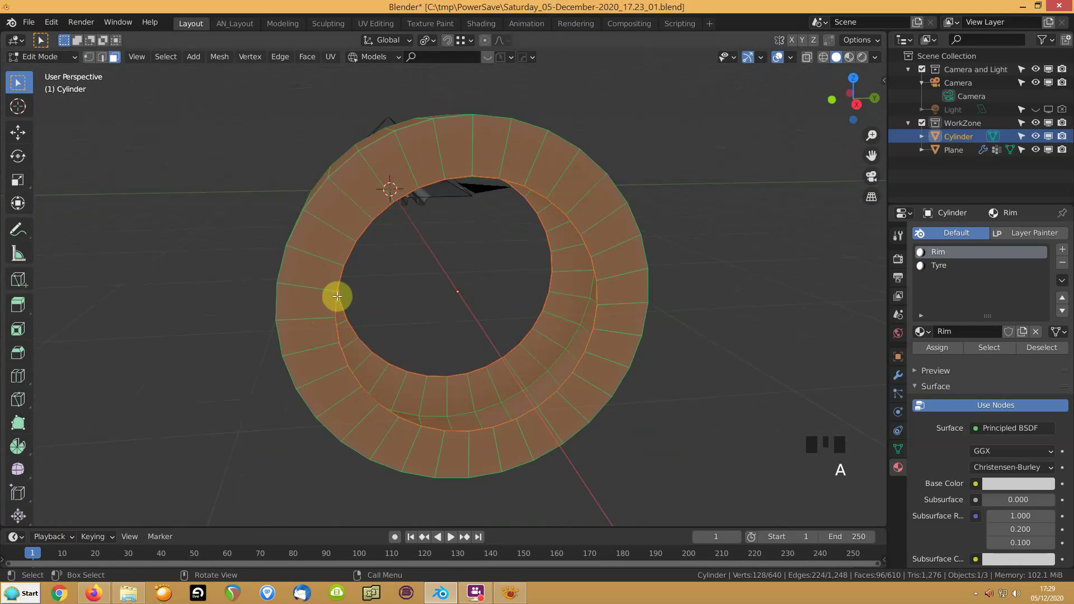
pyautogui.click(938, 267)
pyautogui.click(947, 349)
# Step: Select the tyre's two outer edge loops, where the tread meets each sidewall
pyautogui.moveTo(642, 340)
pyautogui.mouseDown(button='middle')
pyautogui.moveTo(549, 335)
pyautogui.moveTo(628, 326)
pyautogui.mouseUp(button='middle')
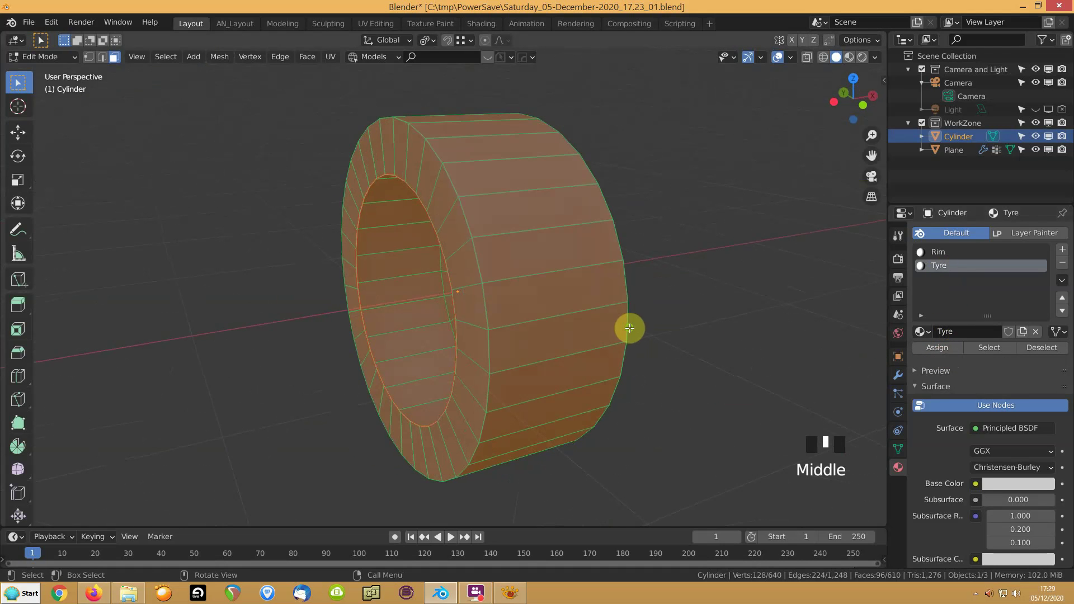
pyautogui.press('2')
pyautogui.keyDown('alt'); pyautogui.click(471, 226); pyautogui.keyUp('alt')
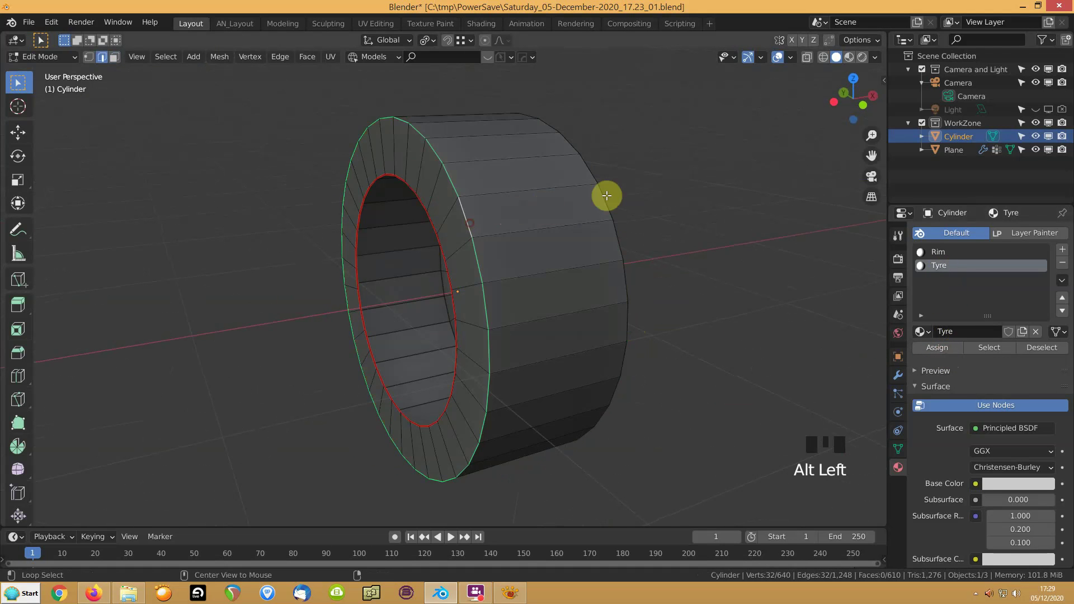
pyautogui.keyDown('alt'); pyautogui.keyDown('shift'); pyautogui.click(605, 199); pyautogui.keyUp('shift'); pyautogui.keyUp('alt')
# Step: Try bevelling the tyre's two outer edge loops by about 0.089 m with 20 segments
pyautogui.hotkey('ctrl', 'b')
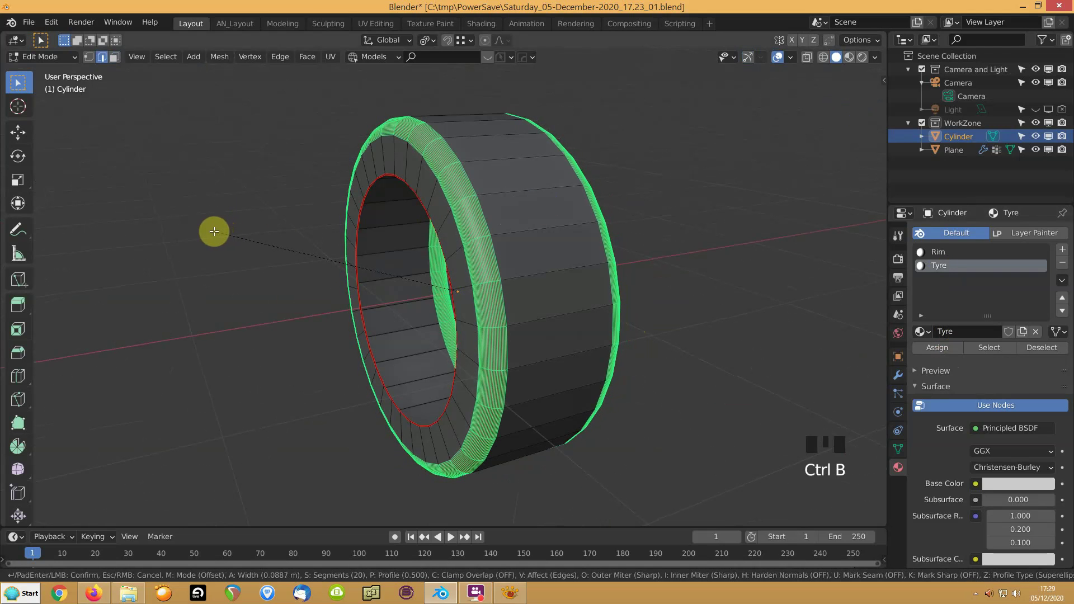
pyautogui.click(213, 231)
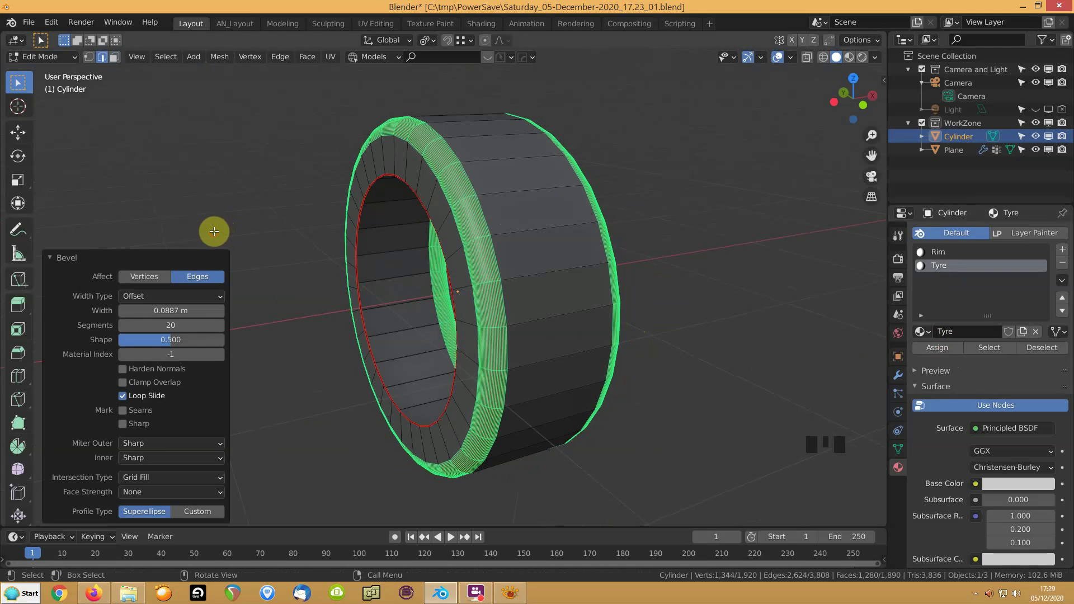
pyautogui.moveTo(396, 224); pyautogui.dragTo(343, 220, button='middle')
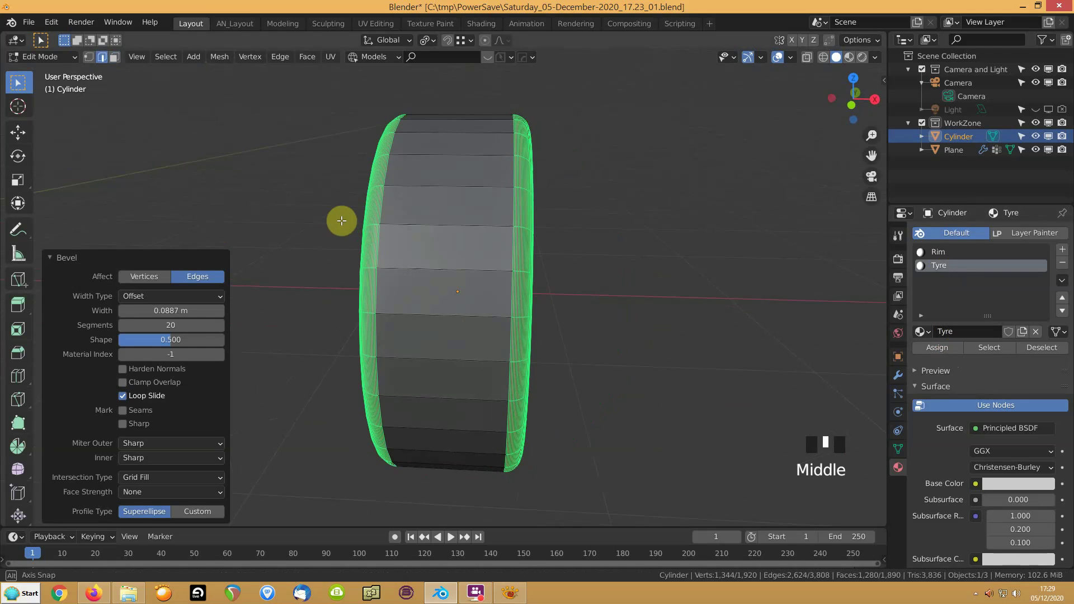
pyautogui.hotkey('ctrl', 'z')
# Step: Check the cylinder's transform values in Object Mode
pyautogui.press('Tab')
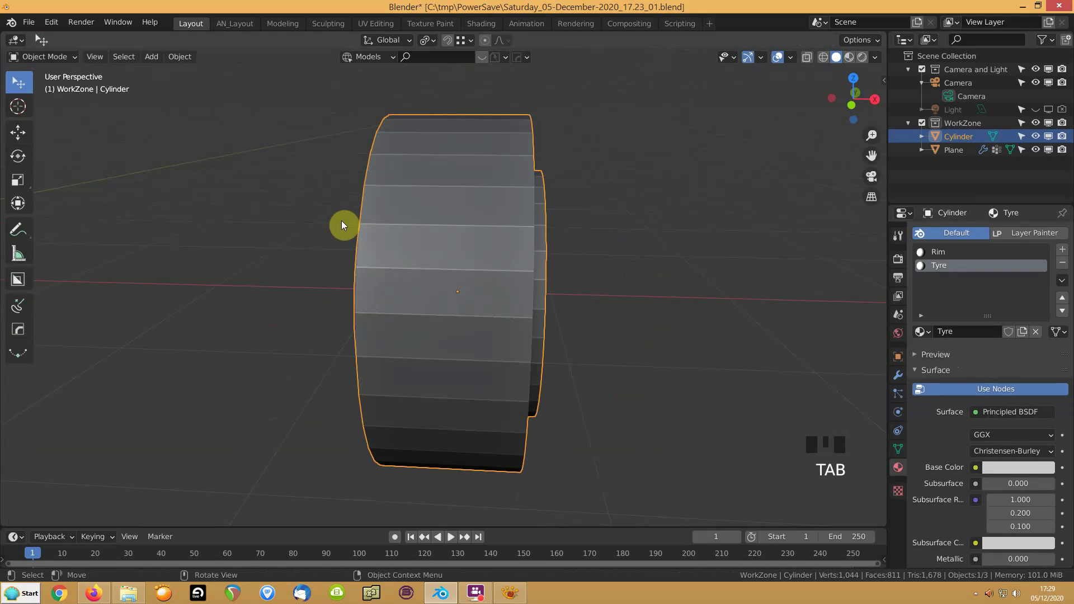
pyautogui.press('n')
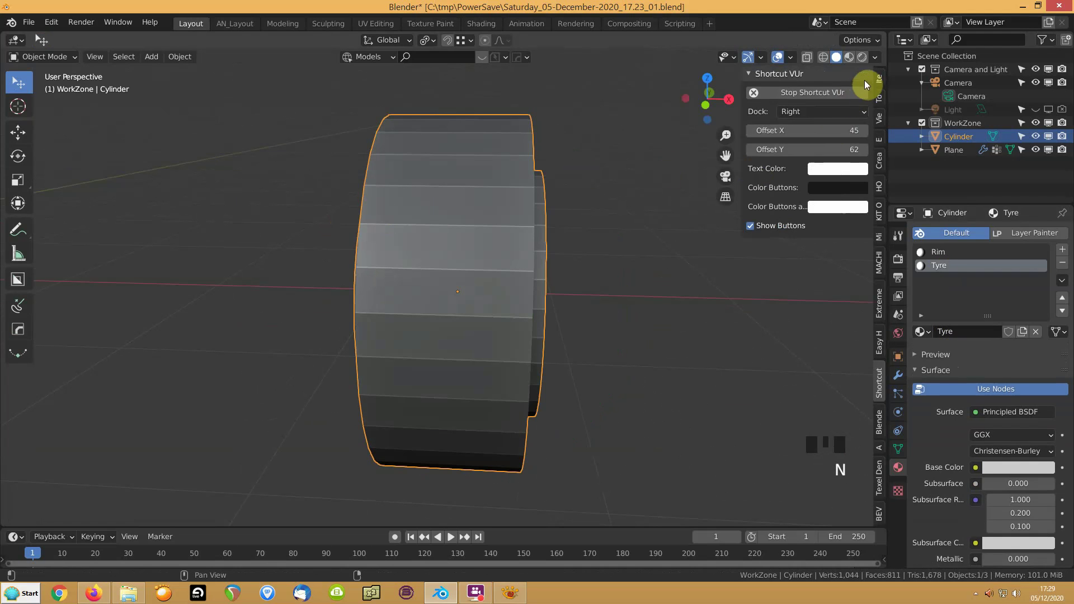
pyautogui.click(879, 81)
pyautogui.press('n')
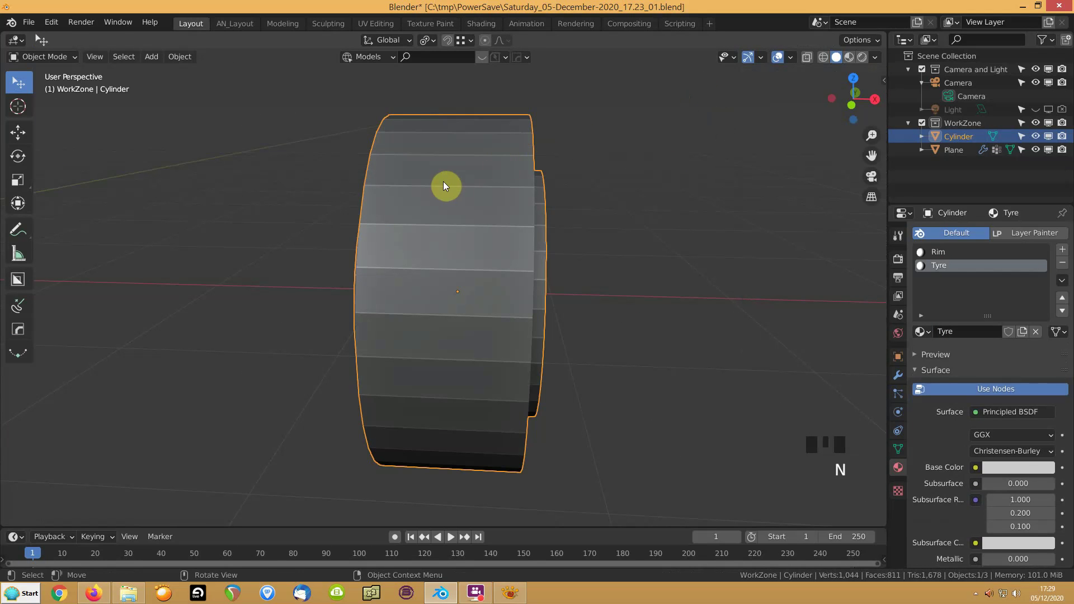
# Step: Bevel the tyre's two outer edge loops in Edit Mode by about 0.105 m with 12 segments
pyautogui.press('Tab')
pyautogui.moveTo(419, 204); pyautogui.dragTo(368, 234, button='middle')
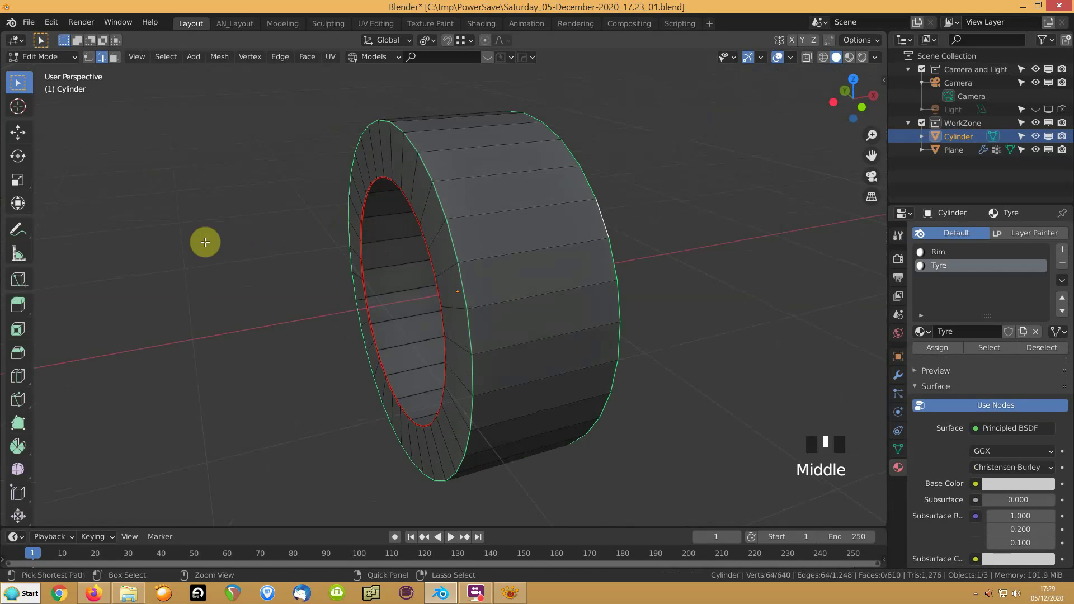
pyautogui.hotkey('ctrl', 'b')
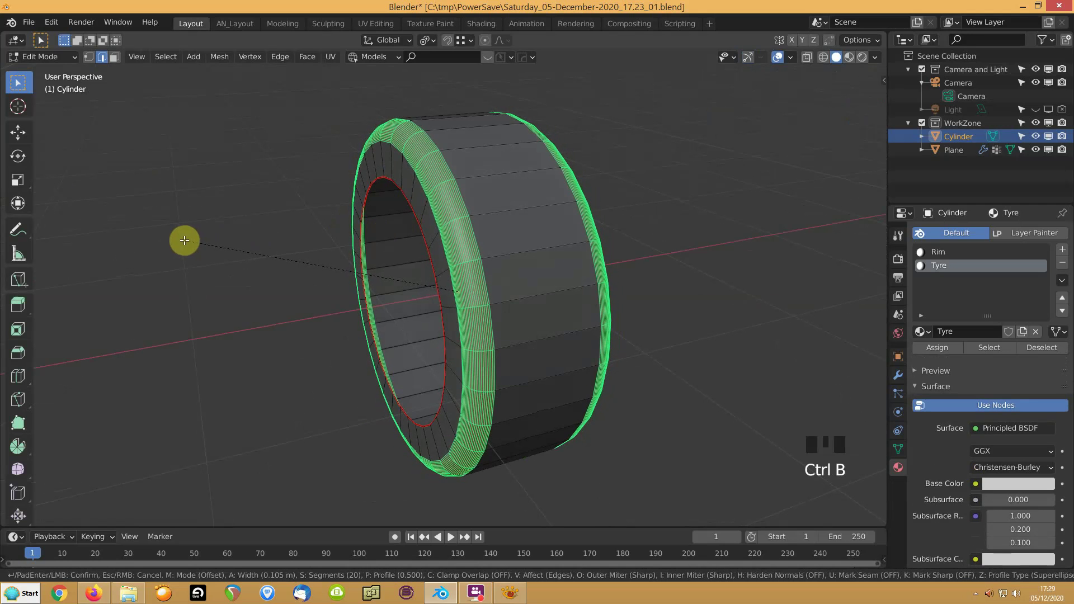
pyautogui.click(186, 240)
pyautogui.moveTo(433, 259); pyautogui.dragTo(386, 263, button='middle')
pyautogui.click(151, 326)
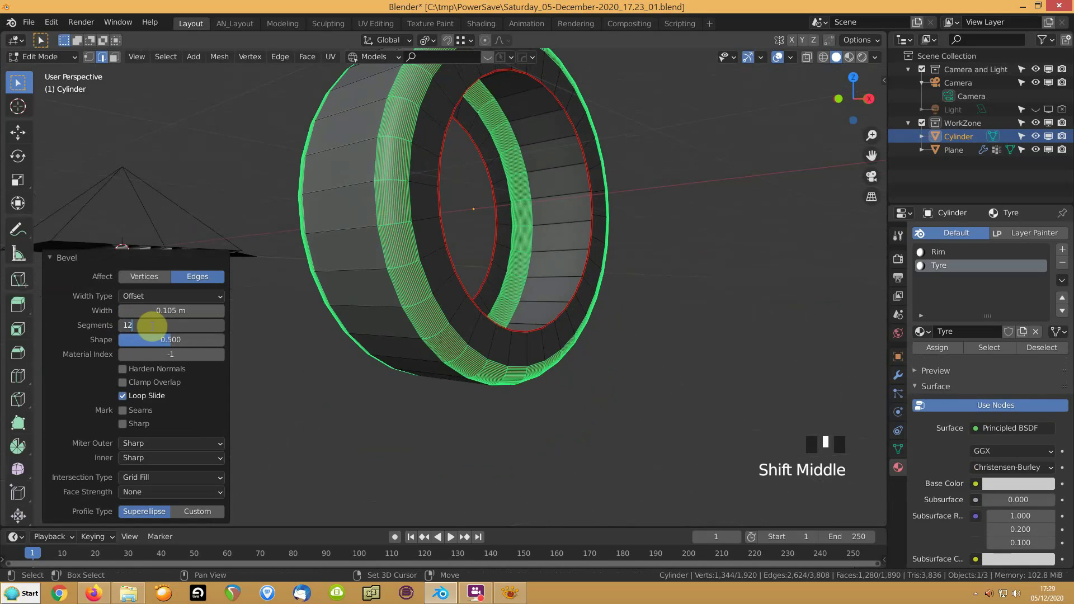
pyautogui.click(152, 325)
# Step: Mark a seam along one edge line across the tyre's tread and sidewalls, and reveal the hidden rim faces
pyautogui.click(552, 307)
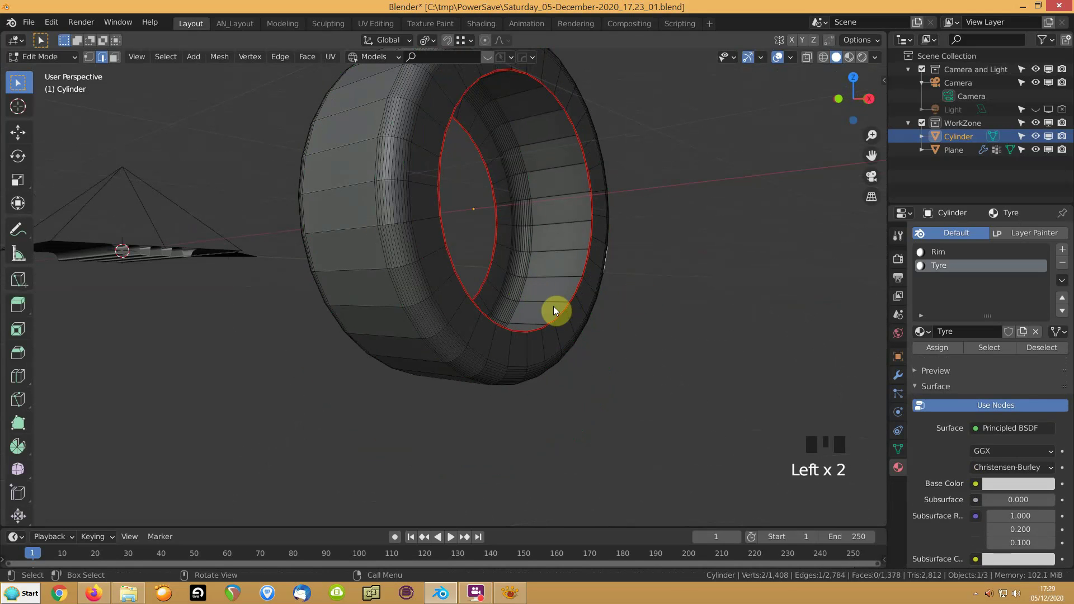
pyautogui.keyDown('alt'); pyautogui.click(526, 353); pyautogui.keyUp('alt')
pyautogui.press('`')
pyautogui.scroll(-3, 515, 355)
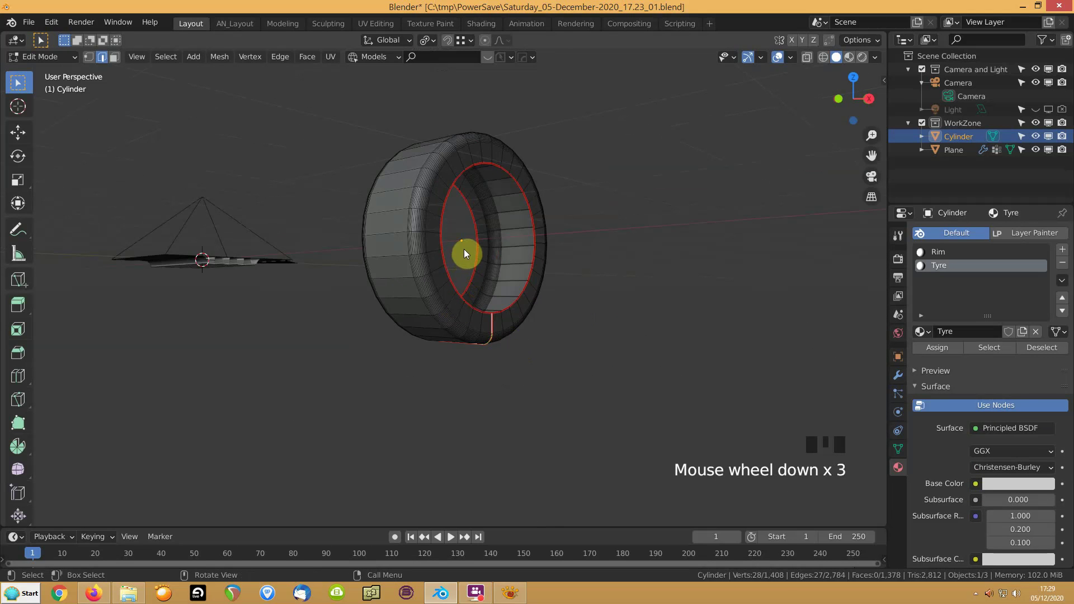
pyautogui.hotkey('alt', 'h')
pyautogui.moveTo(465, 249); pyautogui.dragTo(629, 226, button='middle')
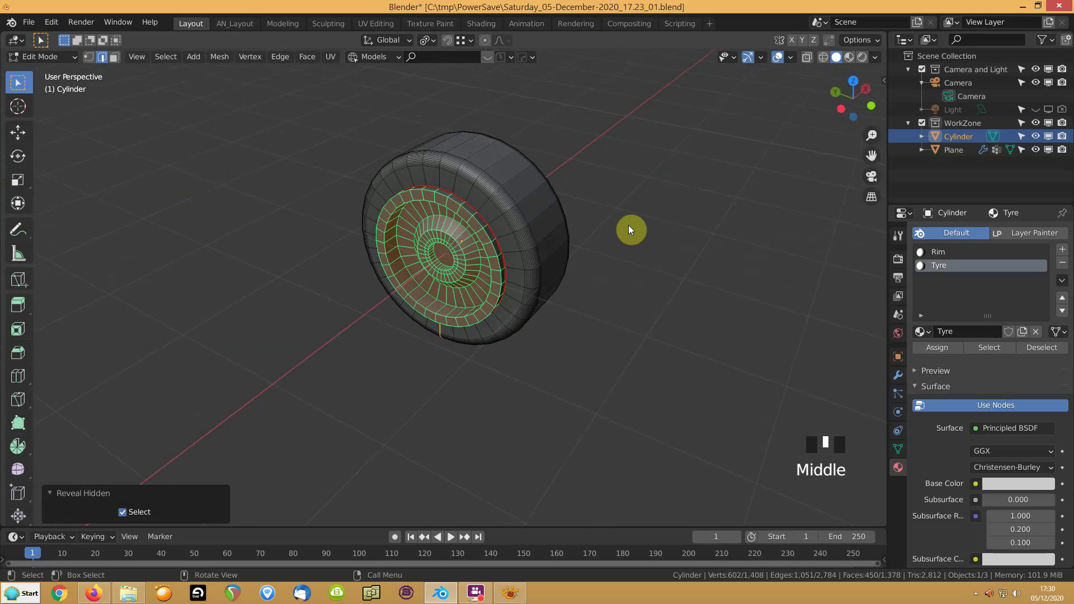
# Step: Bring the wheel into the UV Editing workspace in Edit Mode, and hide and reveal the selected rim faces
pyautogui.press('Tab')
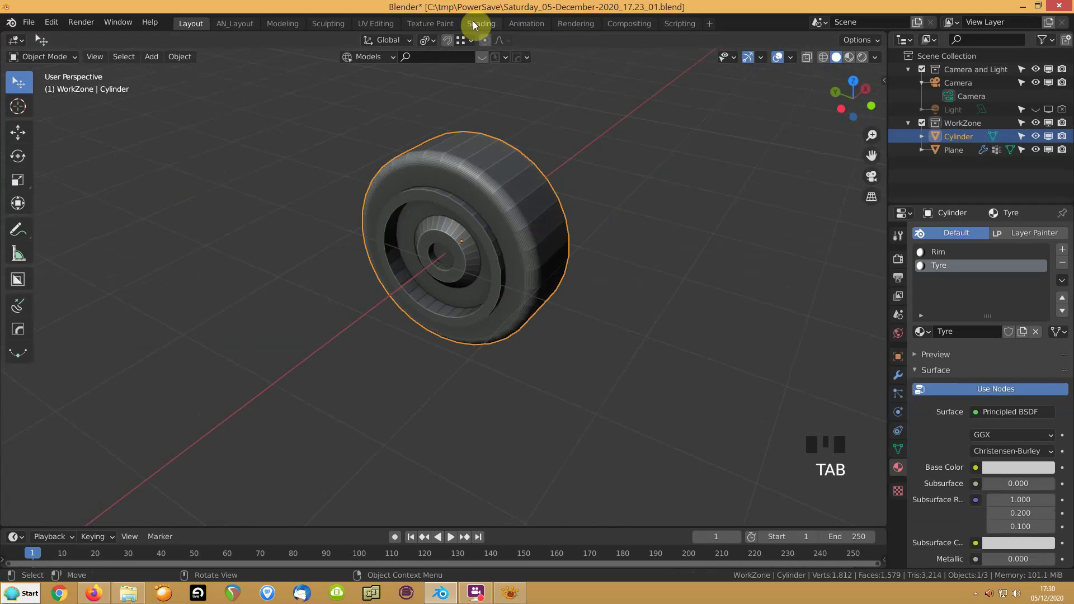
pyautogui.click(386, 24)
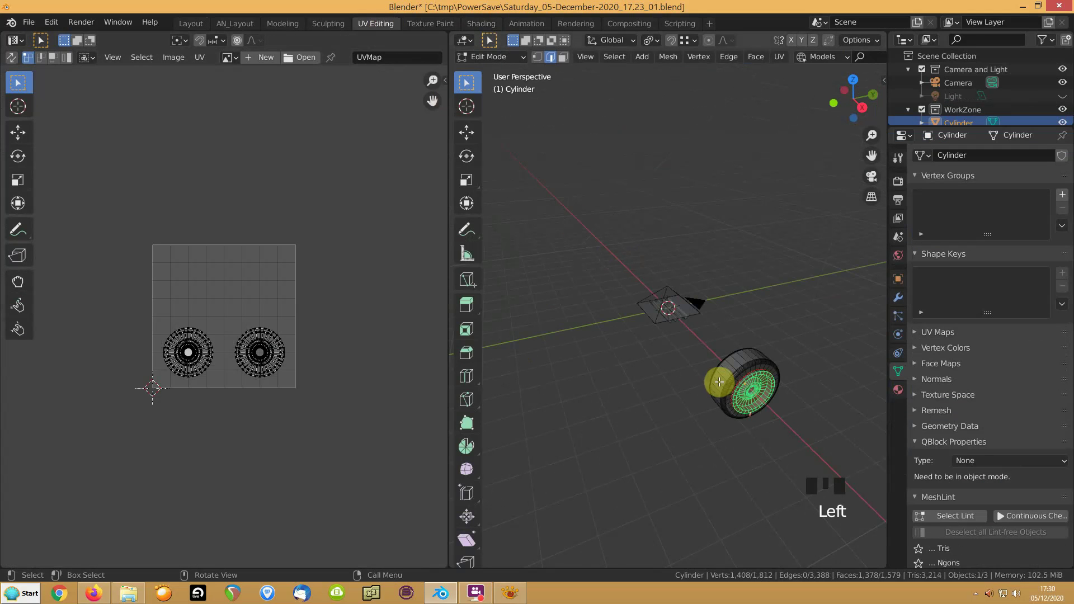
pyautogui.press('KP_Decimal')
pyautogui.scroll(-3, 620, 327)
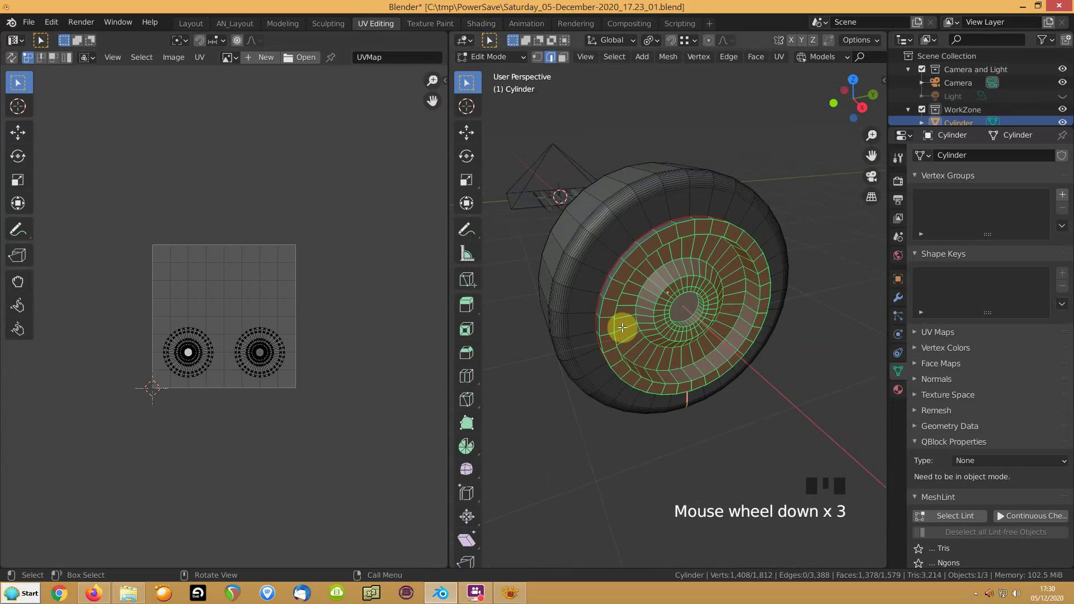
pyautogui.press('h')
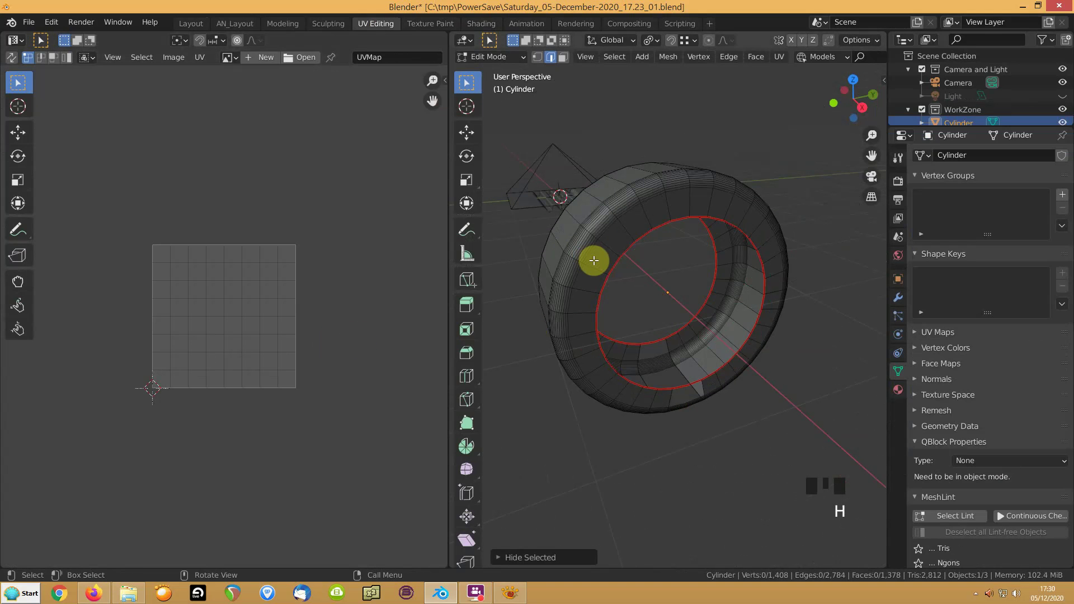
pyautogui.hotkey('alt', 'h')
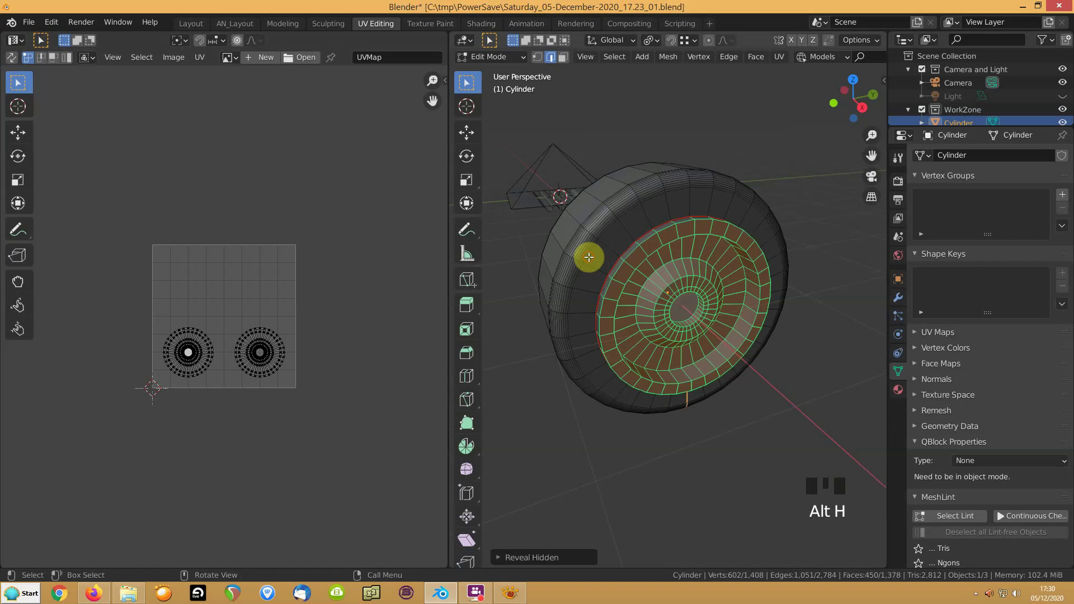
# Step: Select all linked faces of the tyre in face mode and reset their UVs
pyautogui.press('l')
pyautogui.press('3')
pyautogui.click(589, 257)
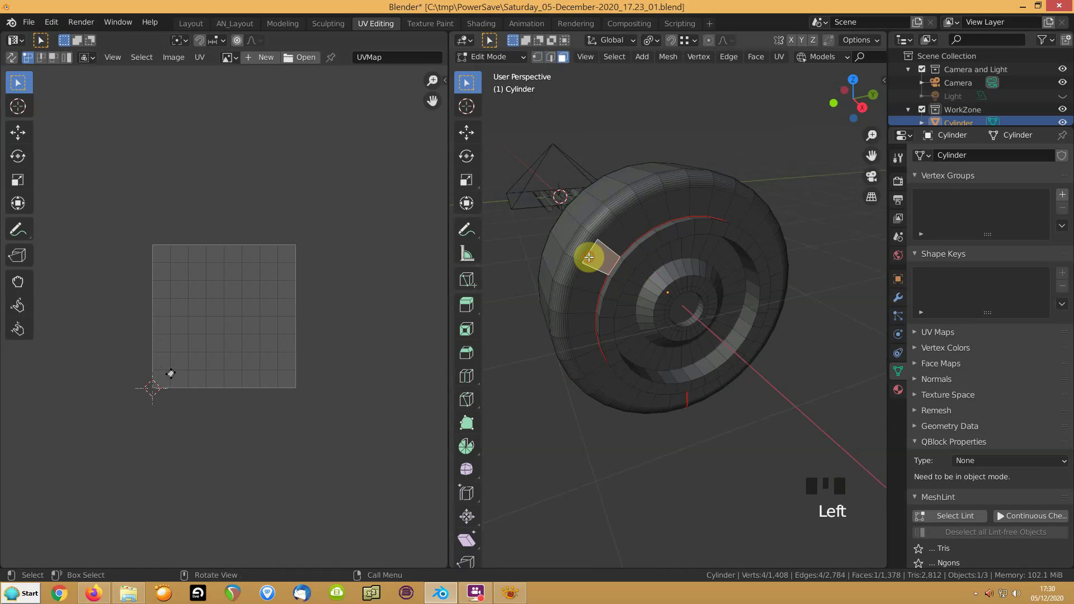
pyautogui.press('l')
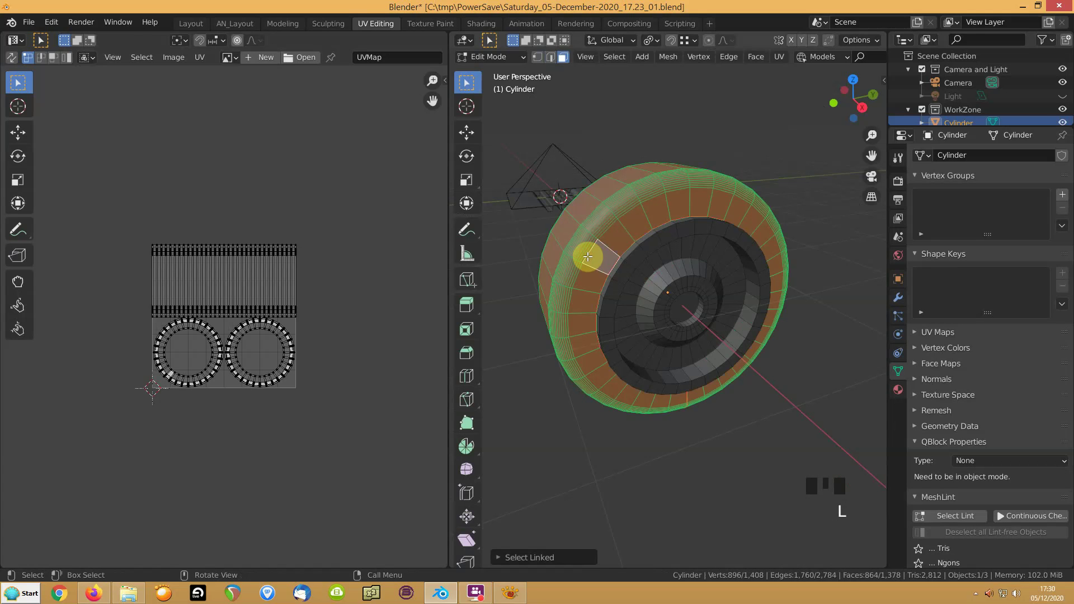
pyautogui.moveTo(586, 255); pyautogui.dragTo(660, 274, button='middle')
pyautogui.press('u')
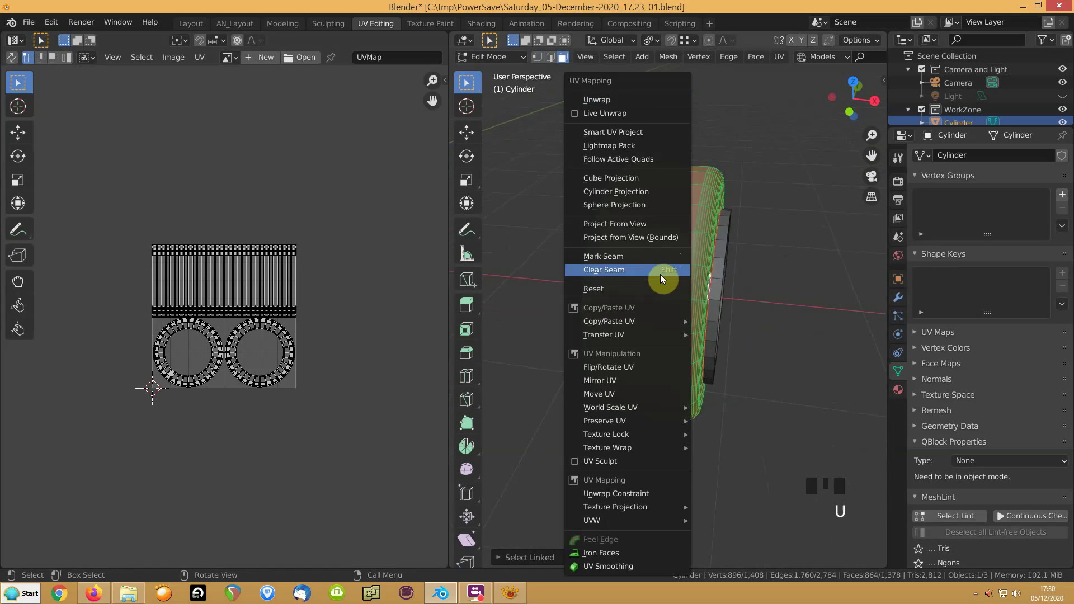
pyautogui.click(627, 288)
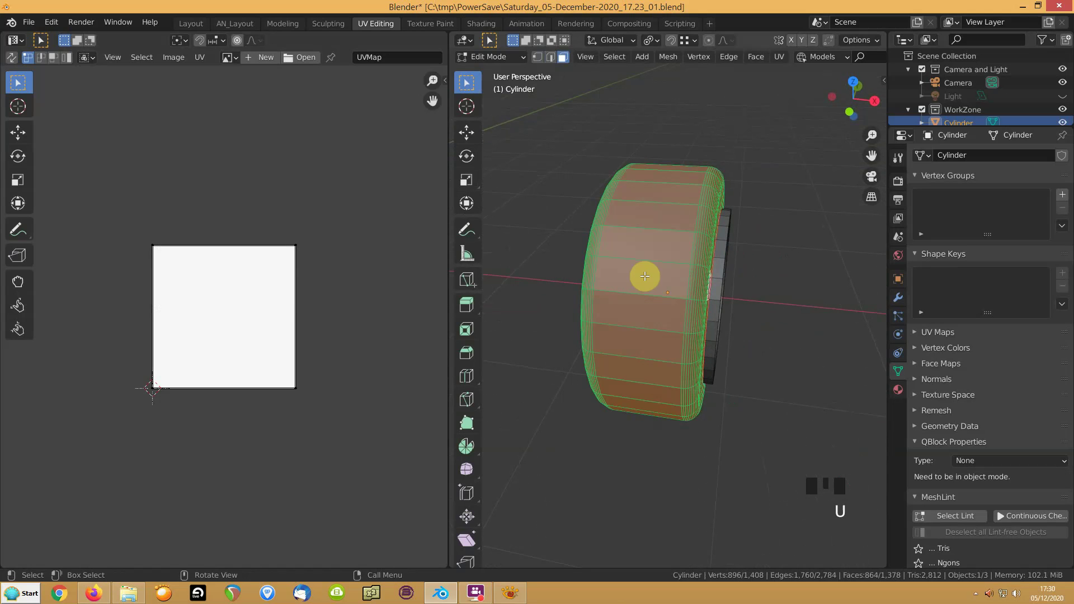
# Step: Unwrap the linked tyre faces with Follow Active Quads from one tread face using Length Average, and pack the resulting UV islands
pyautogui.click(640, 284)
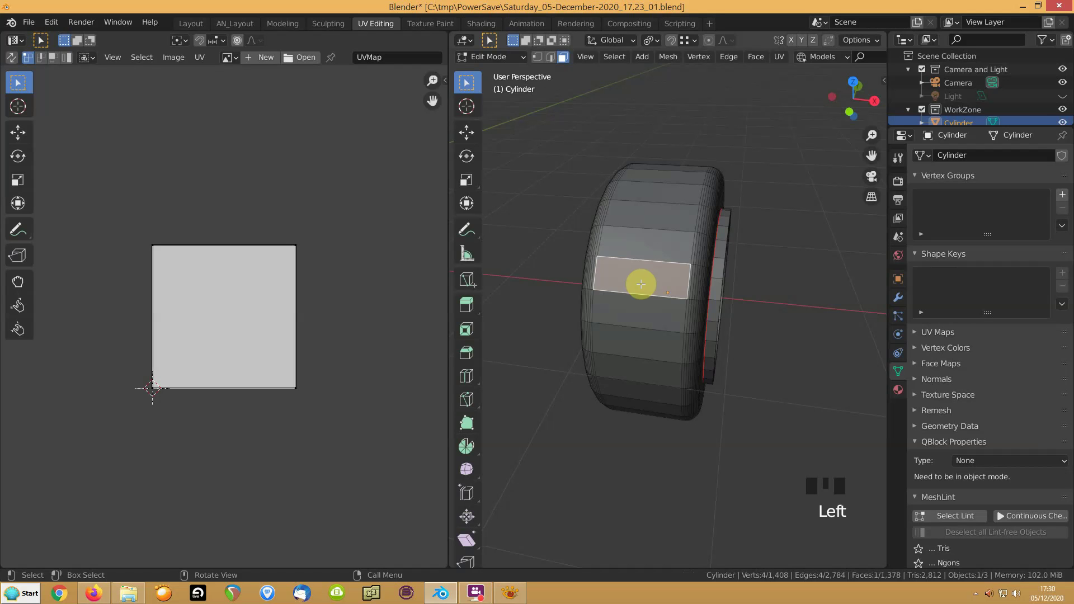
pyautogui.press('l')
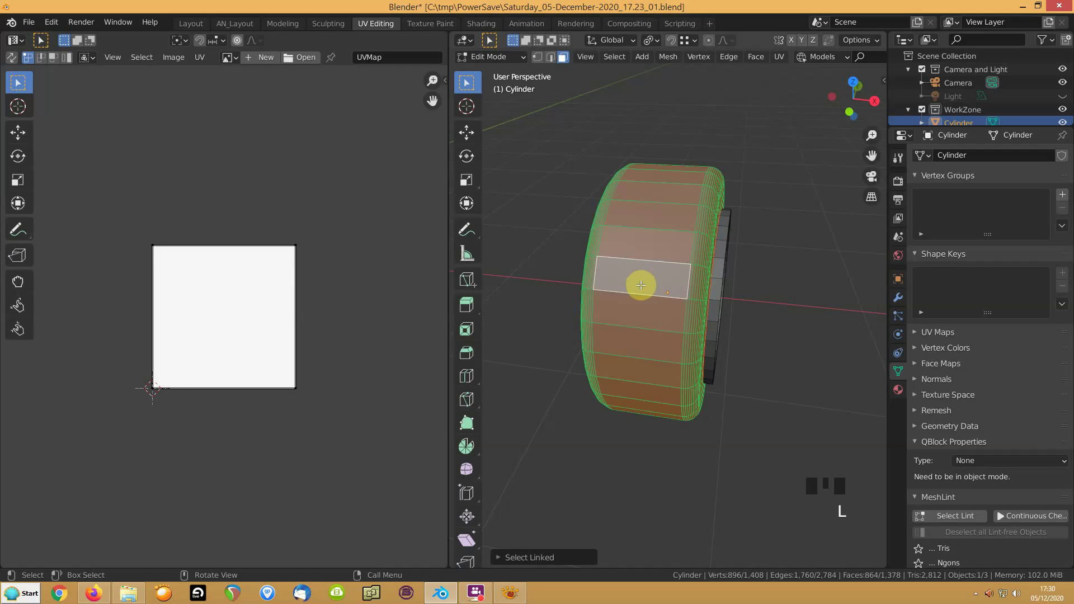
pyautogui.press('u')
pyautogui.click(588, 159)
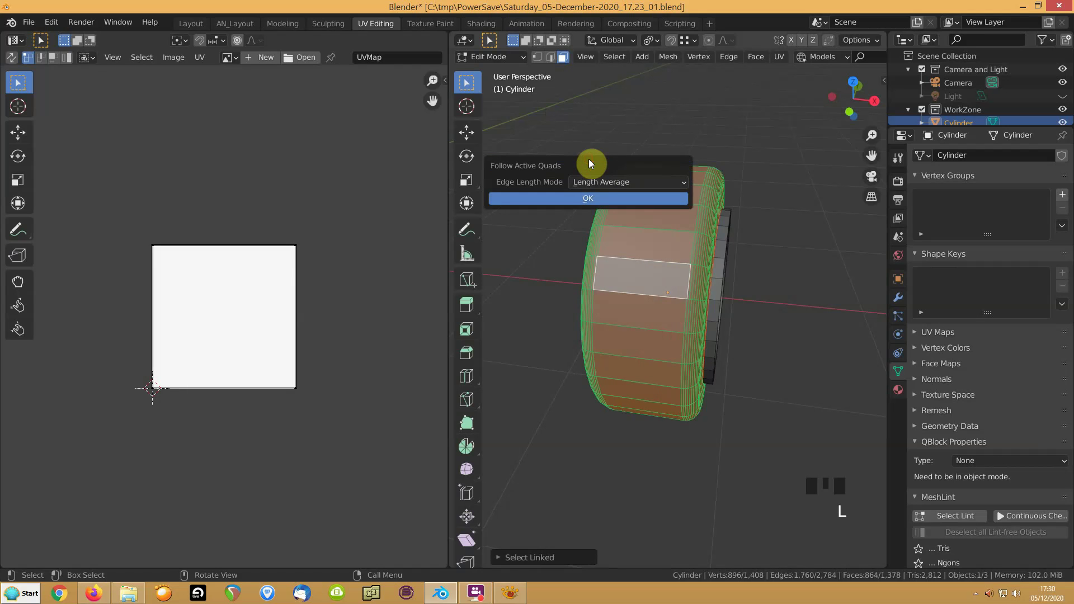
pyautogui.click(594, 197)
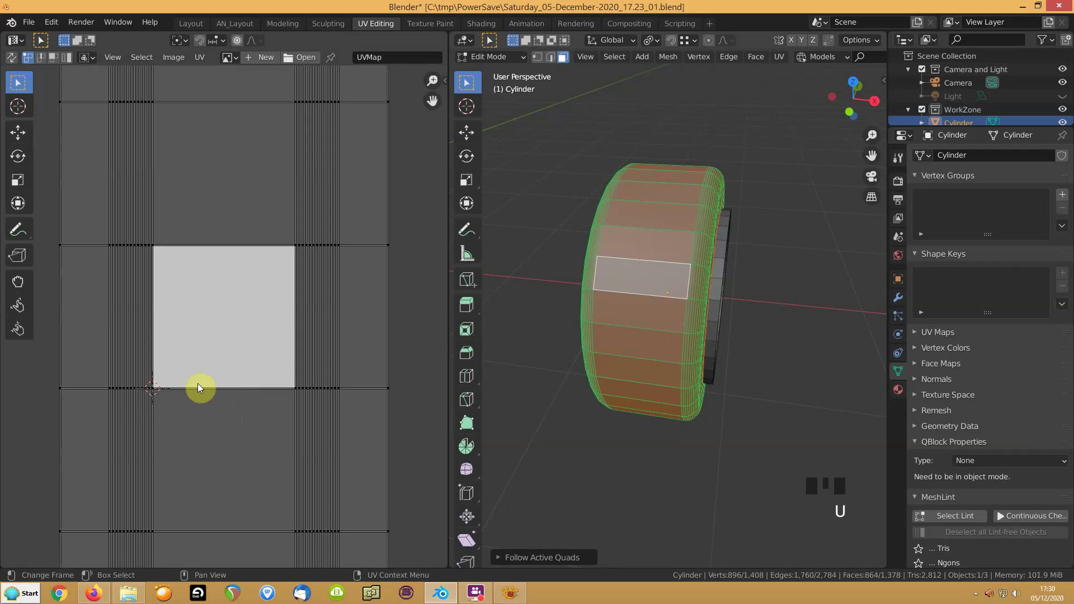
pyautogui.press('a')
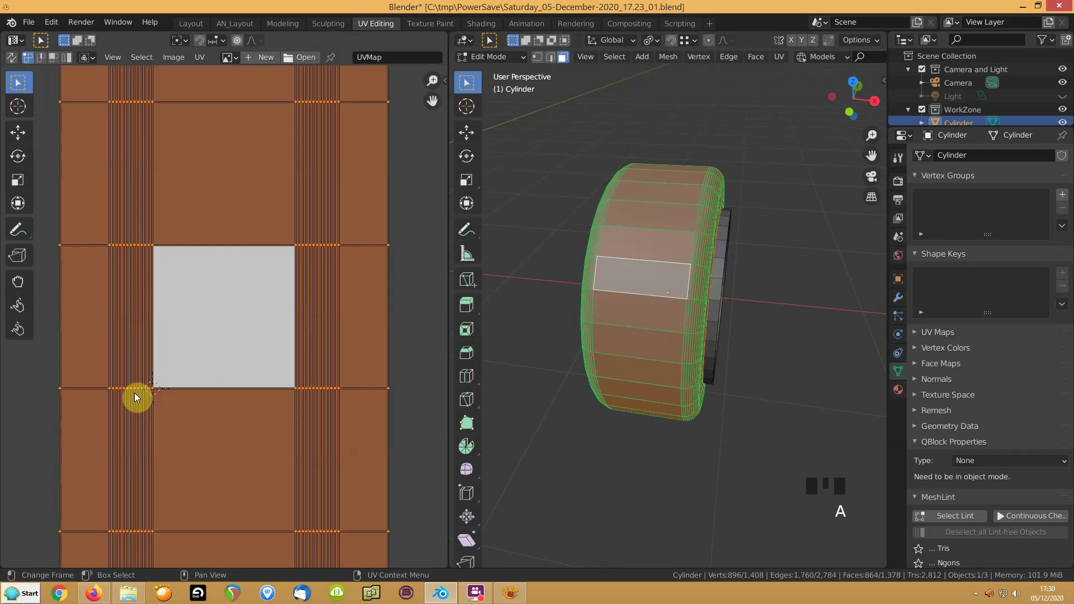
pyautogui.hotkey('ctrl', 'p')
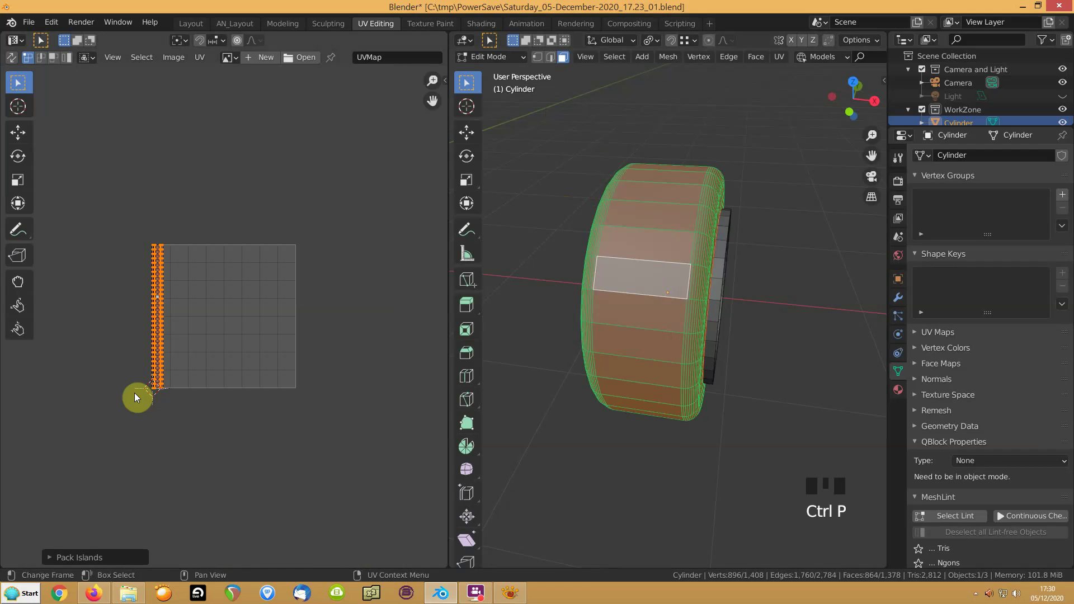
pyautogui.scroll(3, 134, 393)
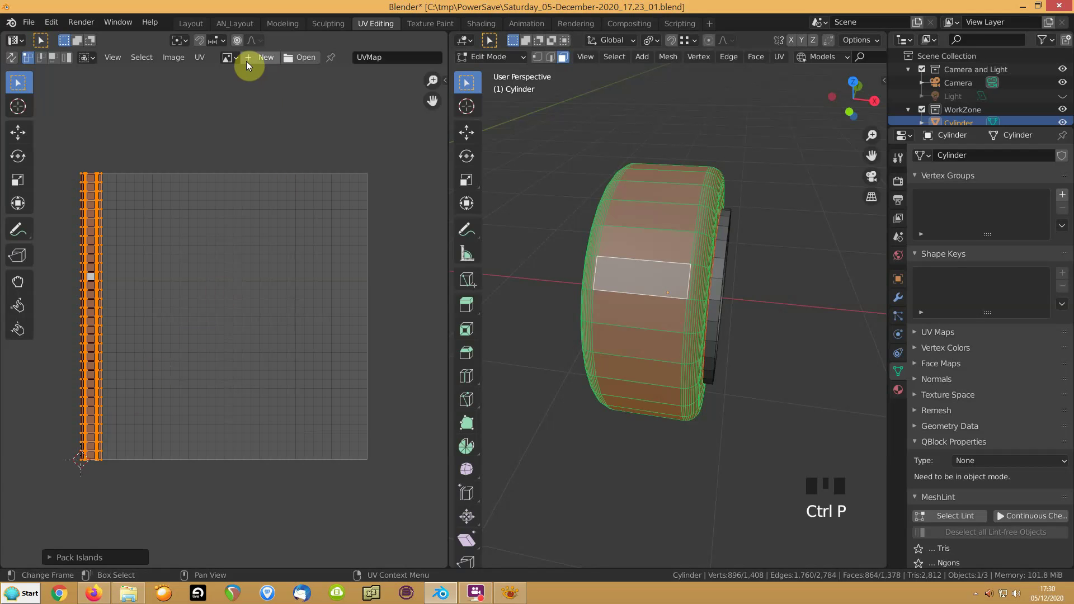
# Step: Open the normal map untitled1.png from C:\tmp\PowerSave as the background image for the tyre's UVs
pyautogui.click(309, 58)
pyautogui.scroll(-5, 343, 307)
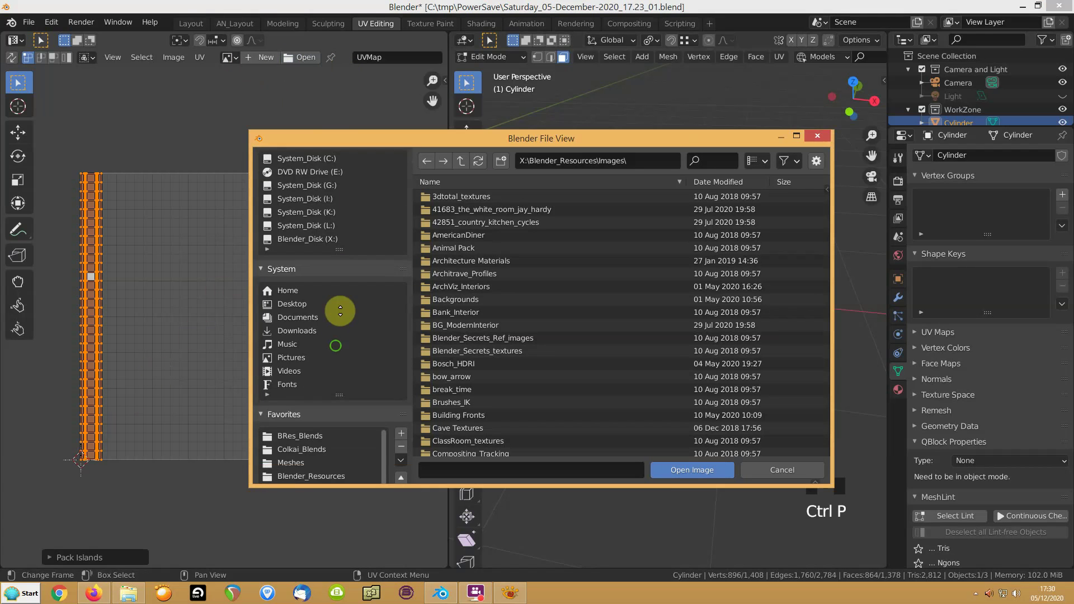
pyautogui.moveTo(353, 214)
pyautogui.mouseDown(button='middle')
pyautogui.moveTo(359, 237)
pyautogui.moveTo(356, 214)
pyautogui.mouseUp(button='middle')
pyautogui.scroll(-7, 297, 338)
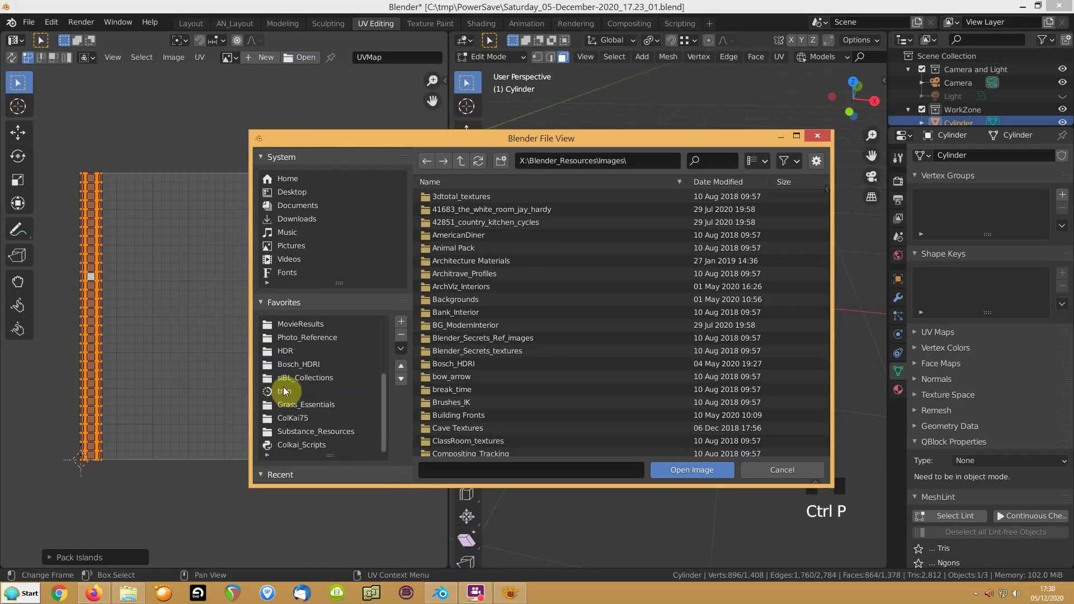
pyautogui.click(285, 391)
pyautogui.scroll(-5, 455, 258)
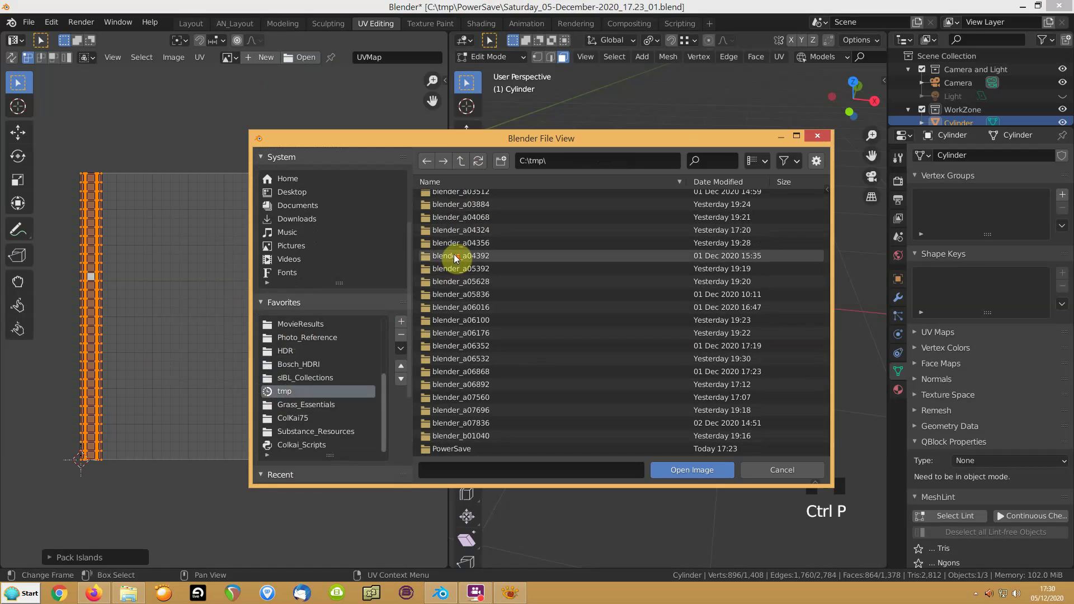
pyautogui.click(445, 449)
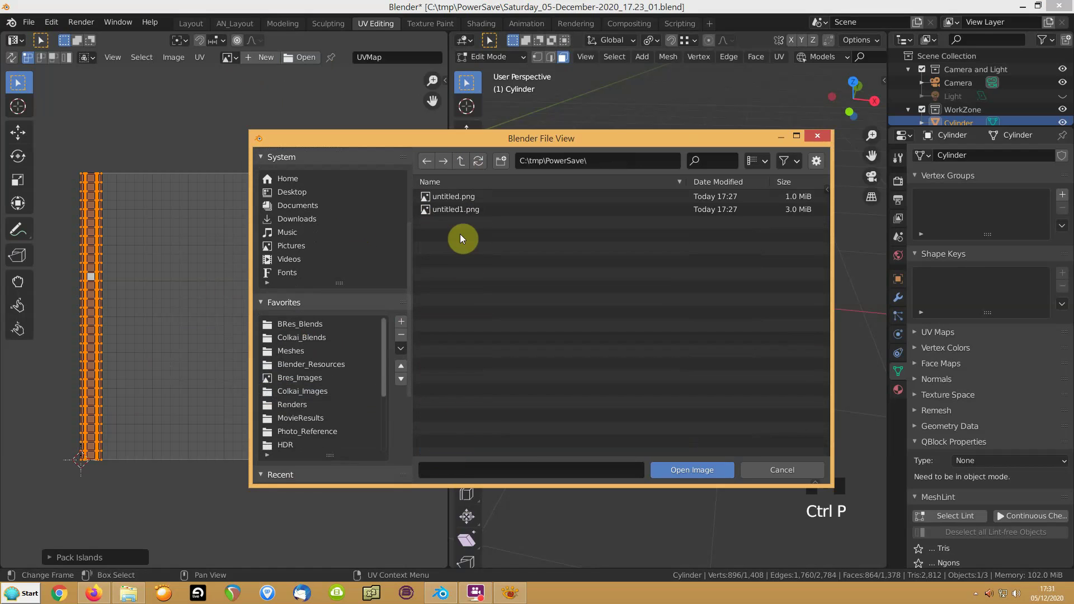
pyautogui.doubleClick(450, 209)
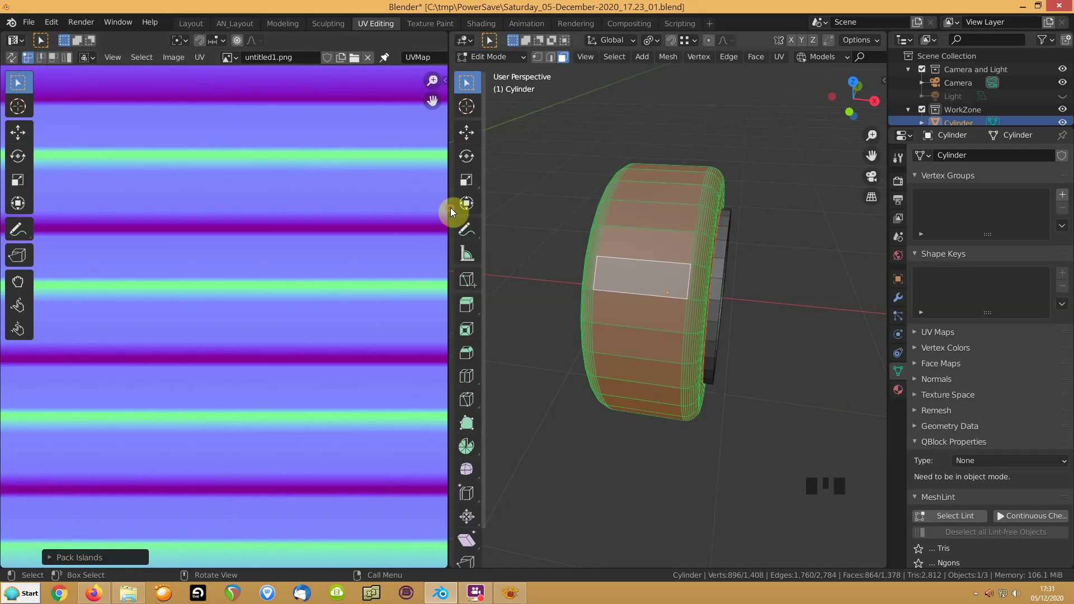
pyautogui.press('Home')
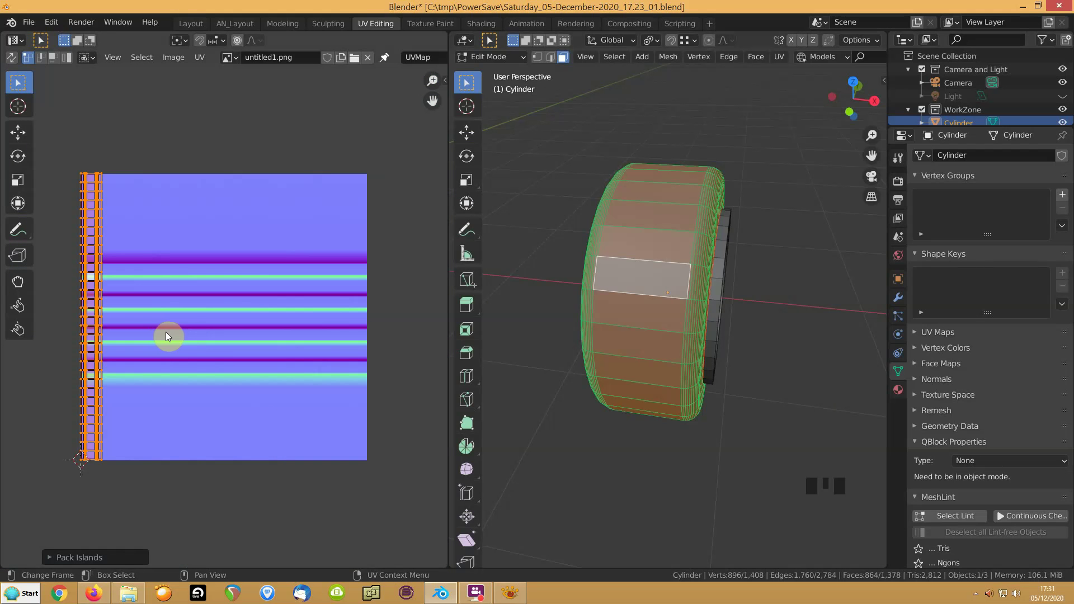
# Step: Rotate the tyre's UV strip by 90° and move it across the middle of the normal map's grooves
pyautogui.write('r90')
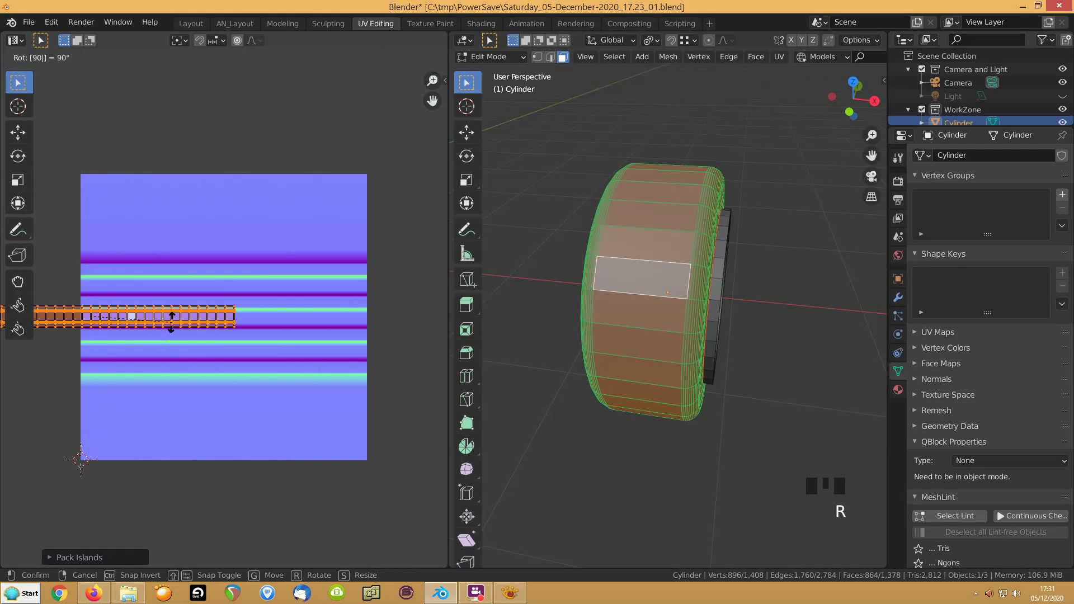
pyautogui.click(169, 328)
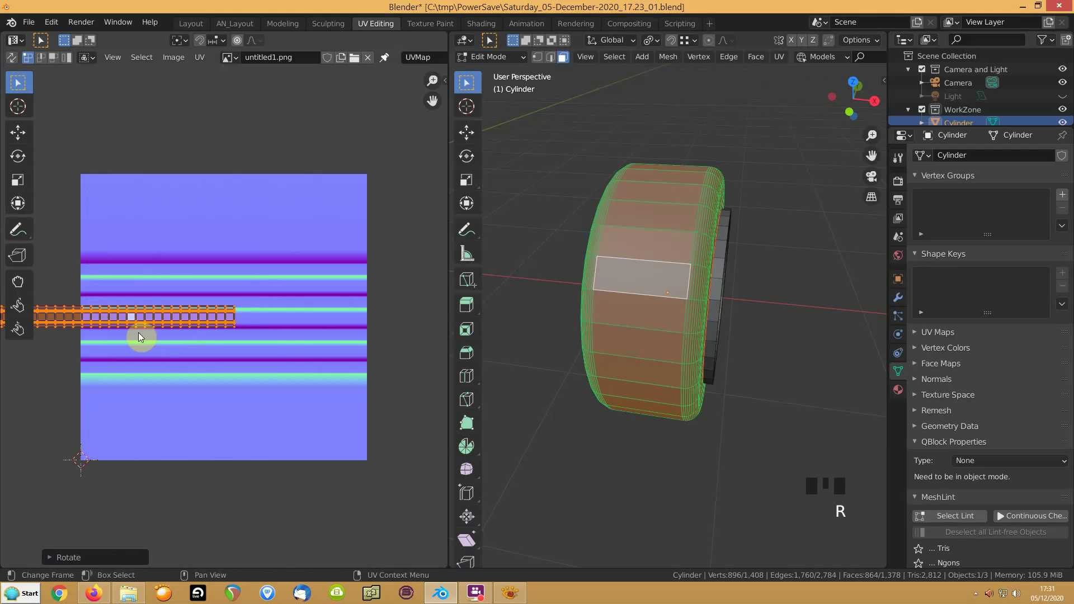
pyautogui.press('g')
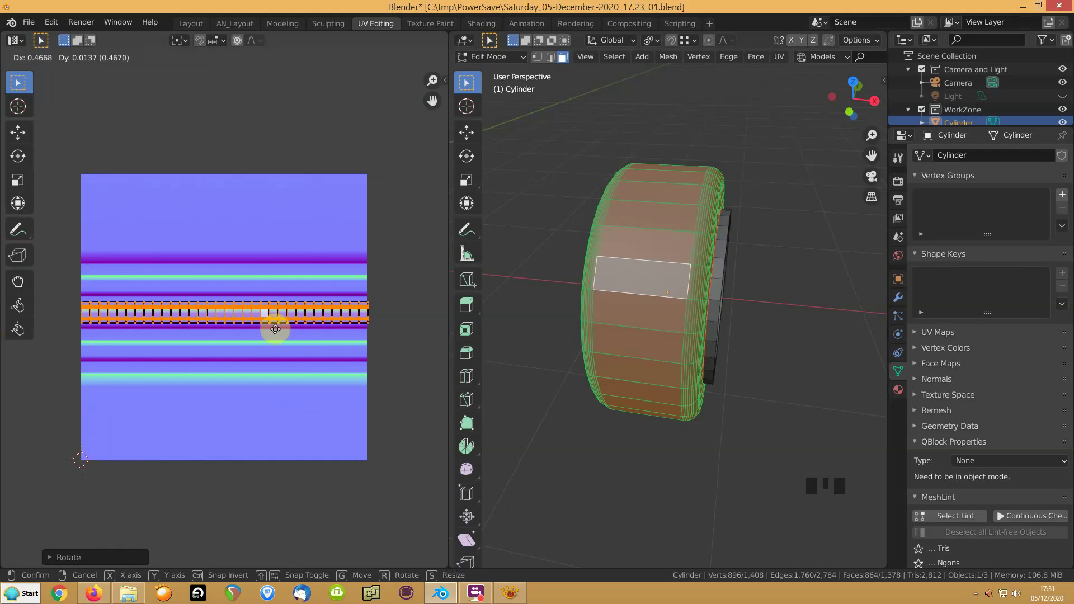
pyautogui.click(274, 329)
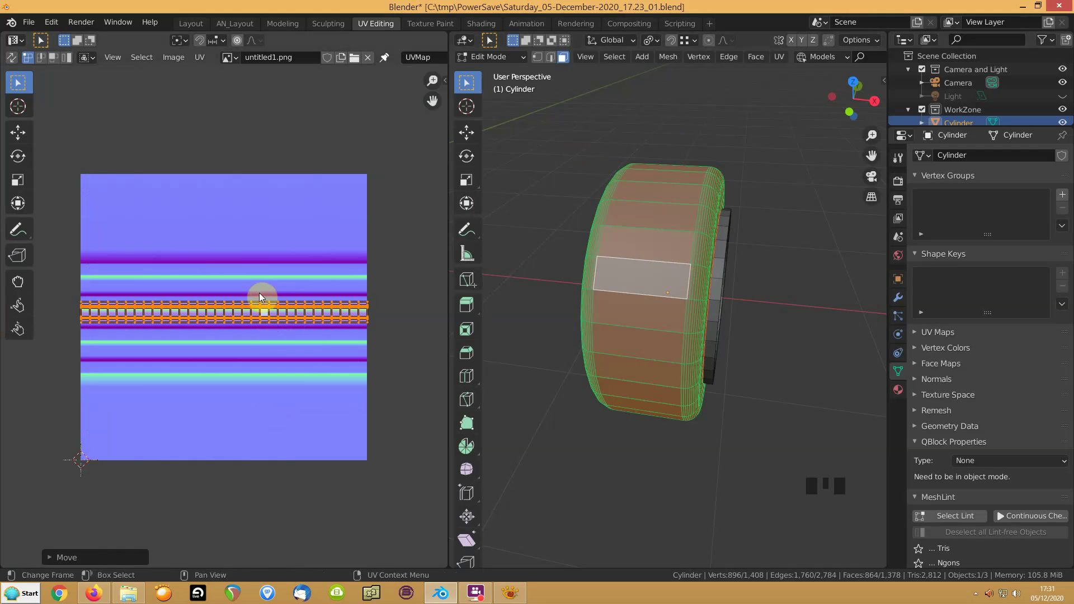
# Step: Scale the UV strip along Y until the wide tread faces span the map's grooved band
pyautogui.press('s')
pyautogui.press('y')
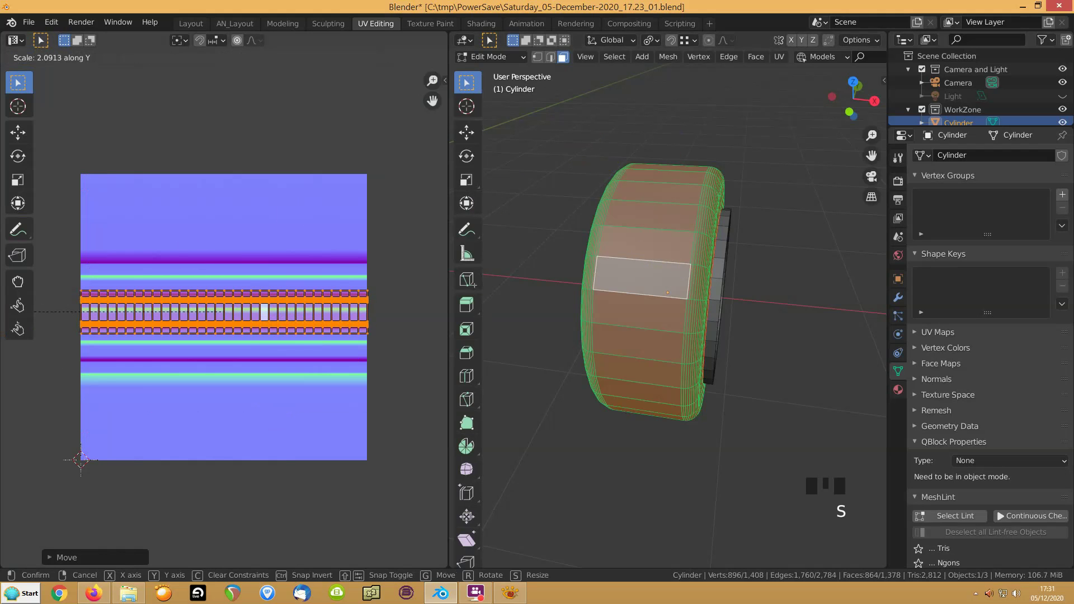
pyautogui.click(48, 408)
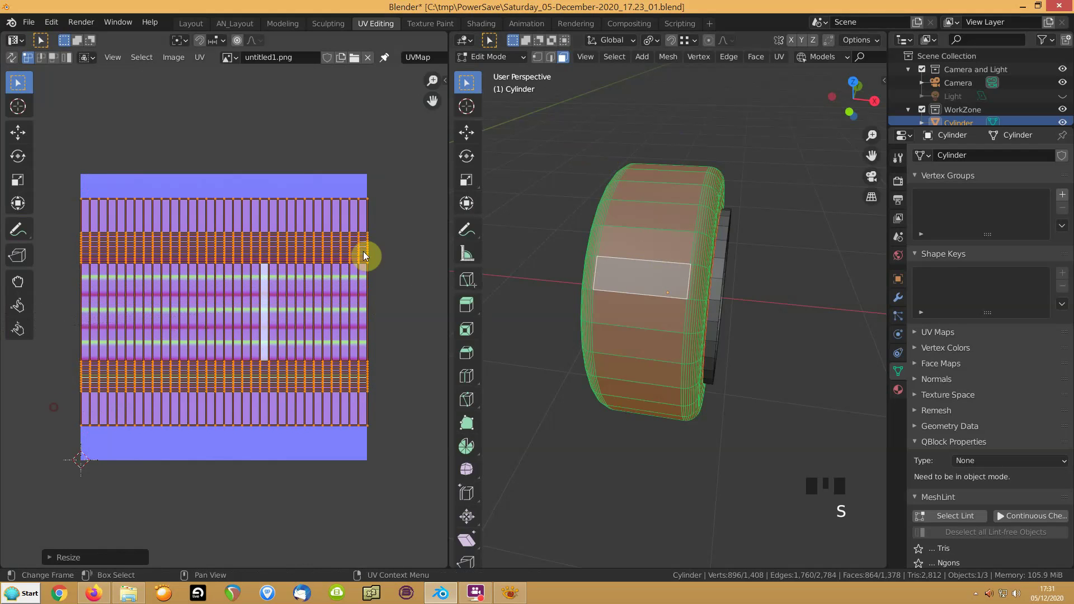
# Step: In the Shading workspace, turn the file browser area into a Shader Editor showing the Tyre material's nodes, with its sidebar hidden
pyautogui.click(474, 23)
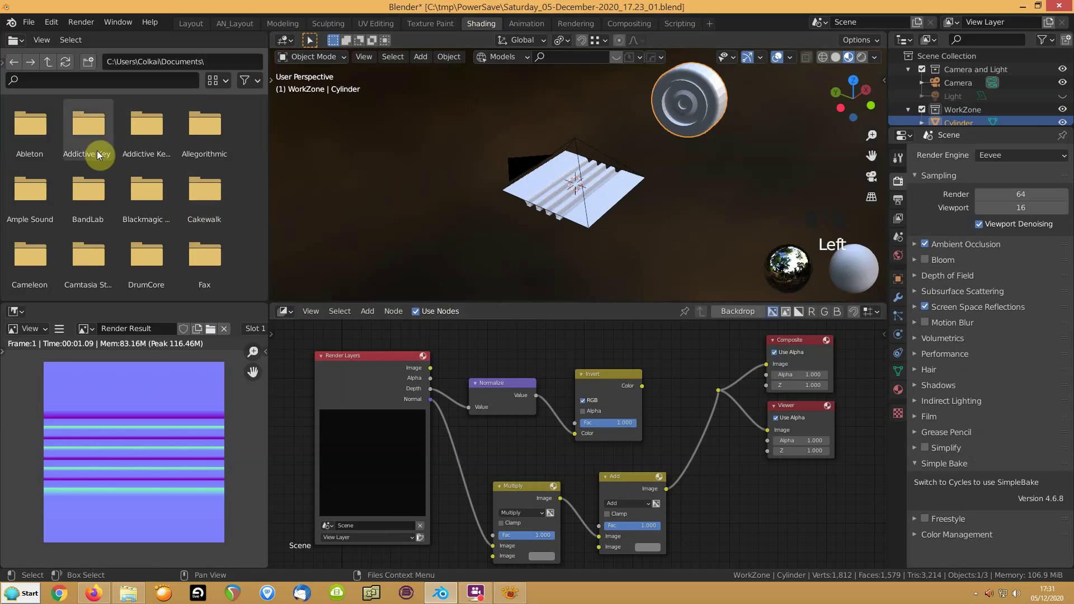
pyautogui.click(13, 41)
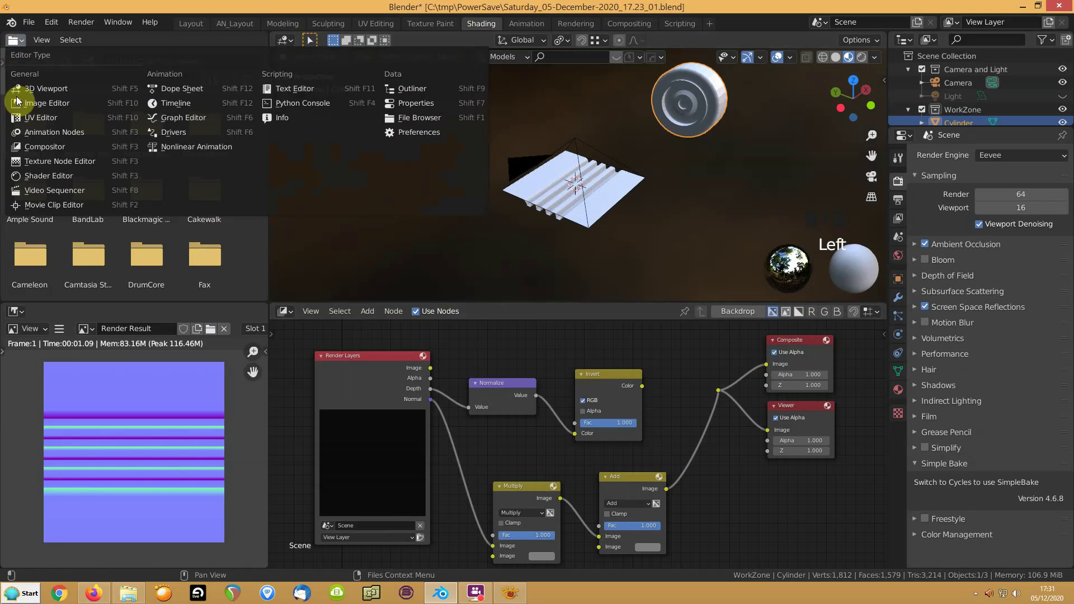
pyautogui.click(23, 175)
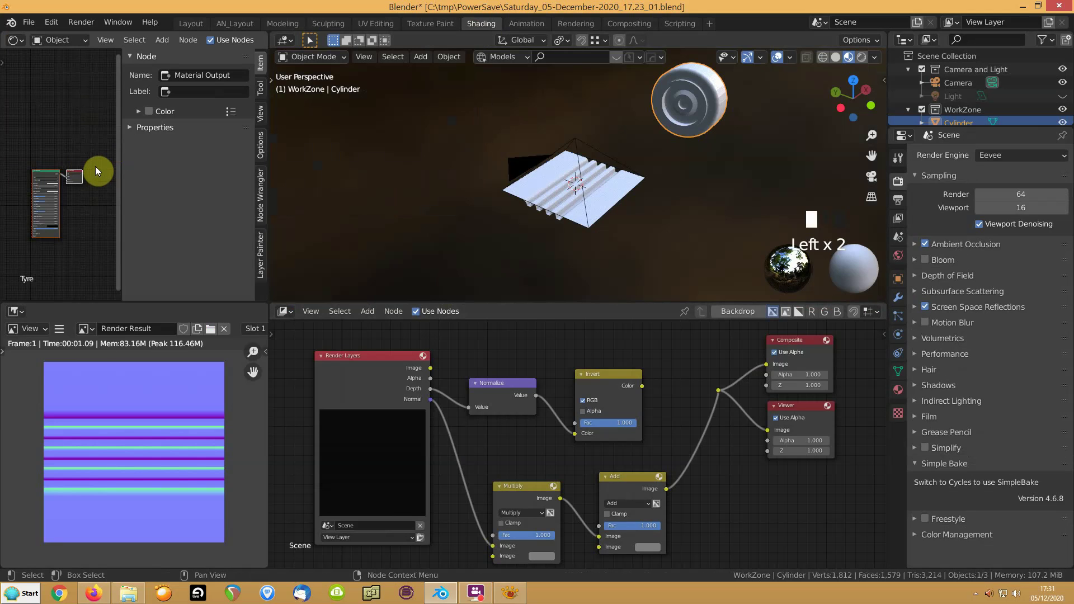
pyautogui.press('n')
pyautogui.click(897, 389)
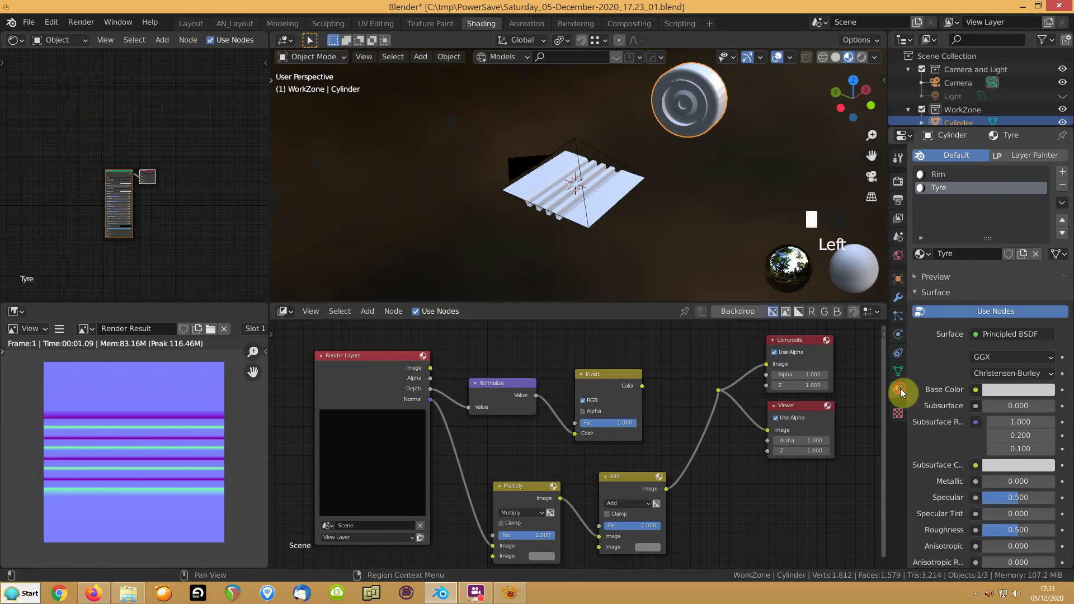
pyautogui.scroll(1, 149, 231)
pyautogui.moveTo(158, 215); pyautogui.dragTo(234, 215, button='middle')
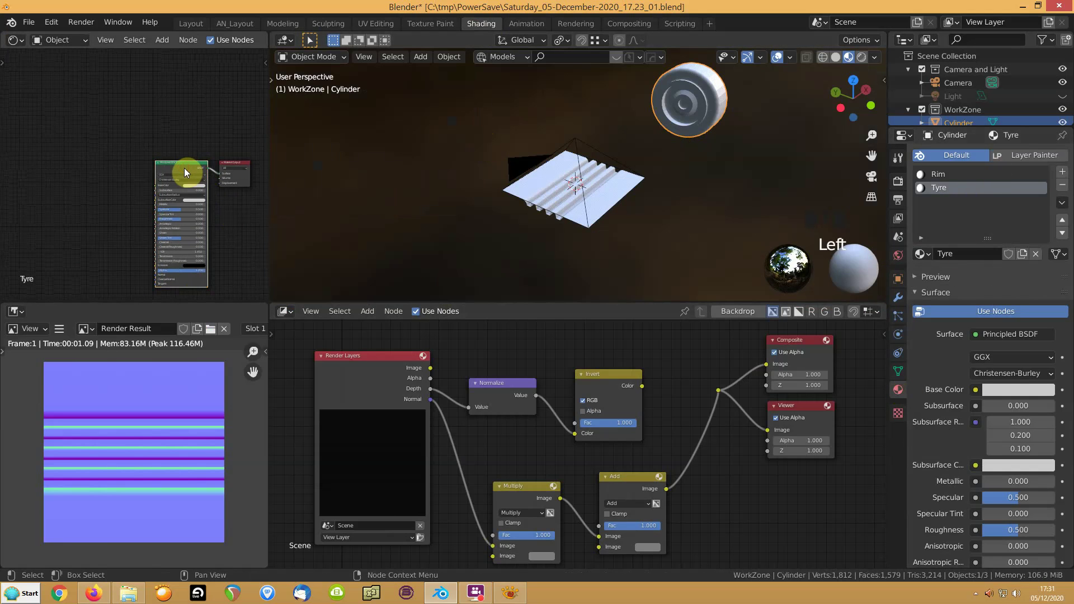
# Step: Add a mapped Image Texture setup to the Tyre's Principled BSDF base colour and assign untitled1.png to it
pyautogui.hotkey('ctrl', 't')
pyautogui.moveTo(183, 167); pyautogui.dragTo(122, 179, button='middle')
pyautogui.moveTo(122, 178); pyautogui.dragTo(84, 158)
pyautogui.scroll(5, 102, 193)
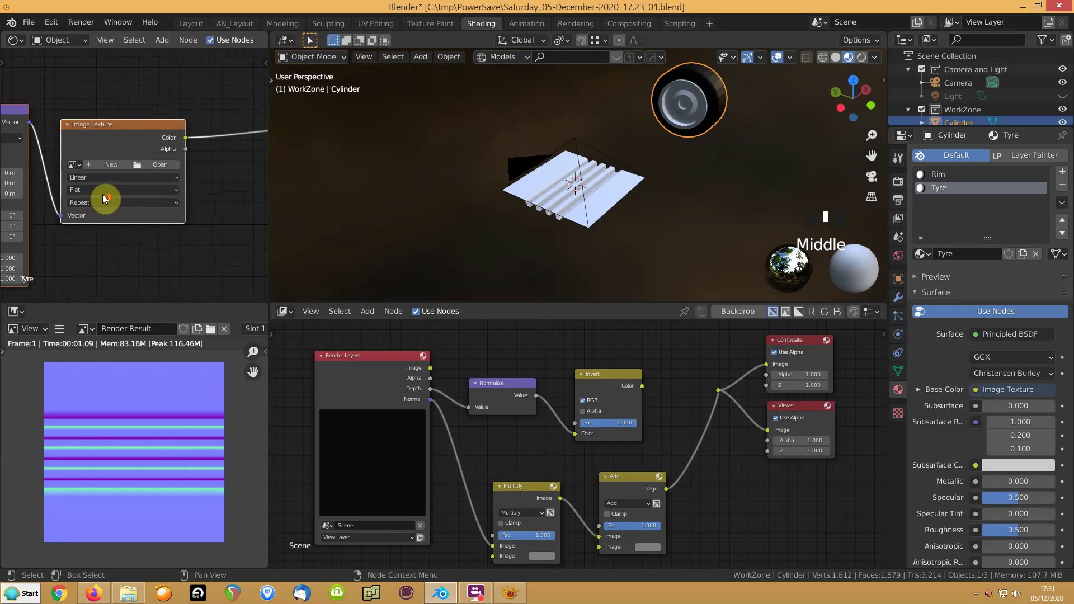
pyautogui.click(57, 161)
pyautogui.click(79, 195)
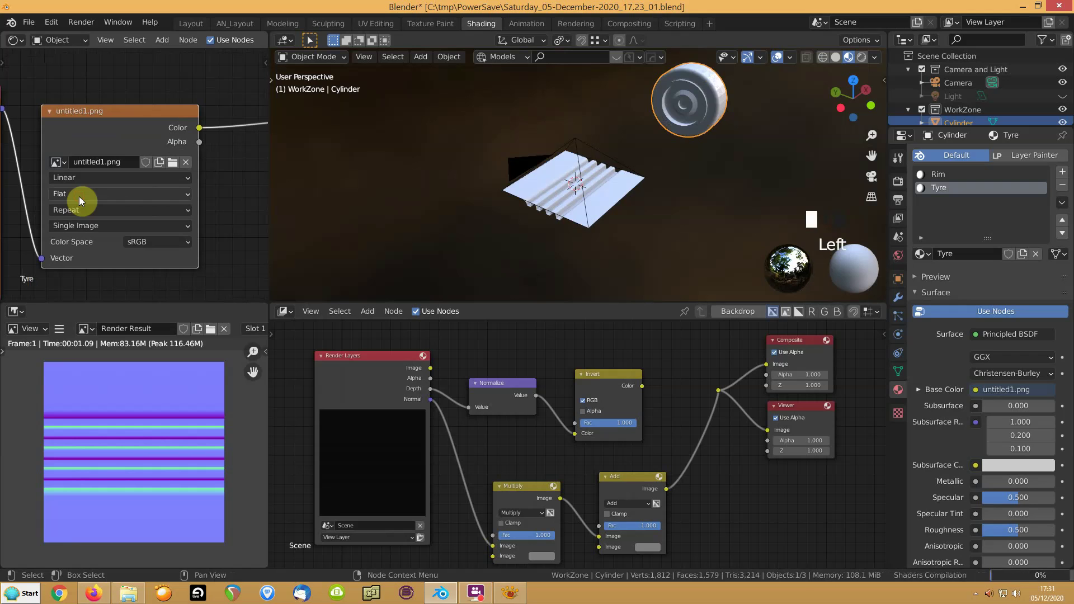
# Step: Frame the textured wheel, turn it to show the tread, and put it into Edit Mode
pyautogui.press('KP_Decimal')
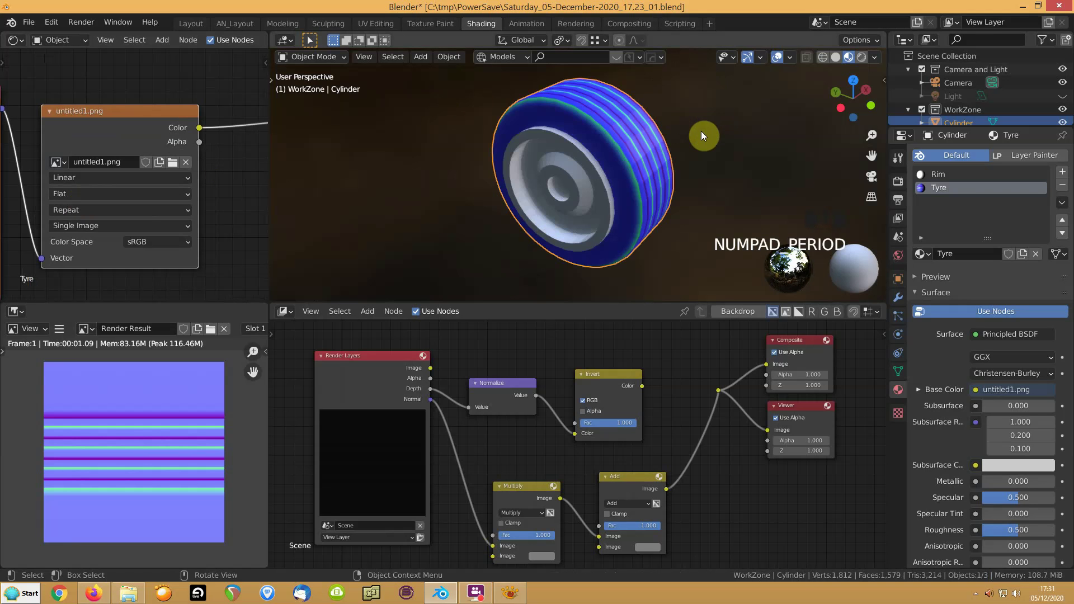
pyautogui.moveTo(653, 146); pyautogui.dragTo(489, 192, button='middle')
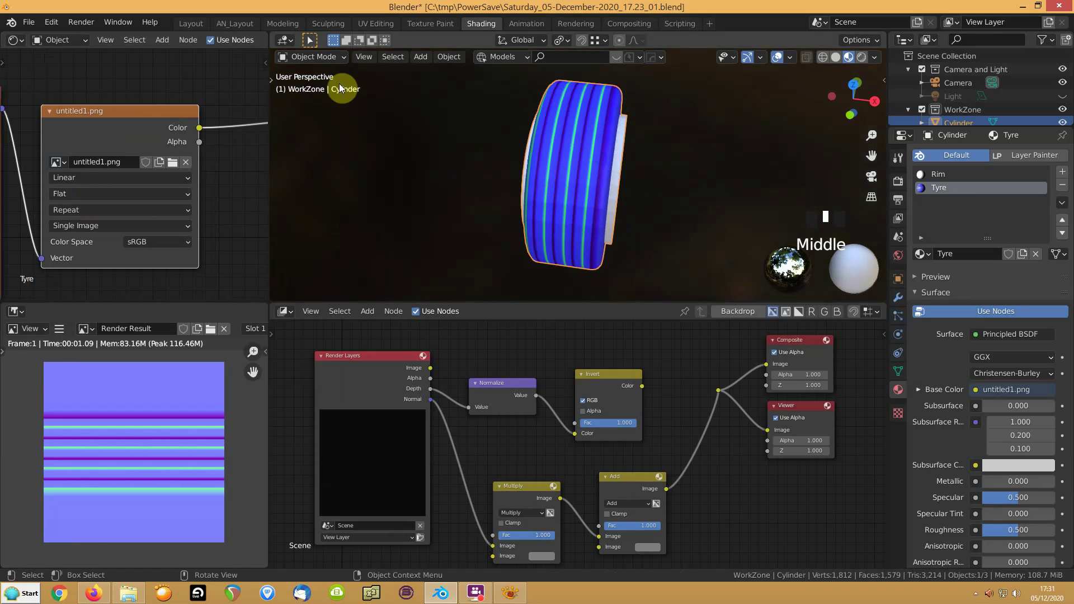
pyautogui.click(311, 56)
pyautogui.click(297, 84)
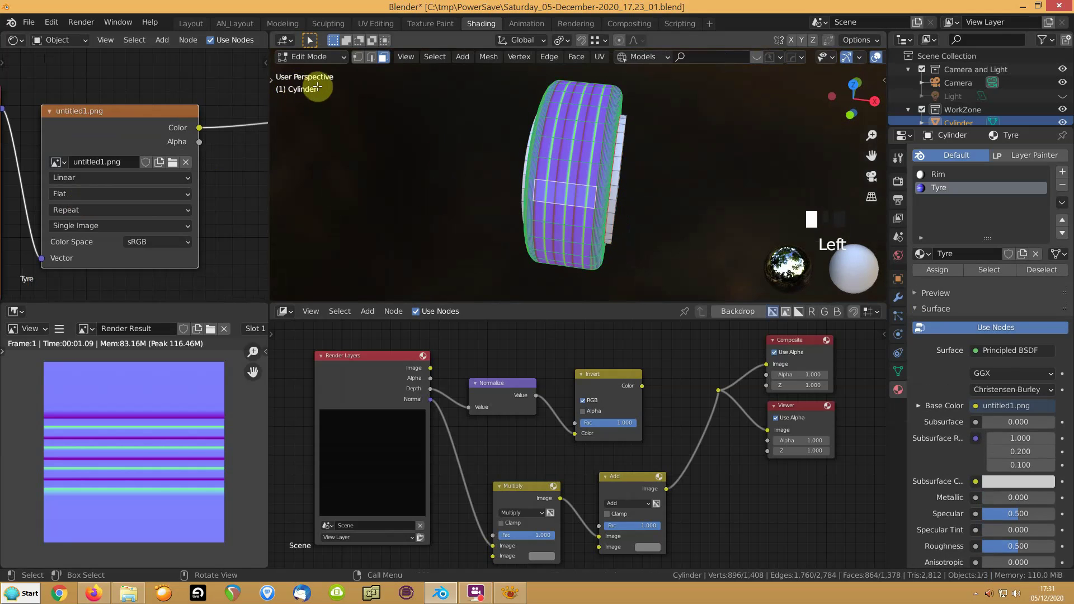
# Step: Turn the area showing the Render Result into a UV Editor and display untitled1.png behind the tyre's UVs
pyautogui.click(31, 326)
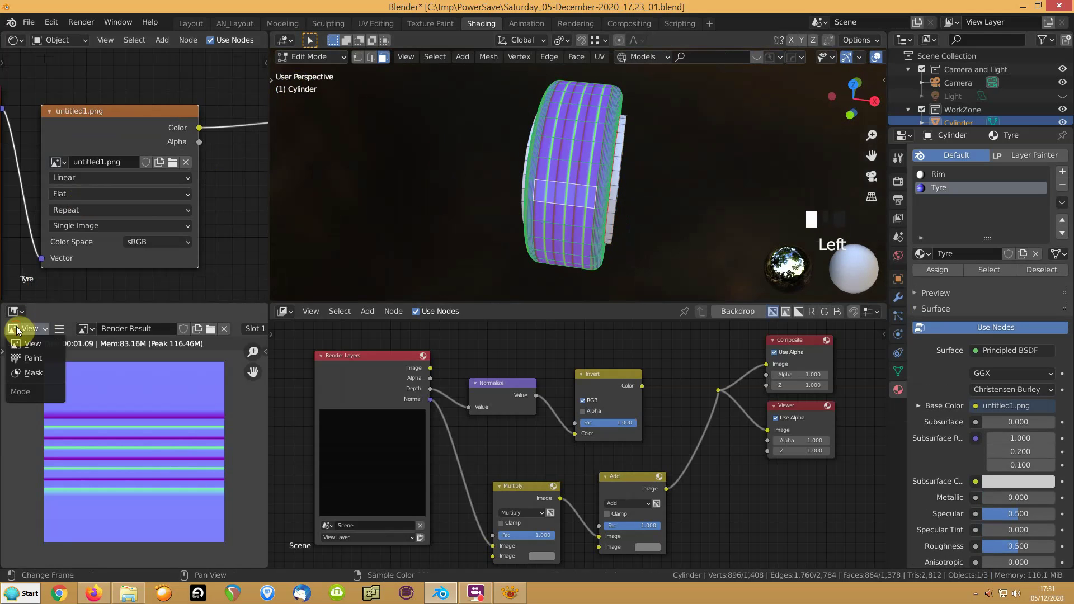
pyautogui.click(13, 311)
pyautogui.click(19, 389)
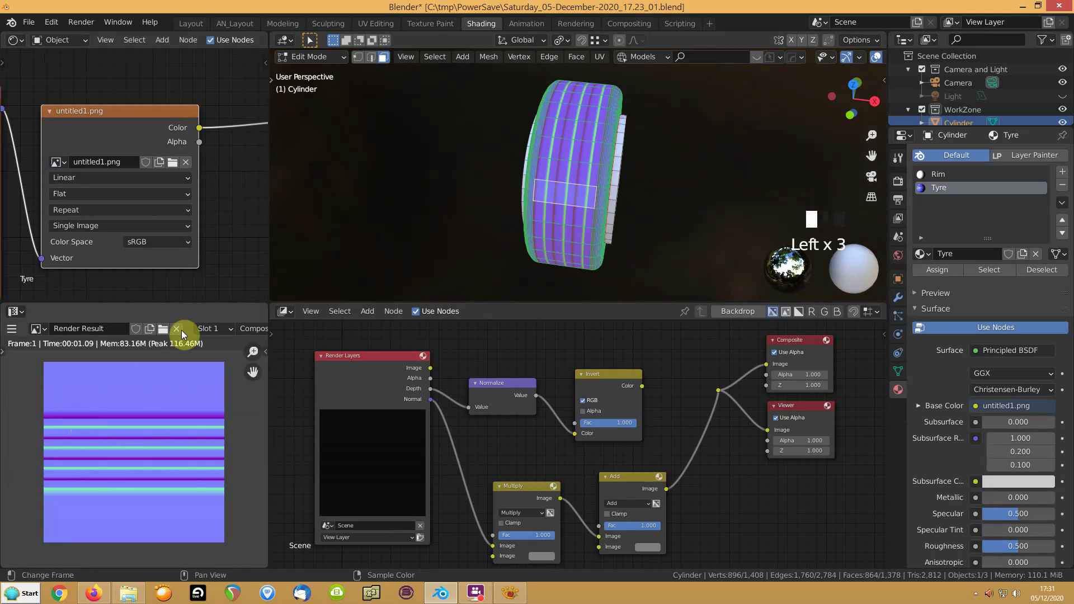
pyautogui.click(40, 328)
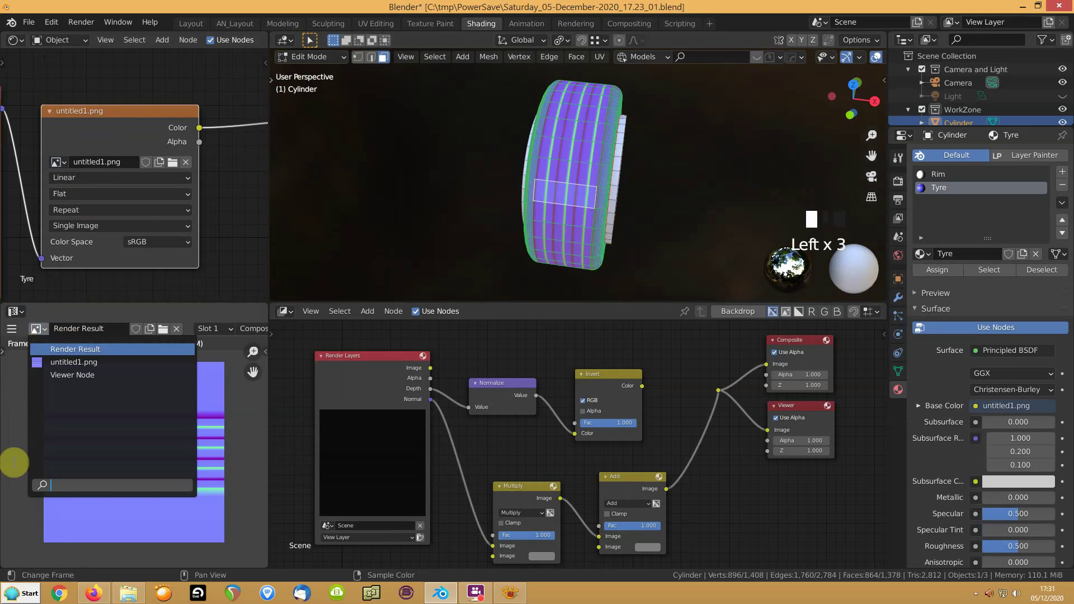
pyautogui.click(42, 363)
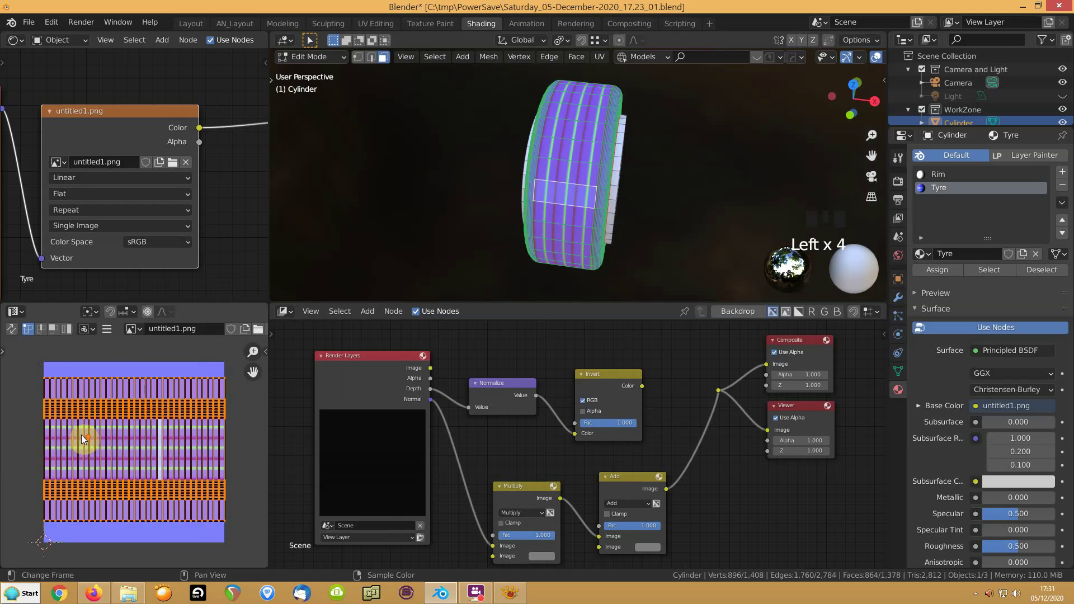
# Step: Scale the tyre's UV strip up along Y by about 1.5 so the grooves sit closer together on the tread
pyautogui.scroll(1, 82, 435)
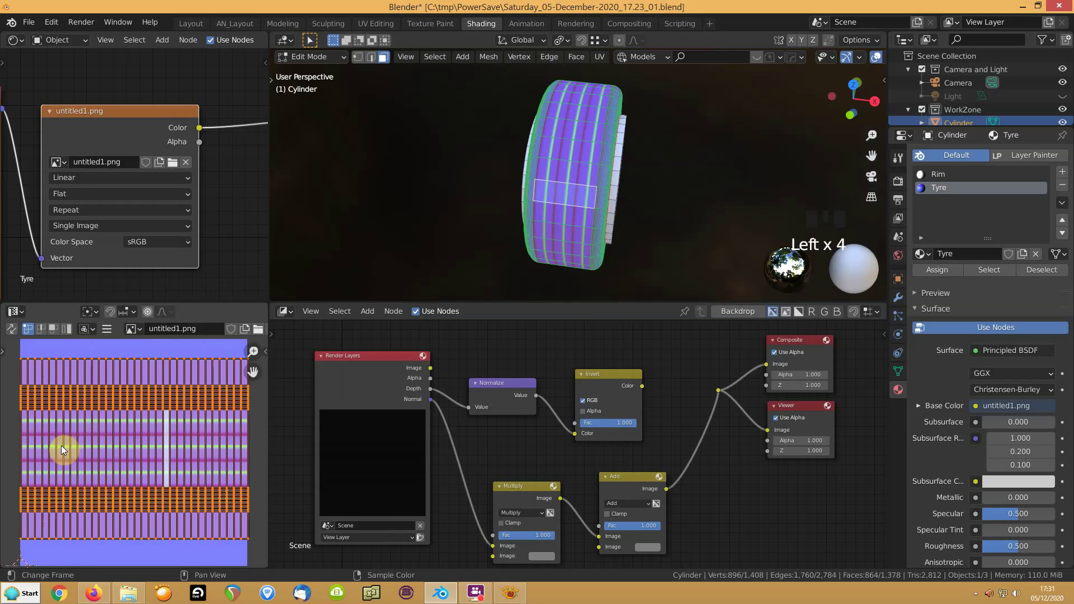
pyautogui.scroll(6, 554, 195)
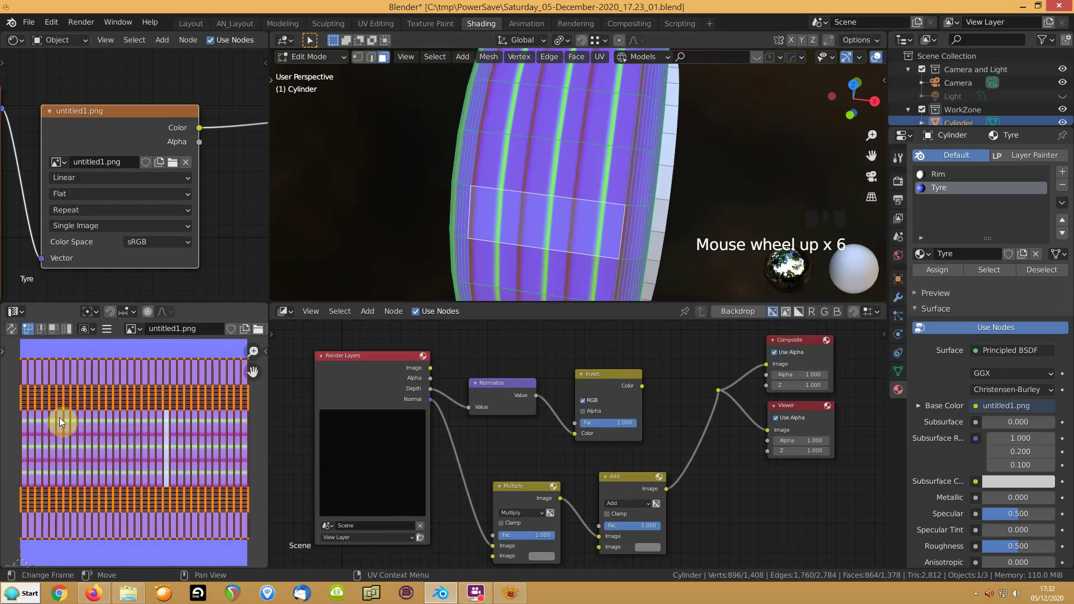
pyautogui.press('s')
pyautogui.press('y')
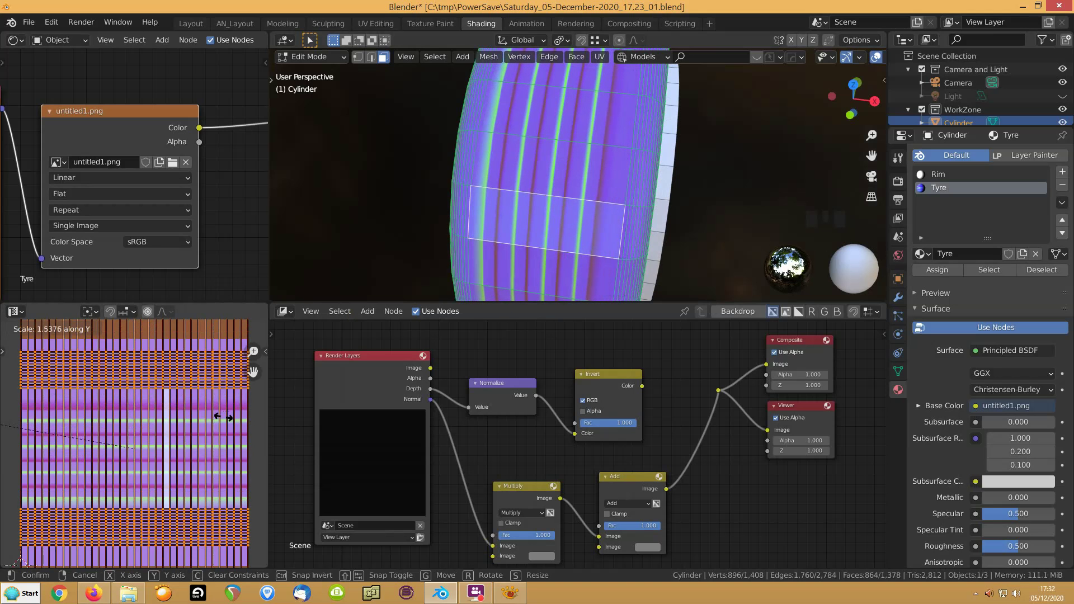
pyautogui.click(242, 414)
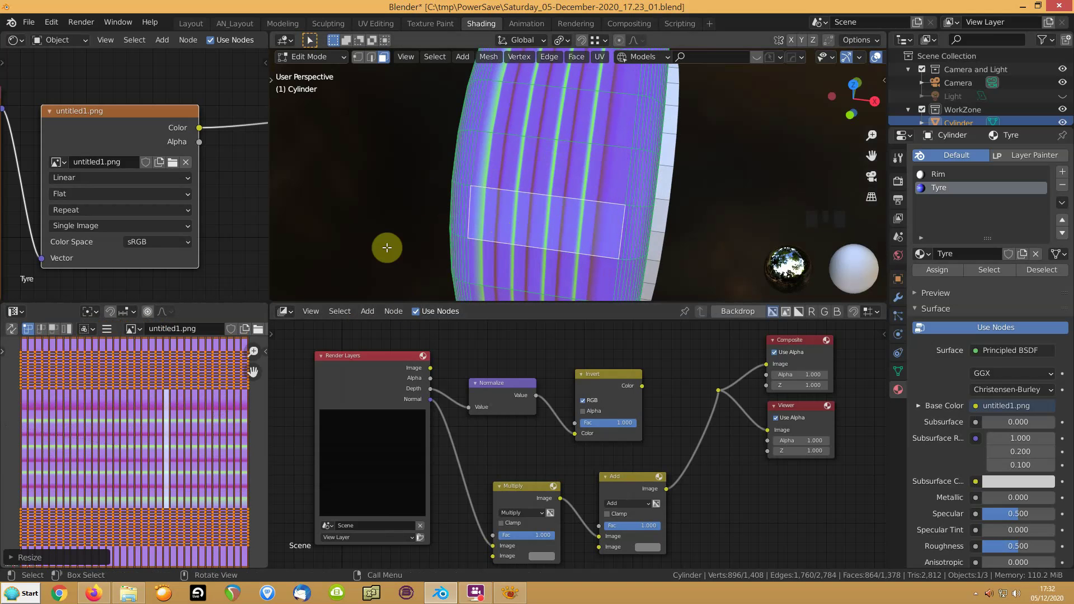
# Step: Shrink the tyre's UV strip slightly along Y and shift it slightly down to align the grooves with the wide tread faces
pyautogui.moveTo(512, 222); pyautogui.dragTo(593, 217, button='middle')
pyautogui.press('s')
pyautogui.press('y')
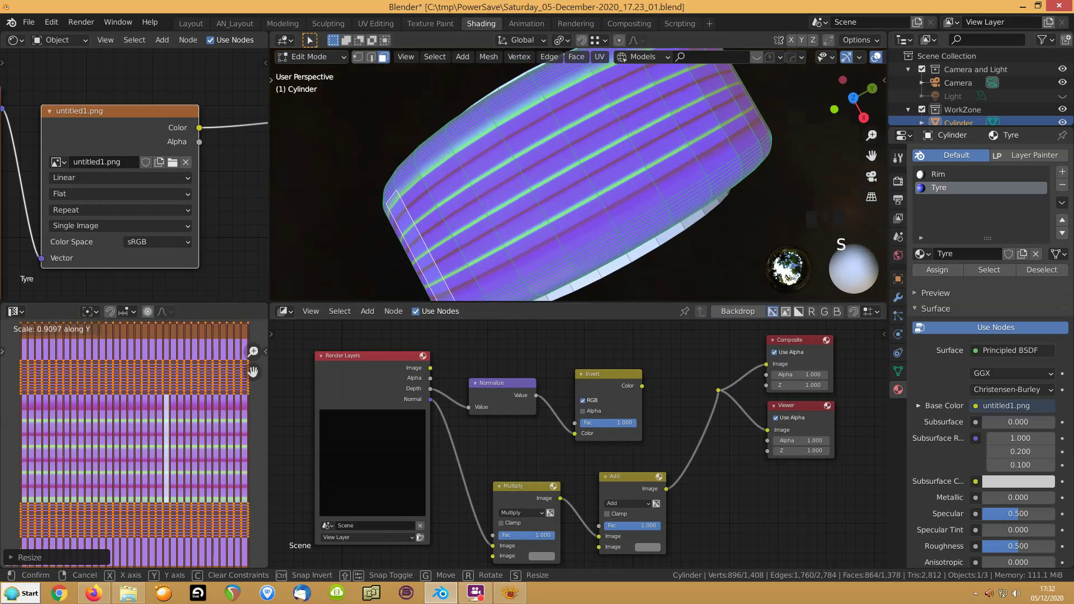
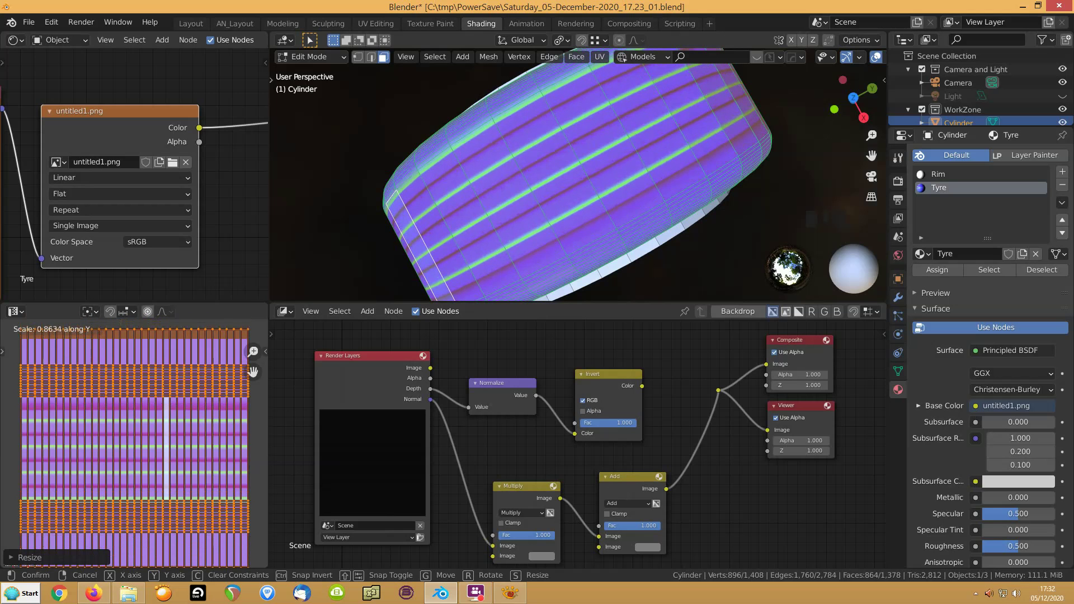
pyautogui.click(22, 461)
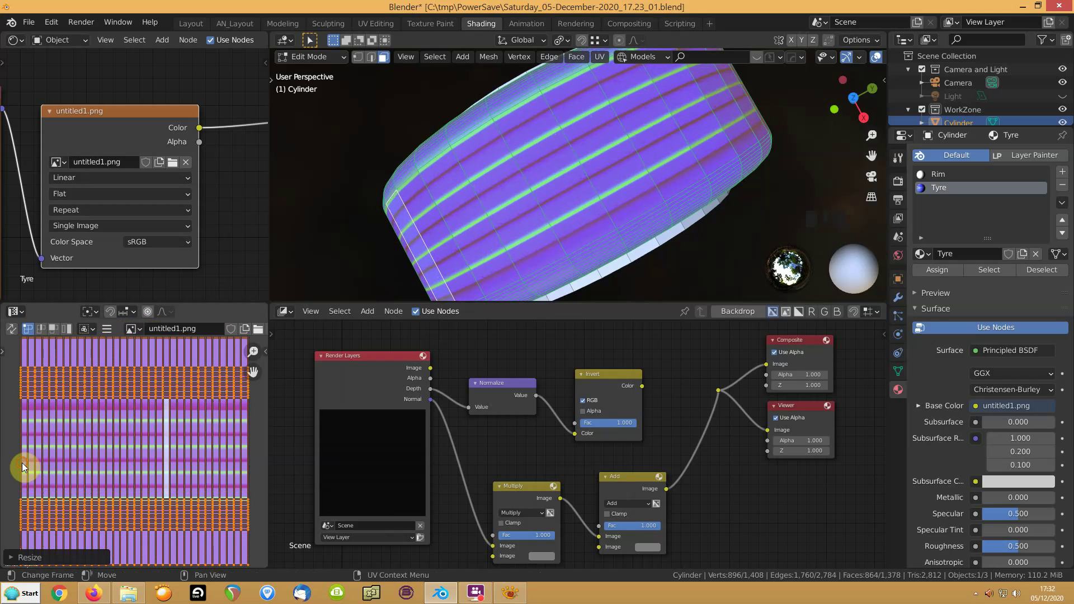
pyautogui.press('g')
pyautogui.press('y')
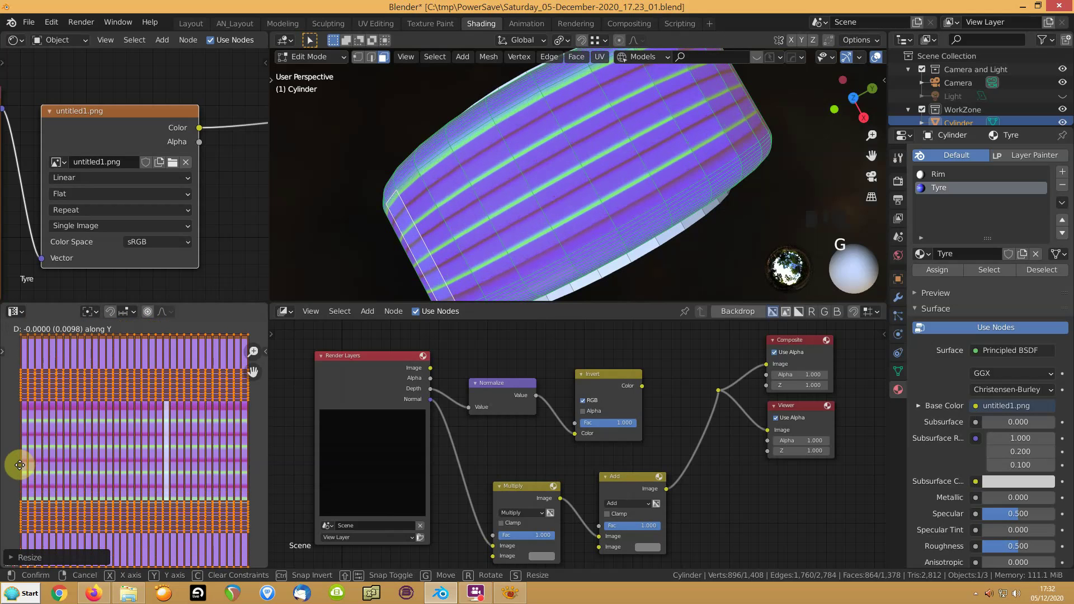
pyautogui.click(18, 469)
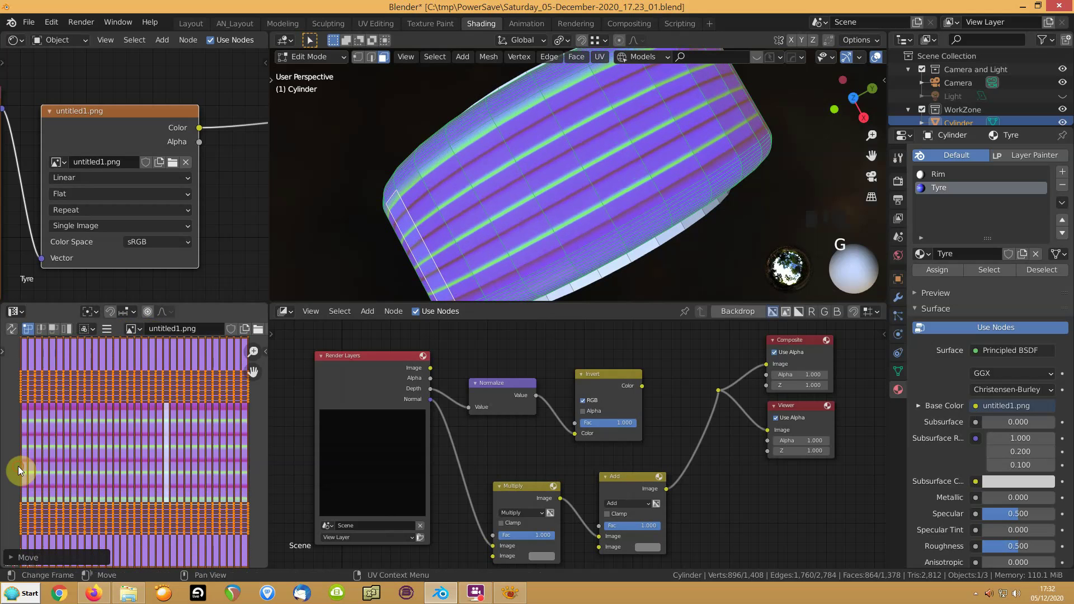
pyautogui.moveTo(509, 206); pyautogui.dragTo(474, 178, button='middle')
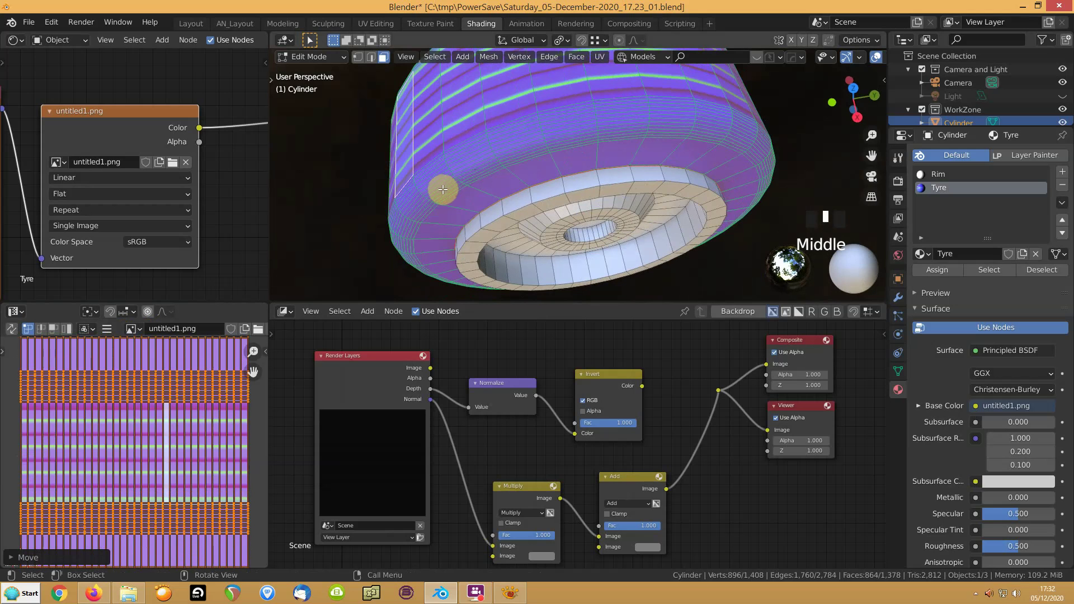
# Step: Select the top row of UV vertices and move it slightly down, inside the upper edge of the tread image
pyautogui.scroll(-5, 440, 195)
pyautogui.scroll(1, 491, 228)
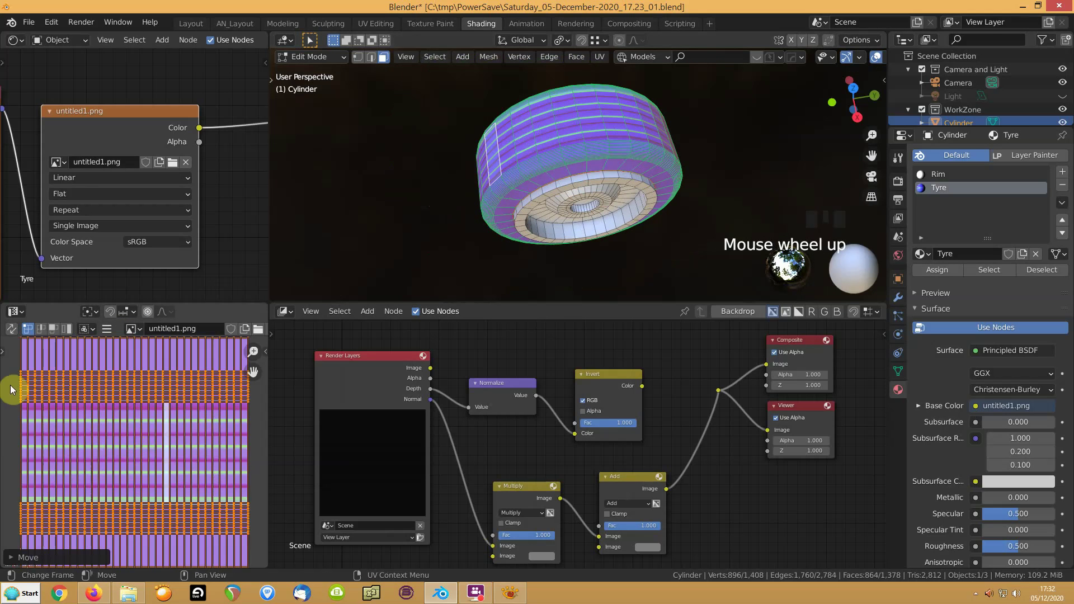
pyautogui.scroll(-2, 24, 409)
pyautogui.click(55, 378)
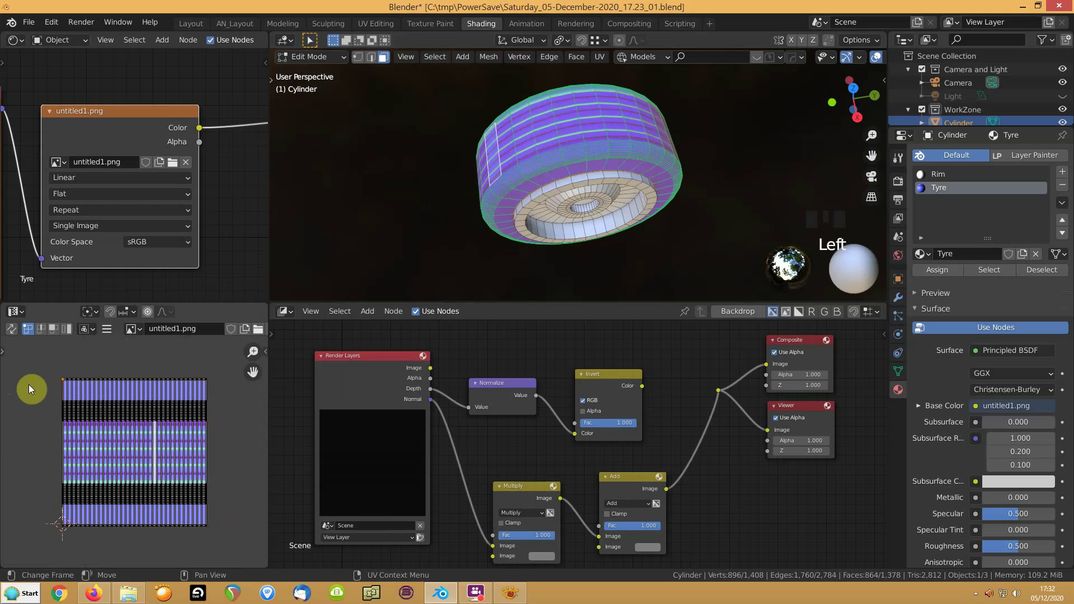
pyautogui.press('b')
pyautogui.moveTo(33, 361); pyautogui.dragTo(228, 386)
pyautogui.press('g')
pyautogui.click(226, 391)
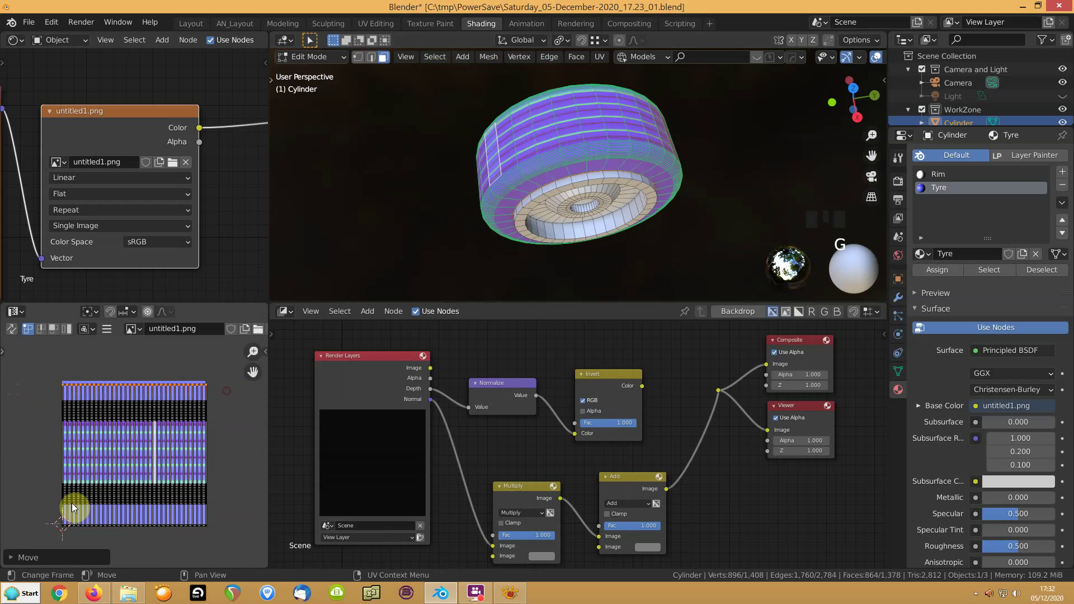
# Step: Select the bottom row of UV vertices and move it slightly up along Y, inside the lower edge of the image
pyautogui.press('b')
pyautogui.moveTo(39, 370); pyautogui.dragTo(241, 393, button='middle')
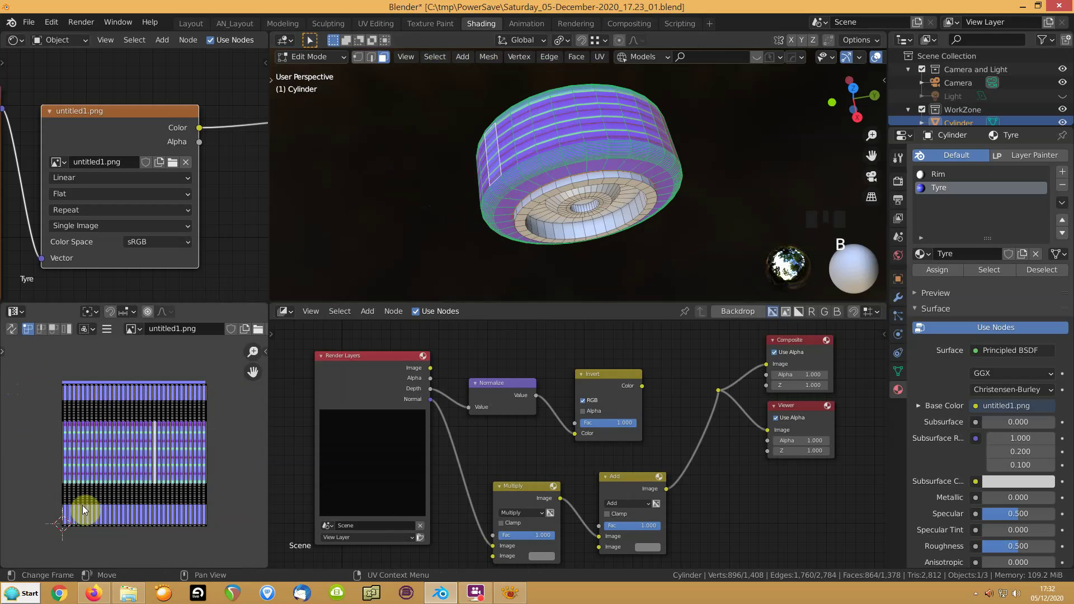
pyautogui.press('b')
pyautogui.moveTo(42, 515); pyautogui.dragTo(230, 555)
pyautogui.press('g')
pyautogui.press('y')
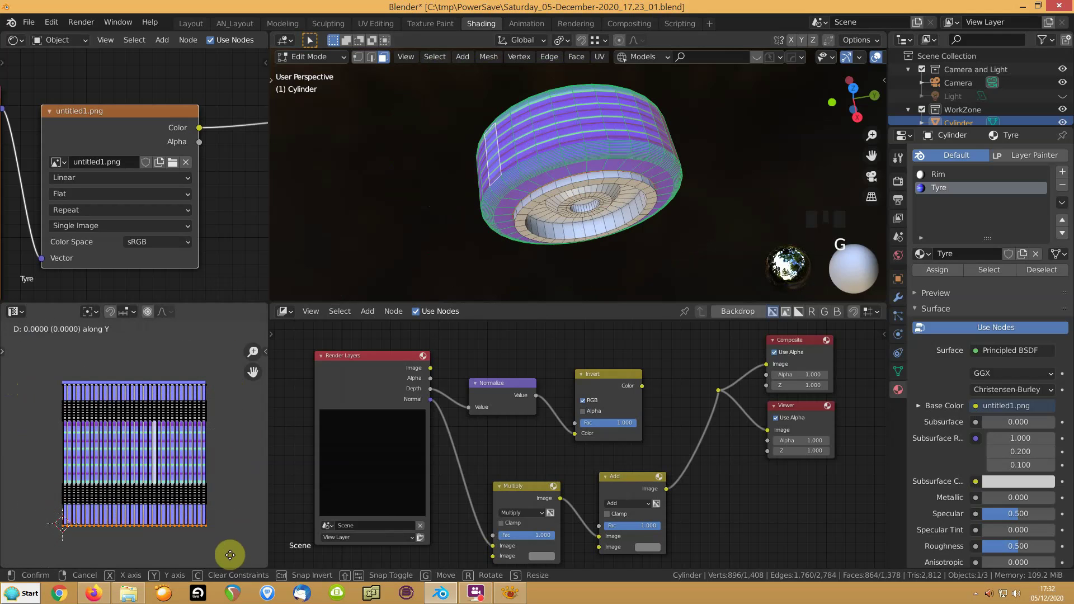
pyautogui.click(228, 549)
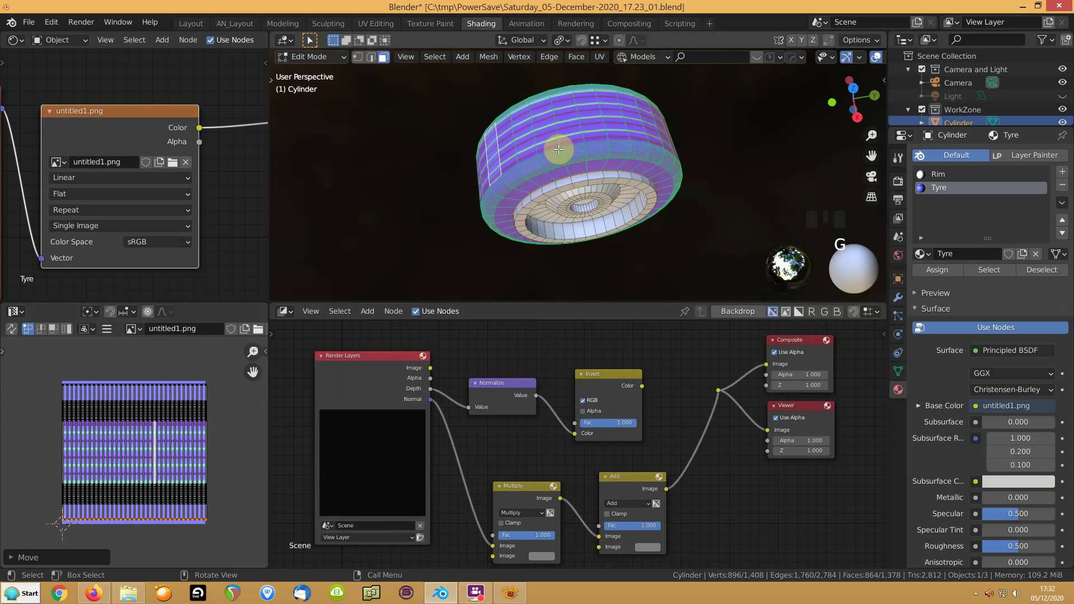
# Step: Select all the tyre's UVs and scale them up along X well past both sides of the tread image
pyautogui.scroll(3, 558, 149)
pyautogui.scroll(3, 127, 451)
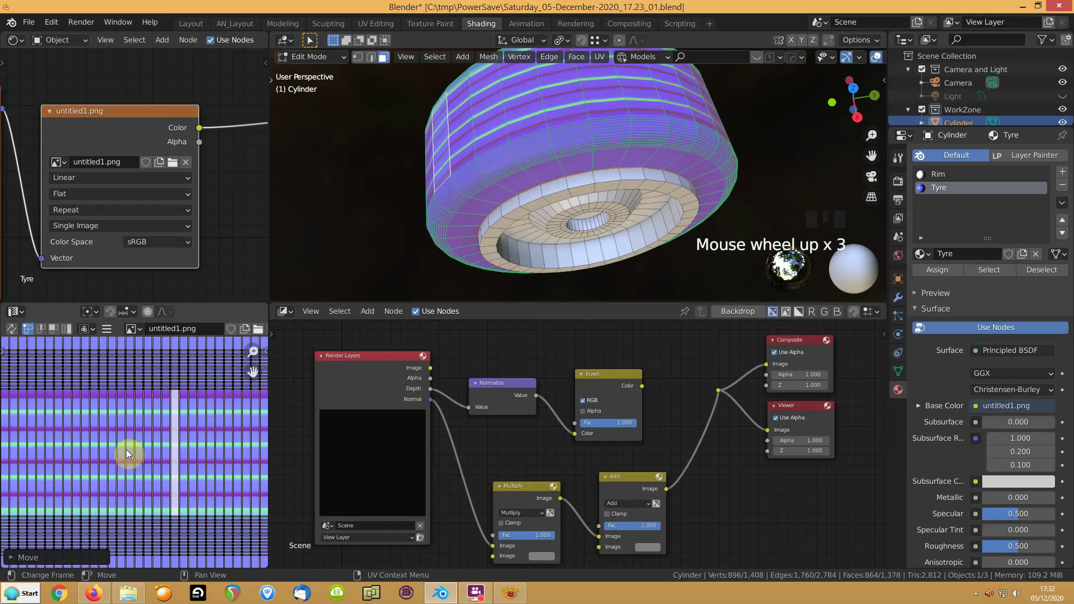
pyautogui.moveTo(503, 140); pyautogui.dragTo(520, 140, button='middle')
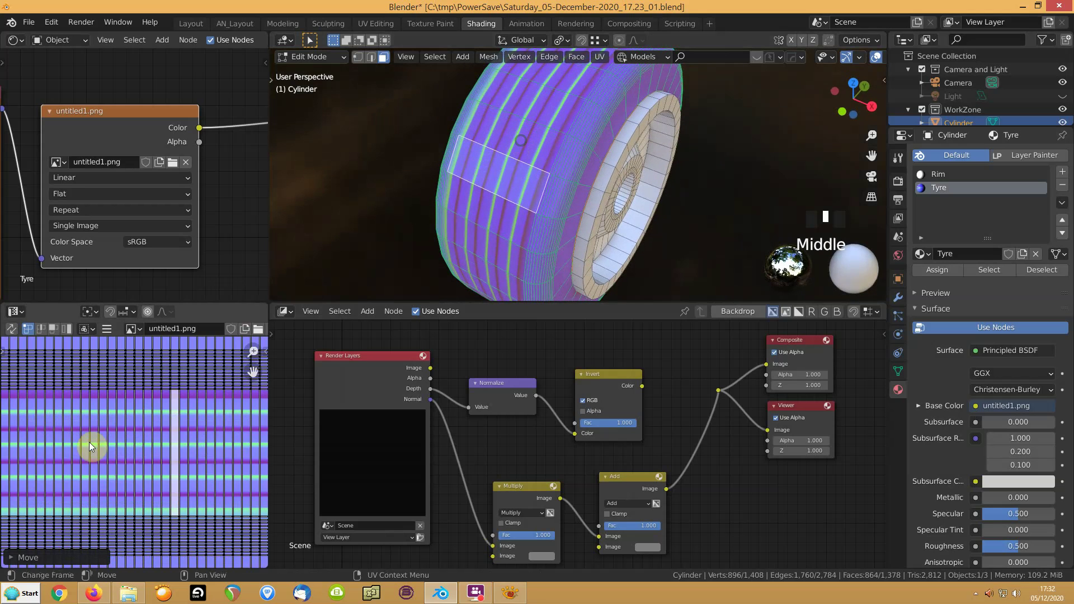
pyautogui.scroll(1, 92, 479)
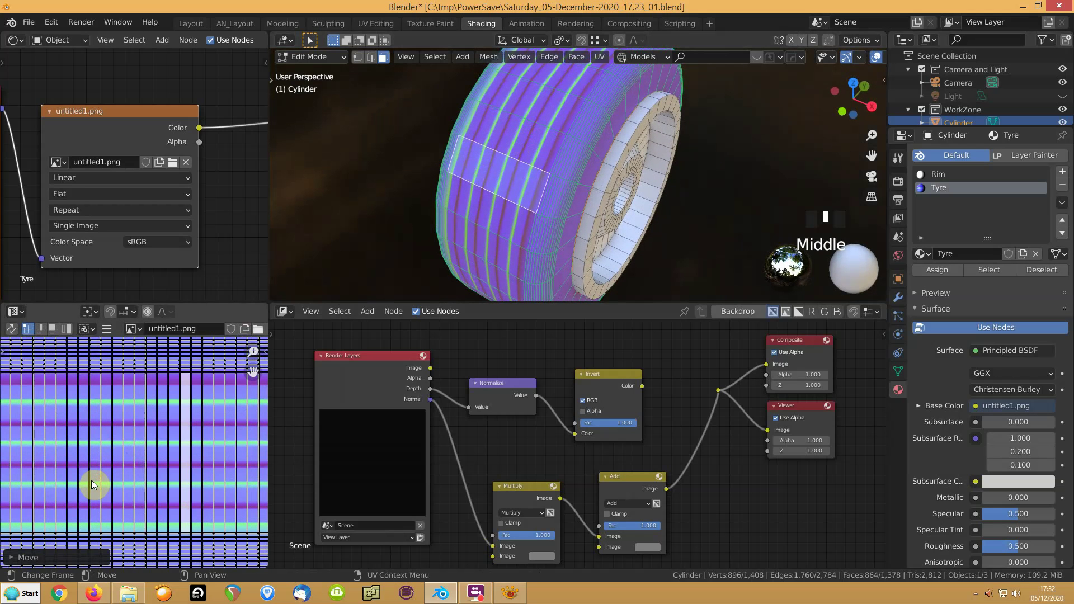
pyautogui.scroll(-3, 92, 480)
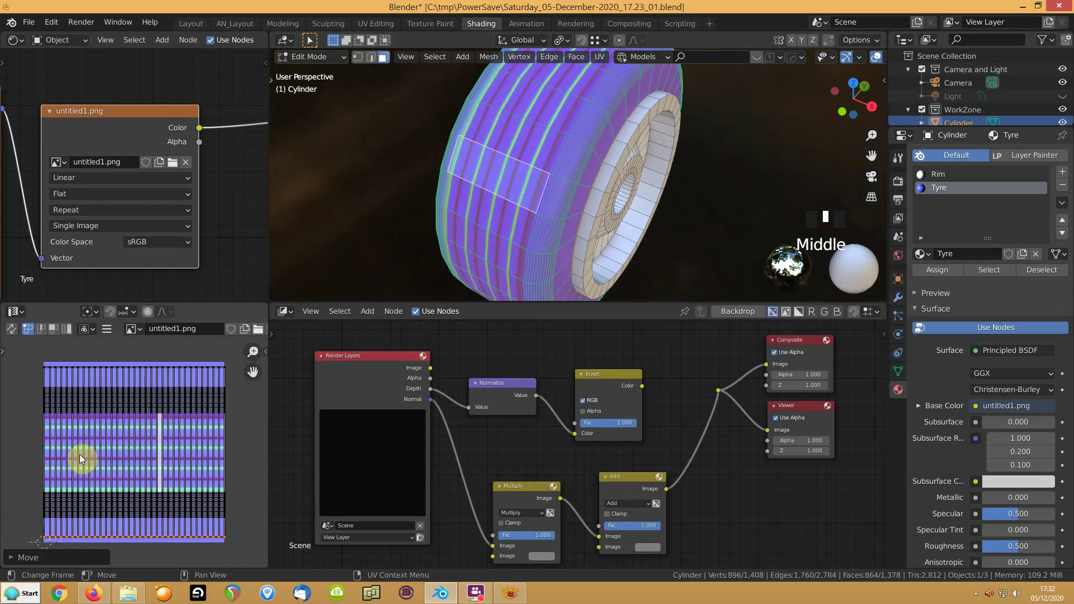
pyautogui.press('a')
pyautogui.press('s')
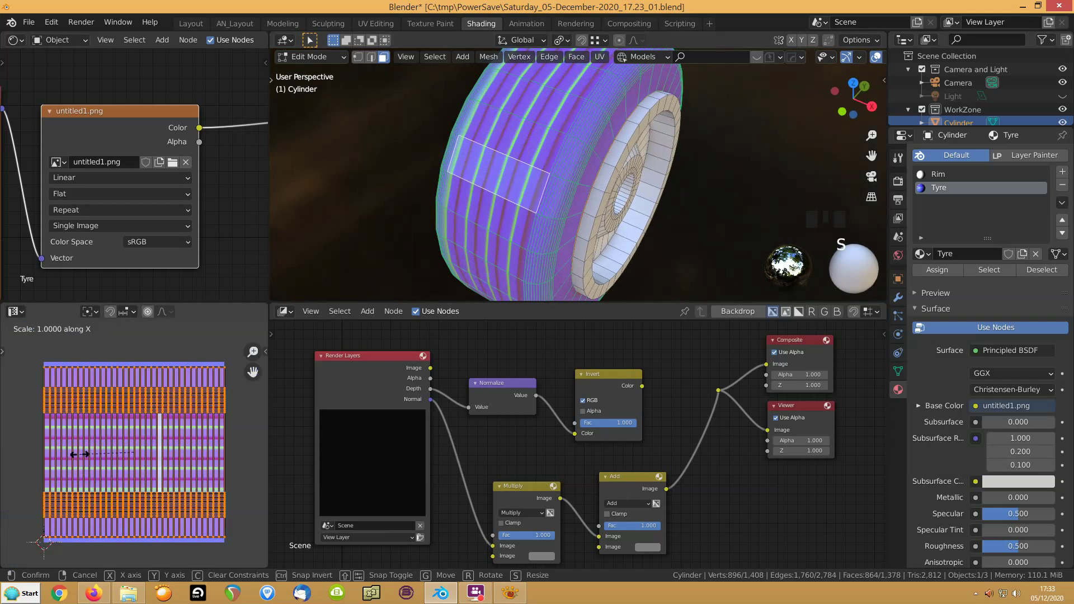
pyautogui.click(83, 440)
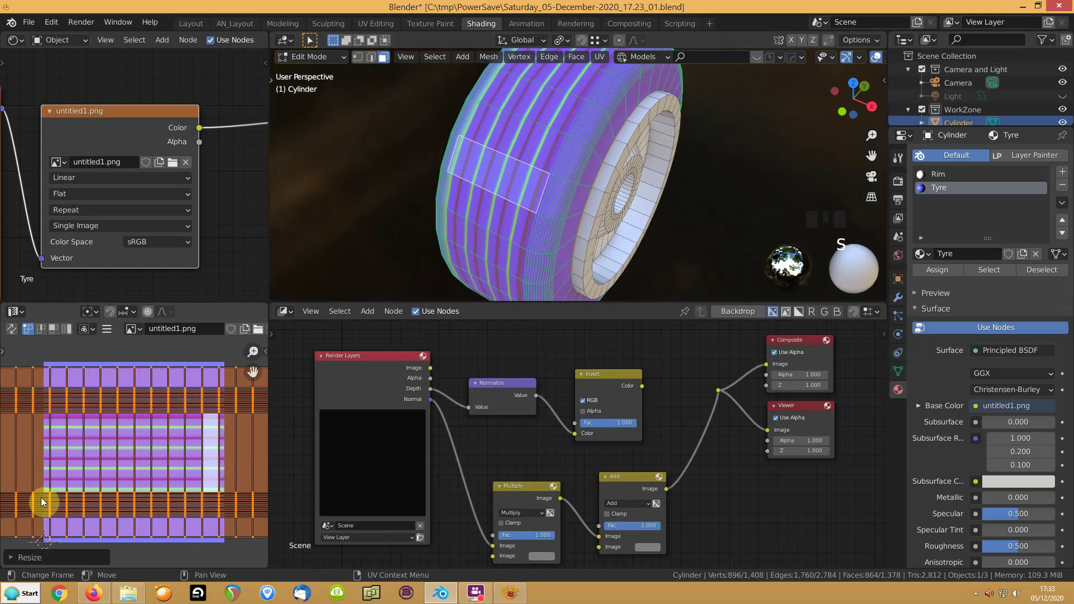
pyautogui.scroll(1, 41, 497)
pyautogui.scroll(3, 85, 475)
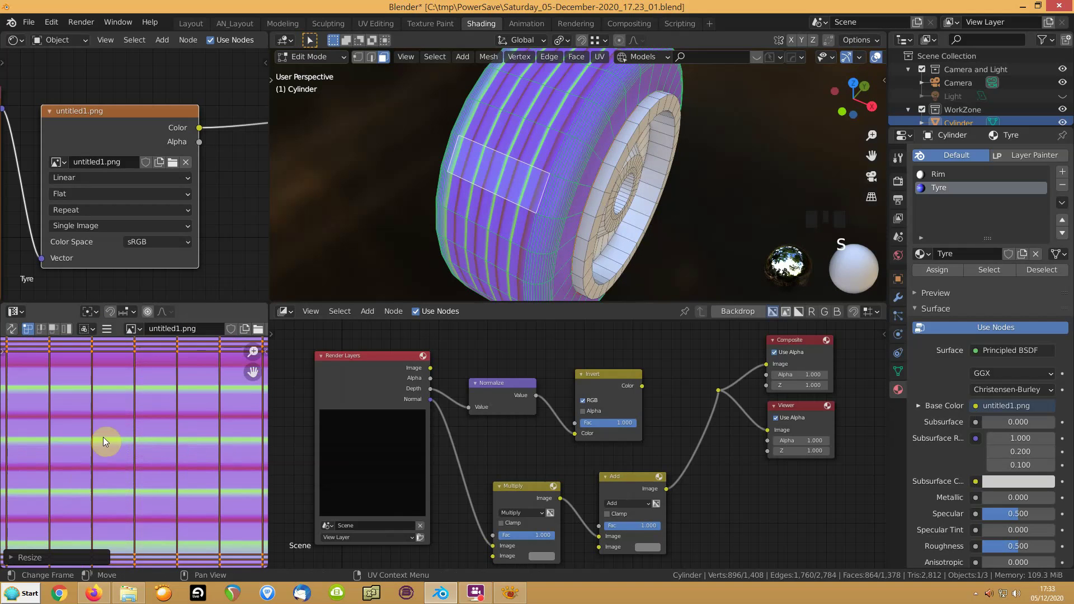
pyautogui.scroll(4, 102, 411)
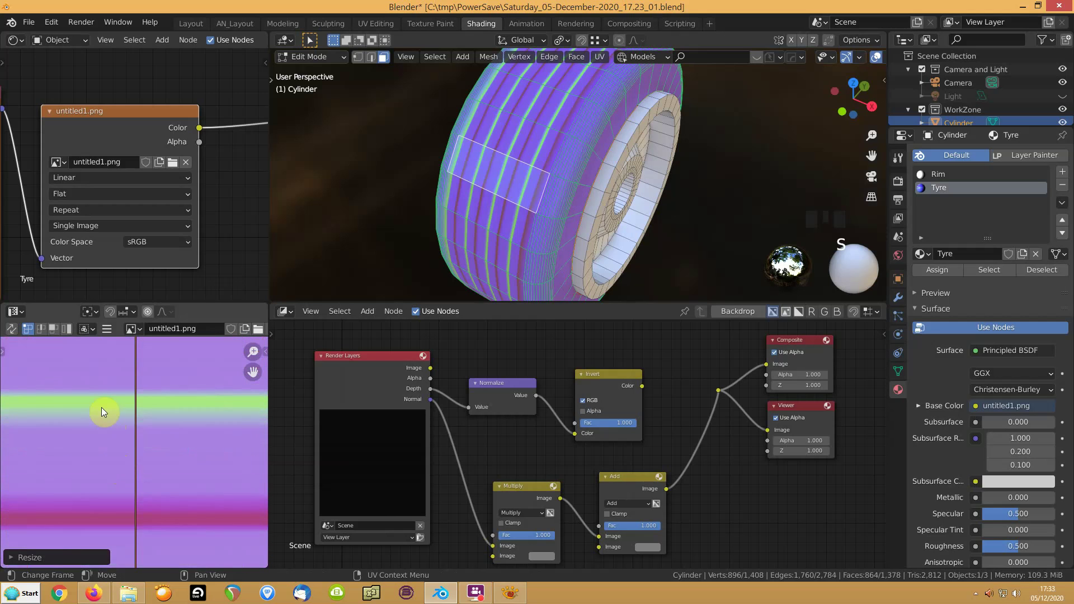
pyautogui.scroll(-6, 115, 421)
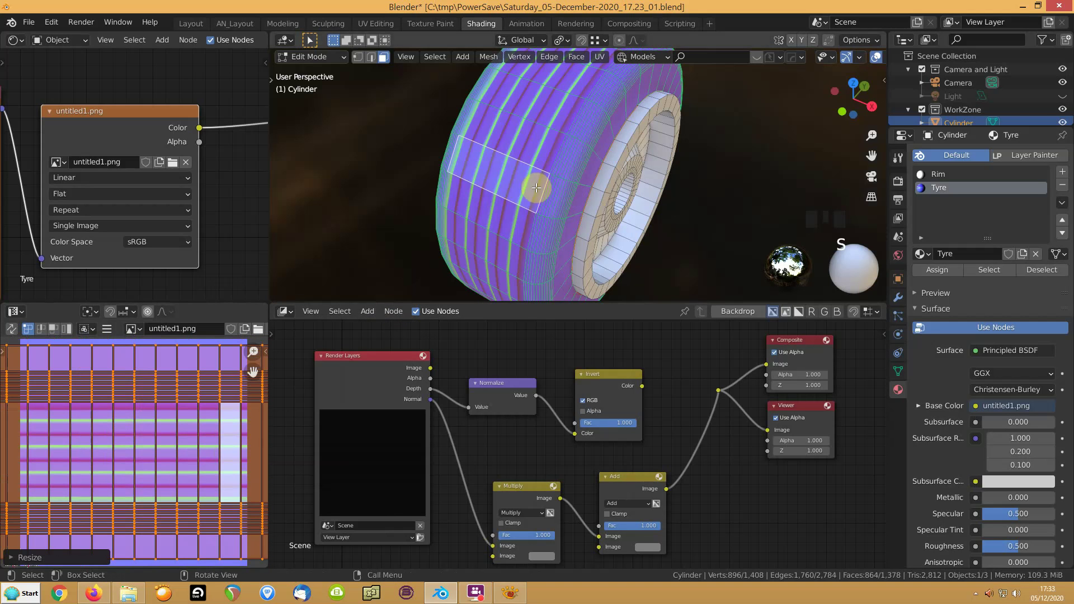
# Step: Return the wheel to Object Mode and add level 2 subdivision to it
pyautogui.moveTo(575, 189); pyautogui.dragTo(573, 190, button='middle')
pyautogui.press('Tab')
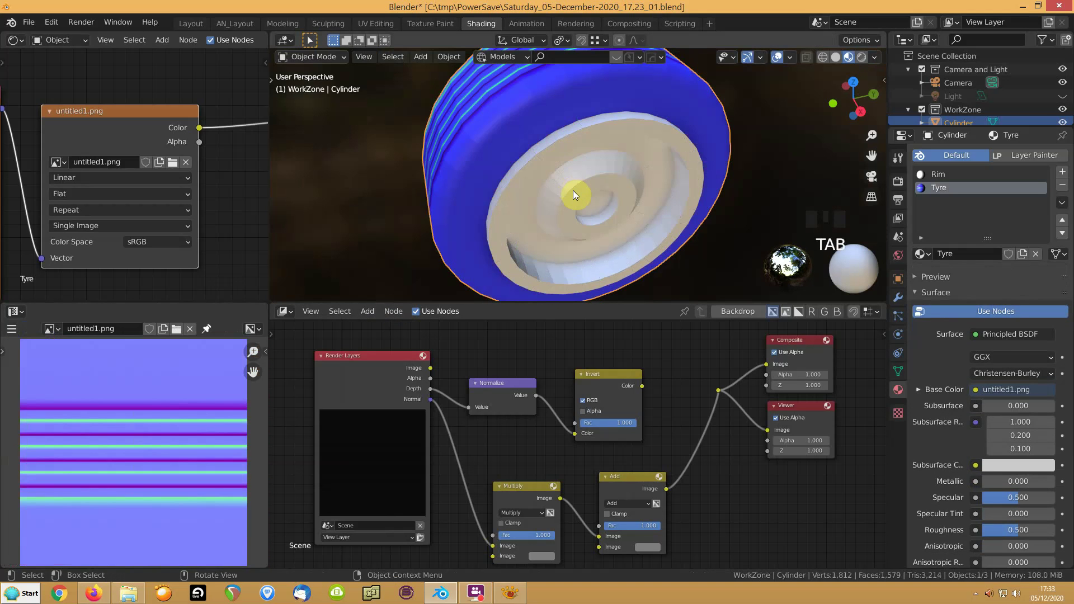
pyautogui.hotkey('ctrl', '2')
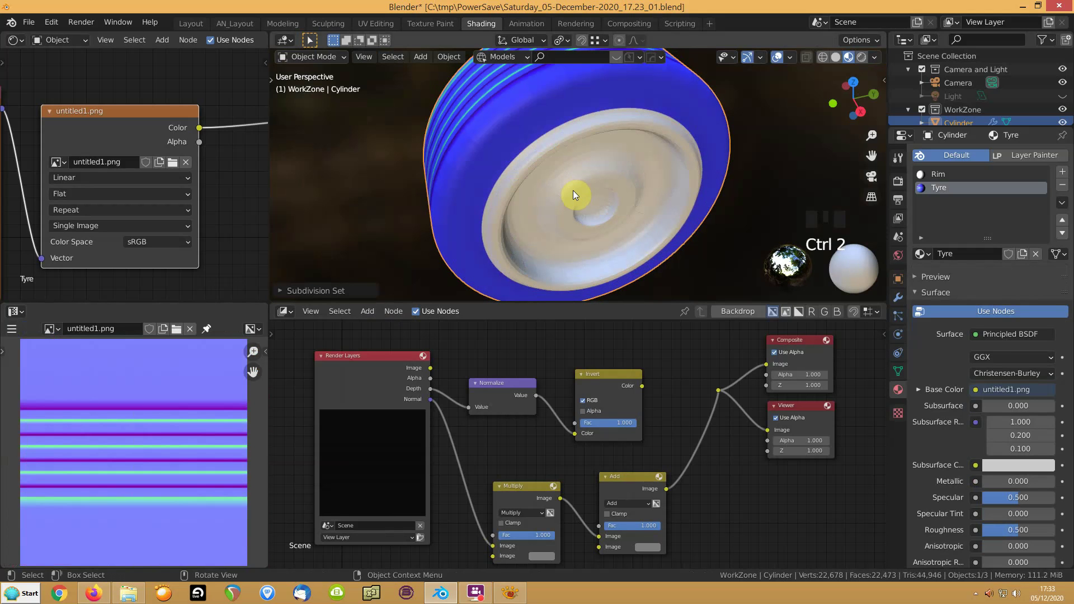
pyautogui.moveTo(492, 198)
pyautogui.mouseDown(button='middle')
pyautogui.moveTo(570, 175)
pyautogui.moveTo(600, 191)
pyautogui.moveTo(491, 186)
pyautogui.mouseUp(button='middle')
# Step: Cut the image texture's link to Base Color and add a Normal Map node between the image and the Principled BSDF
pyautogui.scroll(-5, 150, 218)
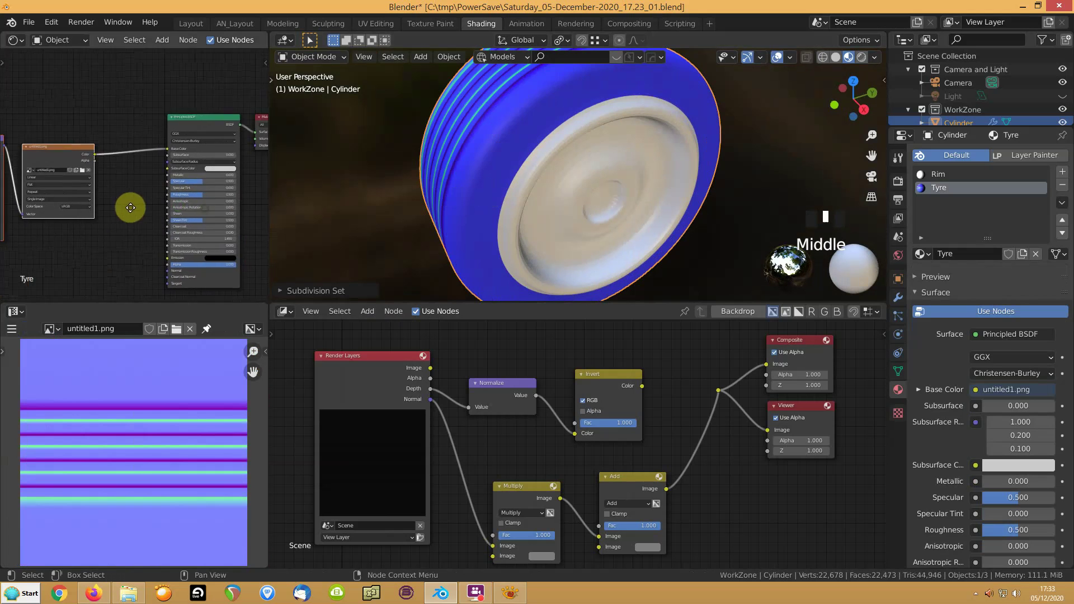
pyautogui.keyDown('ctrl'); pyautogui.moveTo(96, 101); pyautogui.dragTo(105, 187, button='right'); pyautogui.keyUp('ctrl')
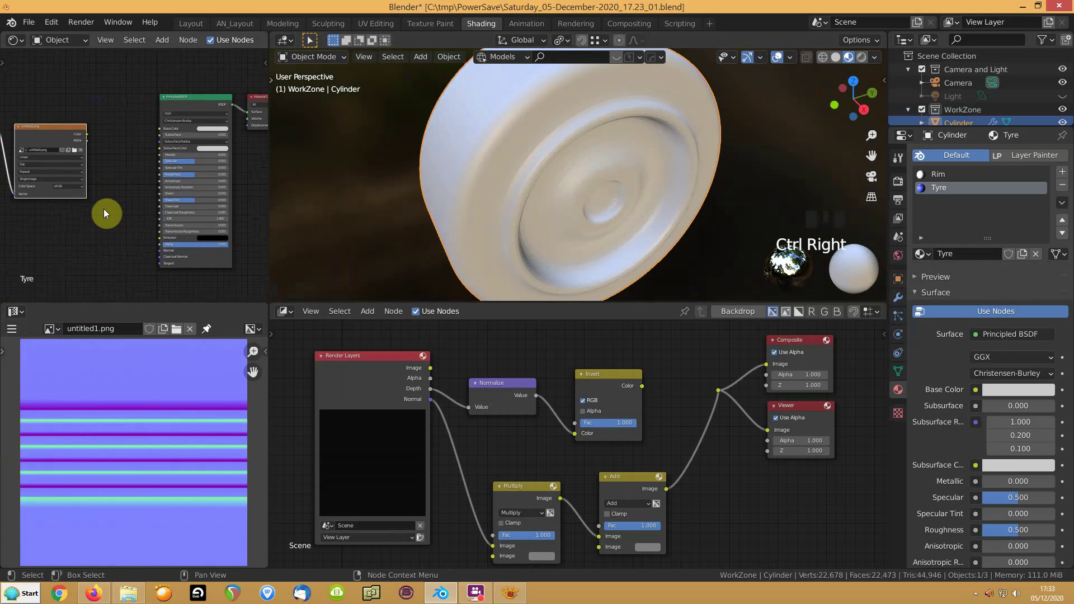
pyautogui.hotkey('shift', 'a')
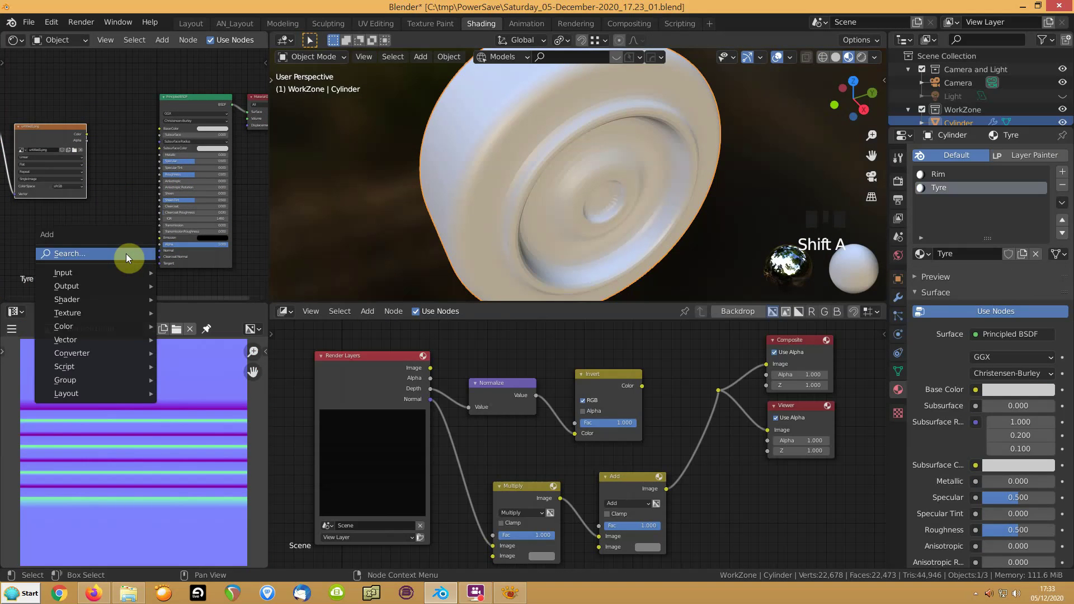
pyautogui.moveTo(120, 342)
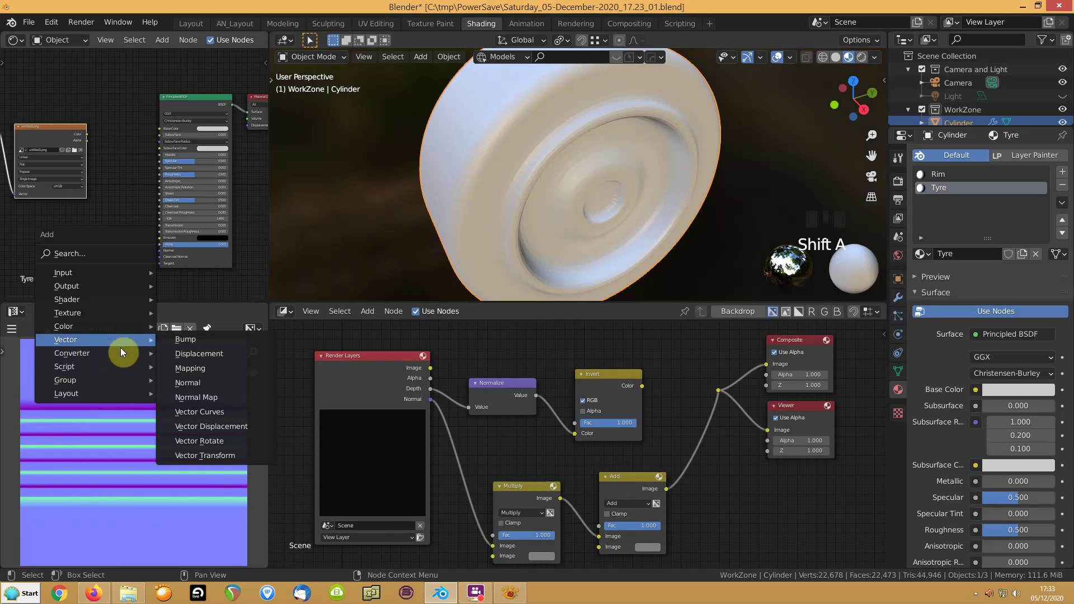
pyautogui.click(193, 397)
pyautogui.click(103, 215)
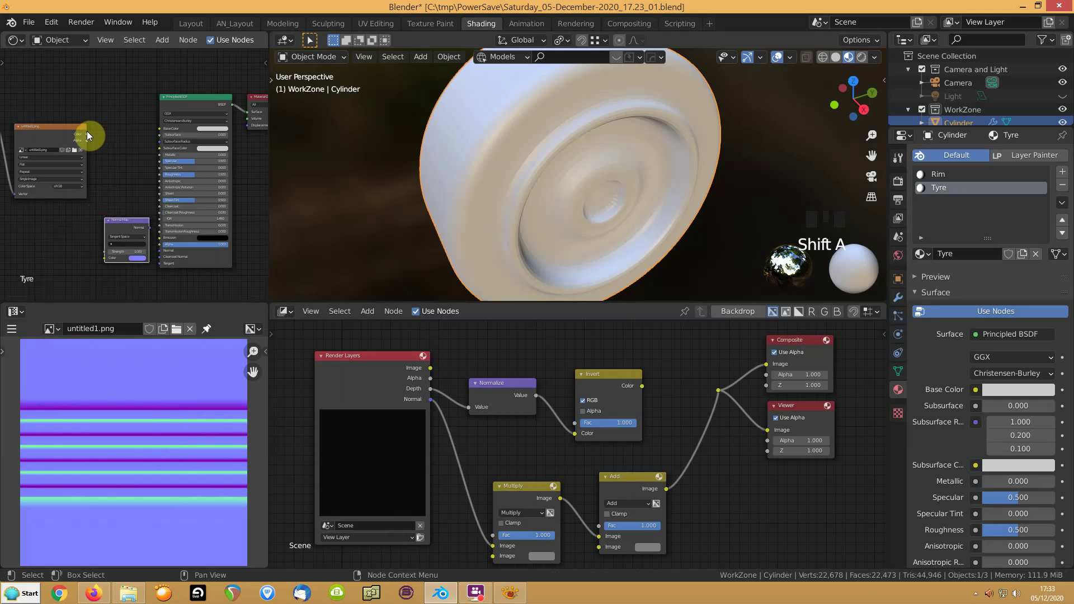
# Step: Wire the image's Color through the Normal Map into the shader's Normal input, and set the image's color space to Non-Color
pyautogui.moveTo(87, 133); pyautogui.dragTo(57, 195)
pyautogui.moveTo(149, 229); pyautogui.dragTo(159, 250)
pyautogui.moveTo(45, 265); pyautogui.dragTo(109, 203, button='middle')
pyautogui.scroll(12, 108, 203)
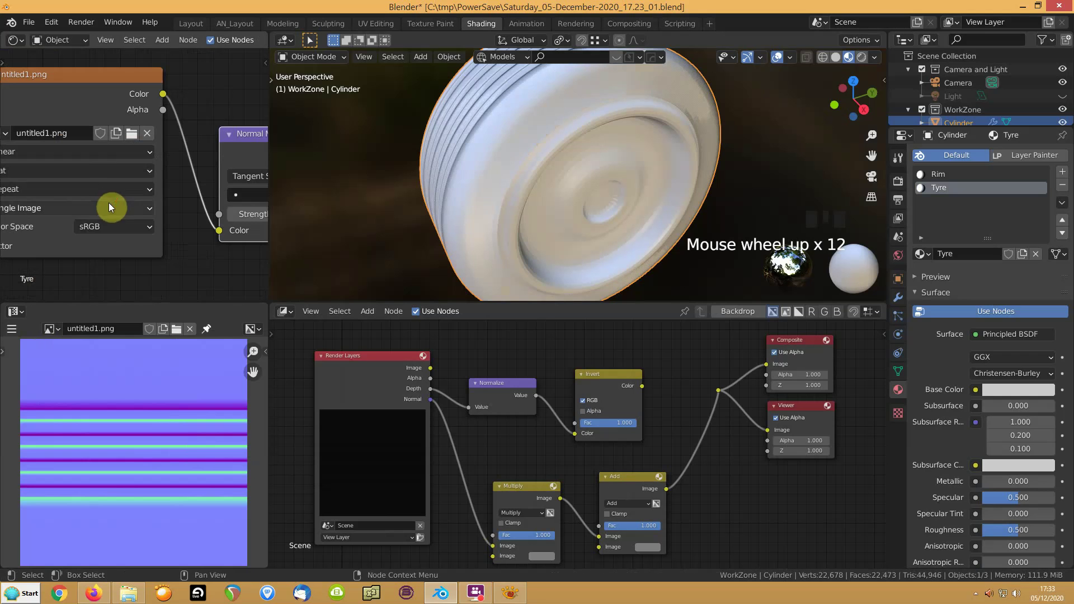
pyautogui.click(93, 230)
pyautogui.click(90, 295)
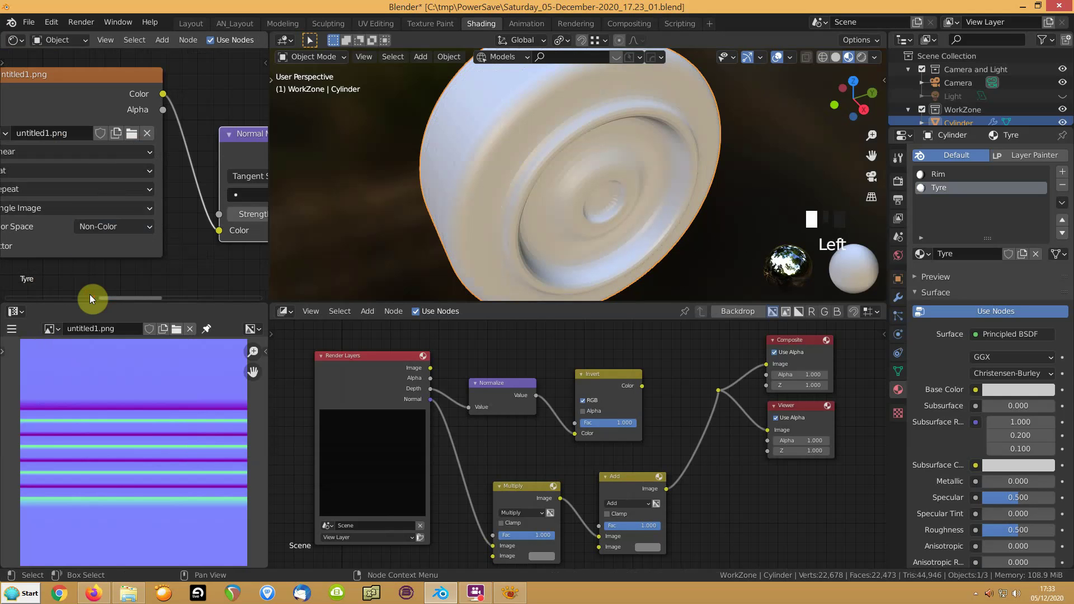
# Step: Darken the Tyre material's Base Color to near black
pyautogui.moveTo(392, 181)
pyautogui.mouseDown(button='middle')
pyautogui.moveTo(455, 187)
pyautogui.moveTo(389, 197)
pyautogui.moveTo(382, 185)
pyautogui.mouseUp(button='middle')
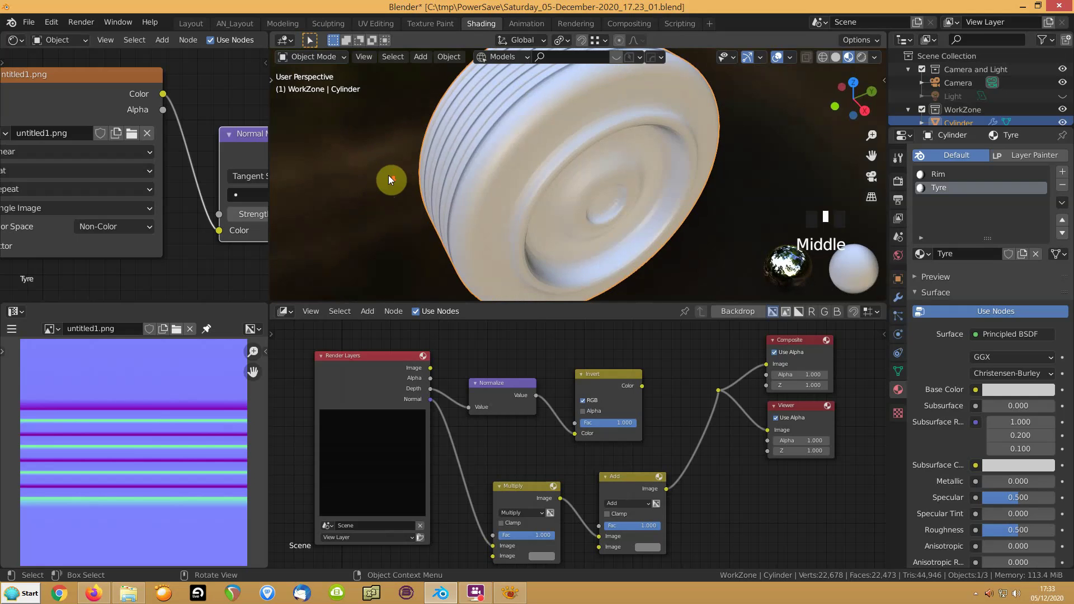
pyautogui.scroll(-4, 388, 176)
pyautogui.moveTo(507, 159); pyautogui.dragTo(471, 165, button='middle')
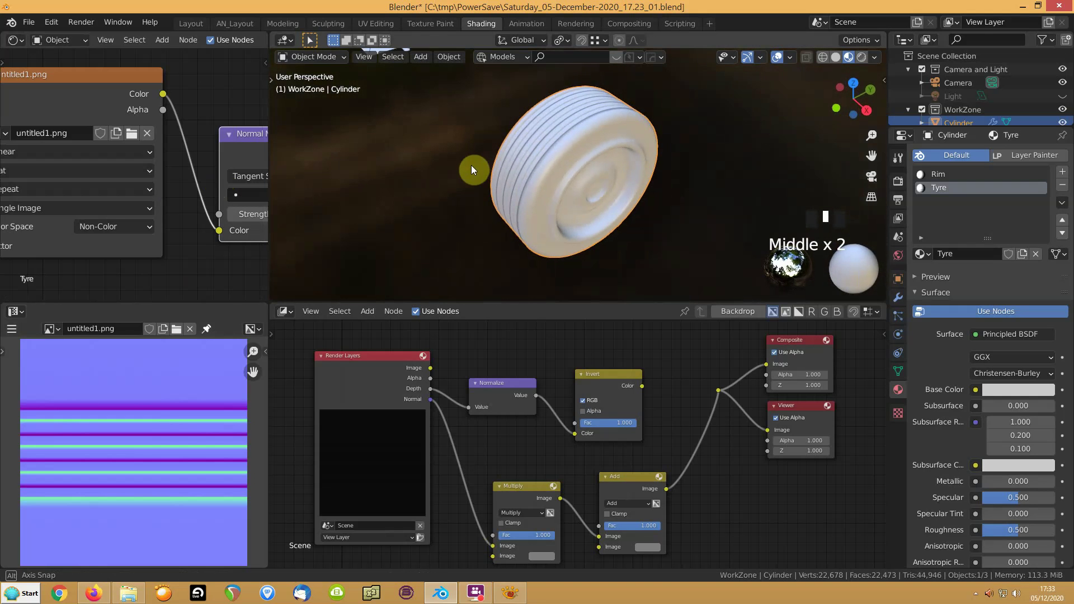
pyautogui.moveTo(240, 169); pyautogui.dragTo(140, 136, button='middle')
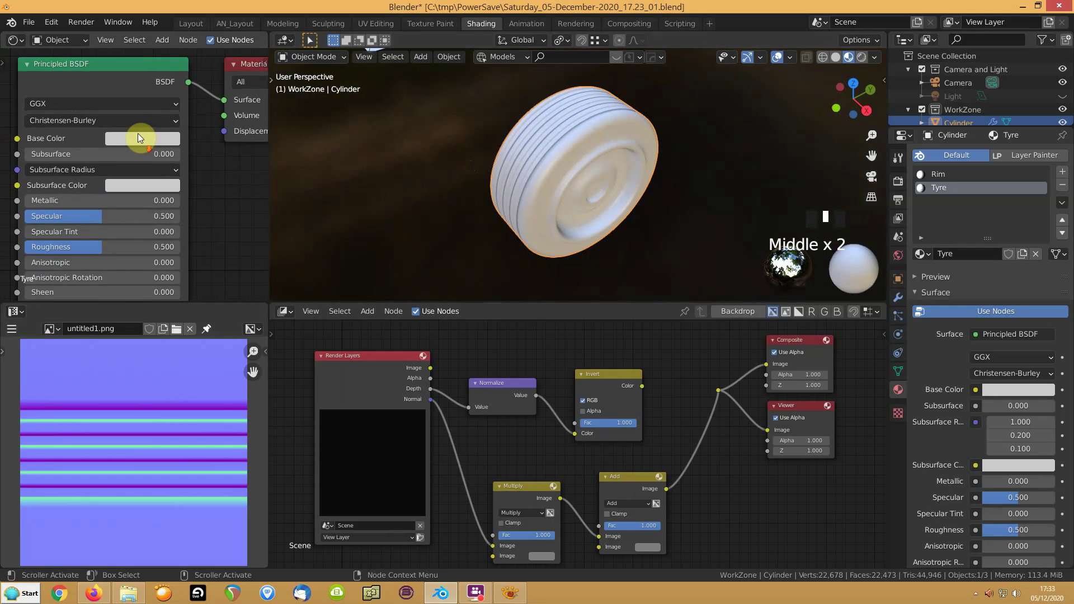
pyautogui.click(136, 139)
pyautogui.moveTo(184, 323); pyautogui.dragTo(154, 324)
# Step: Enter Edit Mode on the wheel and scale the tyre's UVs up slightly along Y, past the image's upper and lower edges
pyautogui.moveTo(444, 169); pyautogui.dragTo(593, 194, button='middle')
pyautogui.scroll(6, 503, 166)
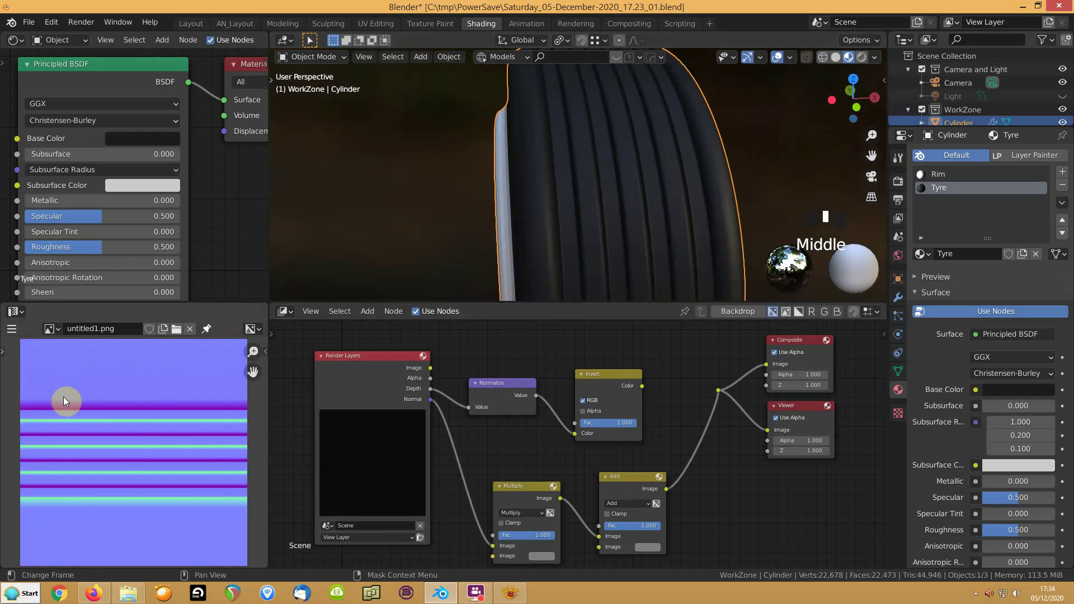
pyautogui.press('Tab')
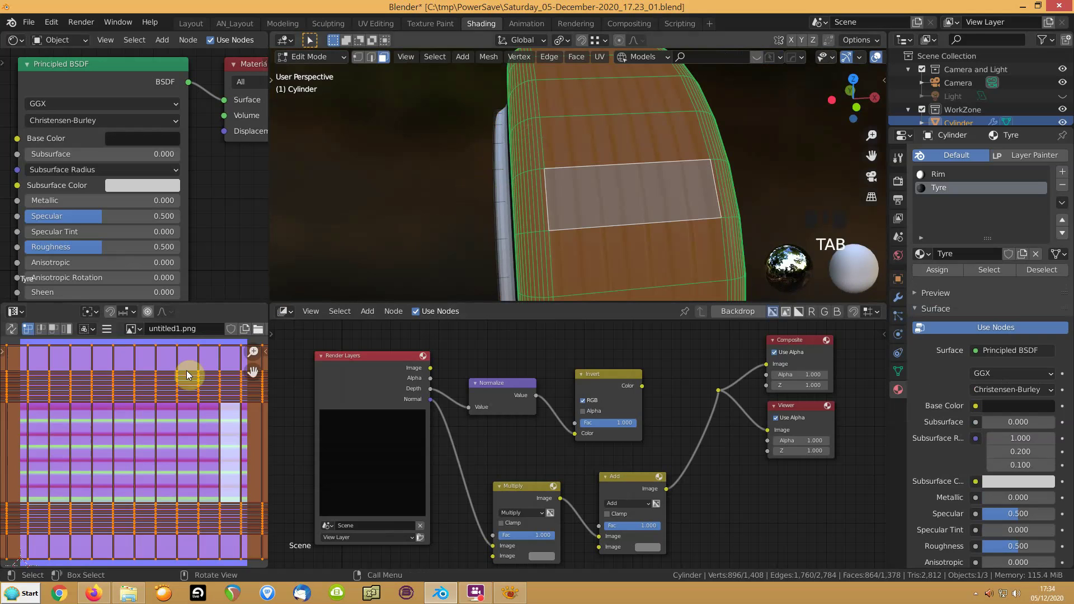
pyautogui.scroll(-1, 19, 451)
pyautogui.press('s')
pyautogui.press('y')
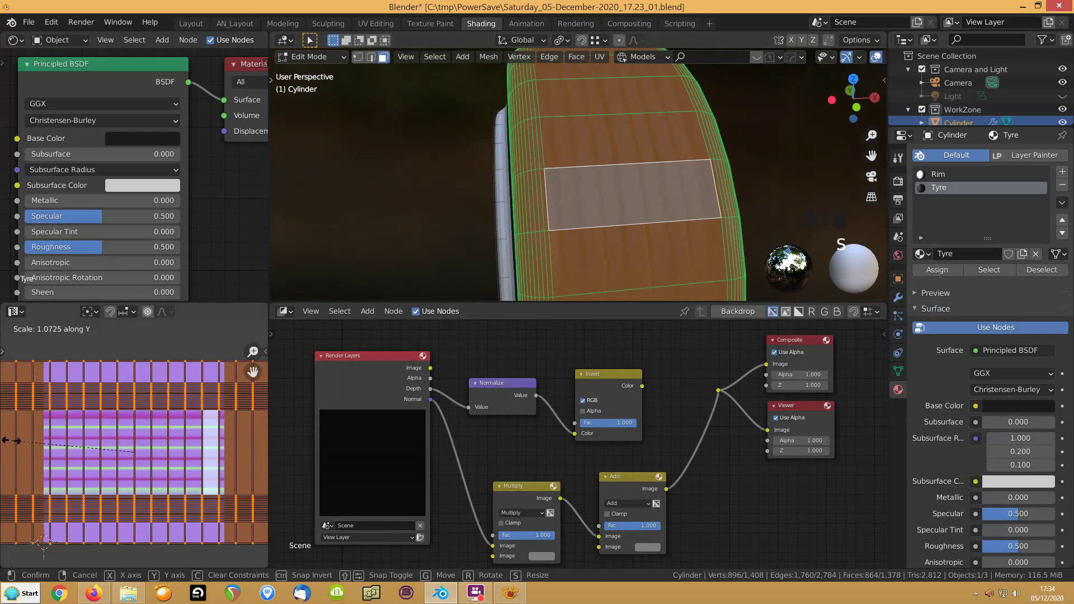
pyautogui.click(6, 439)
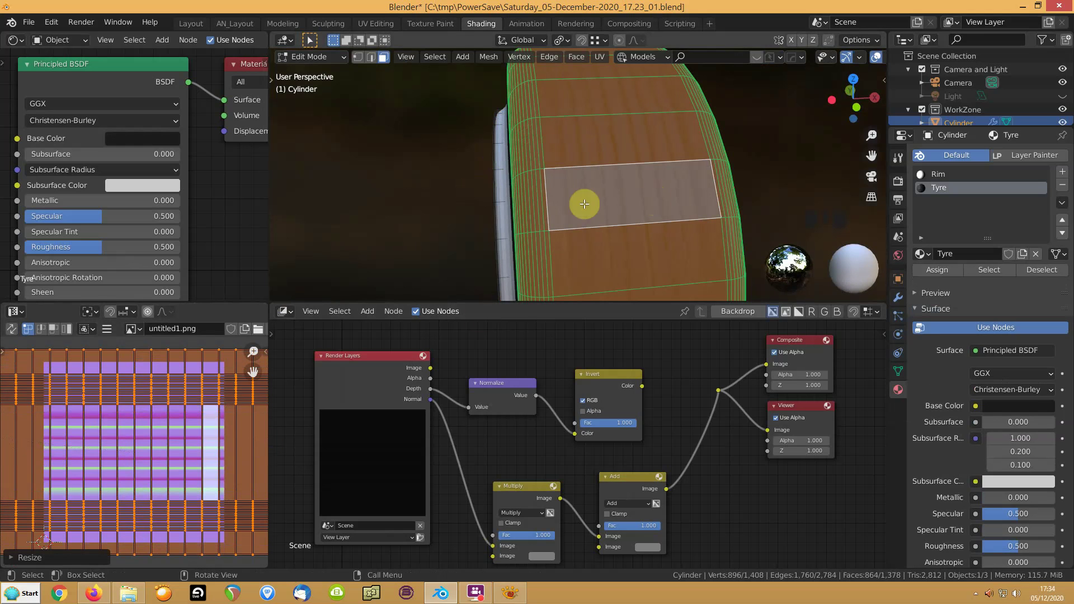
# Step: Hide the viewport overlays and fine-tune the scale of all the tyre's UVs along Y to adjust the tread grooves
pyautogui.click(877, 56)
pyautogui.moveTo(649, 192); pyautogui.dragTo(593, 223, button='middle')
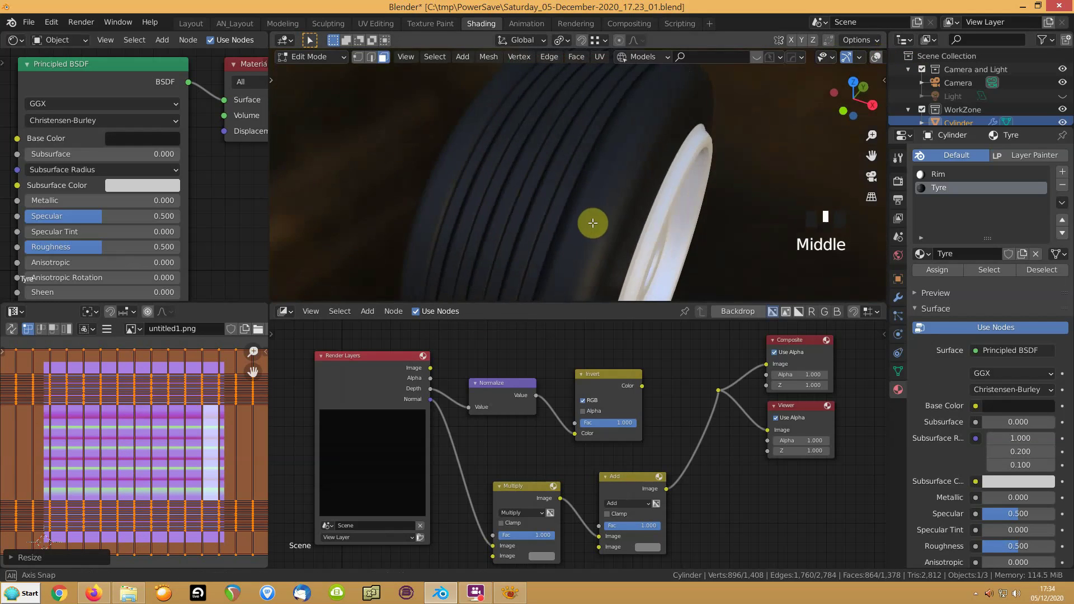
pyautogui.scroll(-3, 154, 423)
pyautogui.scroll(2, 112, 431)
pyautogui.press('s')
pyautogui.press('y')
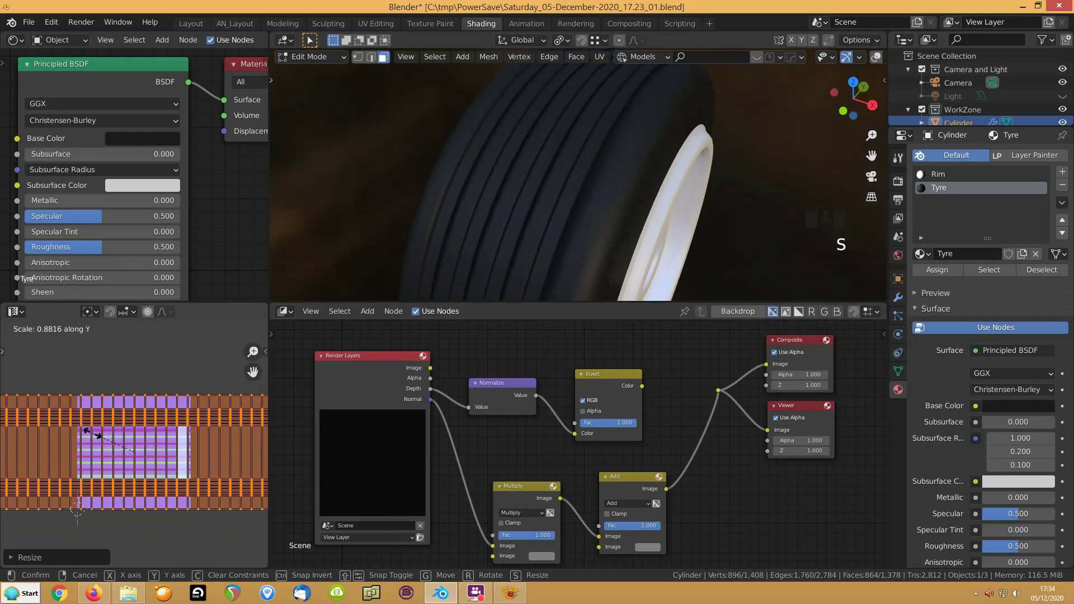
pyautogui.click(86, 432)
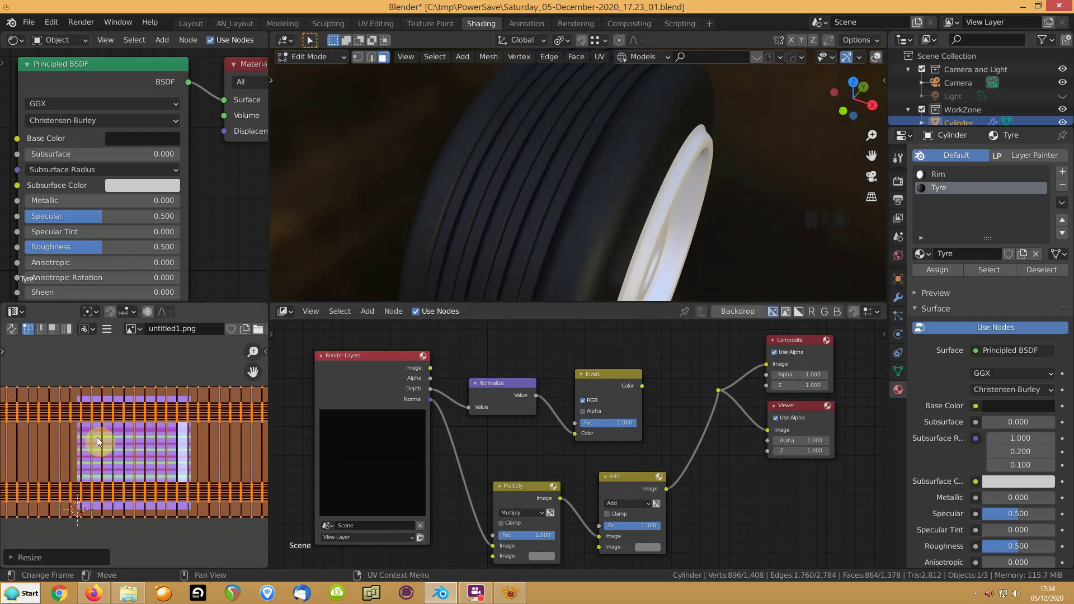
# Step: Nudge all the tyre's UVs slightly along Y over the tread image
pyautogui.scroll(4, 96, 437)
pyautogui.press('g')
pyautogui.press('y')
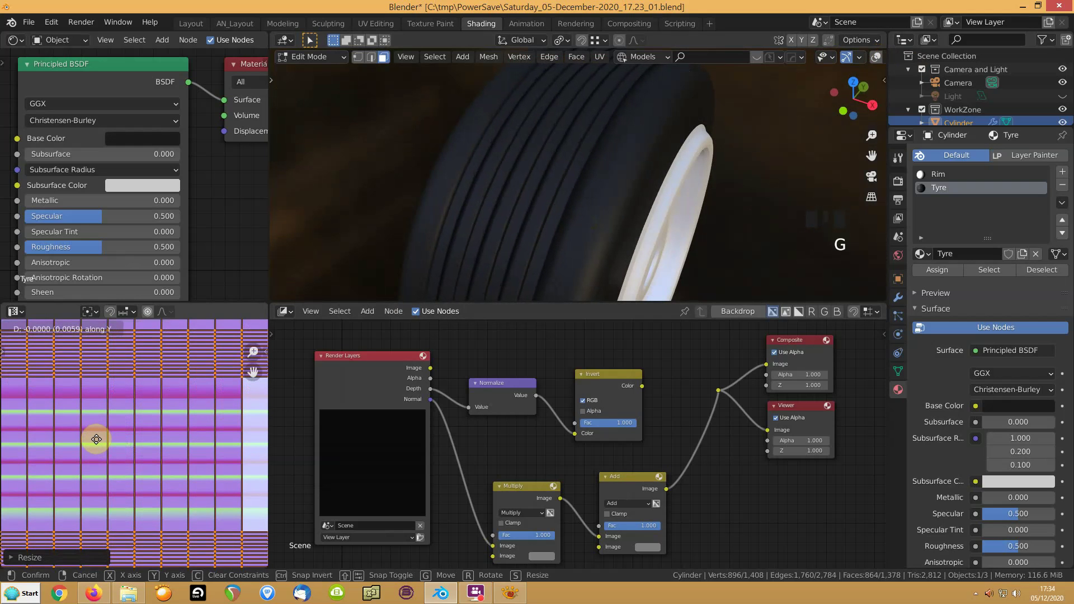
pyautogui.click(97, 438)
pyautogui.scroll(-5, 97, 439)
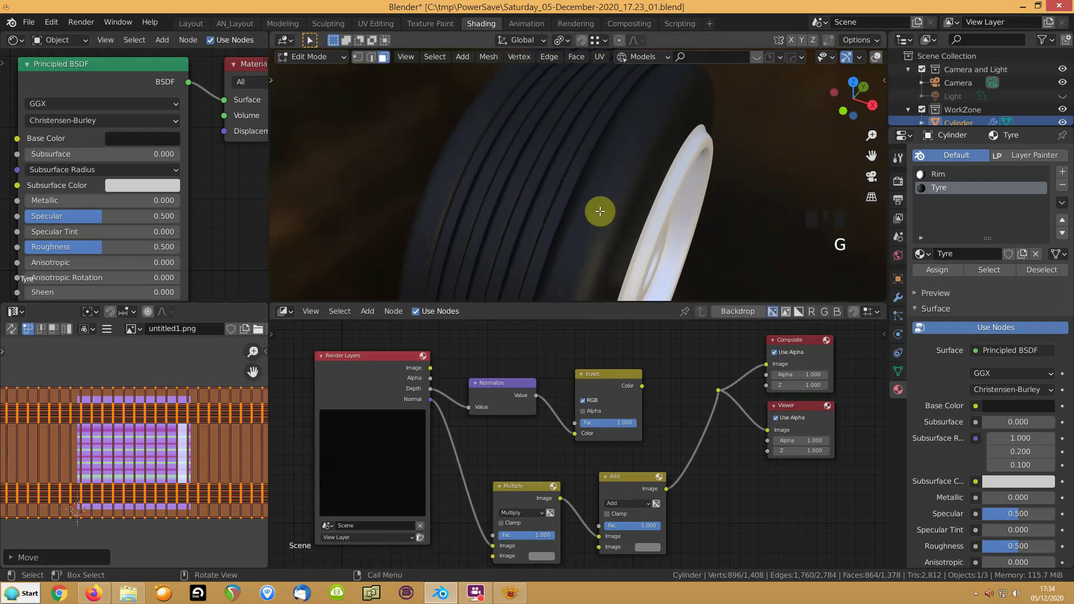
# Step: Shrink all the tyre's UVs until they sit well inside the image, and enable Constrain to Image Bounds
pyautogui.scroll(-3, 82, 427)
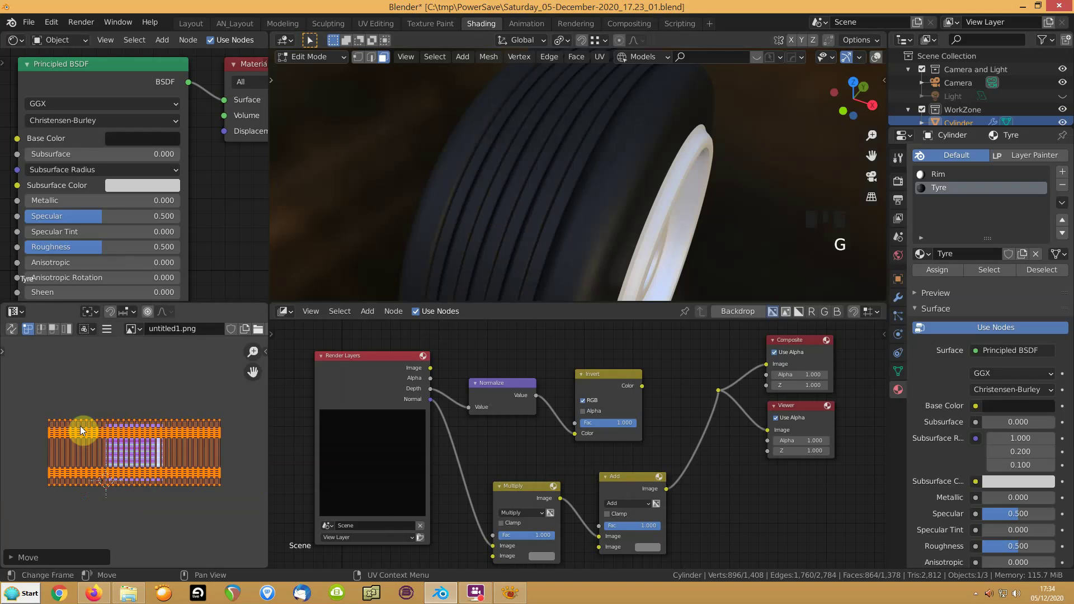
pyautogui.press('s')
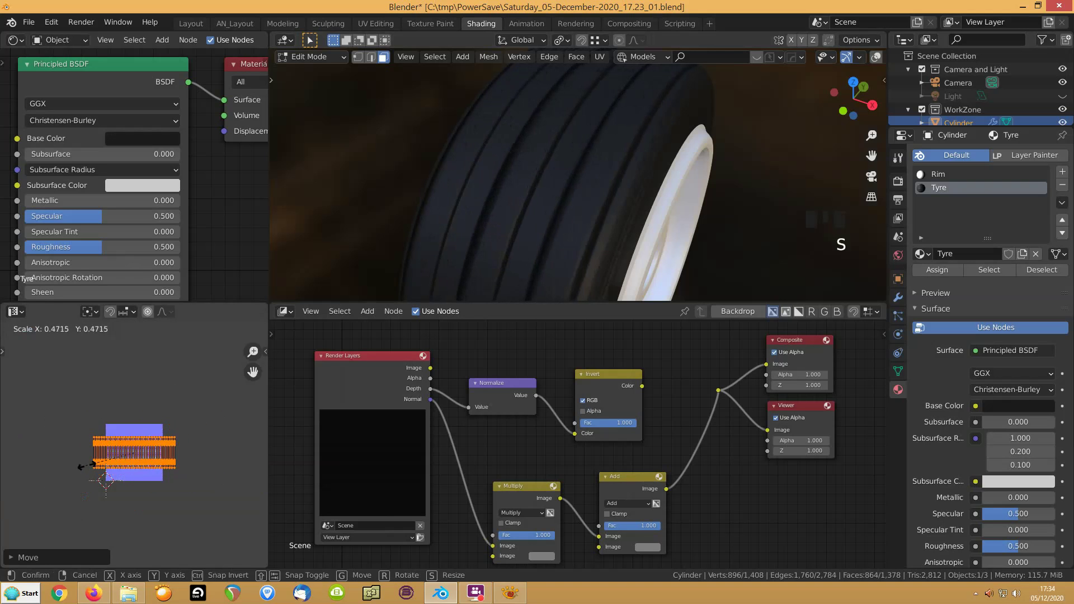
pyautogui.click(113, 465)
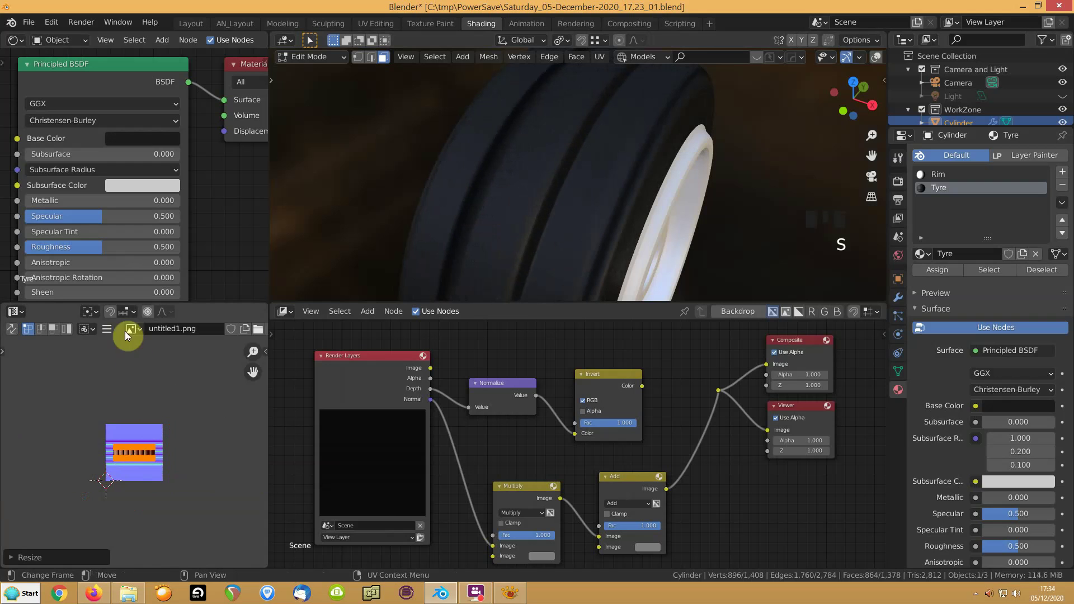
pyautogui.click(106, 328)
pyautogui.moveTo(115, 386)
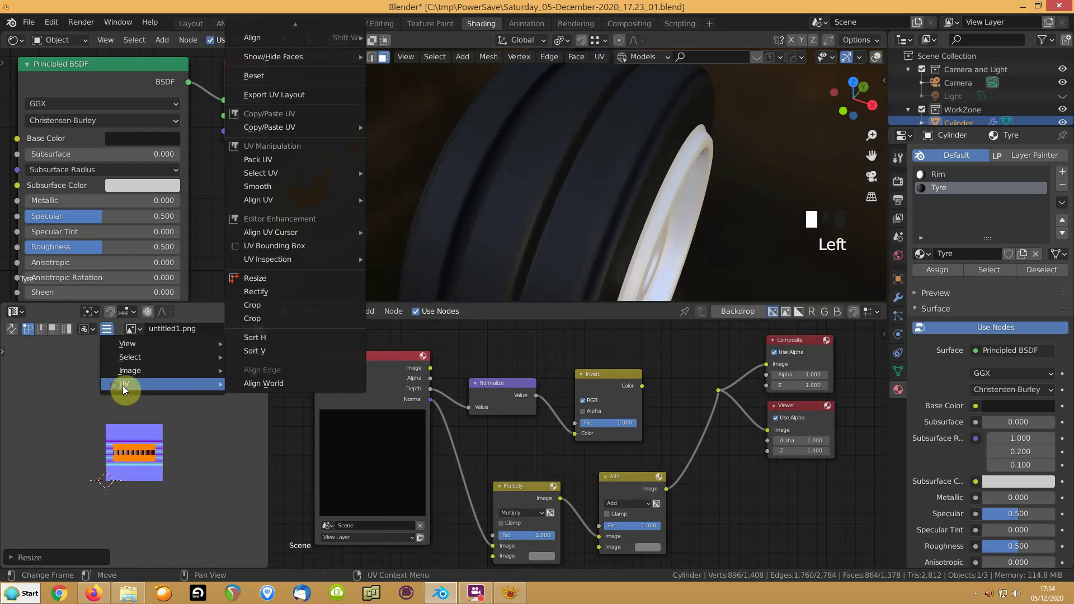
pyautogui.scroll(10, 251, 384)
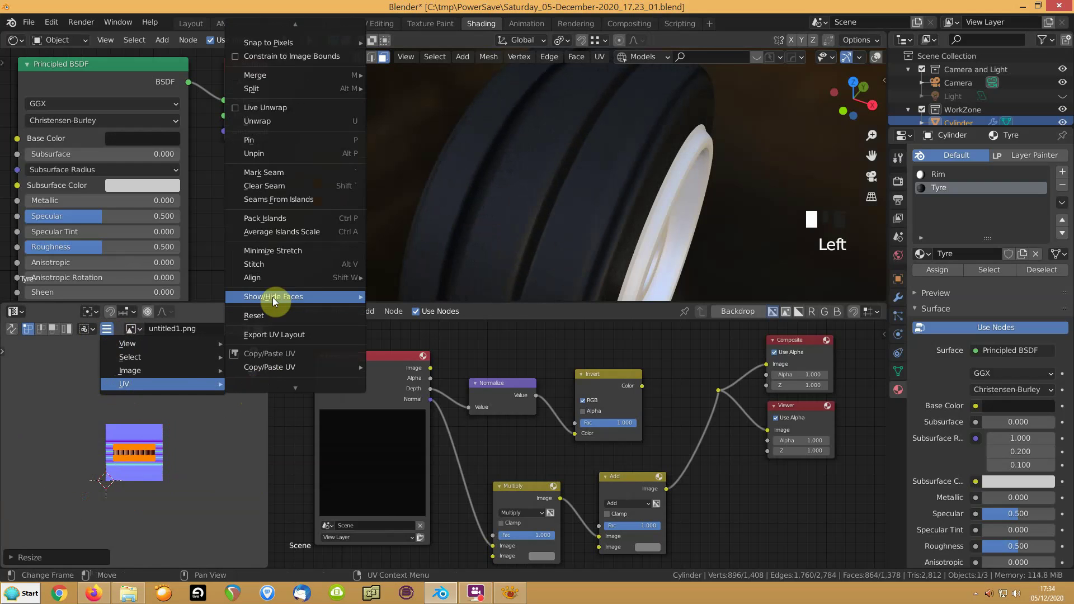
pyautogui.click(237, 56)
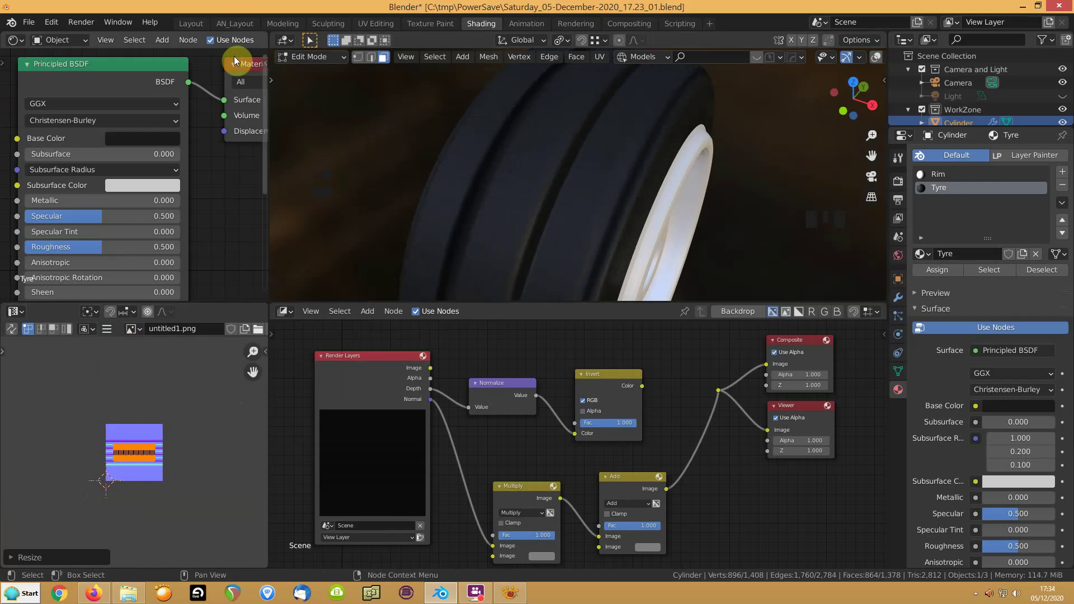
# Step: Move the tyre's UVs into the lower-left corner of the tread image, against its bounds
pyautogui.scroll(4, 71, 407)
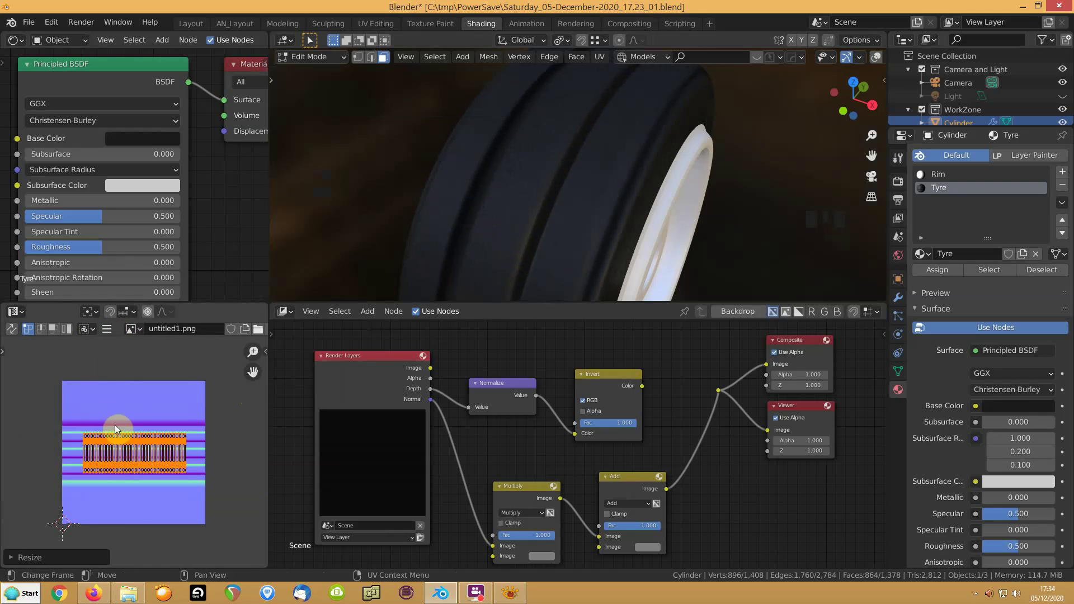
pyautogui.press('g')
pyautogui.click(14, 524)
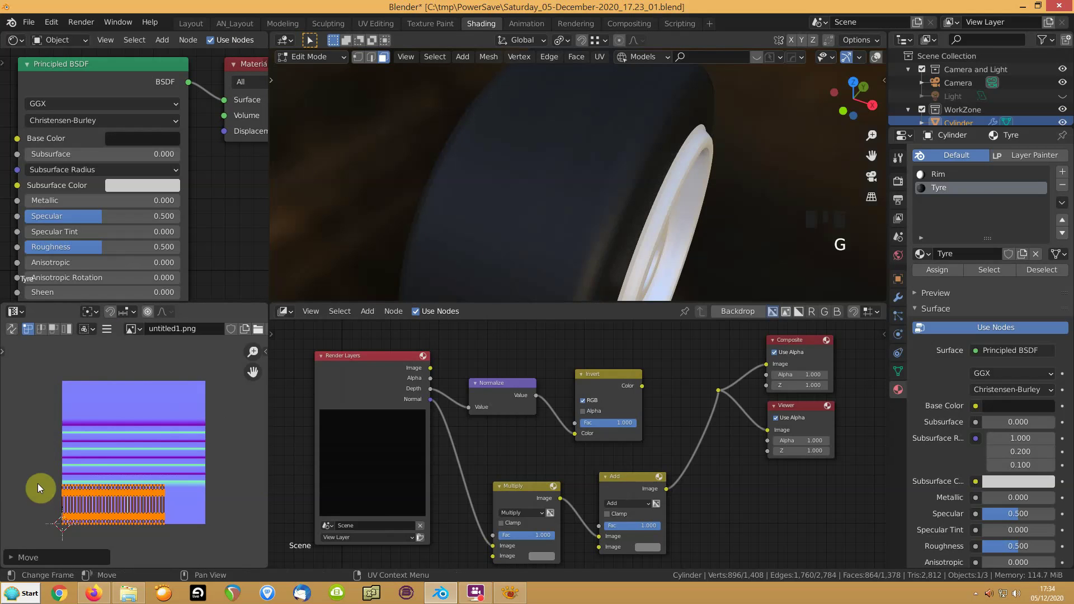
# Step: Using the 2D Cursor as pivot, scale the tyre's UVs up to the image's full height, and stretch them along X to its full width
pyautogui.press('.')
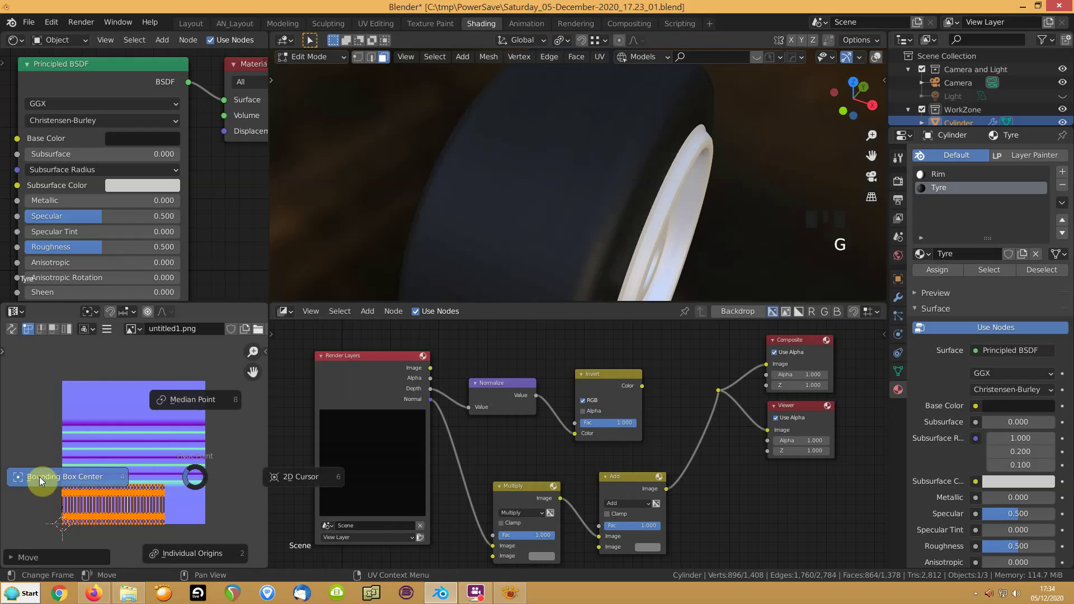
pyautogui.click(261, 474)
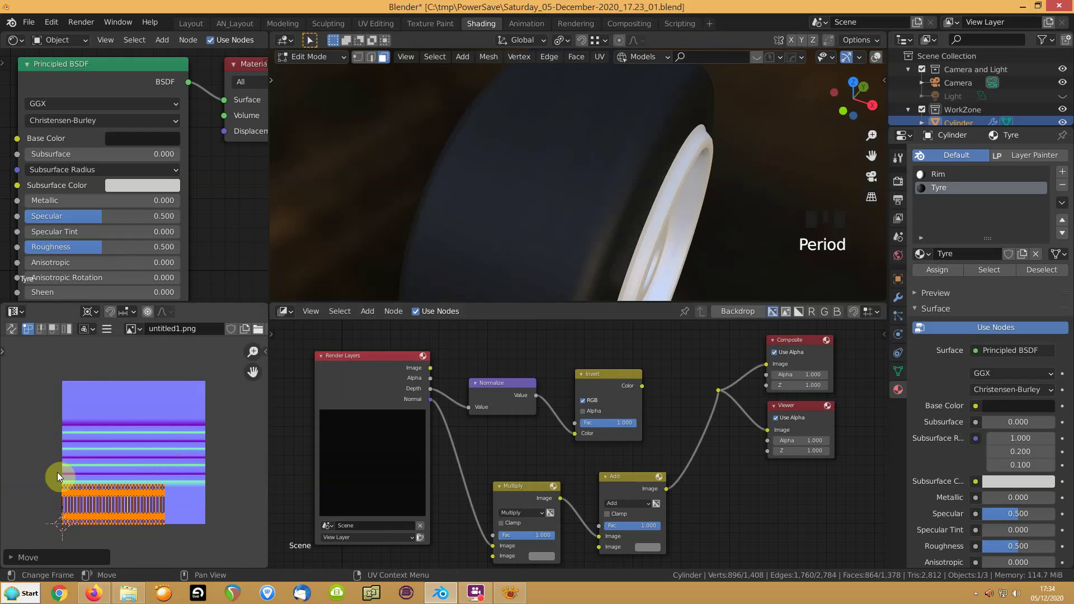
pyautogui.press('s')
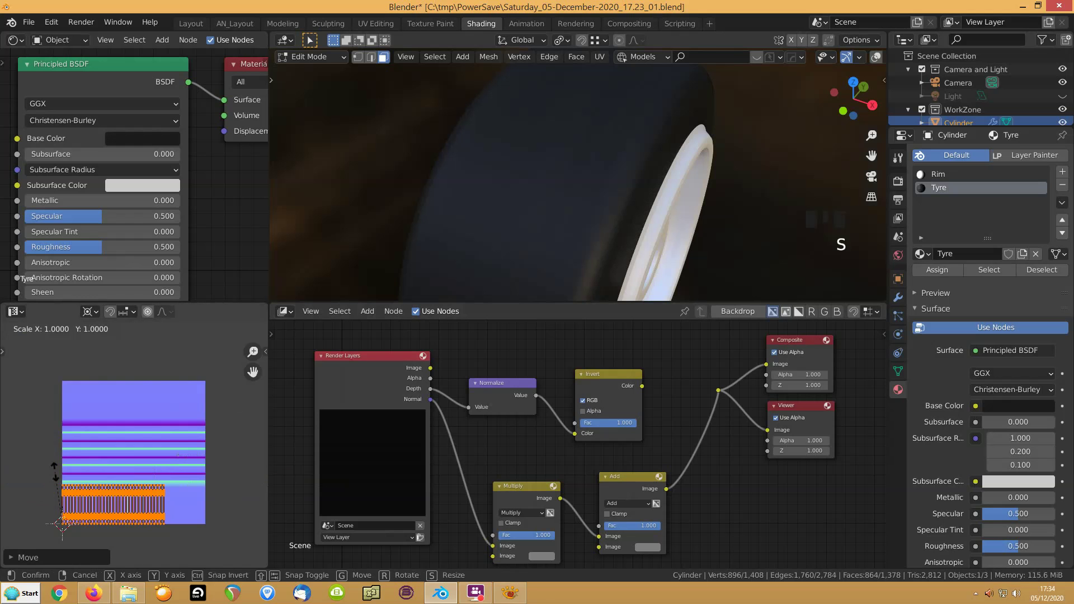
pyautogui.click(139, 475)
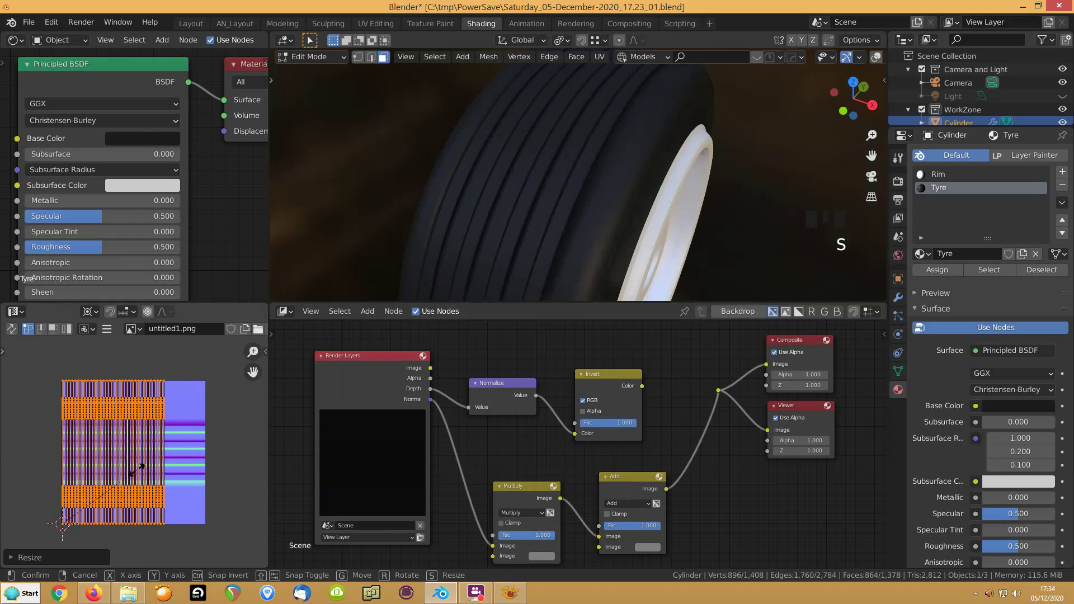
pyautogui.press('s')
pyautogui.press('x')
pyautogui.click(97, 570)
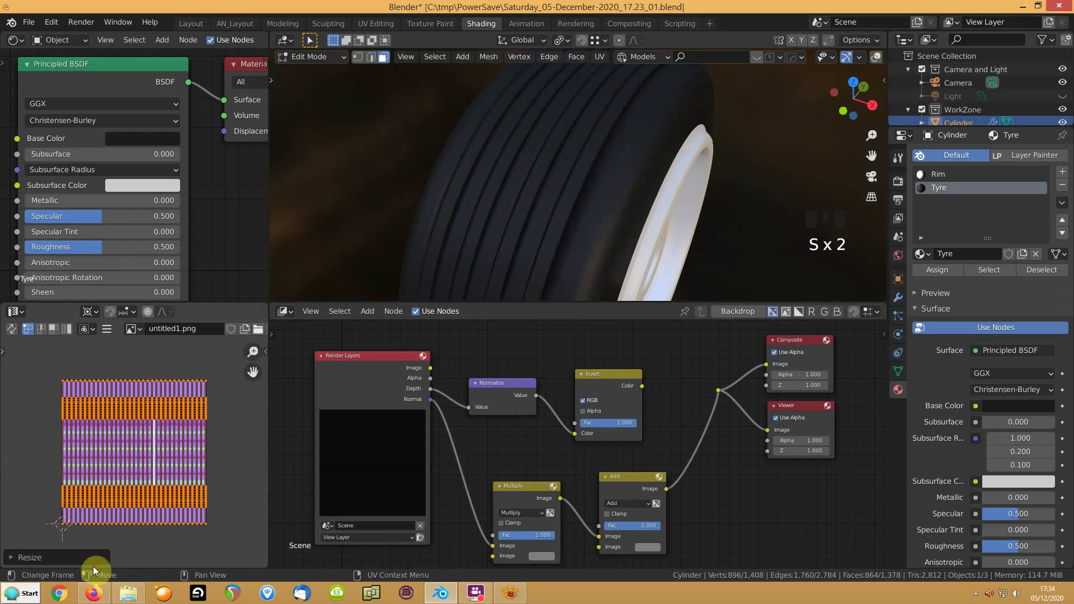
# Step: Turn off Constrain to Image Bounds and set the UV pivot to Median Point
pyautogui.click(105, 329)
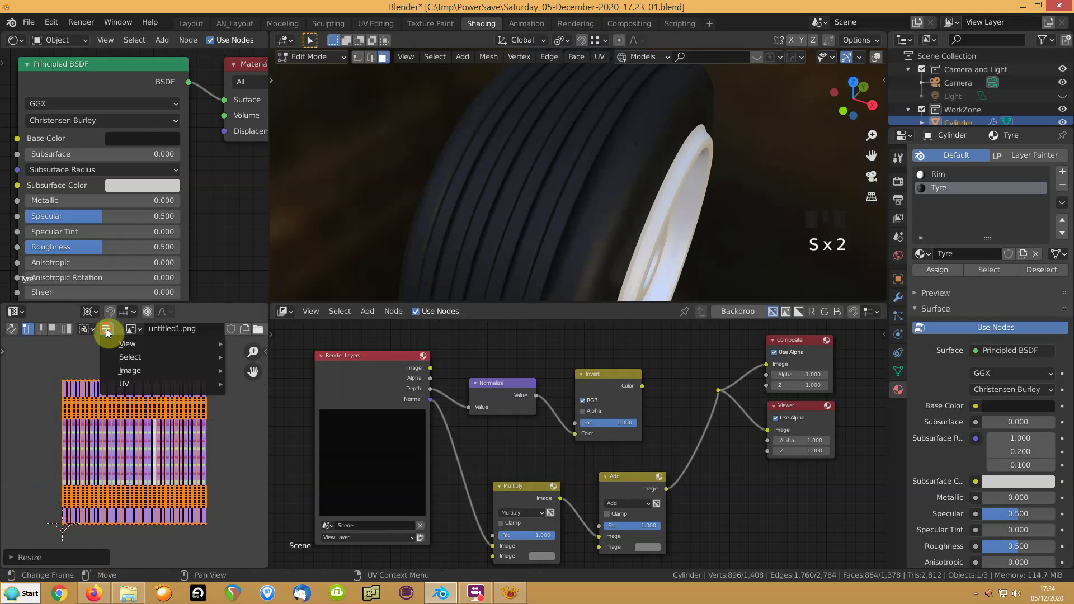
pyautogui.moveTo(123, 384)
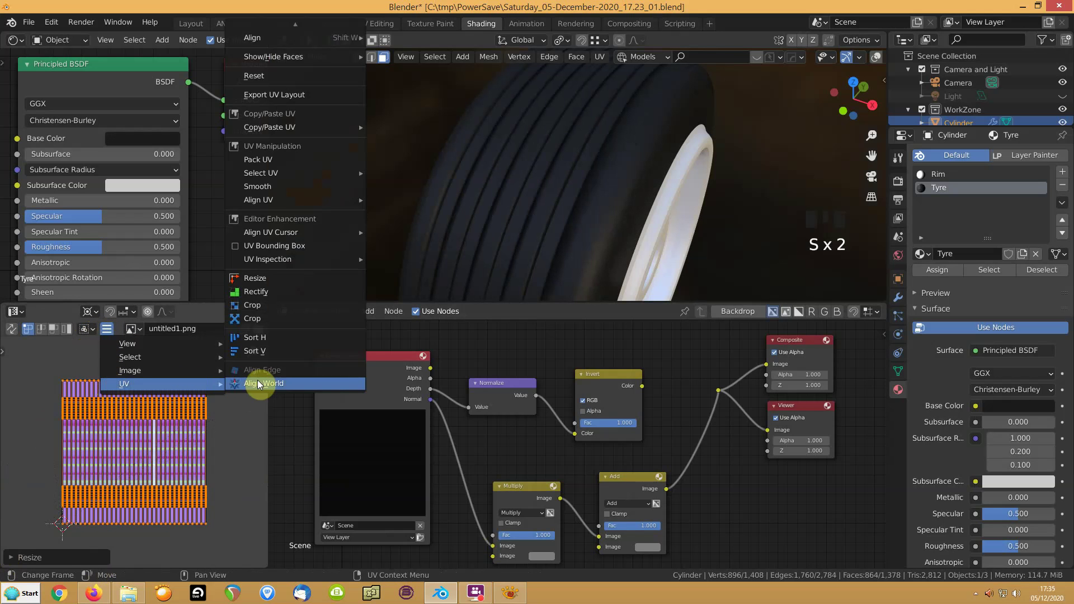
pyautogui.scroll(-1, 258, 381)
pyautogui.click(240, 83)
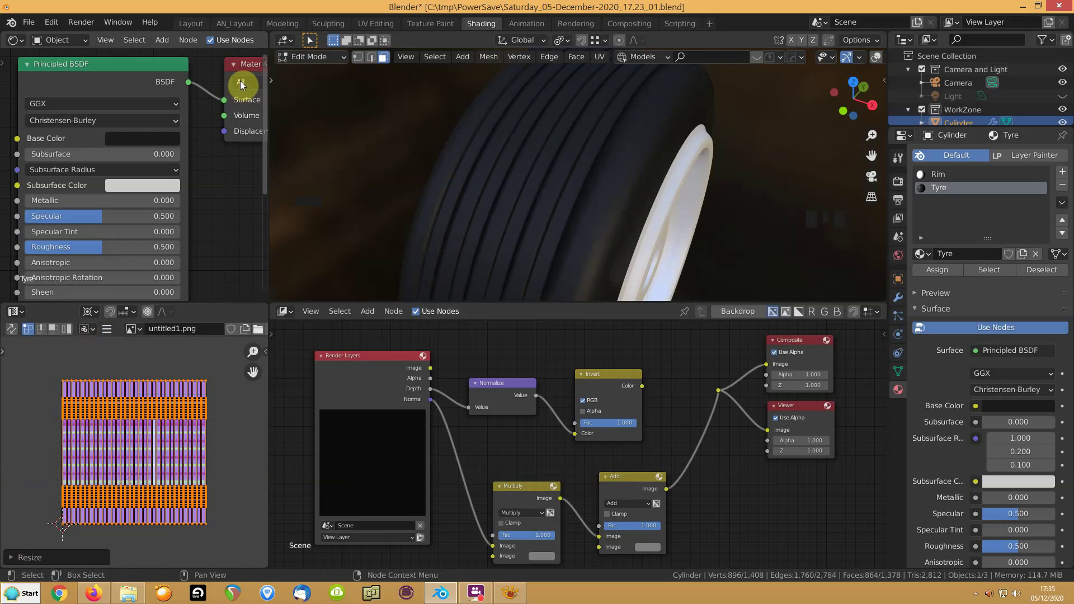
pyautogui.press('.')
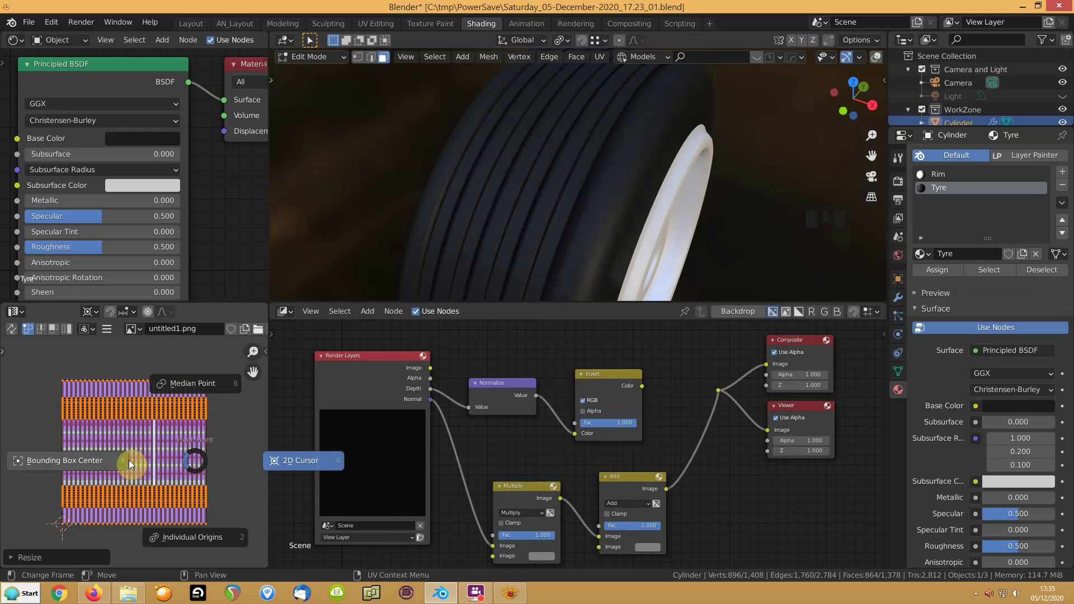
pyautogui.click(176, 383)
# Step: Scale the tyre's UVs along Y by about 1.3, past the image's upper and lower edges
pyautogui.moveTo(492, 202); pyautogui.dragTo(501, 215, button='middle')
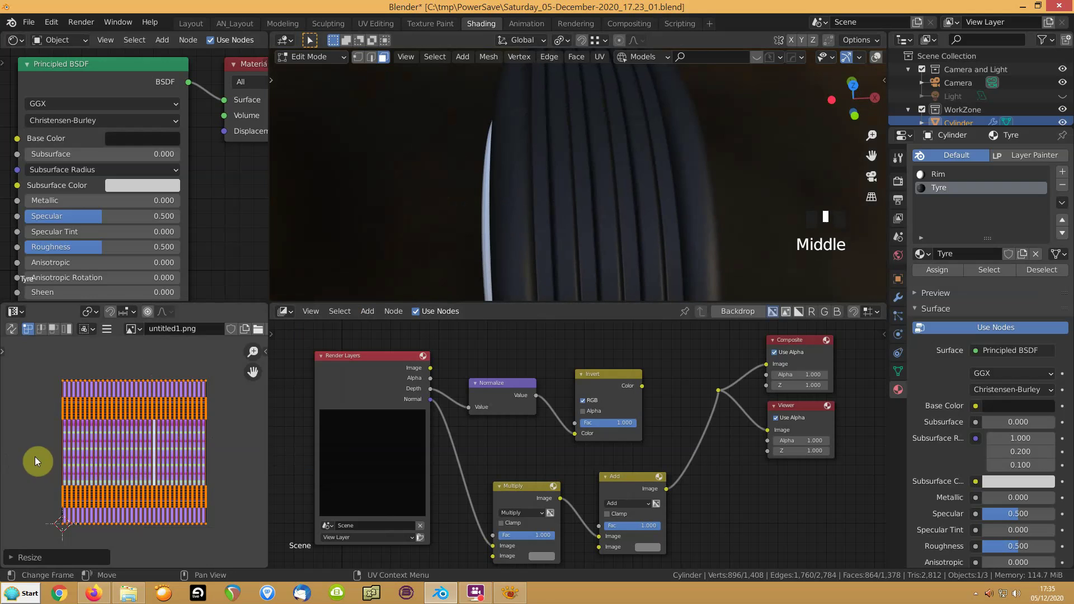
pyautogui.press('s')
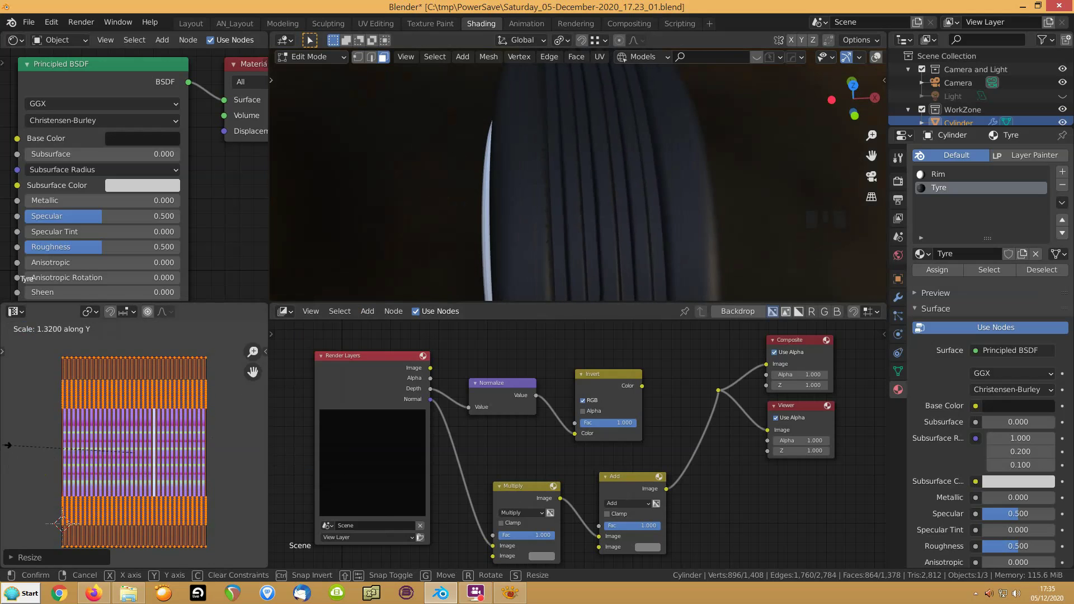
pyautogui.click(265, 444)
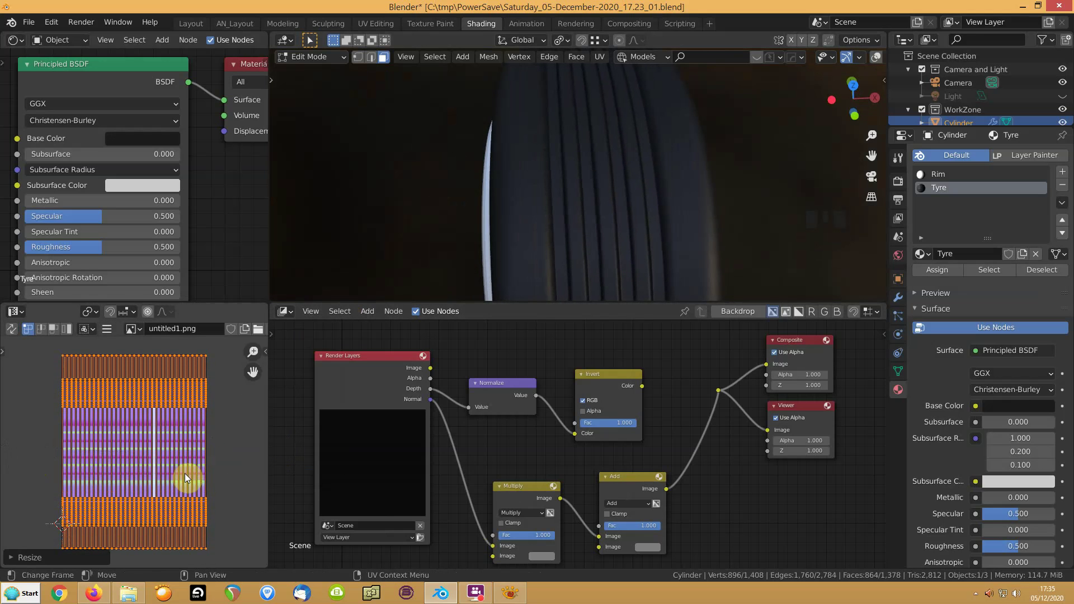
# Step: Scale the tyre's UVs along X by 2, and deselect them
pyautogui.moveTo(659, 209); pyautogui.dragTo(596, 212, button='middle')
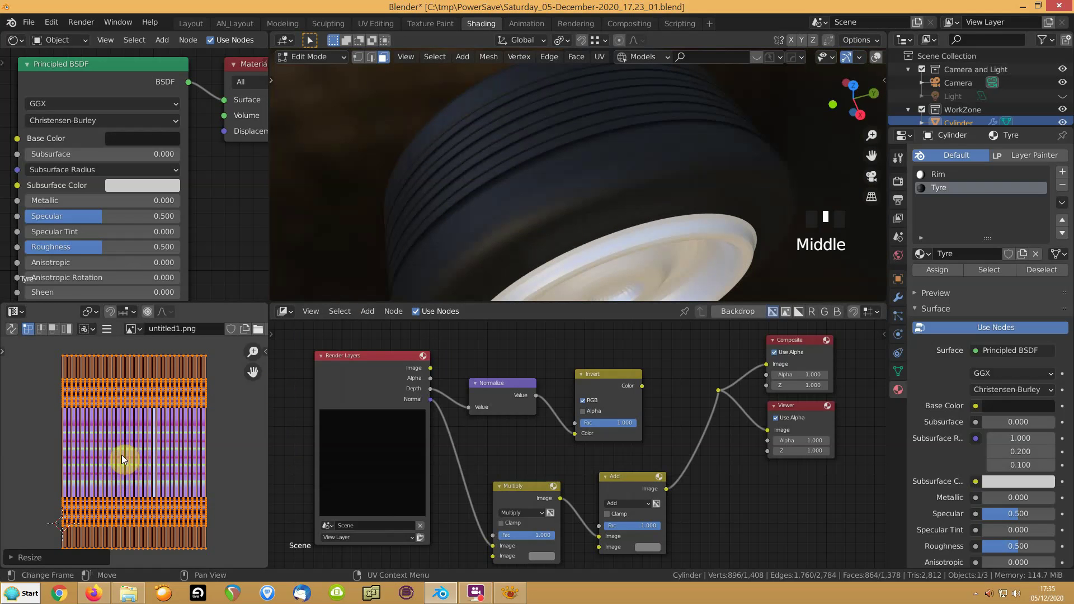
pyautogui.press('s')
pyautogui.press('x')
pyautogui.press('2')
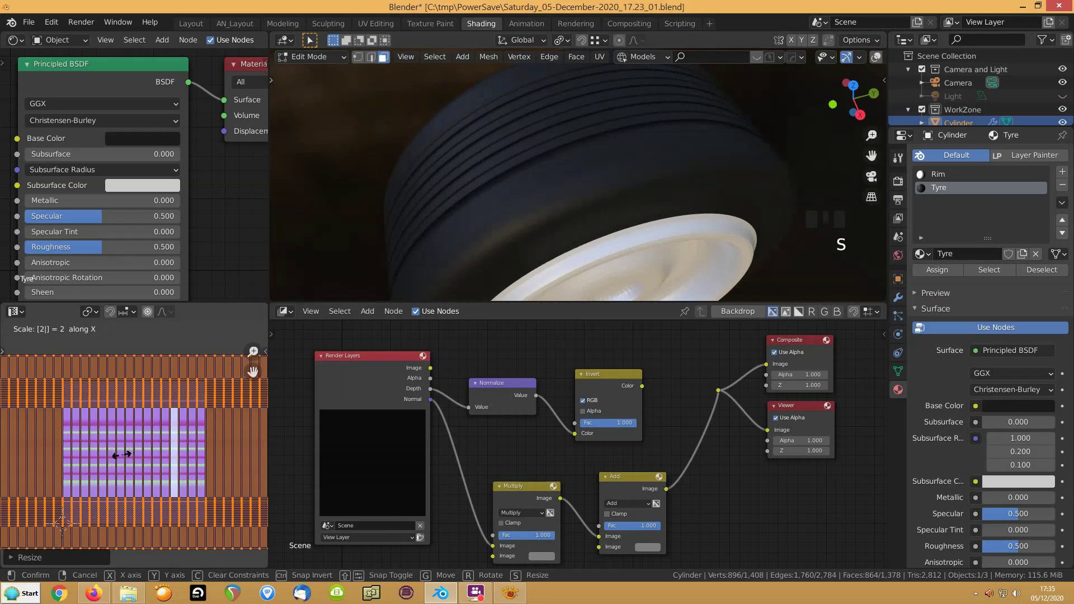
pyautogui.press('Return')
pyautogui.scroll(-4, 123, 454)
pyautogui.scroll(1, 123, 454)
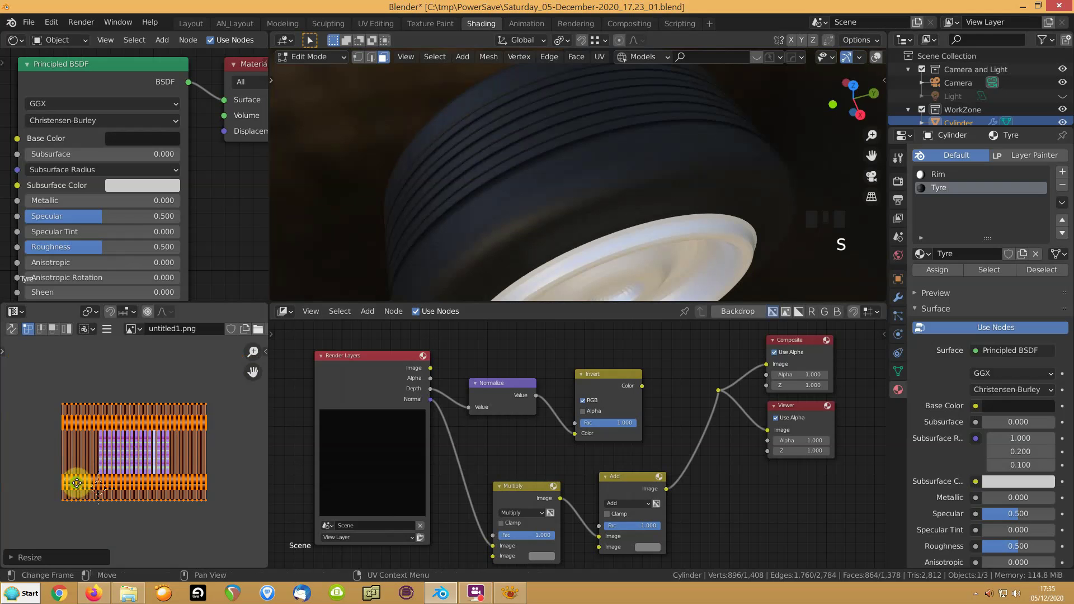
pyautogui.click(43, 418)
pyautogui.scroll(1, 40, 428)
pyautogui.scroll(2, 40, 427)
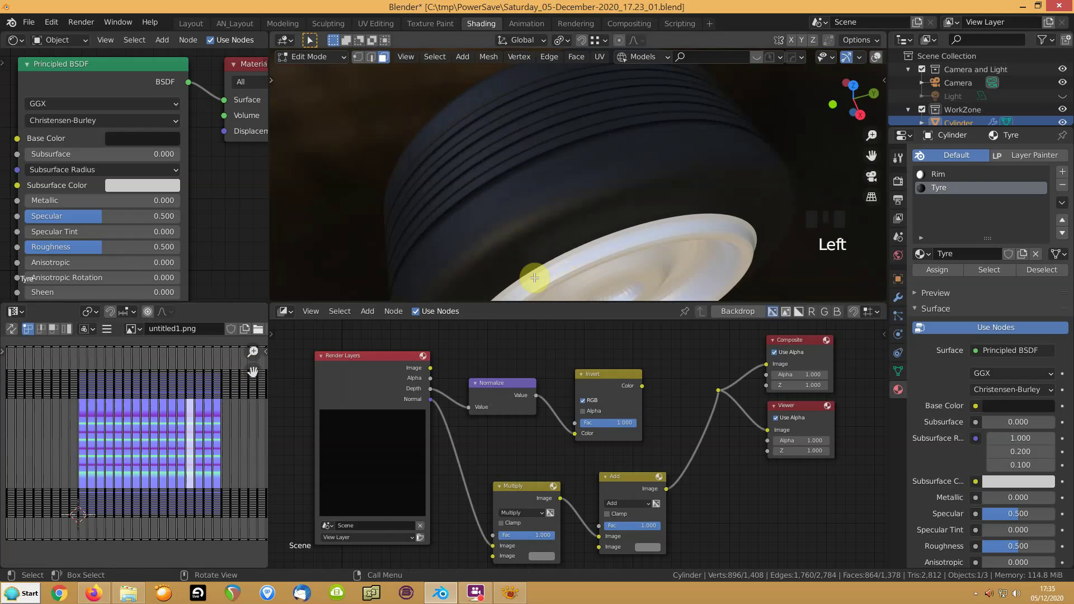
# Step: Try moving the uppermost horizontal edge loop of the tyre's UVs upward along Y, away from the image
pyautogui.moveTo(526, 199); pyautogui.dragTo(532, 167, button='middle')
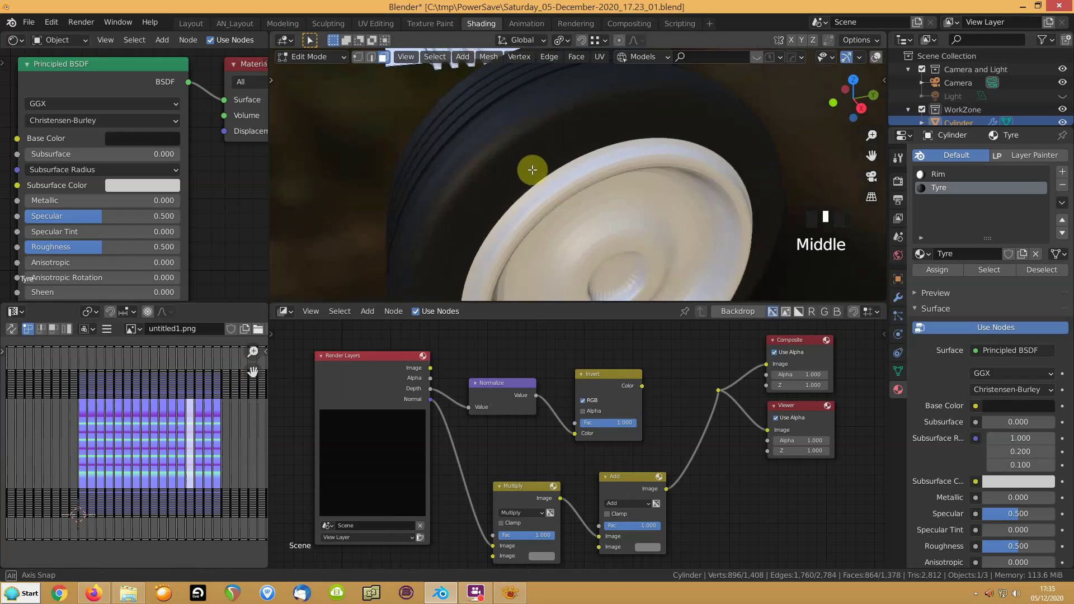
pyautogui.press('2')
pyautogui.keyDown('alt'); pyautogui.click(157, 348); pyautogui.keyUp('alt')
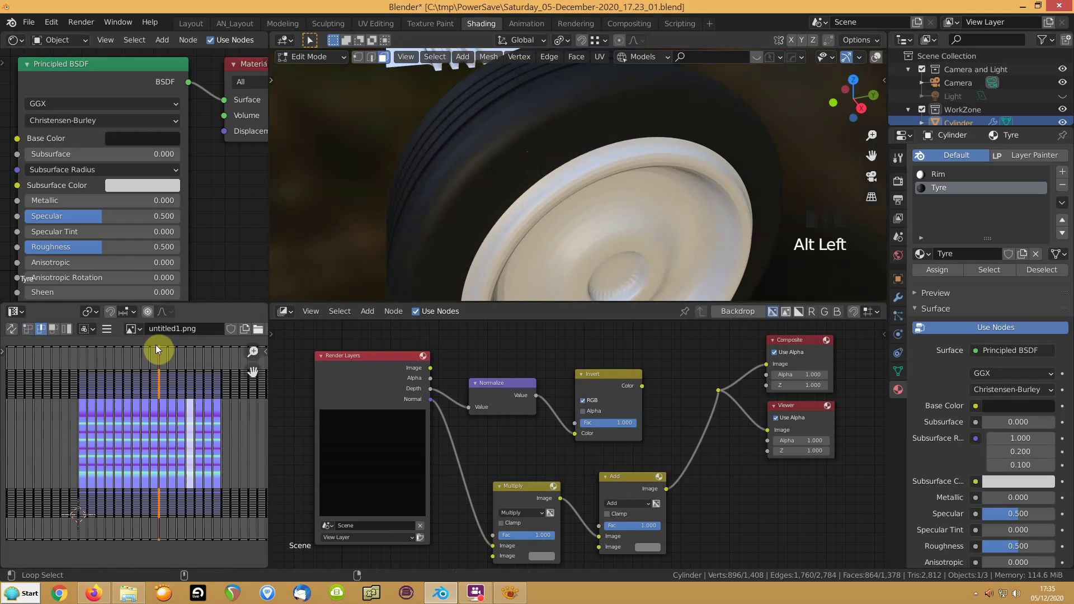
pyautogui.keyDown('alt'); pyautogui.click(162, 347); pyautogui.keyUp('alt')
pyautogui.press('g')
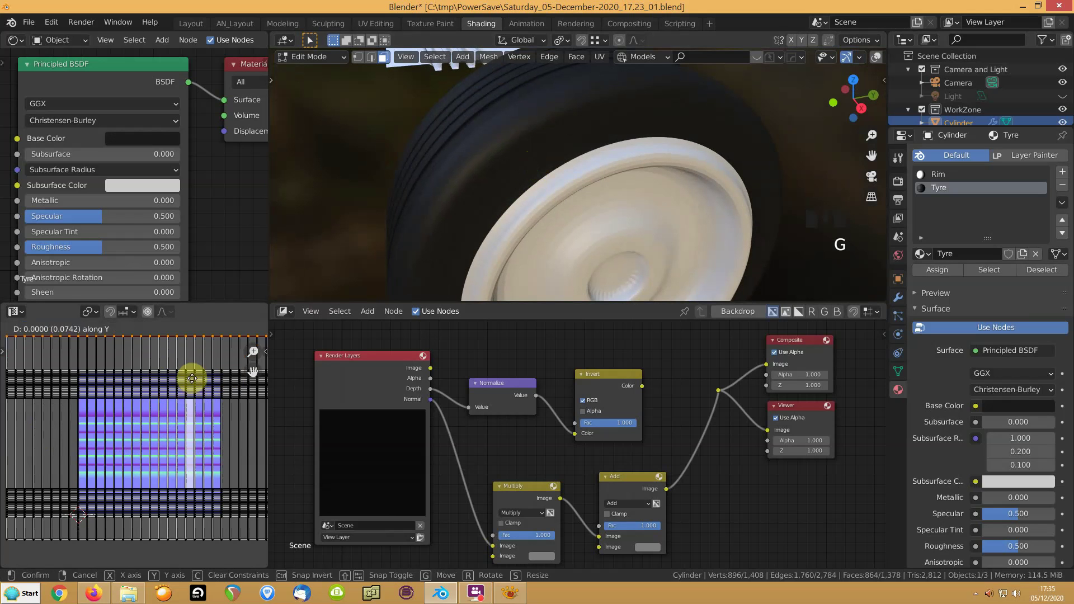
pyautogui.click(193, 330)
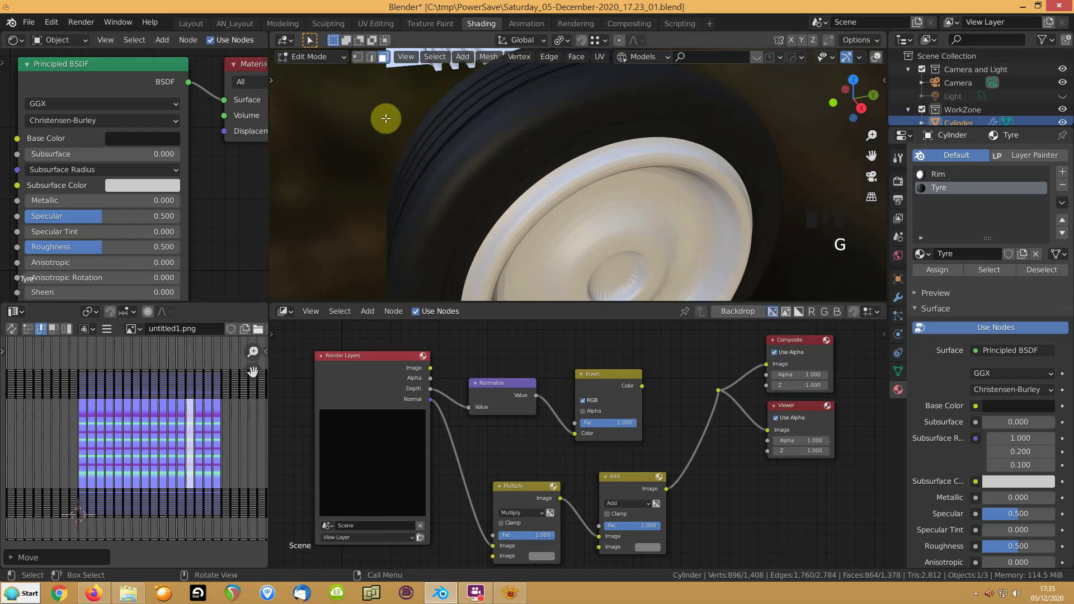
# Step: Undo the move of the uppermost UV edge loop and return the wheel to Object Mode
pyautogui.moveTo(496, 166); pyautogui.dragTo(499, 158, button='middle')
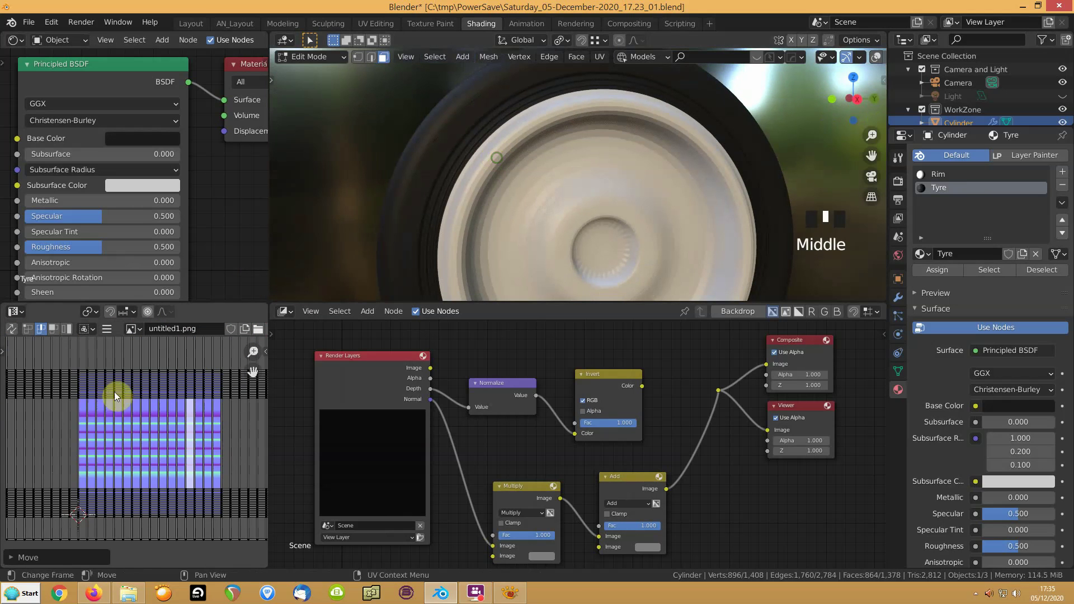
pyautogui.press('g')
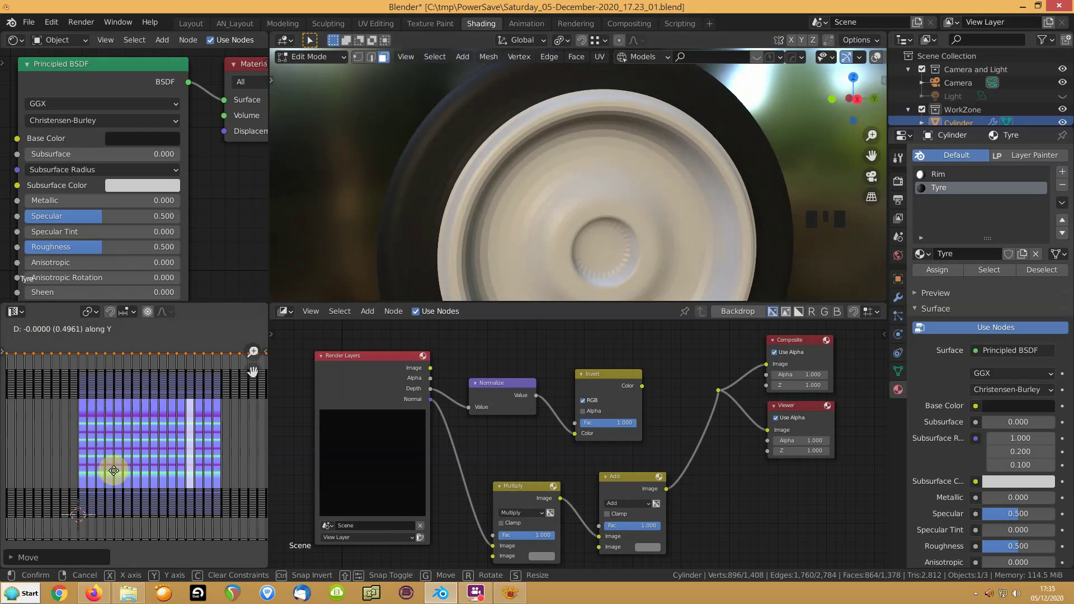
pyautogui.rightClick(113, 468)
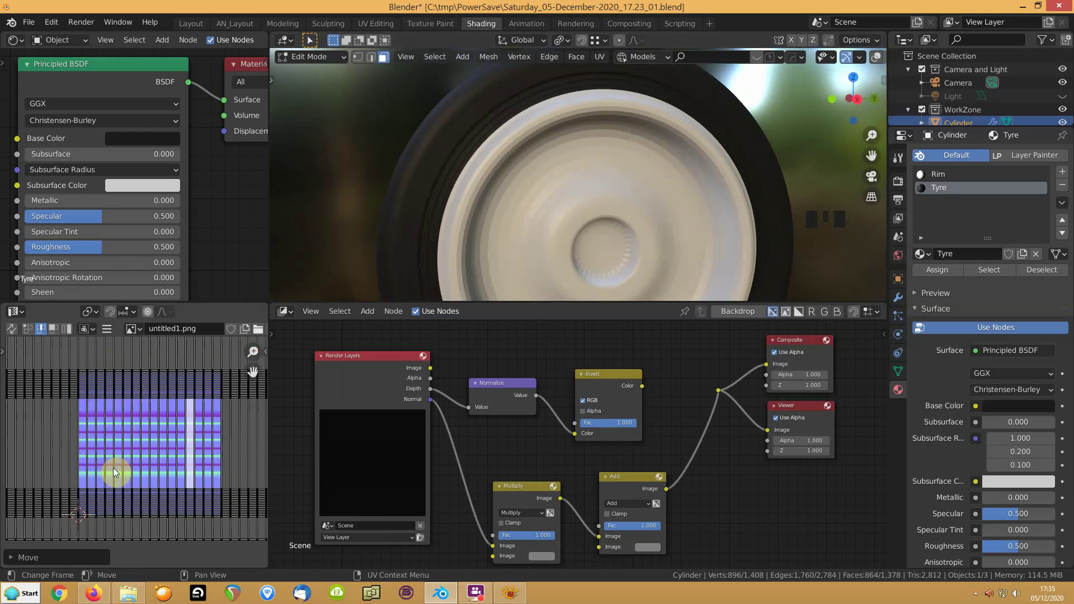
pyautogui.hotkey('ctrl', 'z')
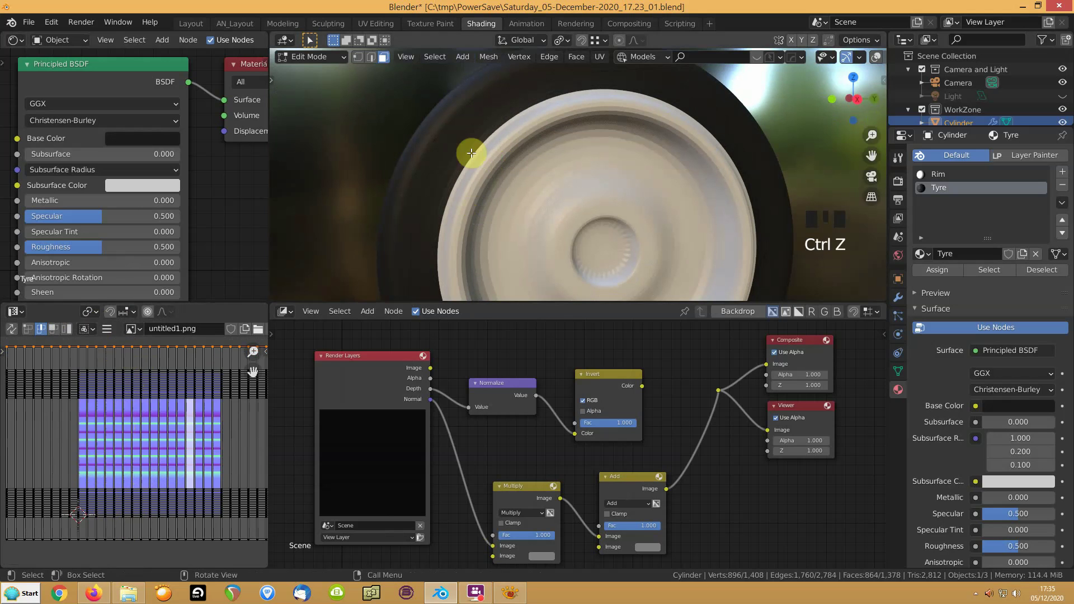
pyautogui.press('Tab')
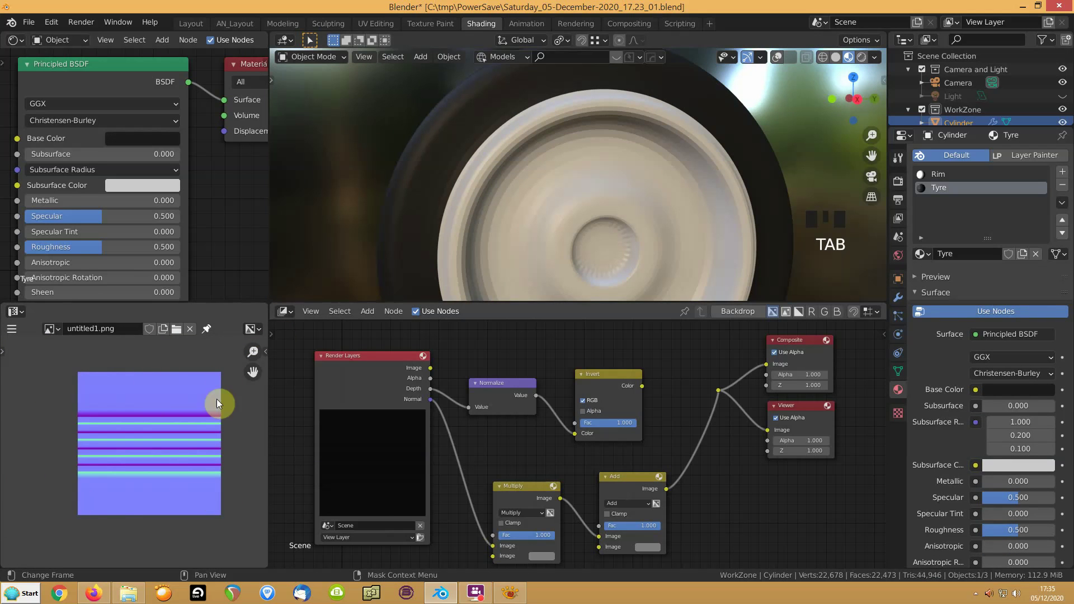
# Step: Apply the HOps Sharpen operation to the wheel
pyautogui.moveTo(507, 206); pyautogui.dragTo(643, 217, button='middle')
pyautogui.rightClick(638, 190)
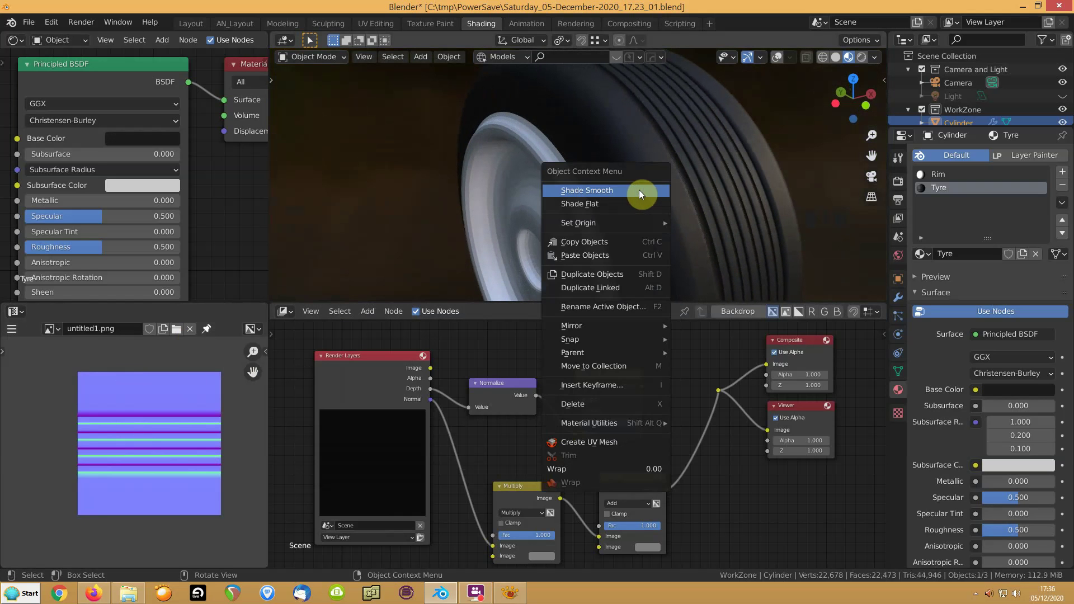
pyautogui.rightClick(639, 190)
pyautogui.moveTo(681, 206)
pyautogui.mouseDown(button='middle')
pyautogui.moveTo(635, 211)
pyautogui.moveTo(714, 201)
pyautogui.moveTo(678, 195)
pyautogui.mouseUp(button='middle')
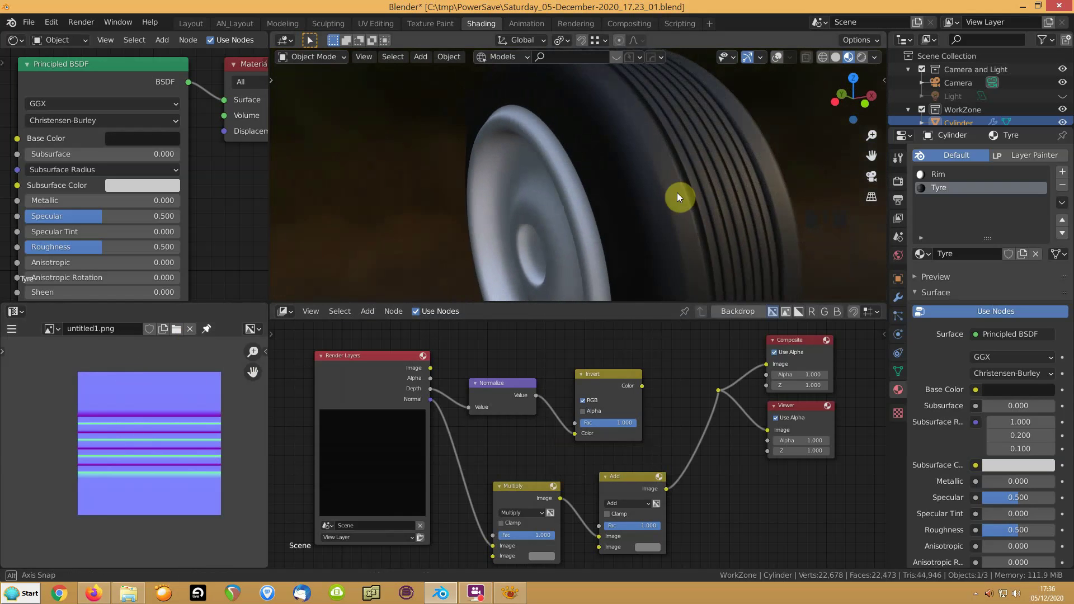
pyautogui.scroll(-2, 514, 219)
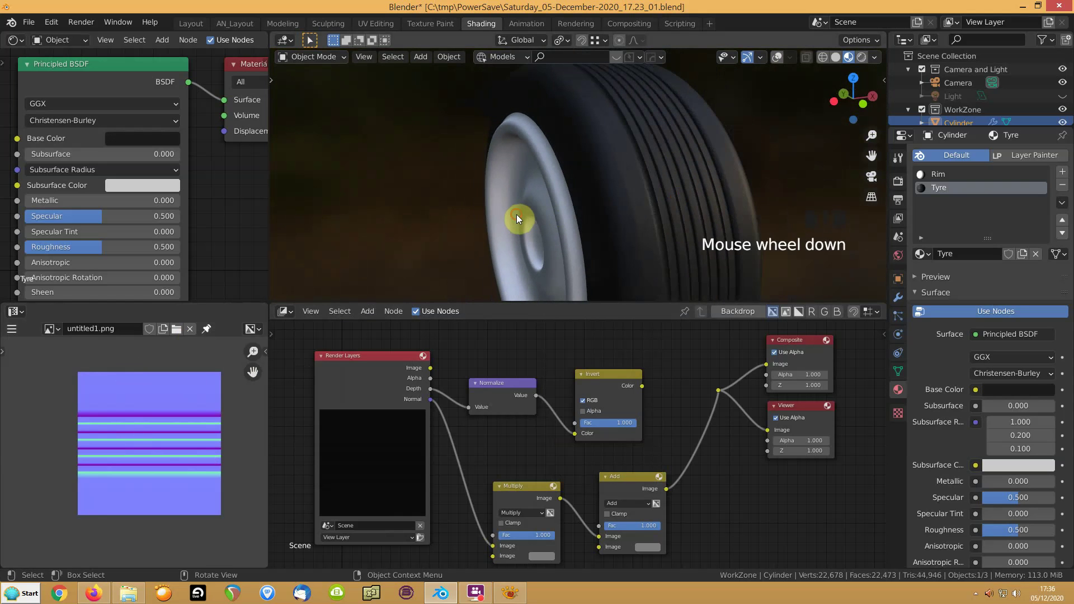
pyautogui.click(562, 194)
pyautogui.click(576, 183)
pyautogui.press('q')
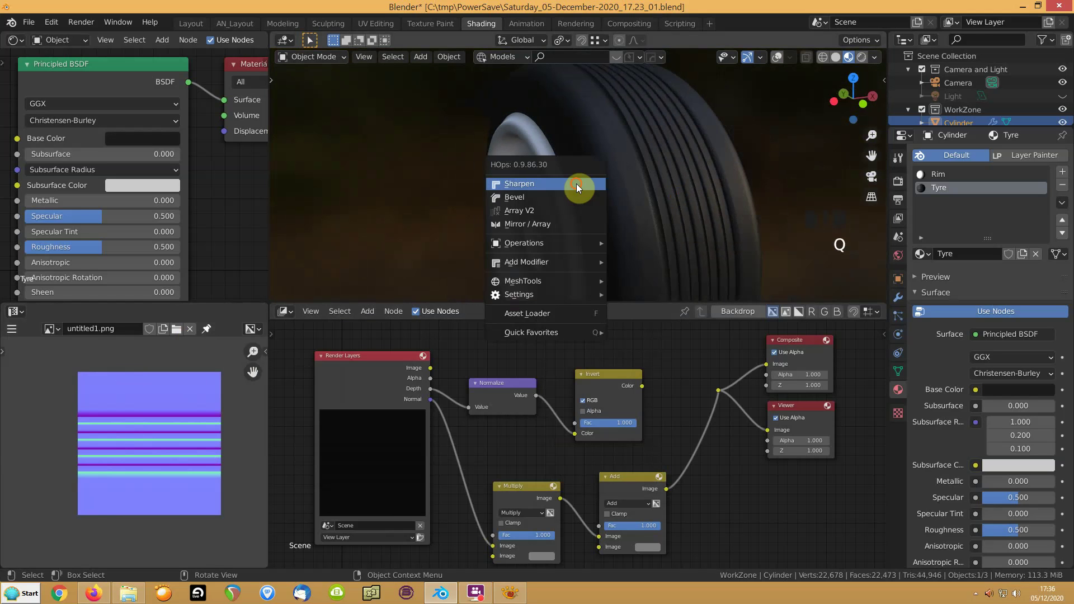
pyautogui.click(576, 183)
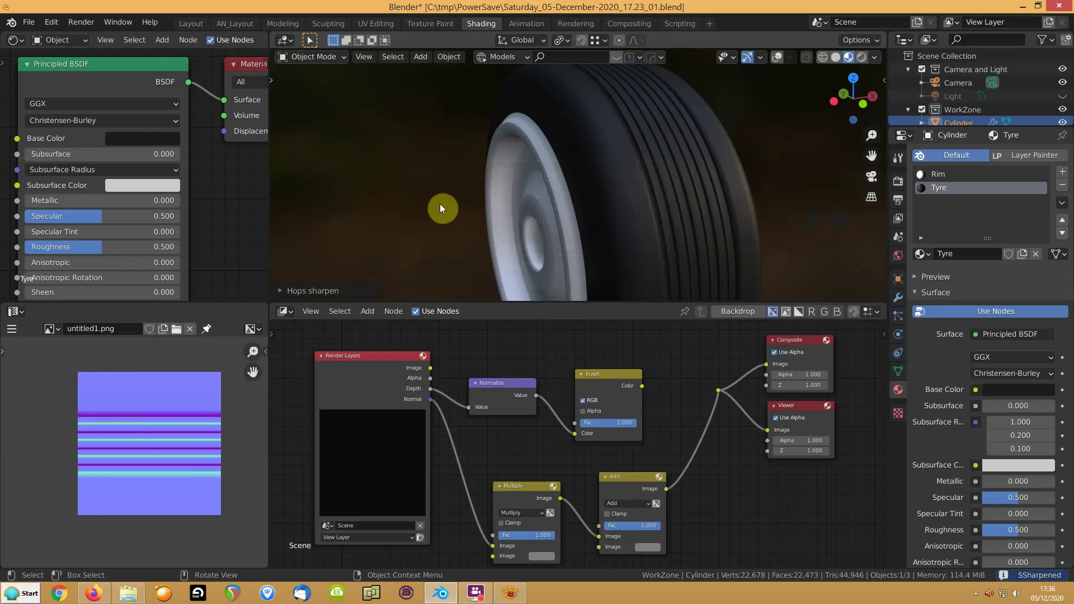
pyautogui.moveTo(601, 177); pyautogui.dragTo(620, 179, button='middle')
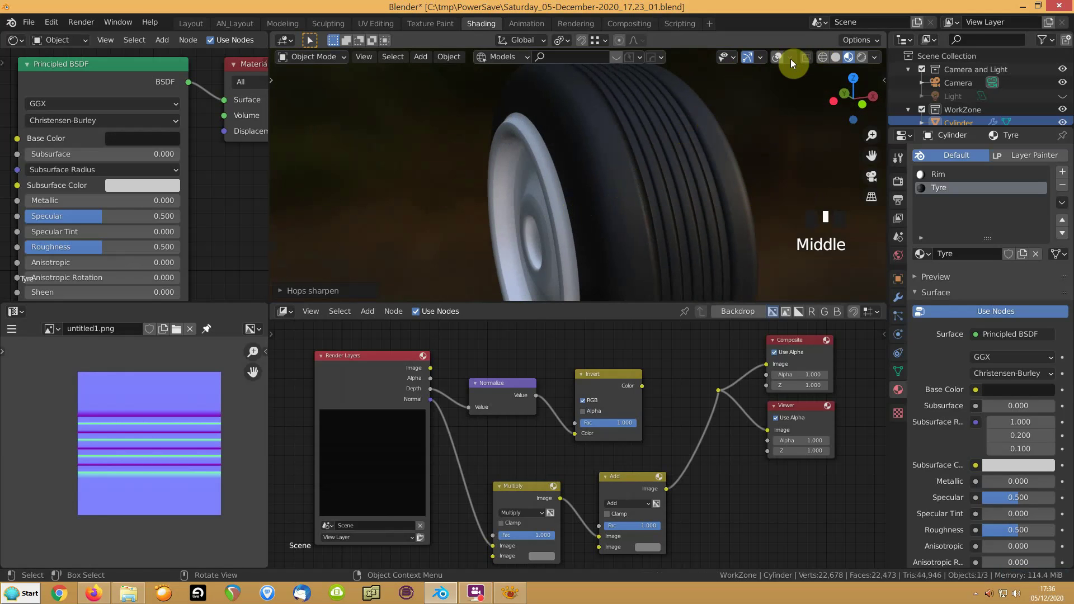
# Step: Show the viewport overlays, select the Rim material's faces in Edit Mode and try splitting the mesh along their boundary edges
pyautogui.click(776, 57)
pyautogui.press('Tab')
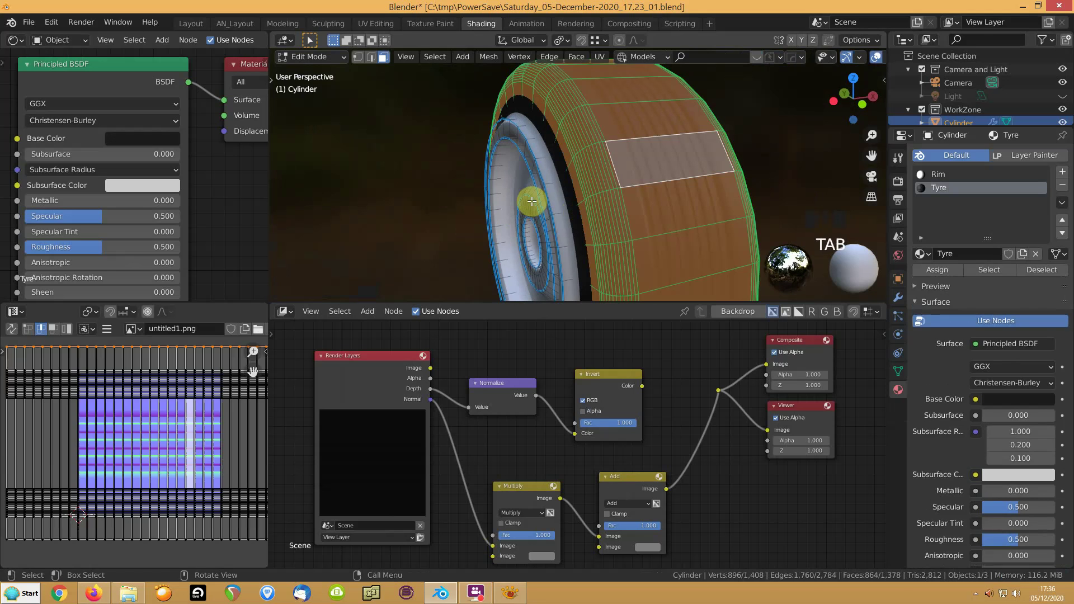
pyautogui.press('a')
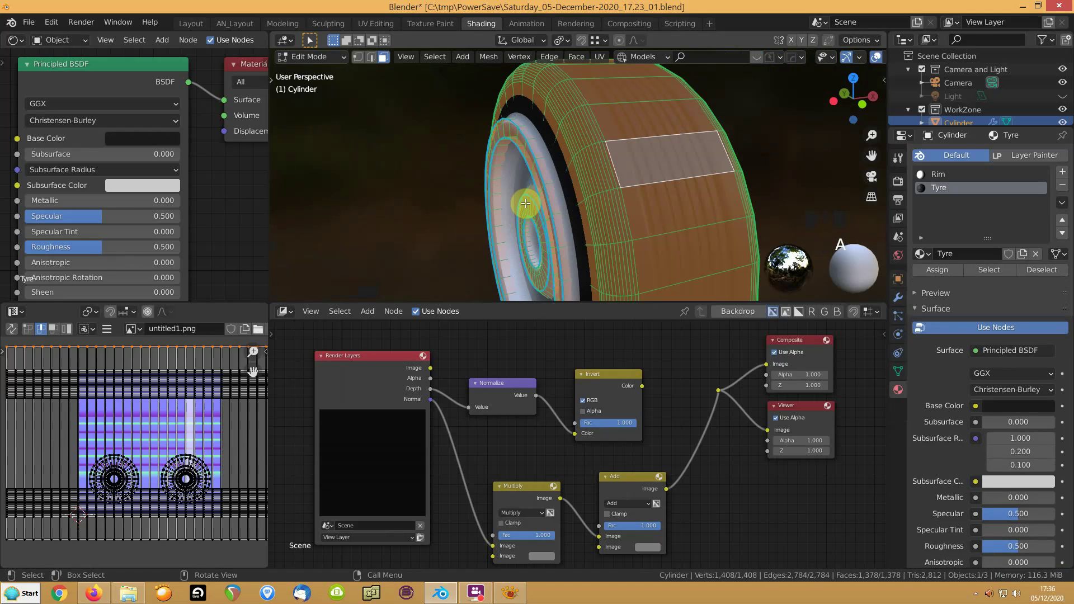
pyautogui.hotkey('alt', 'a')
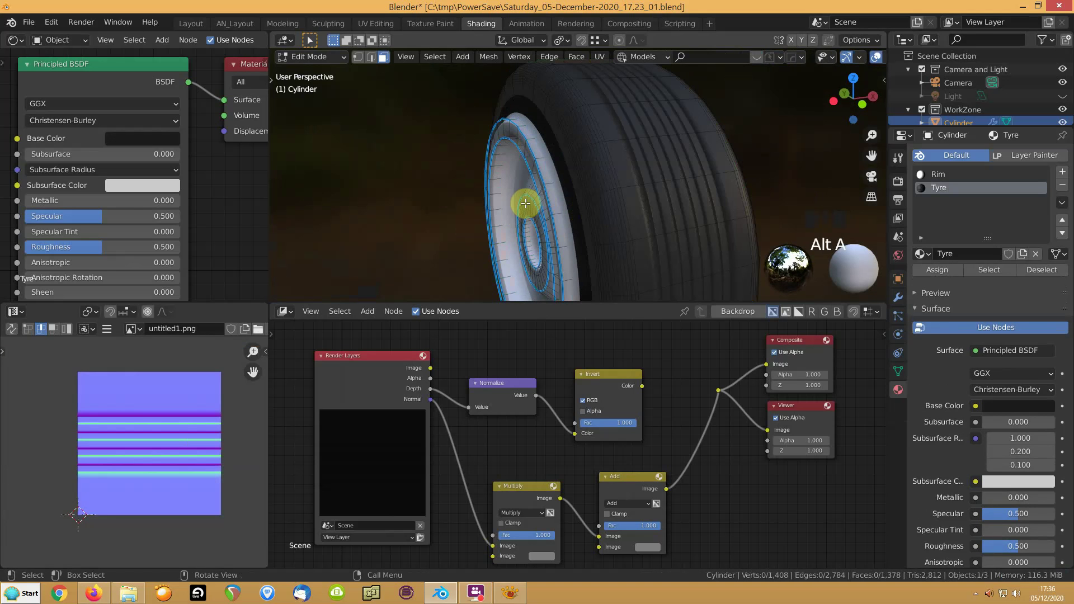
pyautogui.click(933, 175)
pyautogui.click(987, 269)
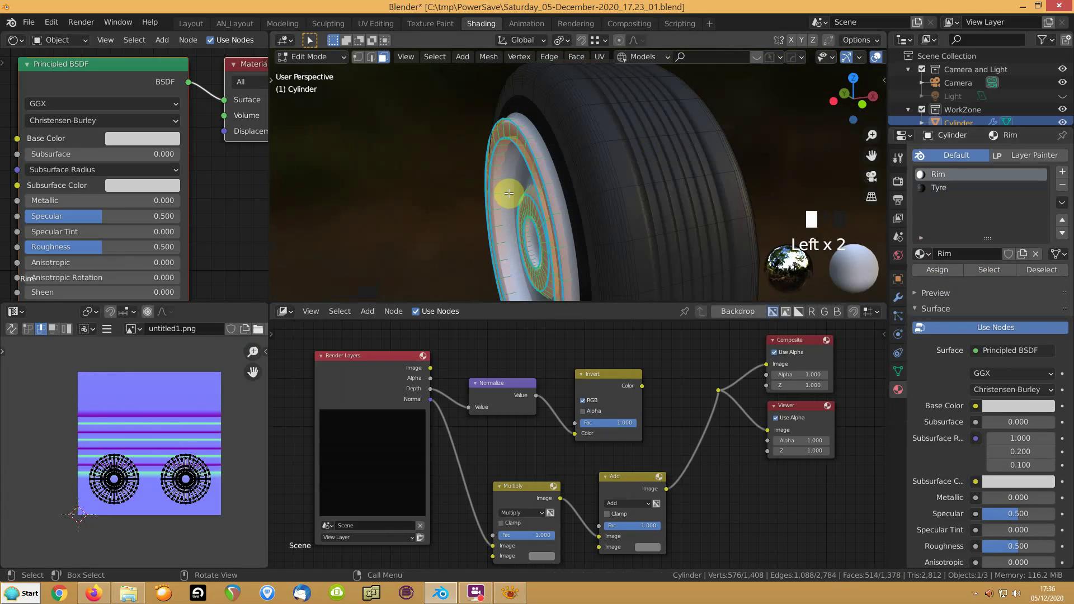
pyautogui.hotkey('shift', "'")
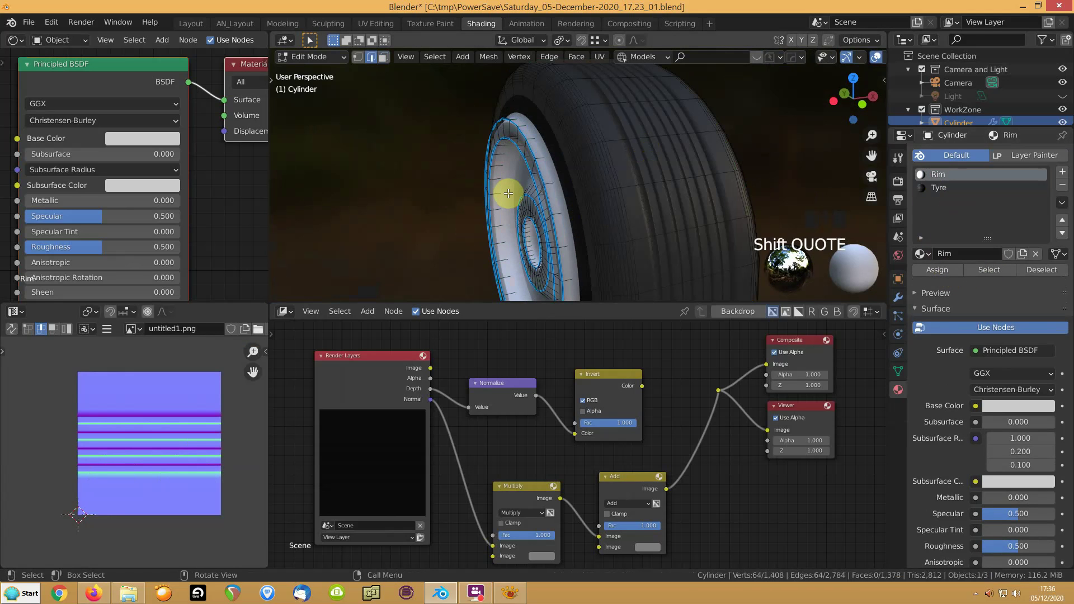
pyautogui.press('y')
pyautogui.press('y')
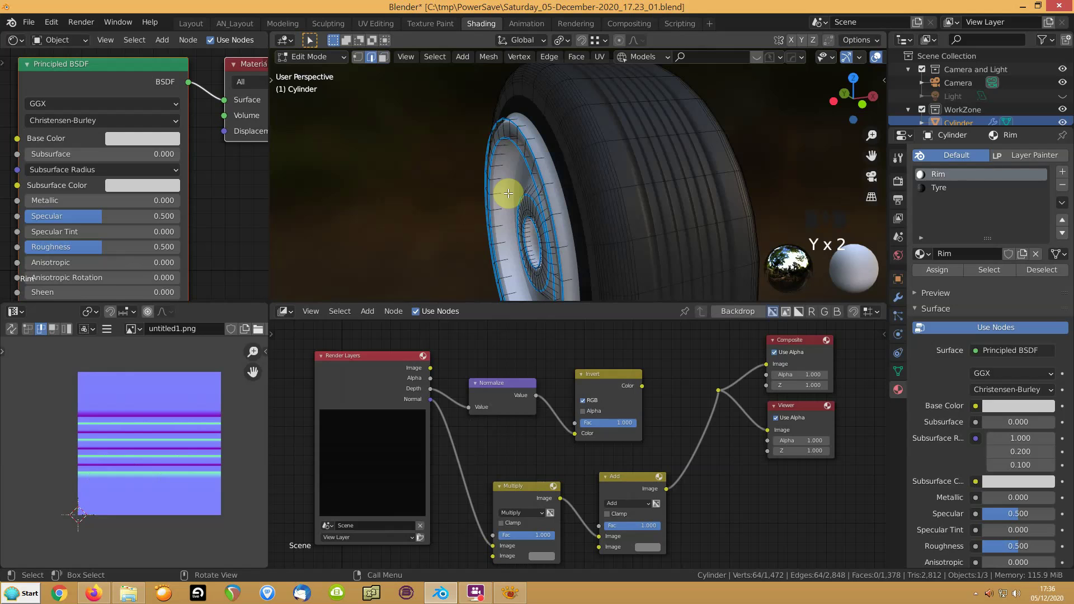
# Step: Select the faces assigned to the Tyre material and split them from the rim
pyautogui.click(630, 148)
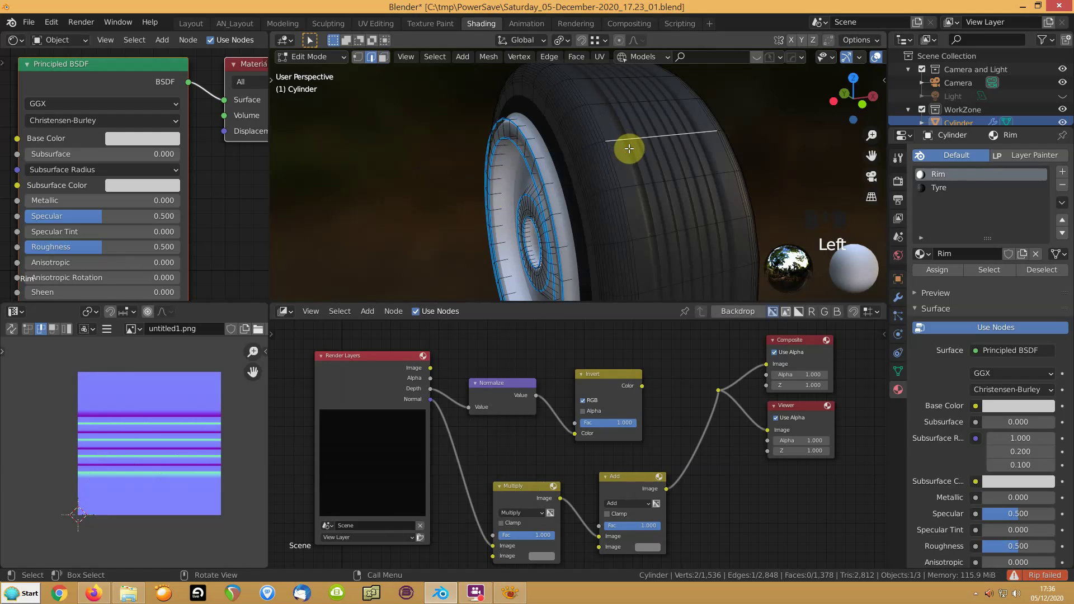
pyautogui.click(935, 190)
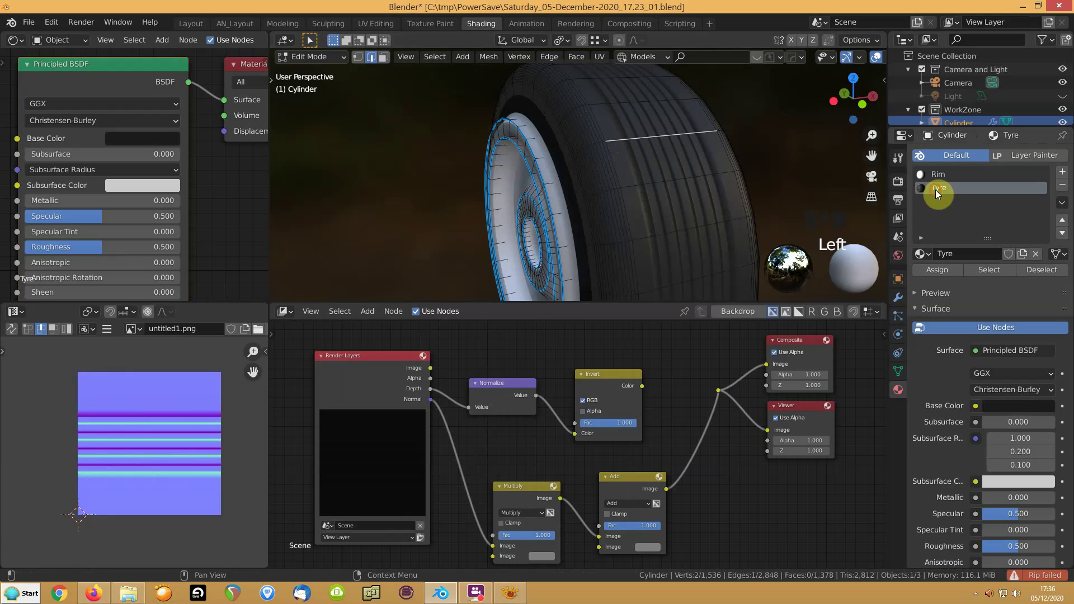
pyautogui.click(988, 270)
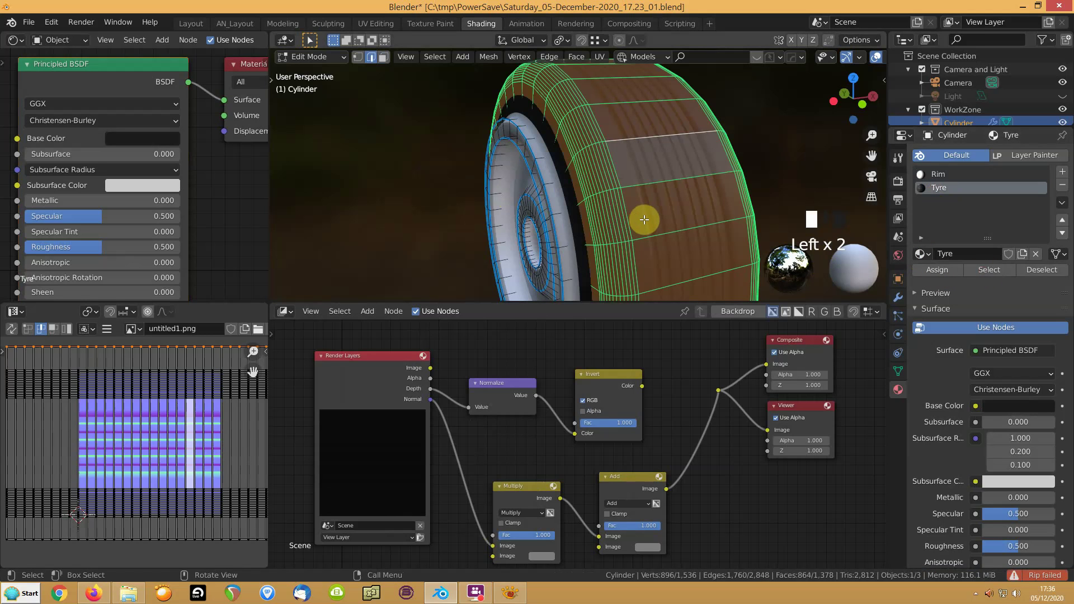
pyautogui.press('3')
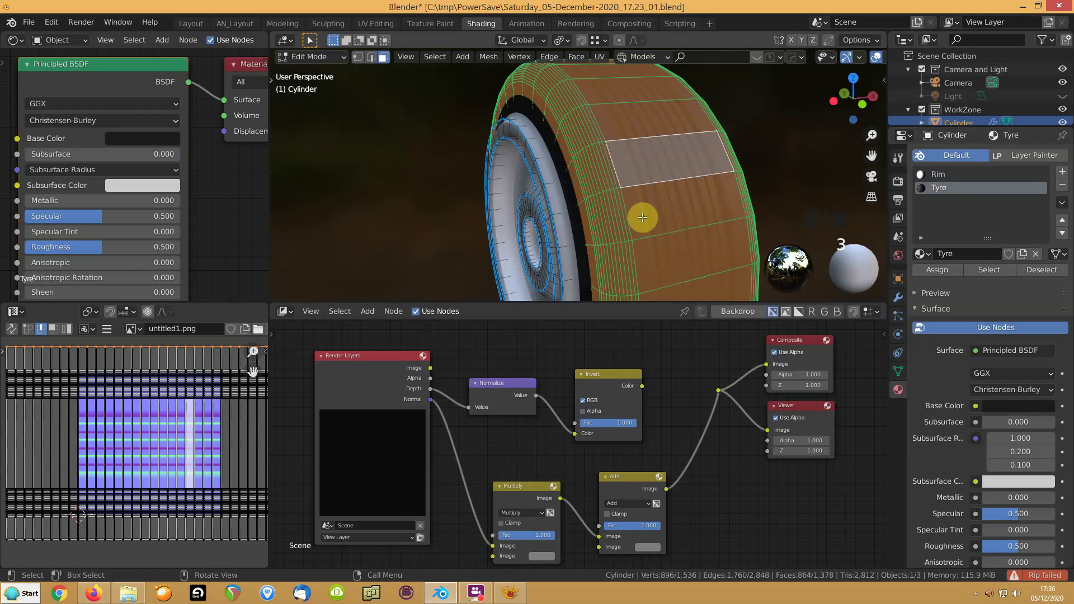
pyautogui.rightClick(640, 215)
pyautogui.press('y')
pyautogui.press('y')
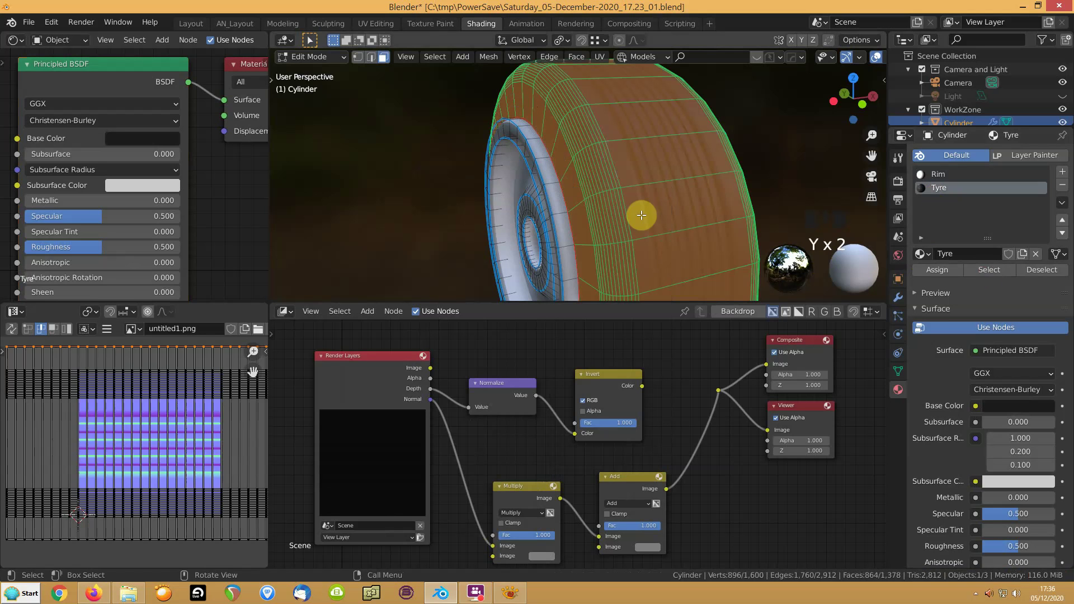
# Step: Select the whole linked tyre mesh and hide it, leaving the two rim halves
pyautogui.click(453, 201)
pyautogui.moveTo(513, 206)
pyautogui.mouseDown(button='middle')
pyautogui.moveTo(494, 181)
pyautogui.moveTo(506, 196)
pyautogui.mouseUp(button='middle')
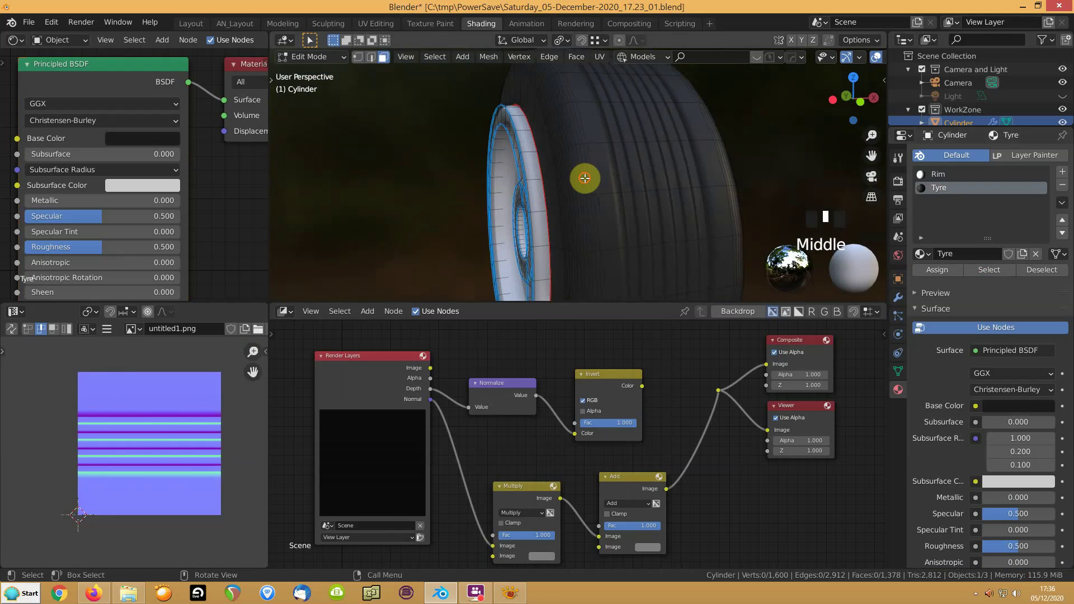
pyautogui.press('l')
pyautogui.press('h')
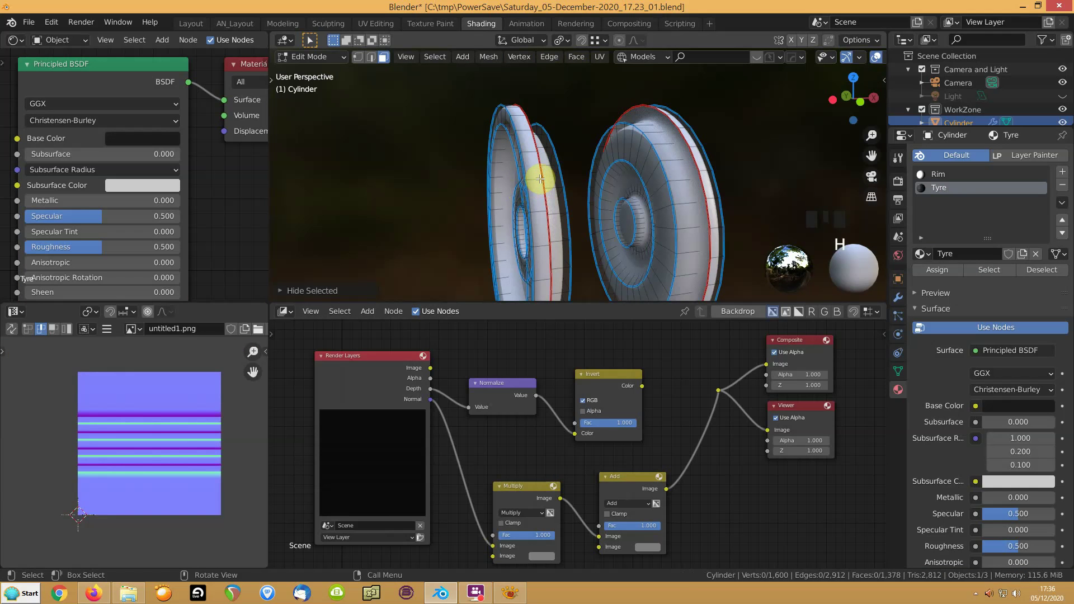
# Step: Select all geometry of both rim halves and merge its duplicate vertices by distance
pyautogui.press('2')
pyautogui.keyDown('alt'); pyautogui.click(538, 159); pyautogui.keyUp('alt')
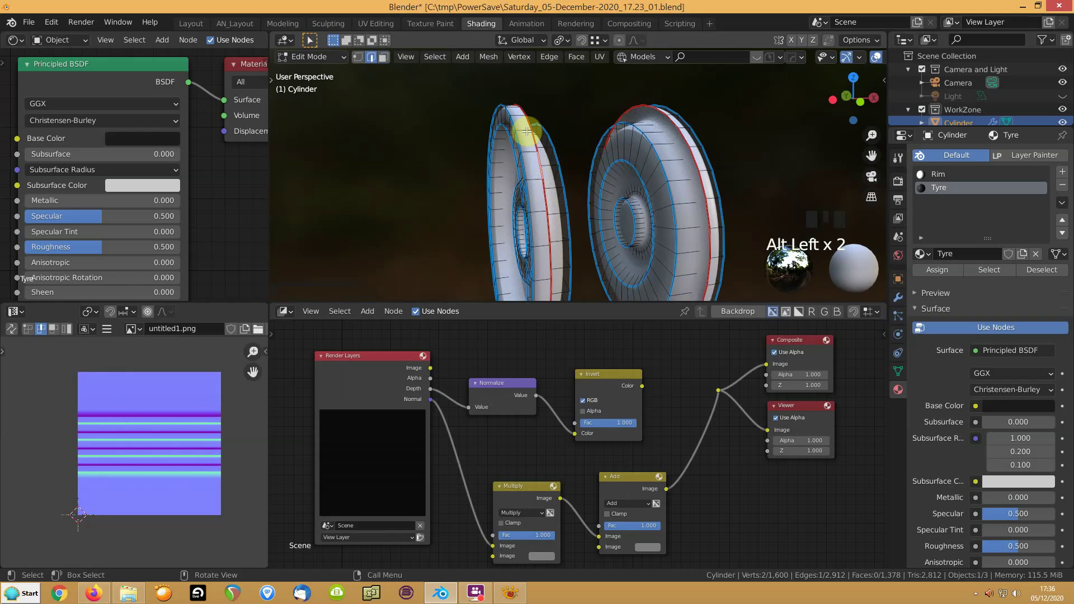
pyautogui.press('a')
pyautogui.press('m')
pyautogui.click(526, 131)
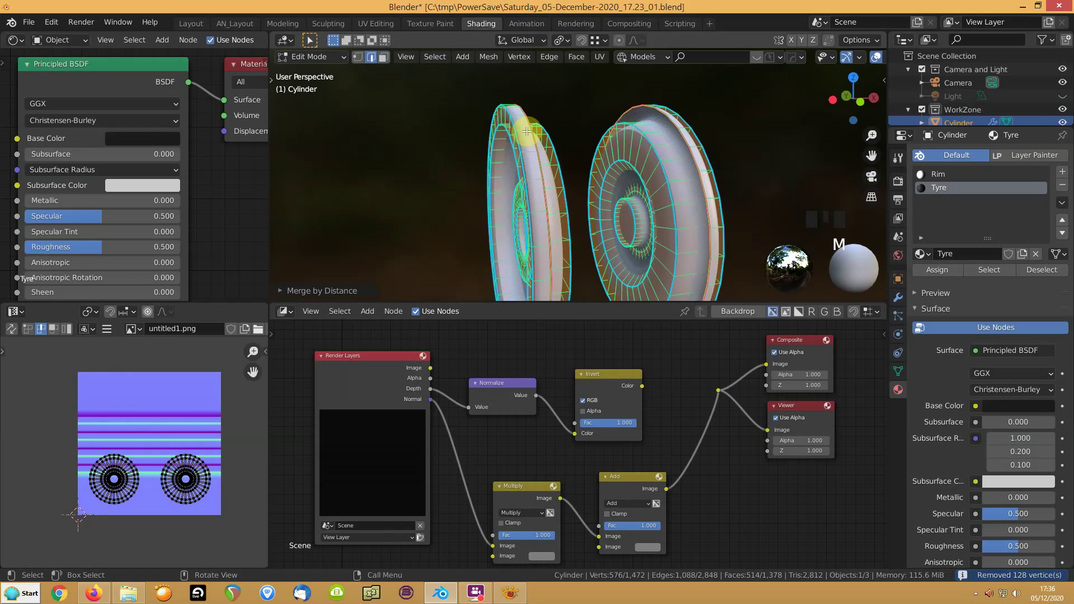
# Step: Select the open boundary edge loop of each rim half and scale both loops toward each other along X around the median point
pyautogui.click(528, 131)
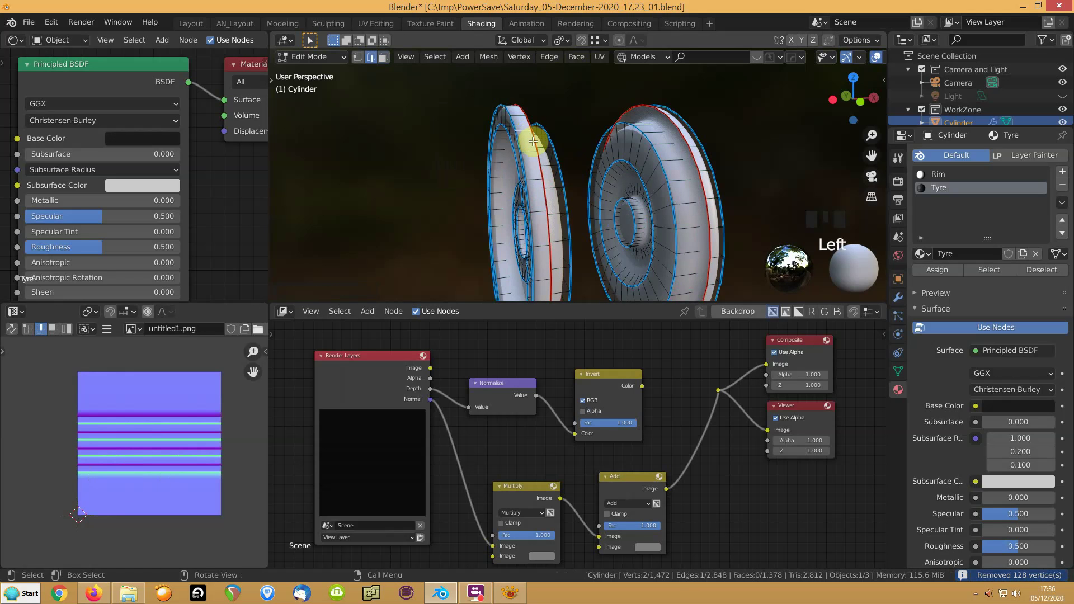
pyautogui.keyDown('alt'); pyautogui.click(531, 142); pyautogui.keyUp('alt')
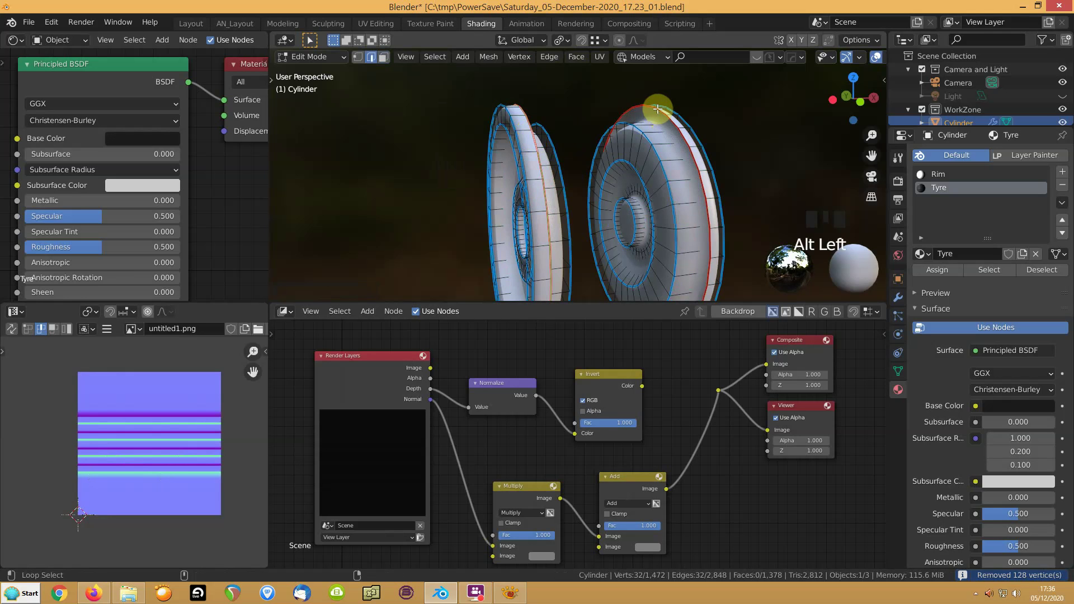
pyautogui.keyDown('alt'); pyautogui.keyDown('shift'); pyautogui.click(658, 109); pyautogui.keyUp('shift'); pyautogui.keyUp('alt')
pyautogui.press('s')
pyautogui.press('x')
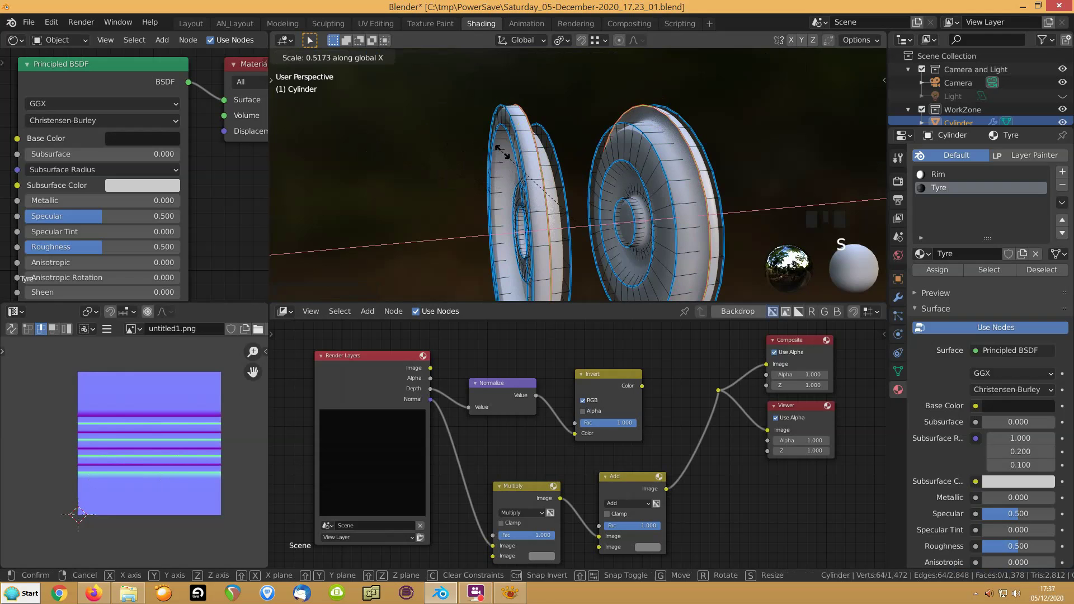
pyautogui.click(502, 149)
pyautogui.moveTo(509, 197)
pyautogui.mouseDown(button='middle')
pyautogui.moveTo(492, 192)
pyautogui.moveTo(505, 210)
pyautogui.mouseUp(button='middle')
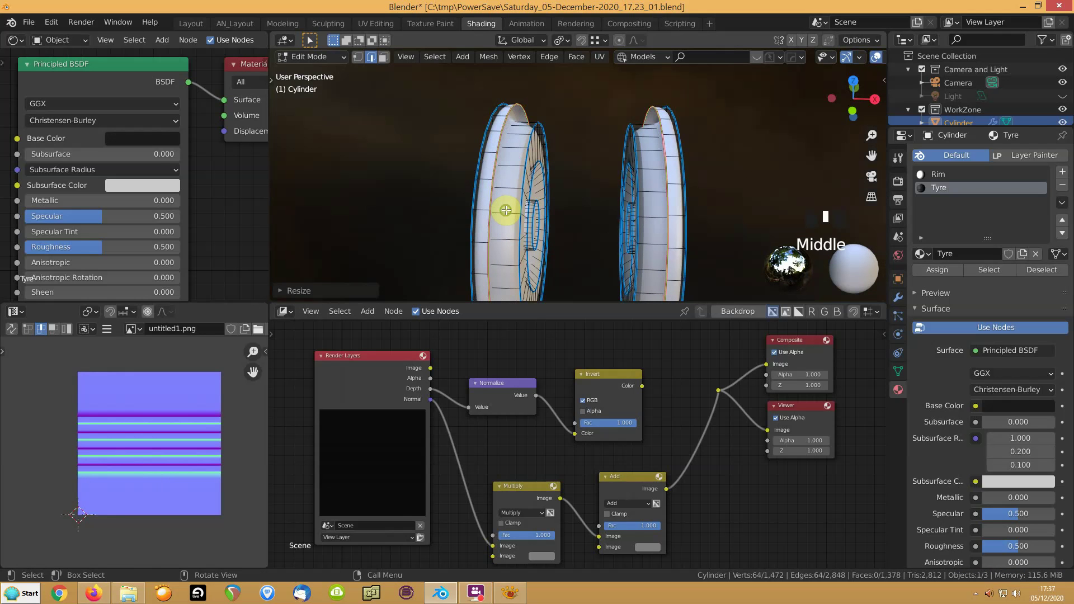
pyautogui.press('.')
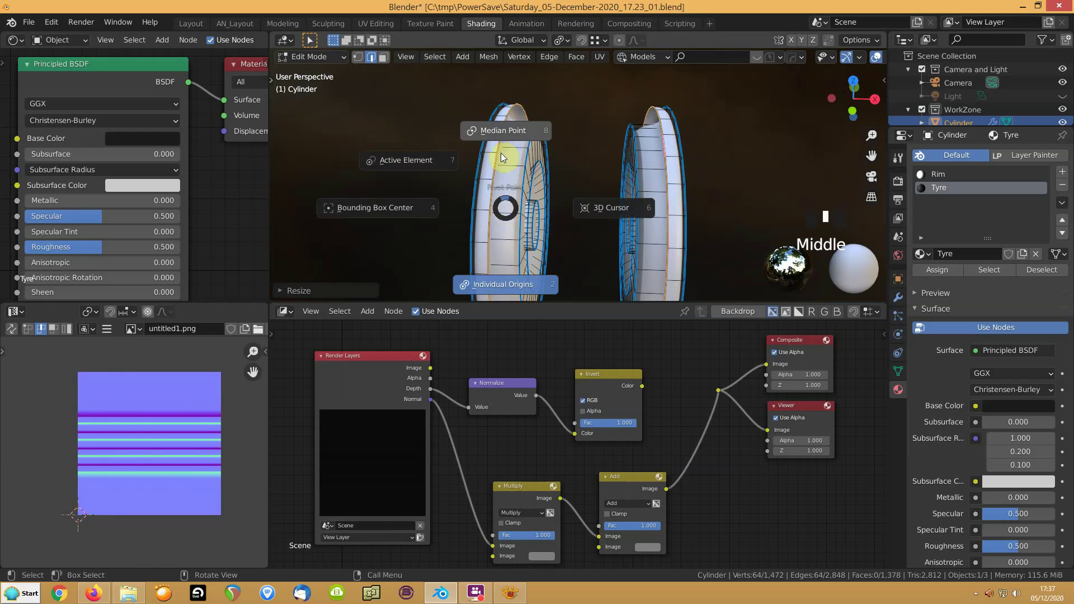
pyautogui.press('.')
pyautogui.press('s')
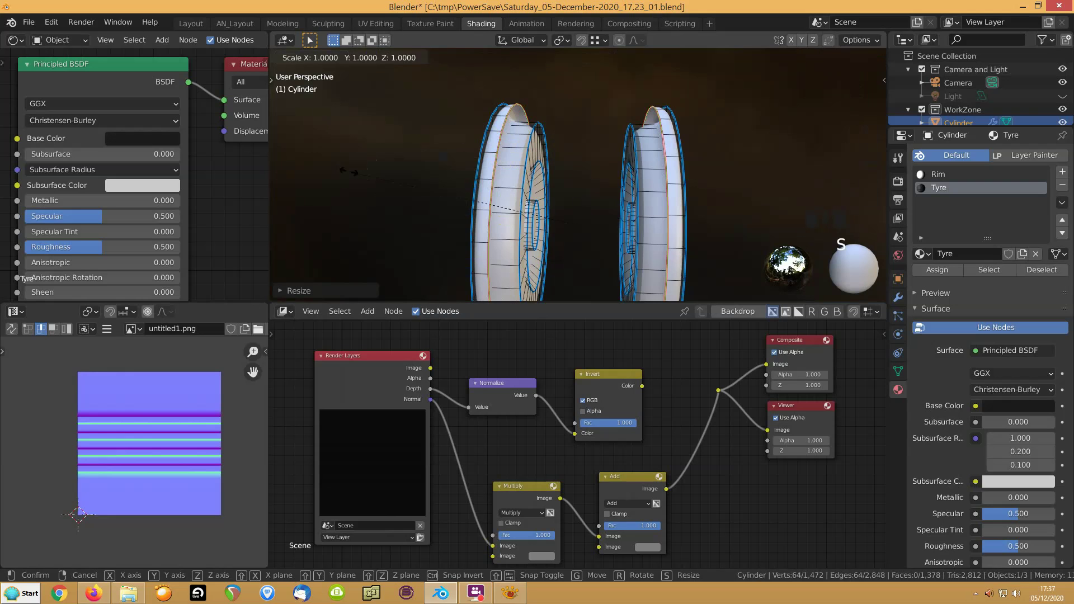
pyautogui.click(450, 179)
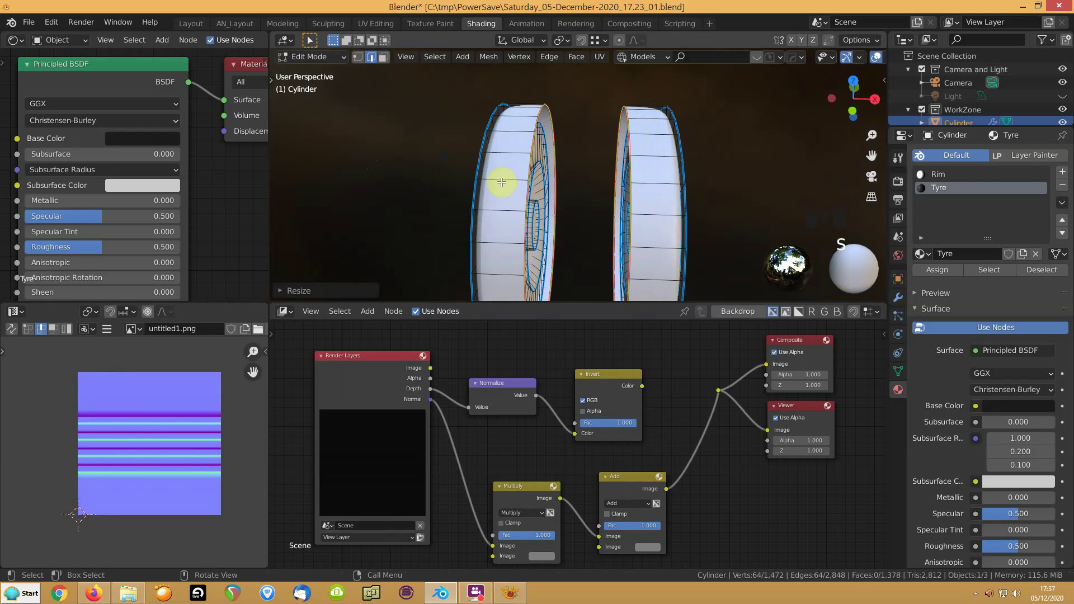
# Step: Return the wheel to Object Mode, deselect it and inspect the tyre and rim from the side
pyautogui.press('Tab')
pyautogui.moveTo(485, 179); pyautogui.dragTo(517, 211, button='middle')
pyautogui.click(397, 197)
pyautogui.scroll(-2, 518, 210)
pyautogui.keyDown('shift'); pyautogui.moveTo(600, 246); pyautogui.dragTo(550, 200, button='middle'); pyautogui.keyUp('shift')
pyautogui.moveTo(618, 210); pyautogui.dragTo(585, 209, button='middle')
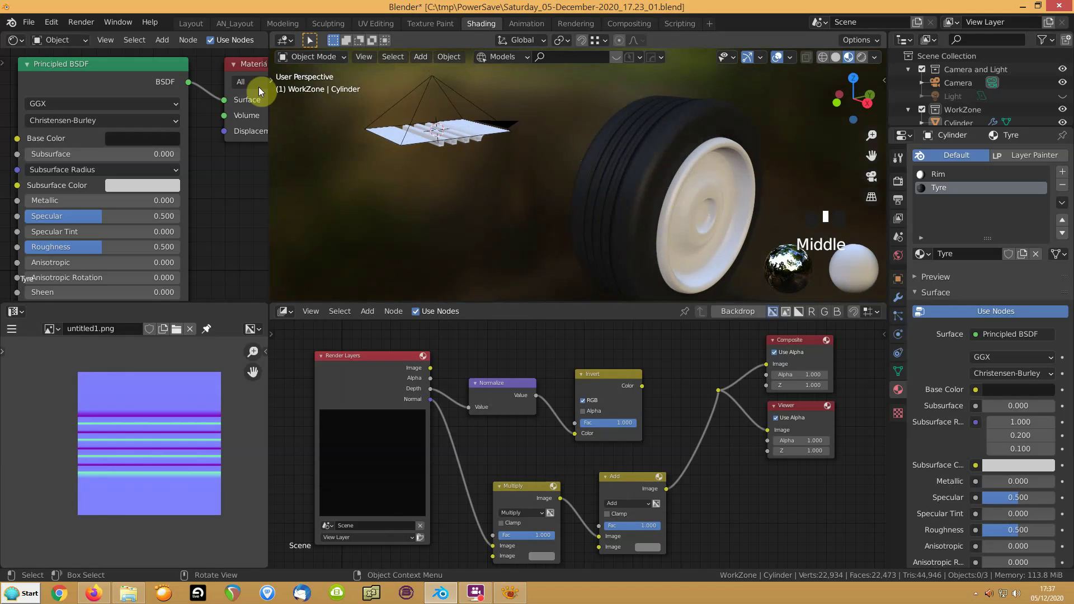
# Step: Switch to the Layout workspace, select the wheel and hide it
pyautogui.click(190, 23)
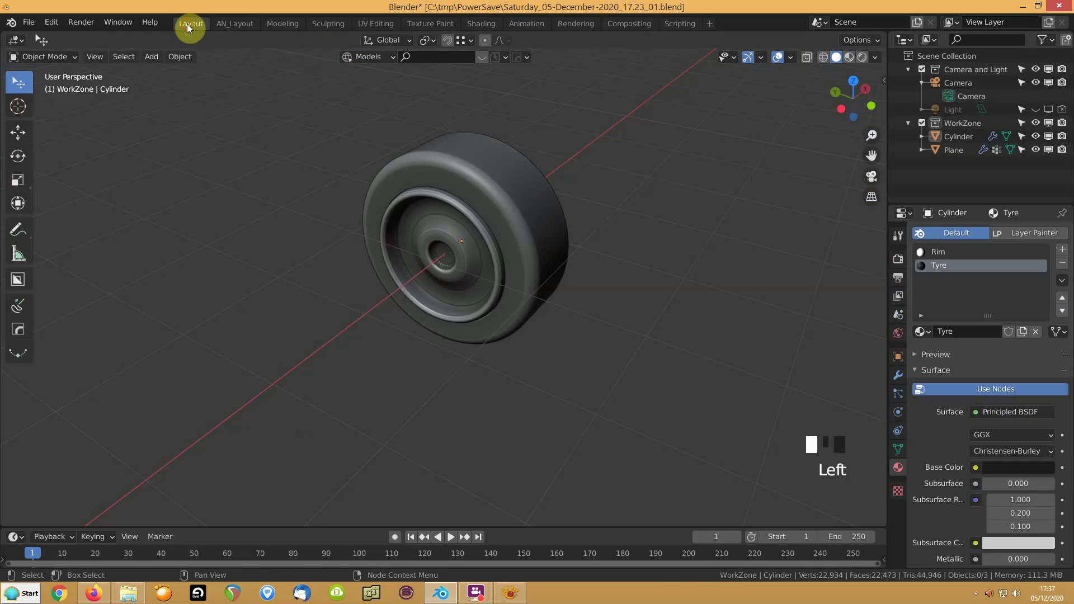
pyautogui.click(505, 208)
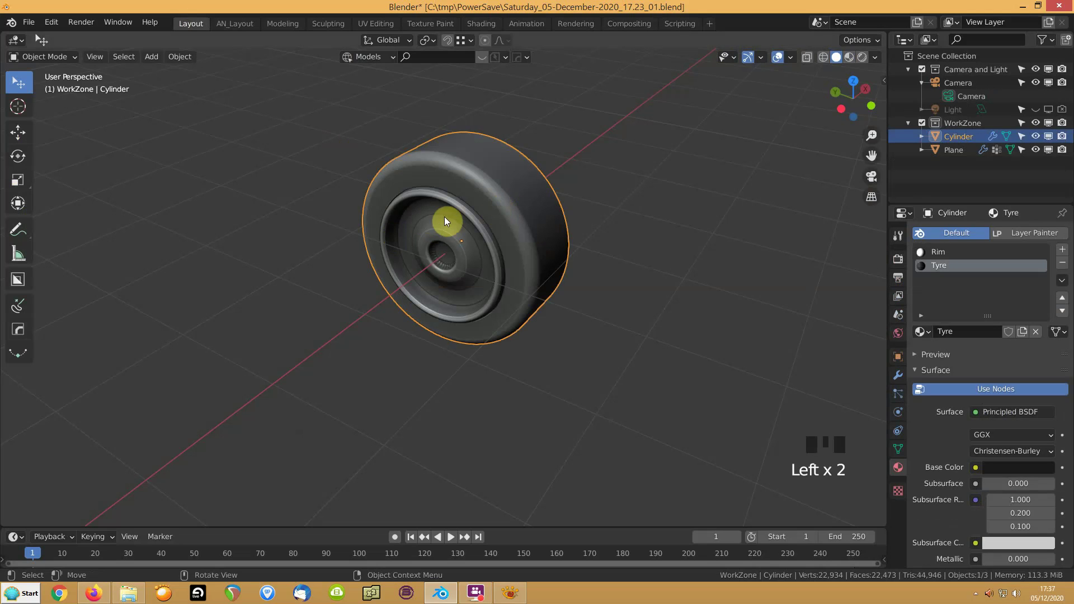
pyautogui.click(1035, 138)
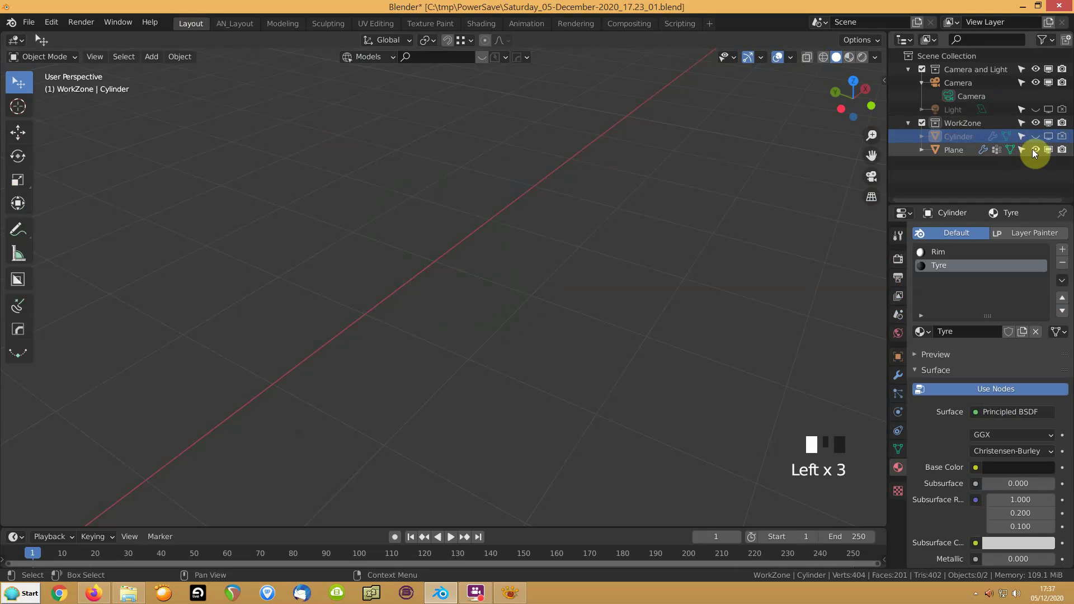
# Step: Move the grooved tread plane about 9.54 m along X, away from the camera
pyautogui.scroll(-5, 642, 239)
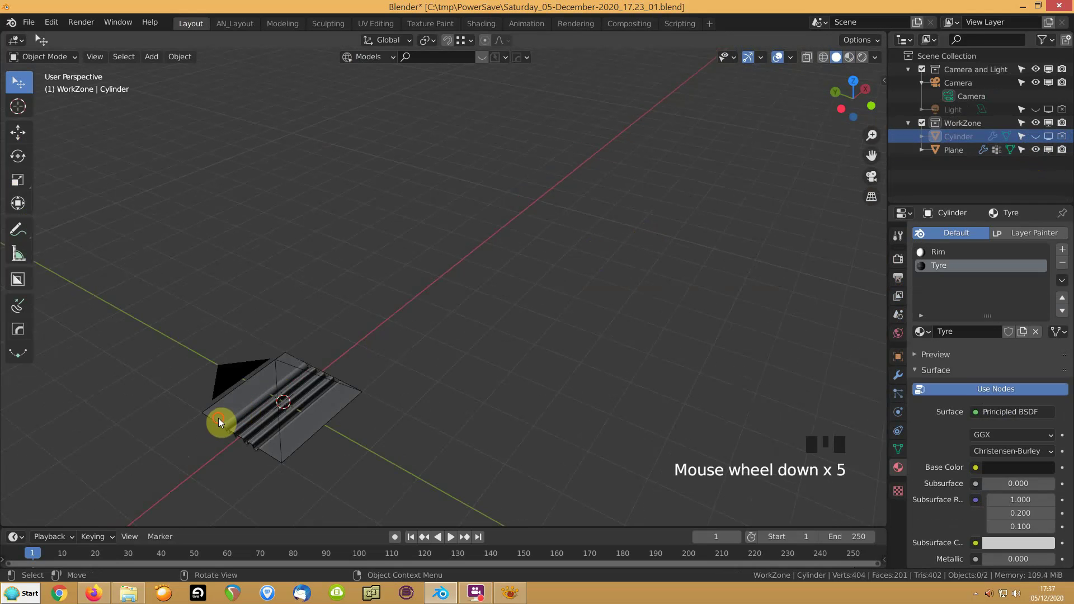
pyautogui.click(205, 430)
pyautogui.press('g')
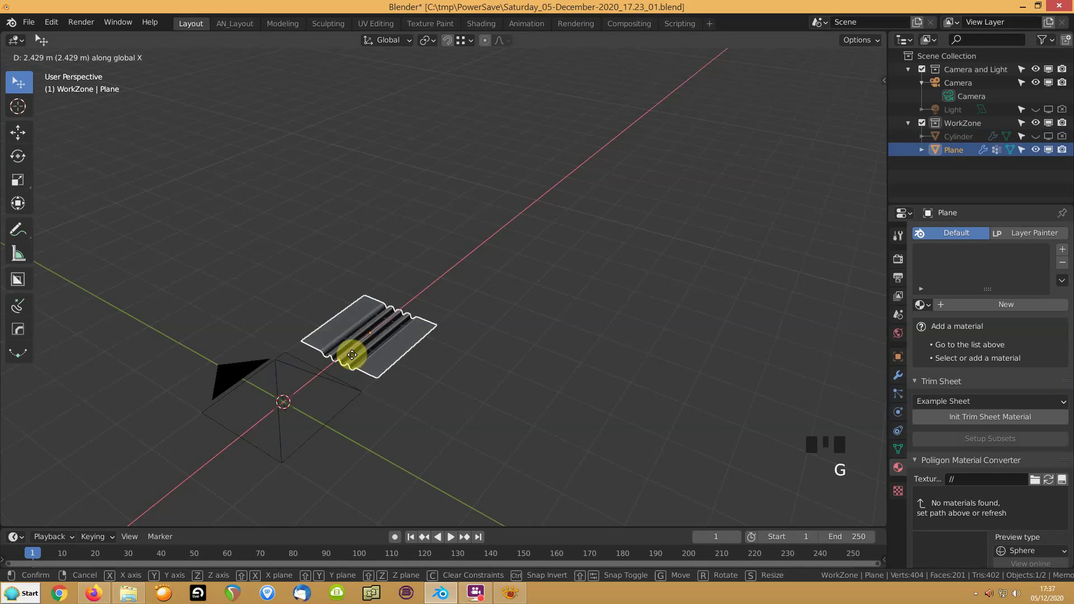
pyautogui.click(477, 285)
pyautogui.keyDown('shift'); pyautogui.moveTo(379, 341); pyautogui.dragTo(414, 321, button='middle'); pyautogui.keyUp('shift')
pyautogui.scroll(4, 413, 324)
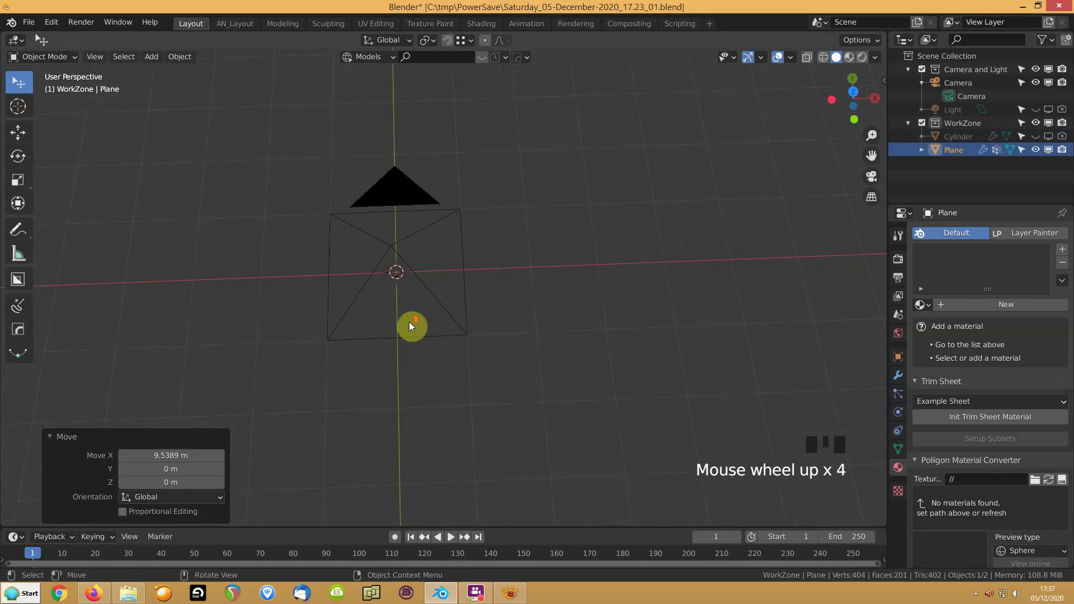
# Step: Add a new 2 m plane at the world origin in front of the camera
pyautogui.click(263, 290)
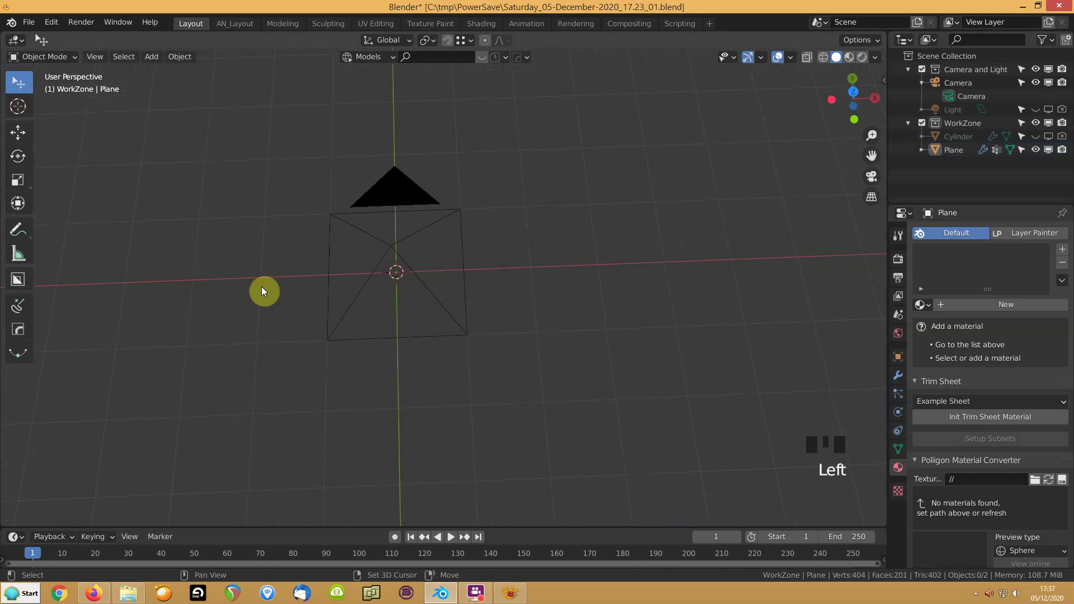
pyautogui.hotkey('shift', 'a')
pyautogui.moveTo(262, 287)
pyautogui.click(324, 323)
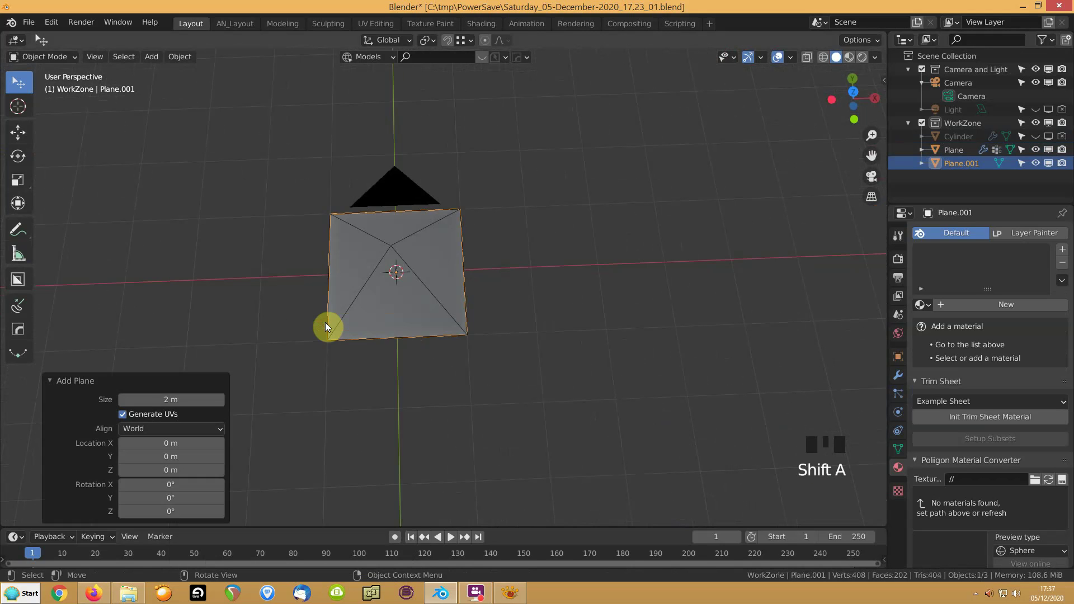
pyautogui.scroll(4, 284, 314)
pyautogui.keyDown('shift'); pyautogui.moveTo(217, 297); pyautogui.dragTo(411, 314, button='middle'); pyautogui.keyUp('shift')
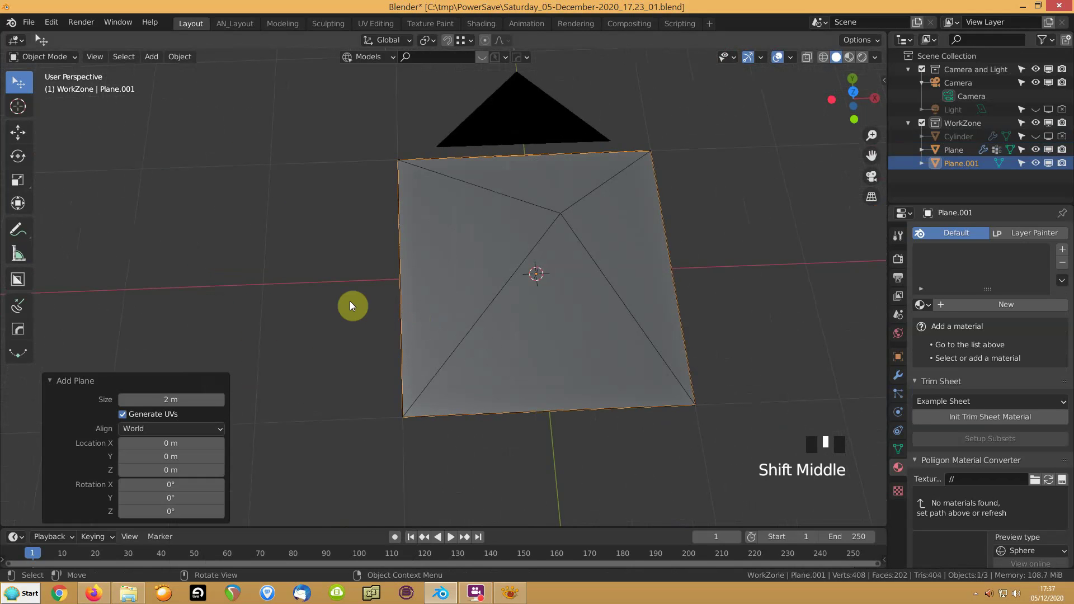
# Step: In Edit Mode, cut a centred edge loop along the new plane's X axis and bevel it about 0.053 m into a narrow strip
pyautogui.press('Tab')
pyautogui.hotkey('ctrl', 'r')
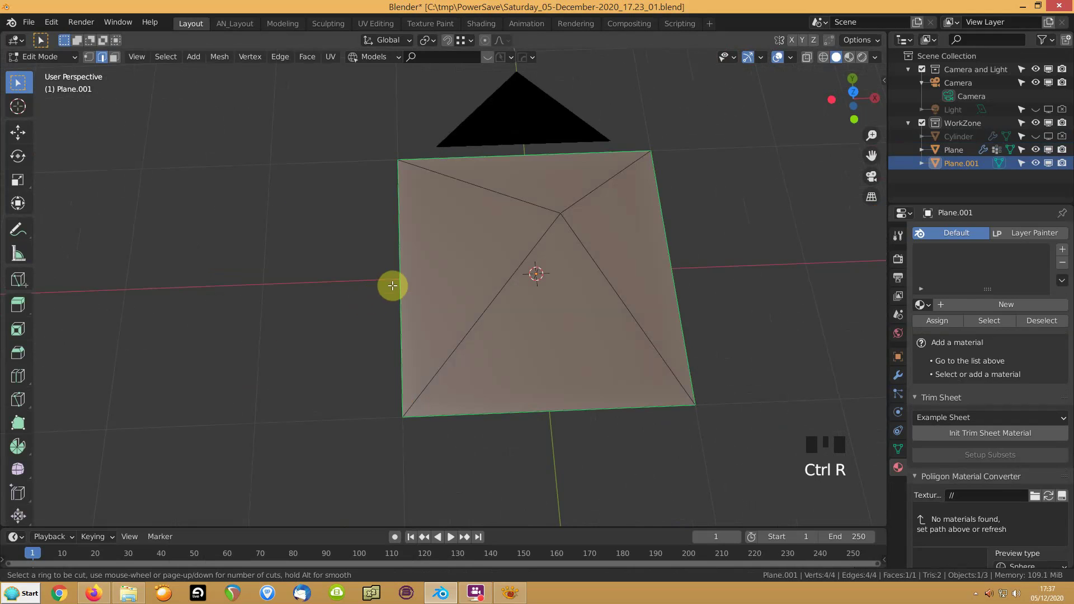
pyautogui.click(396, 270)
pyautogui.rightClick(293, 317)
pyautogui.moveTo(292, 317); pyautogui.dragTo(342, 341, button='middle')
pyautogui.hotkey('ctrl', 'b')
pyautogui.scroll(-11, 315, 336)
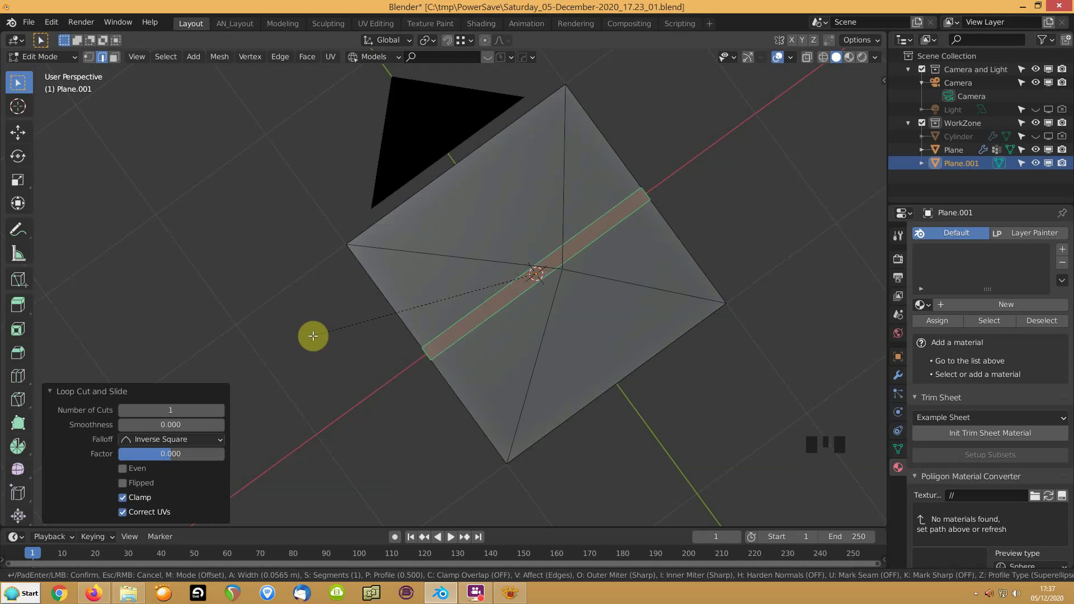
pyautogui.click(313, 336)
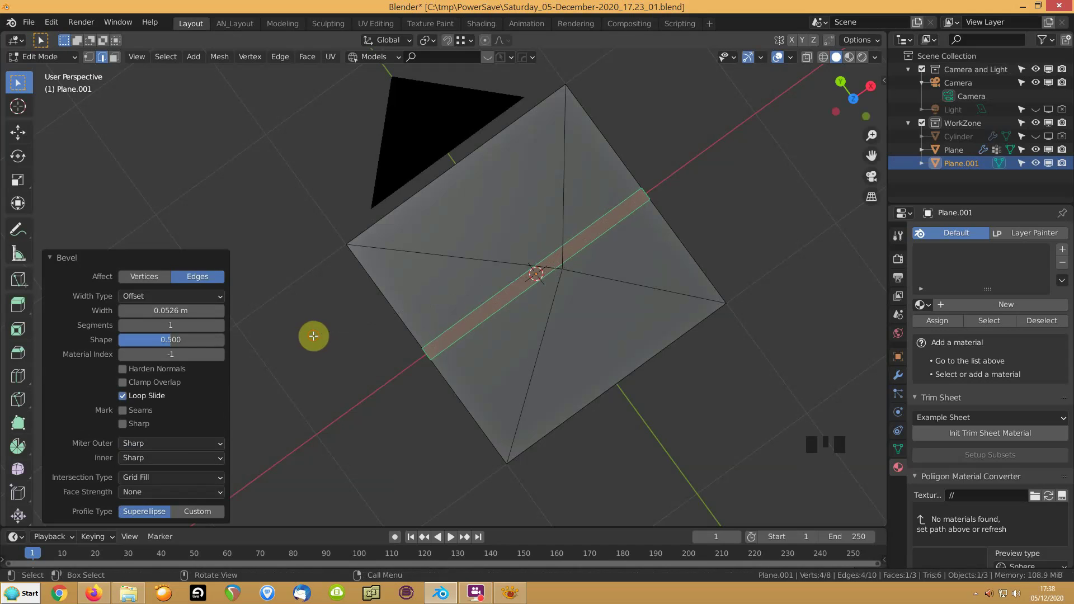
# Step: Add one centred loop cut parallel to the narrow strip on each side of it
pyautogui.hotkey('ctrl', 'r')
pyautogui.doubleClick(395, 310)
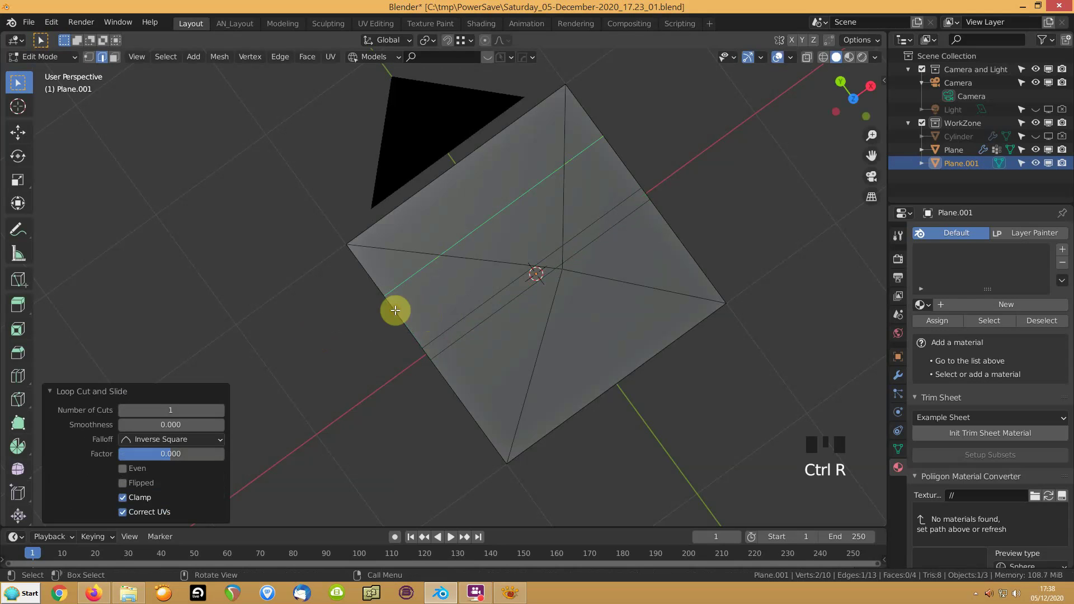
pyautogui.hotkey('ctrl', 'r')
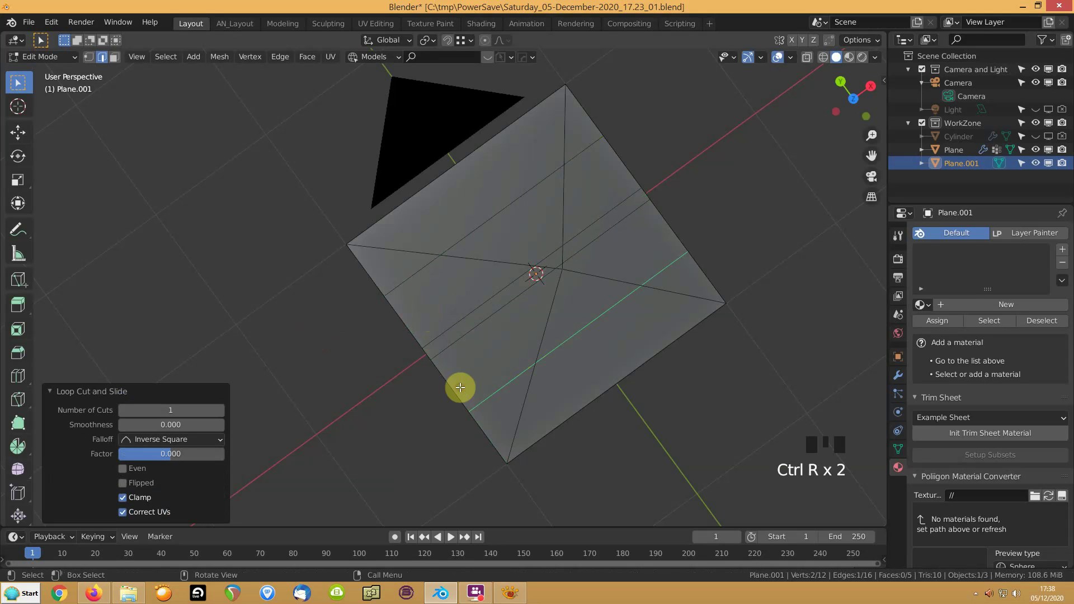
# Step: Select both outer loops and scale them toward the central strip along Y by about 0.793
pyautogui.keyDown('shift'); pyautogui.click(403, 280); pyautogui.keyUp('shift')
pyautogui.moveTo(433, 402); pyautogui.dragTo(202, 357, button='middle')
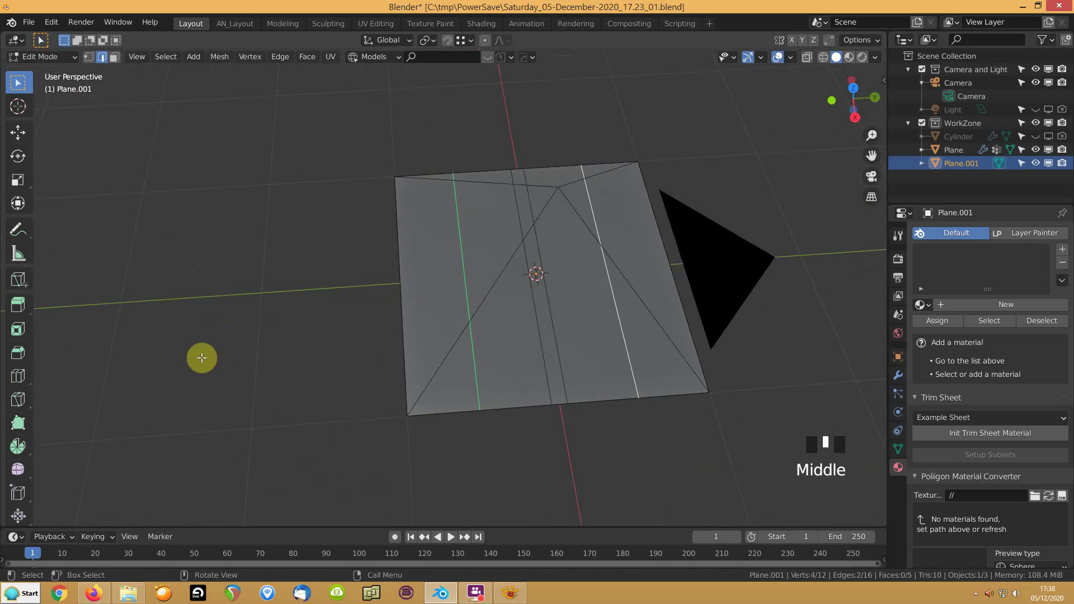
pyautogui.press('s')
pyautogui.press('y')
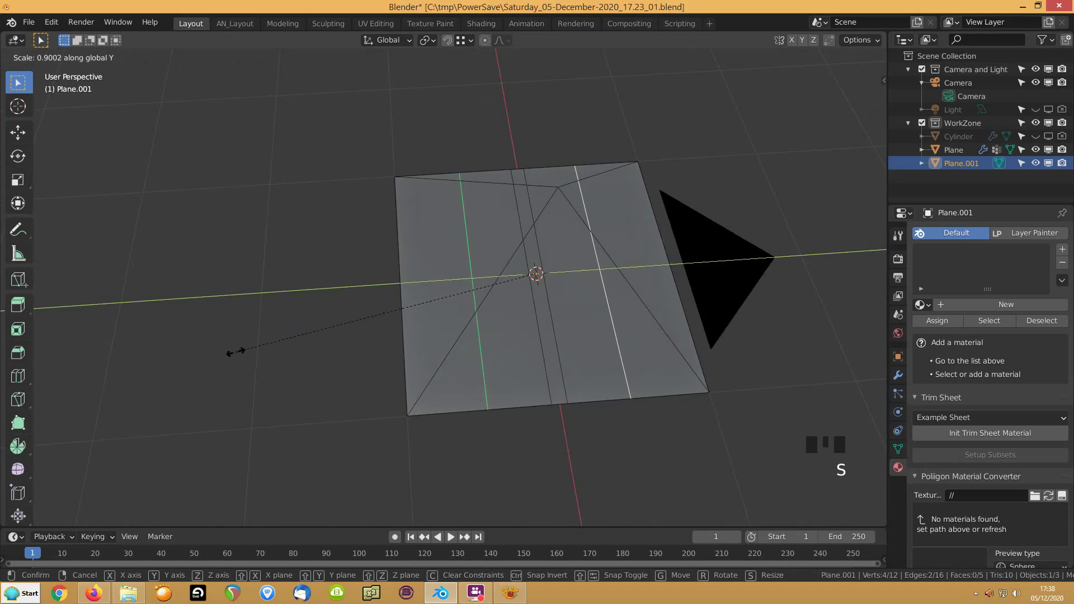
pyautogui.click(273, 346)
# Step: Add 8 evenly spaced loop cuts across the plane, perpendicular to the central strip
pyautogui.moveTo(391, 331); pyautogui.dragTo(534, 350, button='middle')
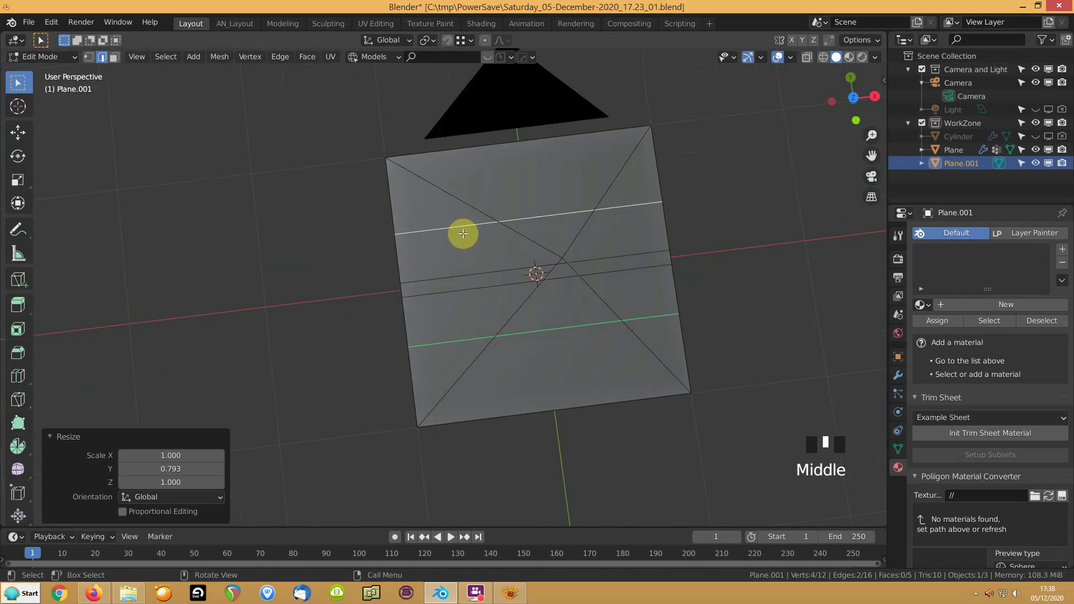
pyautogui.hotkey('ctrl', 'r')
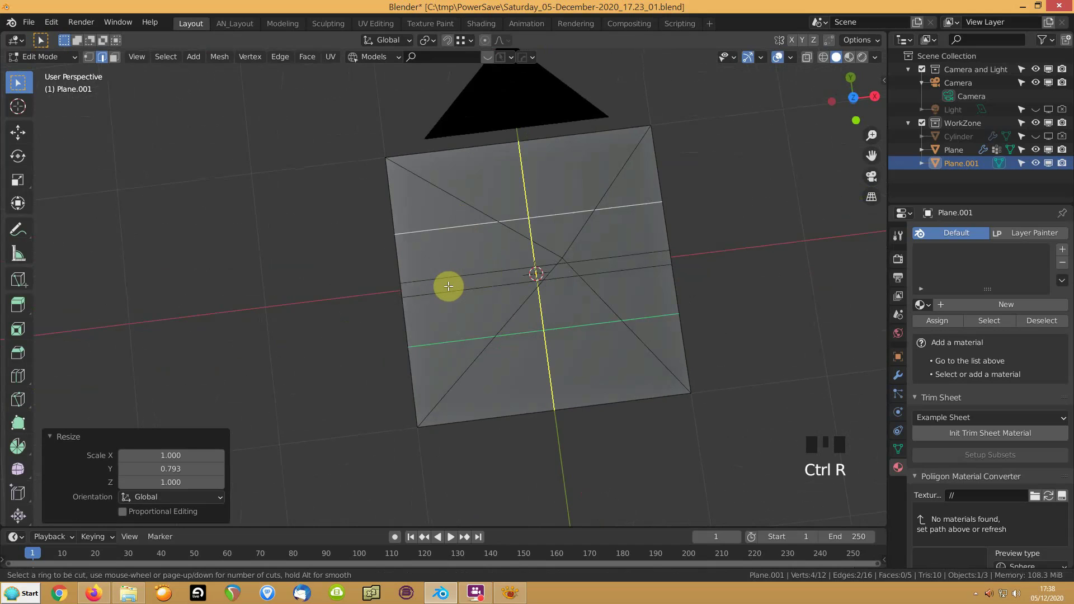
pyautogui.scroll(3, 449, 286)
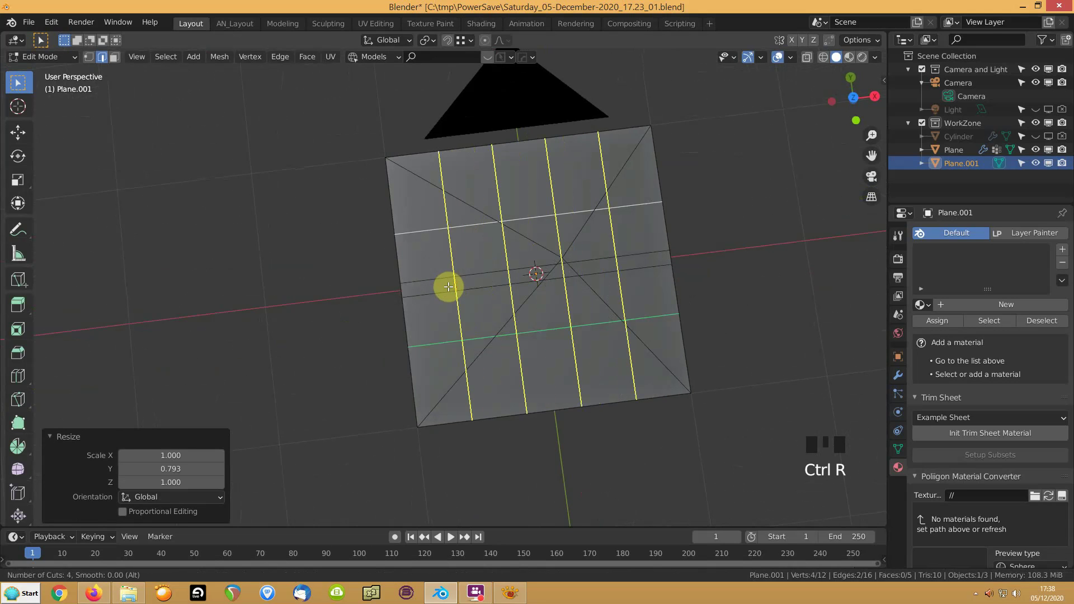
pyautogui.scroll(2, 448, 286)
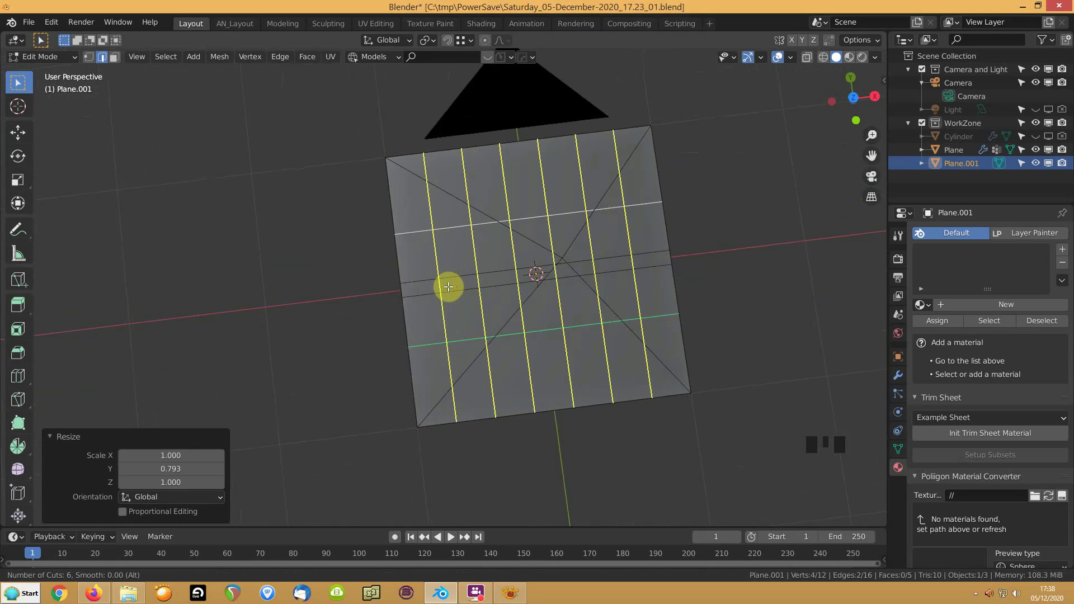
pyautogui.scroll(2, 449, 287)
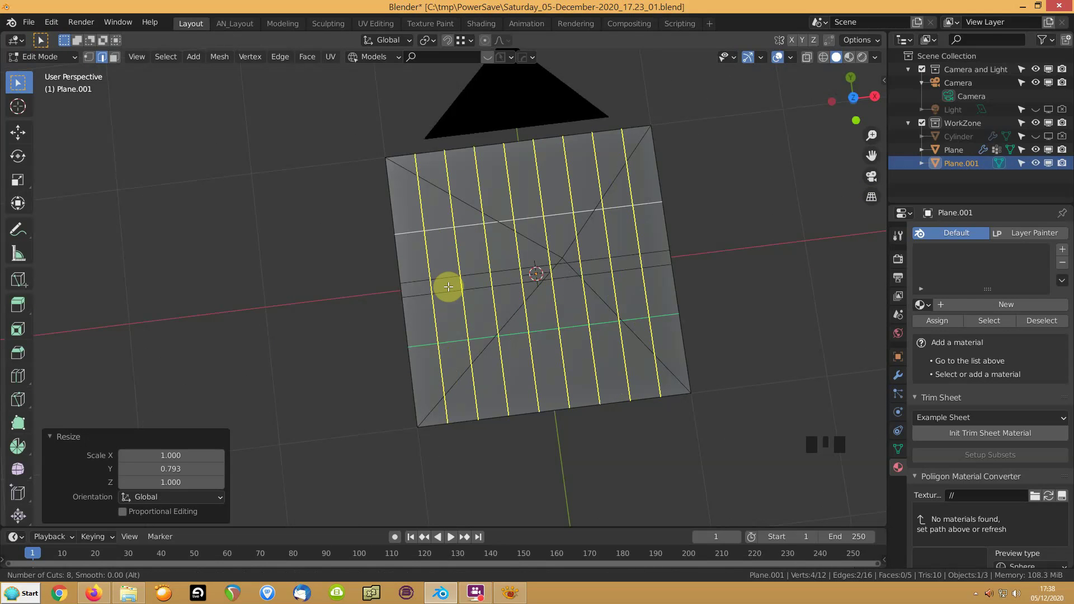
pyautogui.click(448, 286)
pyautogui.click(448, 286)
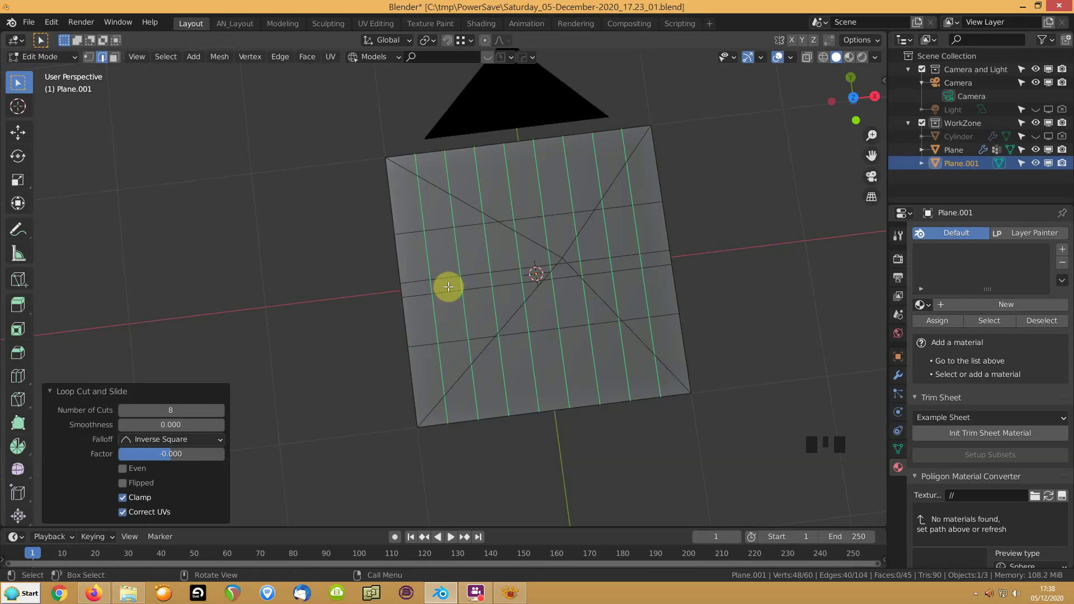
# Step: Select six staggered two-face blocks in face mode, alternating between the rows on either side of the central strip
pyautogui.press('3')
pyautogui.click(413, 245)
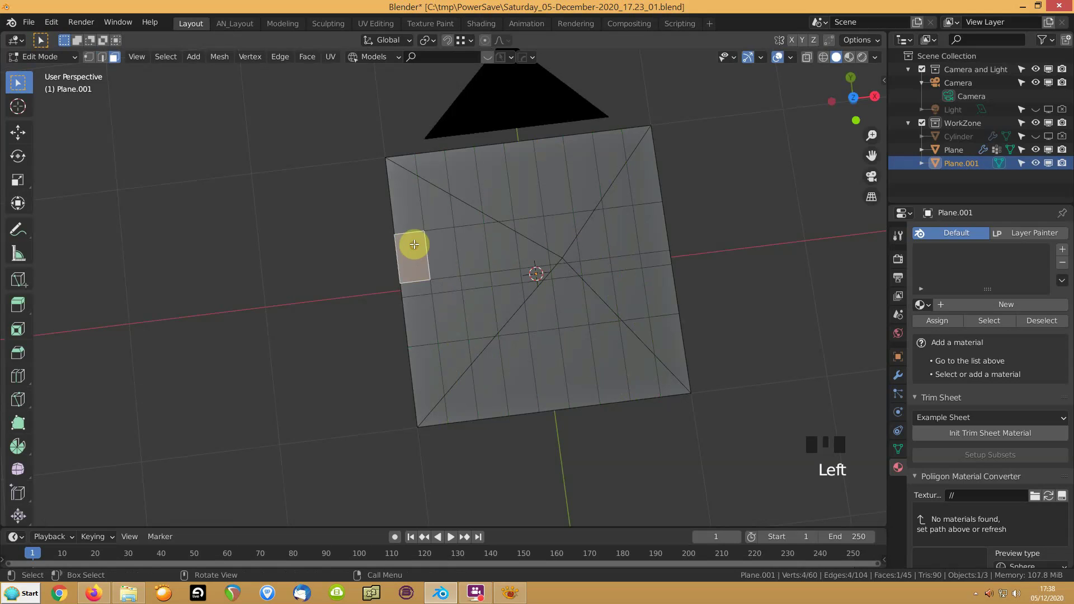
pyautogui.keyDown('shift'); pyautogui.click(449, 275); pyautogui.keyUp('shift')
pyautogui.keyDown('shift'); pyautogui.click(450, 306); pyautogui.keyUp('shift')
pyautogui.keyDown('shift'); pyautogui.click(473, 307); pyautogui.keyUp('shift')
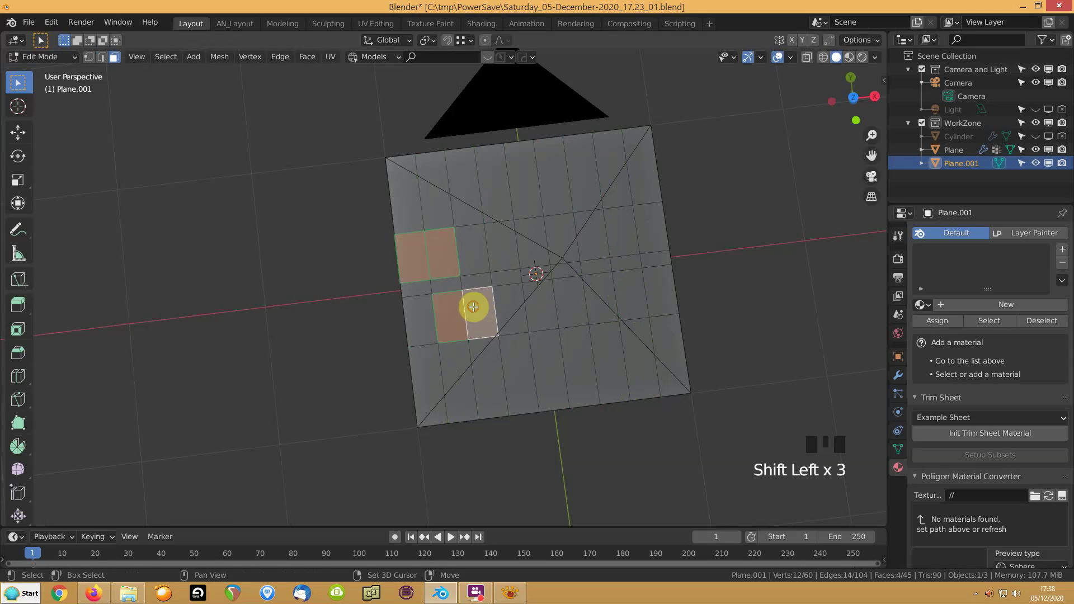
pyautogui.keyDown('shift'); pyautogui.click(505, 248); pyautogui.keyUp('shift')
pyautogui.keyDown('shift'); pyautogui.click(531, 242); pyautogui.keyUp('shift')
pyautogui.keyDown('shift'); pyautogui.click(538, 304); pyautogui.keyUp('shift')
pyautogui.keyDown('shift'); pyautogui.click(570, 300); pyautogui.keyUp('shift')
pyautogui.keyDown('shift'); pyautogui.click(596, 241); pyautogui.keyUp('shift')
pyautogui.keyDown('shift'); pyautogui.click(620, 235); pyautogui.keyUp('shift')
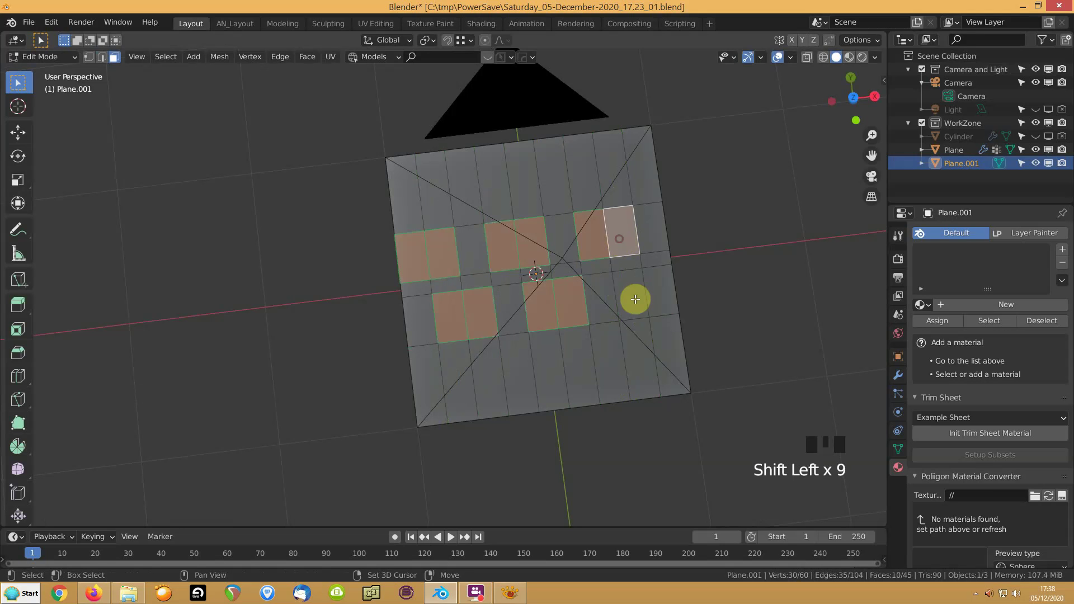
pyautogui.keyDown('shift'); pyautogui.click(634, 297); pyautogui.keyUp('shift')
pyautogui.keyDown('shift'); pyautogui.click(659, 295); pyautogui.keyUp('shift')
# Step: Add all the narrow central strip faces to the selection and extrude the tread region upward about 0.207 m
pyautogui.moveTo(322, 372); pyautogui.dragTo(364, 328, button='middle')
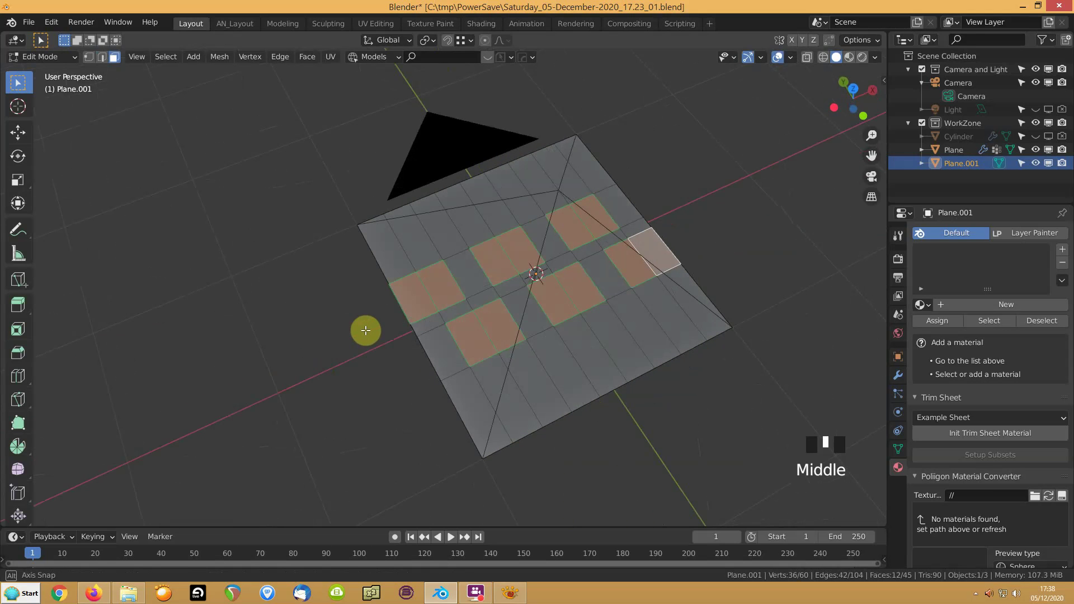
pyautogui.keyDown('shift'); pyautogui.moveTo(305, 379); pyautogui.dragTo(343, 326, button='middle'); pyautogui.keyUp('shift')
pyautogui.scroll(2, 332, 341)
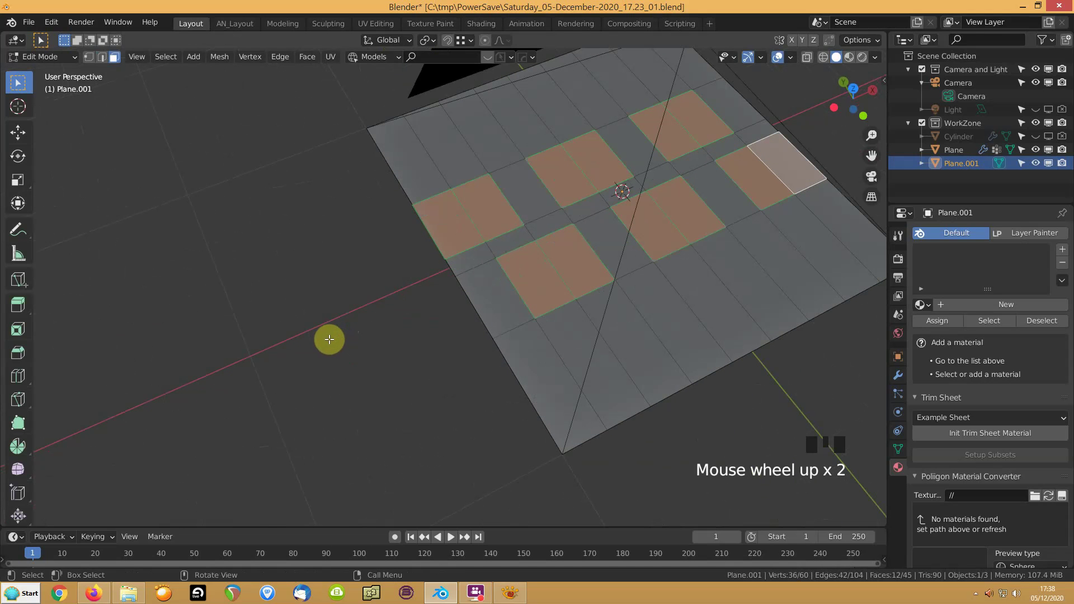
pyautogui.scroll(-1, 329, 339)
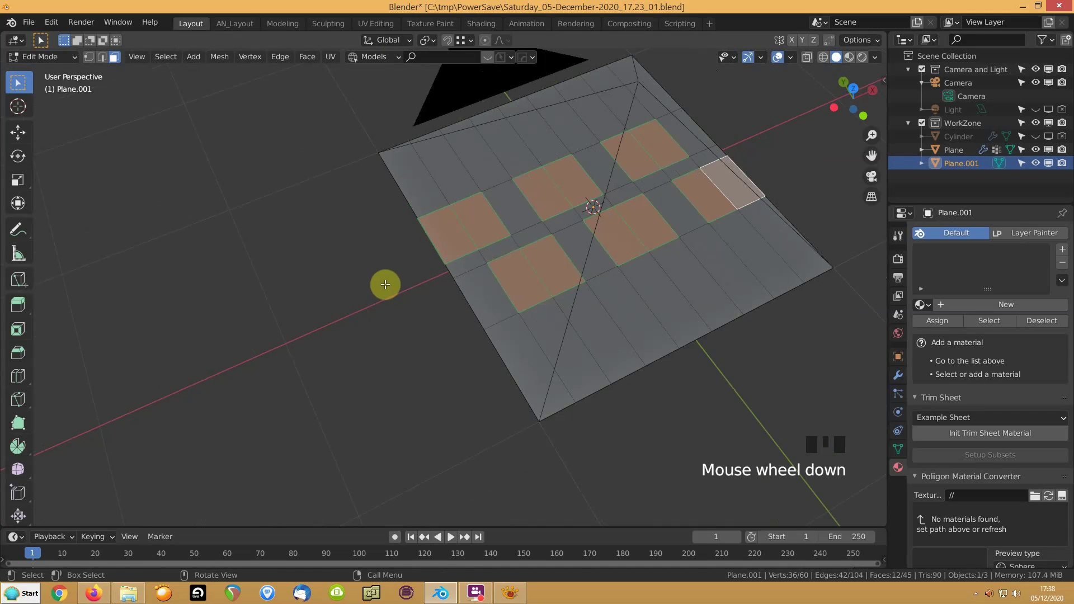
pyautogui.keyDown('shift'); pyautogui.click(461, 267); pyautogui.keyUp('shift')
pyautogui.keyDown('shift'); pyautogui.click(501, 247); pyautogui.keyUp('shift')
pyautogui.keyDown('shift'); pyautogui.click(531, 234); pyautogui.keyUp('shift')
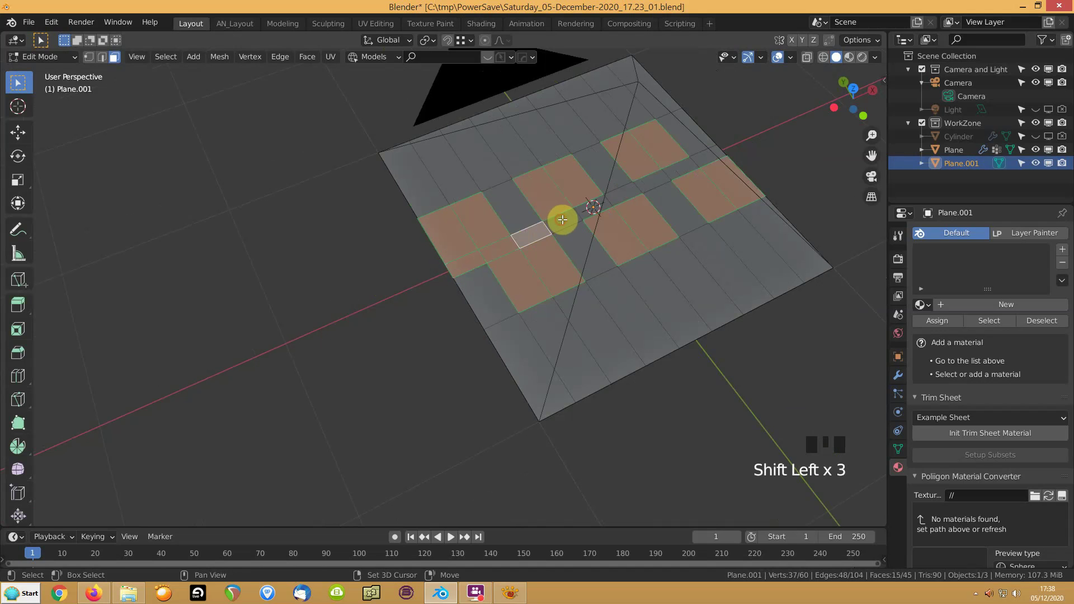
pyautogui.keyDown('shift'); pyautogui.click(627, 189); pyautogui.keyUp('shift')
pyautogui.keyDown('shift'); pyautogui.click(657, 176); pyautogui.keyUp('shift')
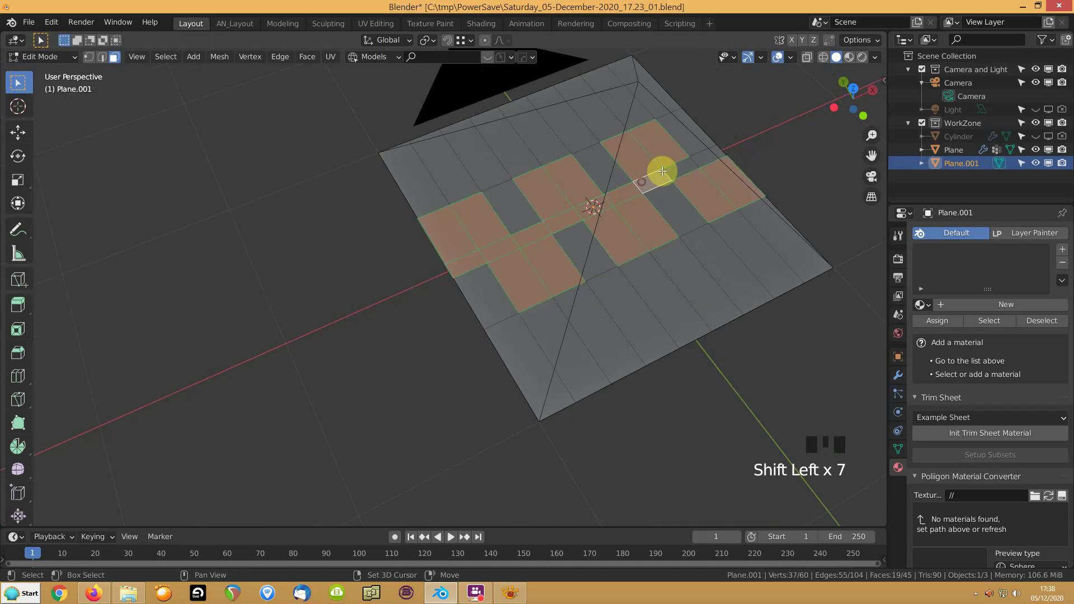
pyautogui.keyDown('shift'); pyautogui.click(703, 156); pyautogui.keyUp('shift')
pyautogui.keyDown('shift'); pyautogui.click(681, 168); pyautogui.keyUp('shift')
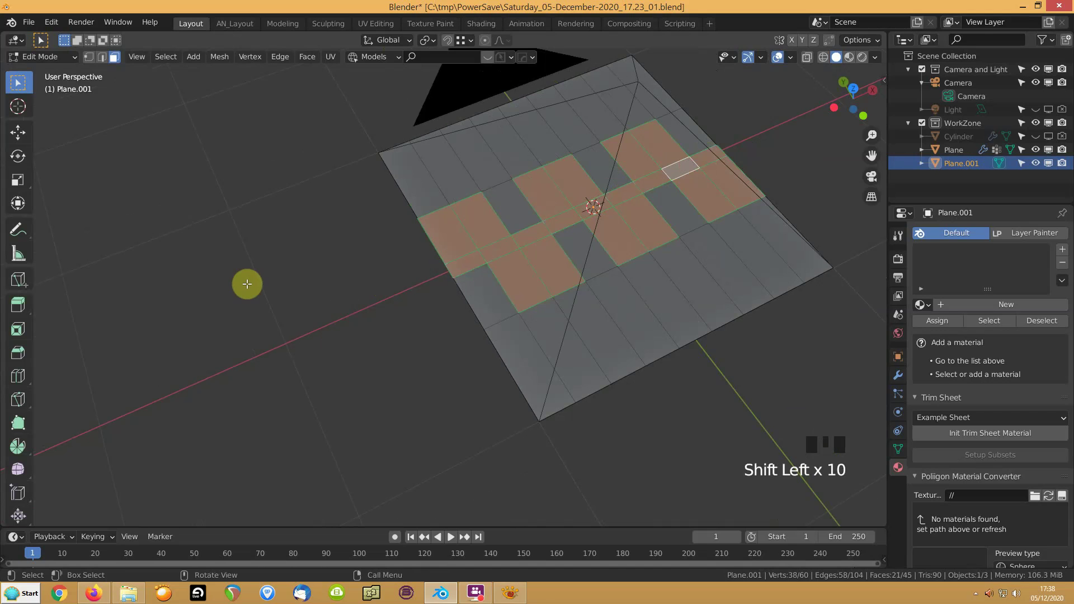
pyautogui.press('e')
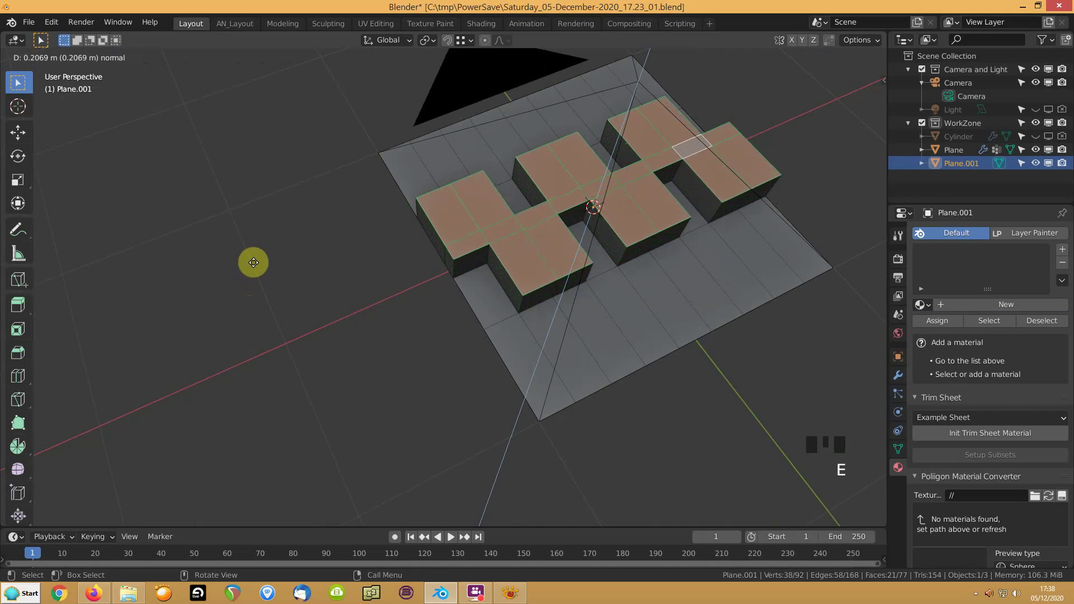
pyautogui.click(254, 263)
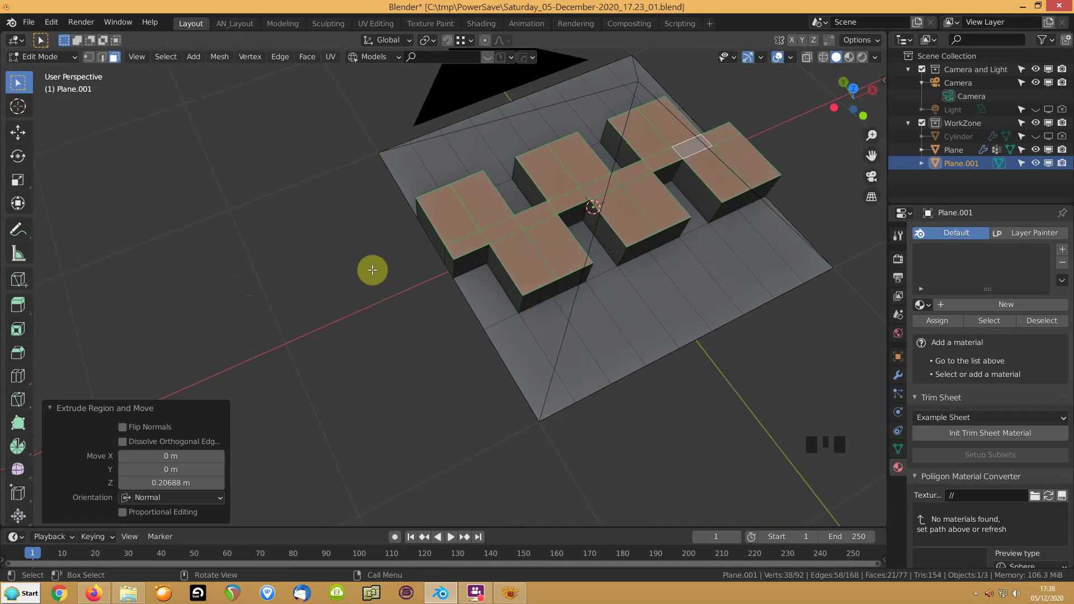
# Step: Select the top faces of the six raised tread blocks, leaving out the central strip
pyautogui.click(392, 251)
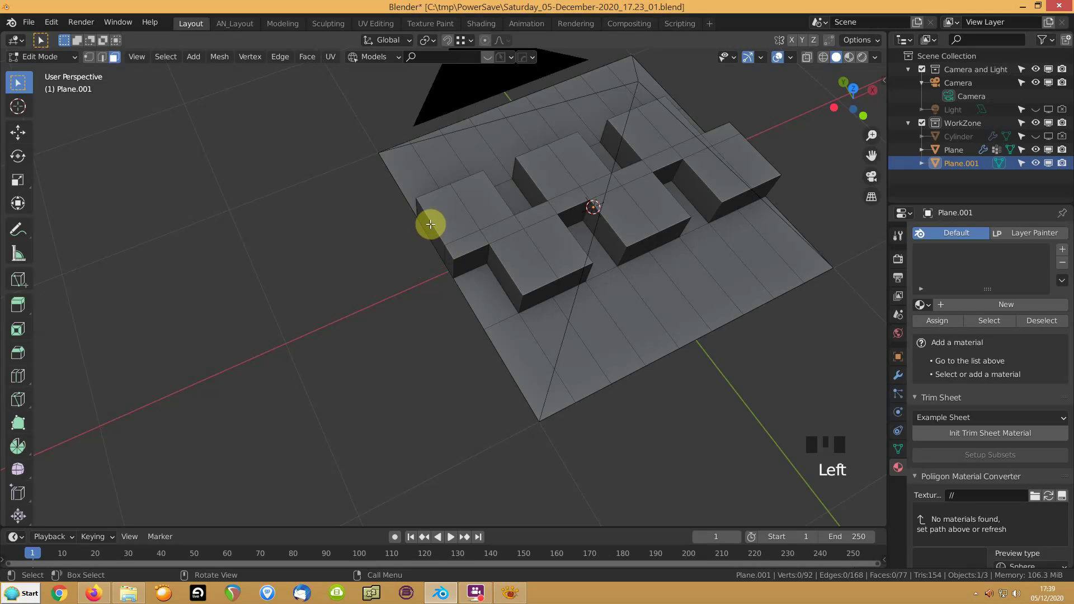
pyautogui.click(453, 218)
pyautogui.keyDown('shift'); pyautogui.click(492, 202); pyautogui.keyUp('shift')
pyautogui.keyDown('shift'); pyautogui.click(511, 251); pyautogui.keyUp('shift')
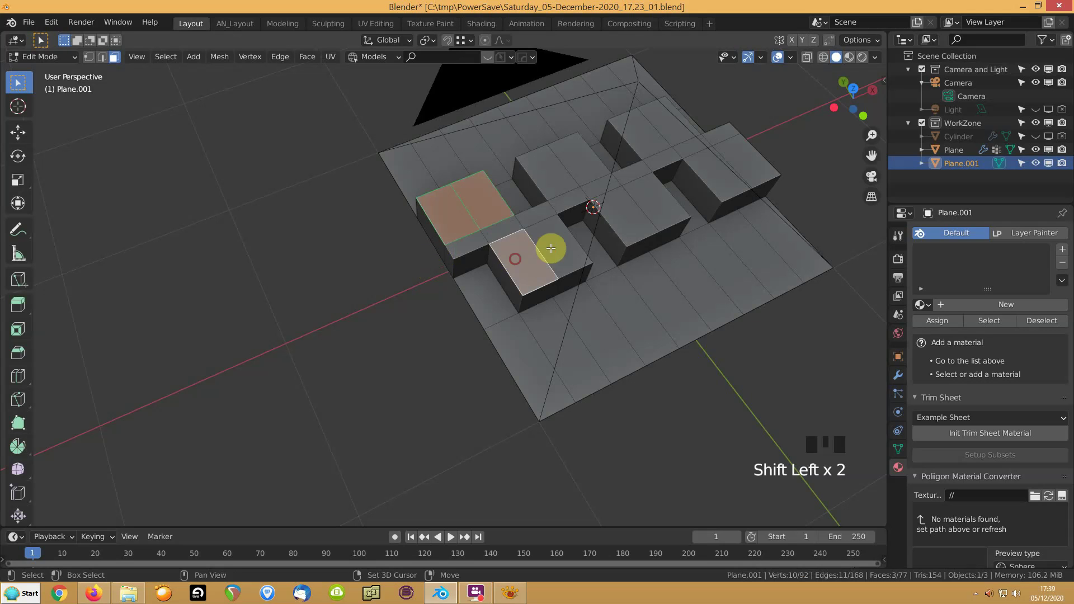
pyautogui.keyDown('shift'); pyautogui.click(551, 245); pyautogui.keyUp('shift')
pyautogui.keyDown('shift'); pyautogui.click(549, 168); pyautogui.keyUp('shift')
pyautogui.keyDown('shift'); pyautogui.click(583, 160); pyautogui.keyUp('shift')
pyautogui.keyDown('shift'); pyautogui.click(612, 210); pyautogui.keyUp('shift')
pyautogui.keyDown('shift'); pyautogui.click(645, 196); pyautogui.keyUp('shift')
pyautogui.keyDown('shift'); pyautogui.click(647, 193); pyautogui.keyUp('shift')
pyautogui.keyDown('shift'); pyautogui.click(642, 136); pyautogui.keyUp('shift')
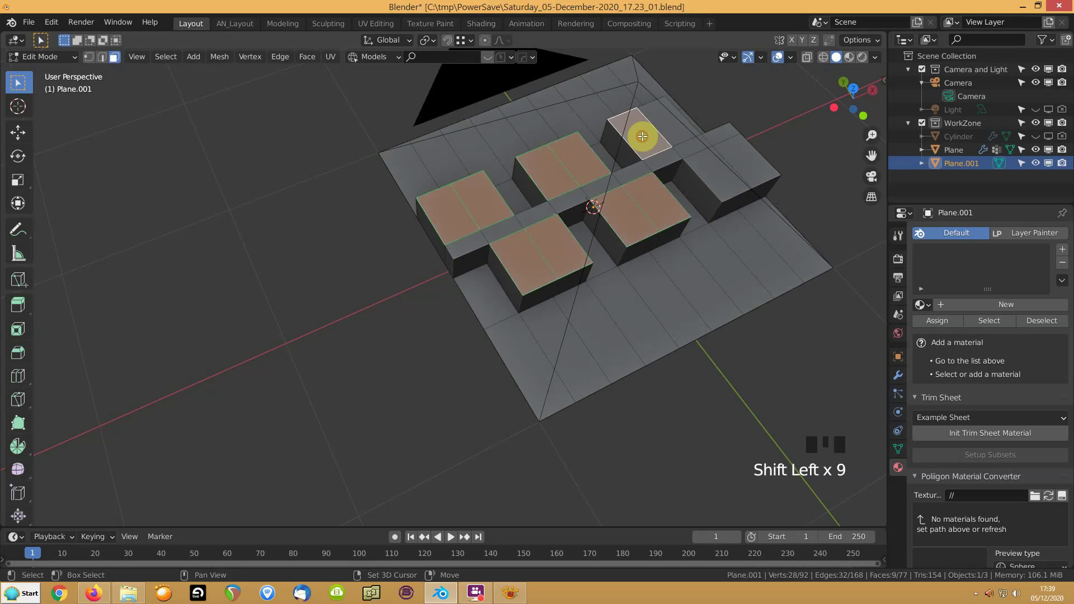
pyautogui.keyDown('shift'); pyautogui.click(664, 125); pyautogui.keyUp('shift')
pyautogui.keyDown('shift'); pyautogui.click(704, 163); pyautogui.keyUp('shift')
pyautogui.keyDown('shift'); pyautogui.click(744, 159); pyautogui.keyUp('shift')
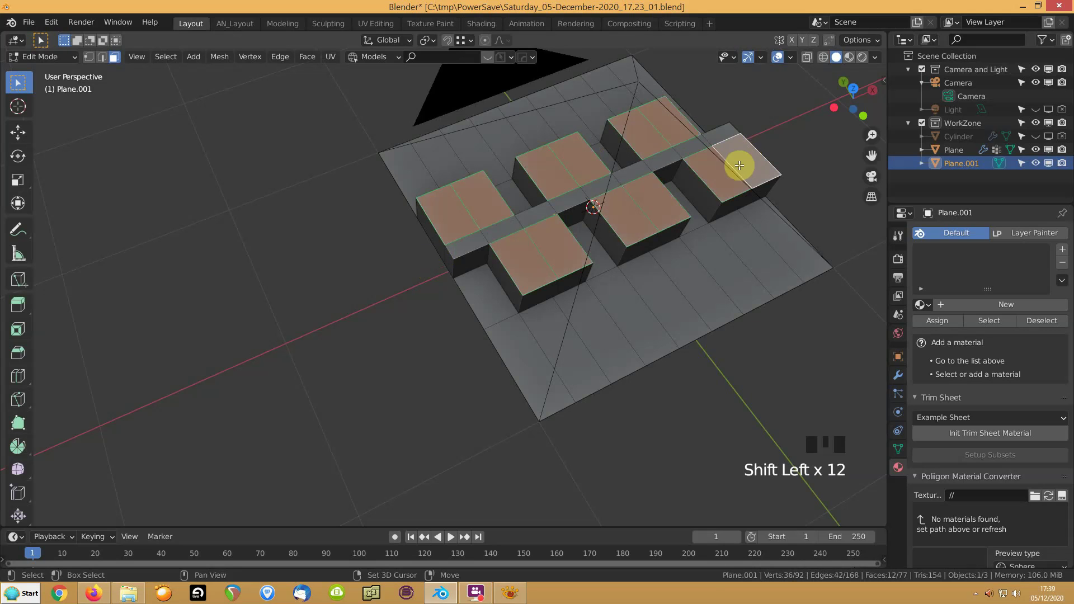
pyautogui.click(740, 163)
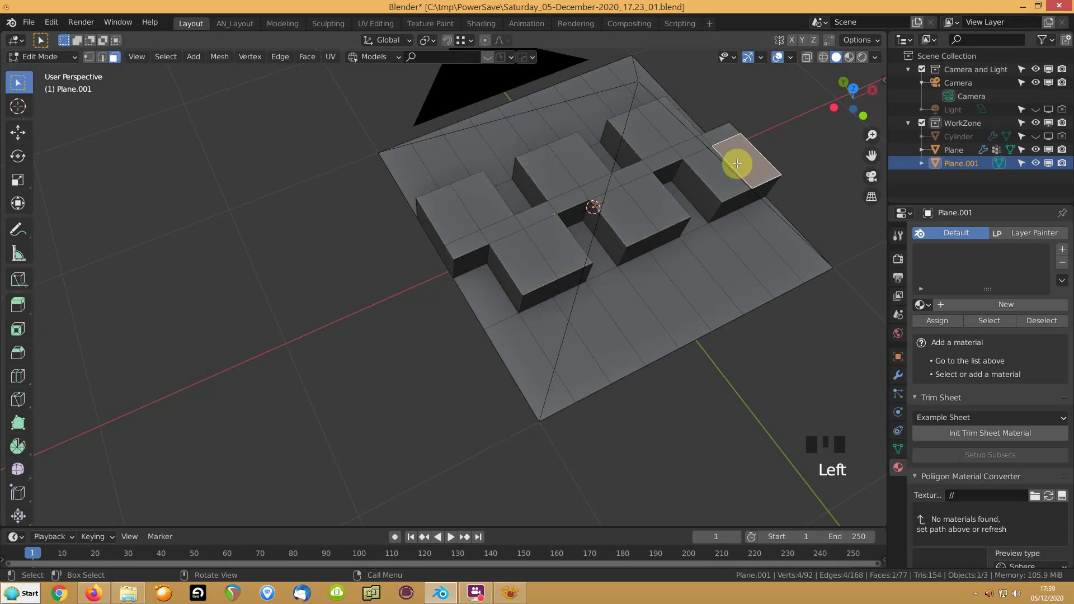
pyautogui.hotkey('ctrl', 'z')
# Step: Select all faces coplanar with one face on top of an end tread block using Select Similar
pyautogui.keyDown('shift'); pyautogui.moveTo(647, 220); pyautogui.dragTo(552, 252, button='middle'); pyautogui.keyUp('shift')
pyautogui.scroll(-2, 392, 253)
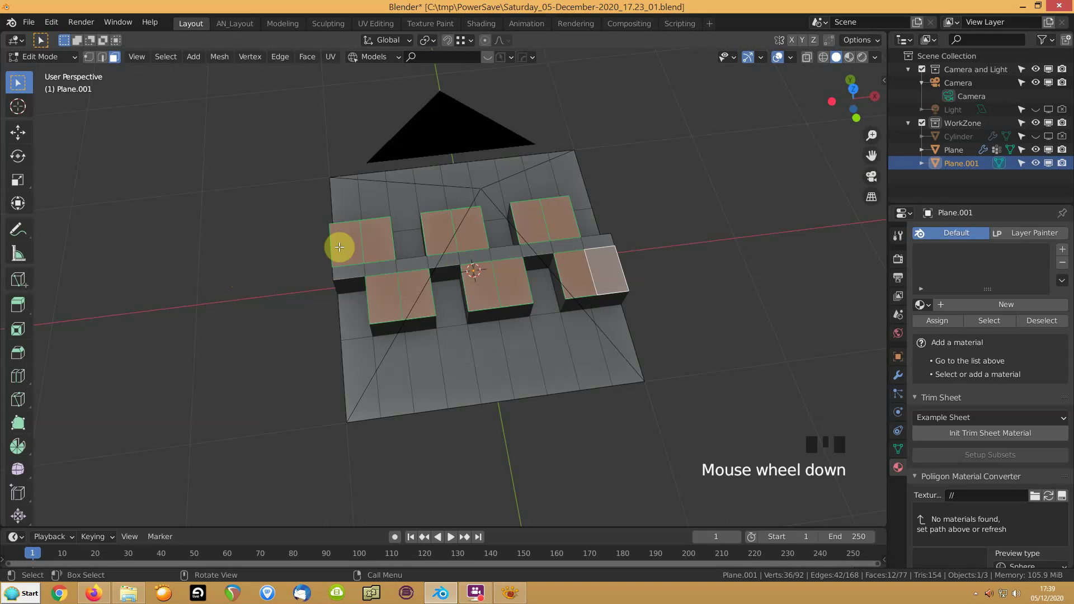
pyautogui.scroll(3, 329, 265)
pyautogui.moveTo(330, 299); pyautogui.dragTo(311, 230, button='middle')
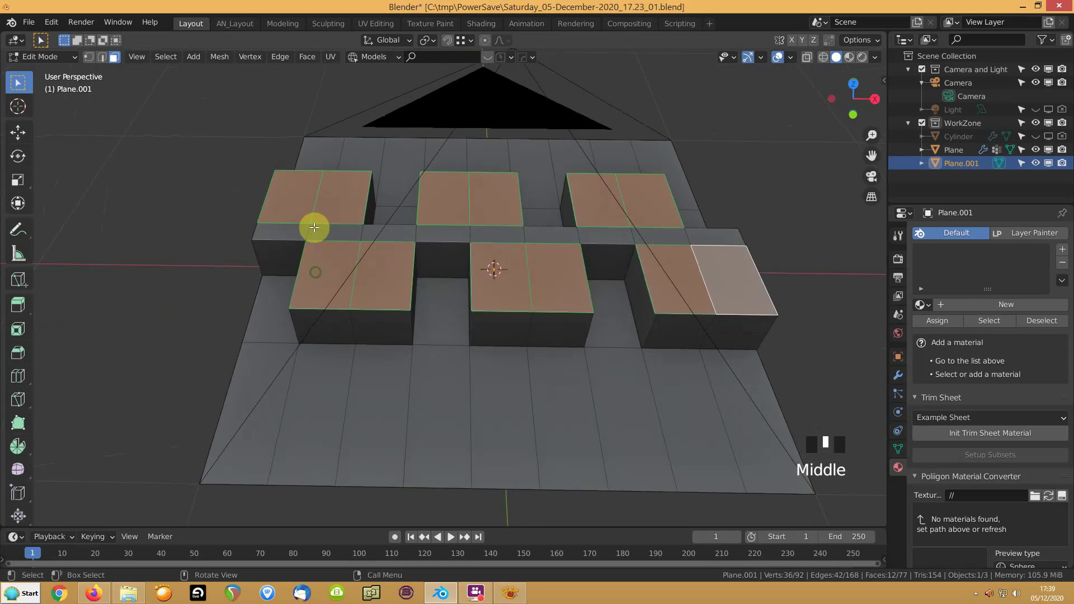
pyautogui.click(287, 204)
pyautogui.hotkey('shift', 'g')
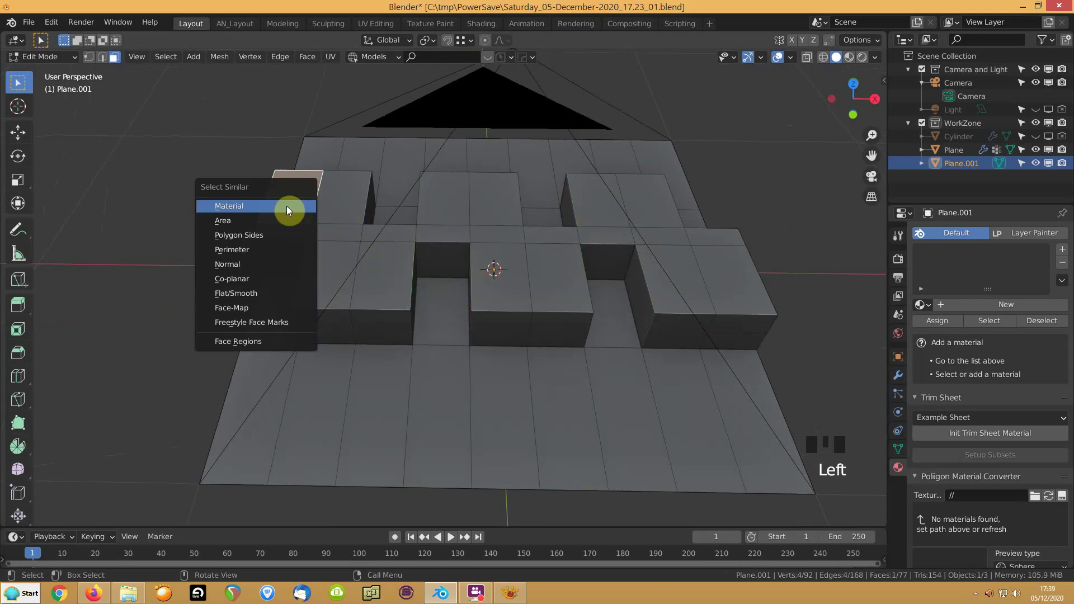
pyautogui.click(242, 279)
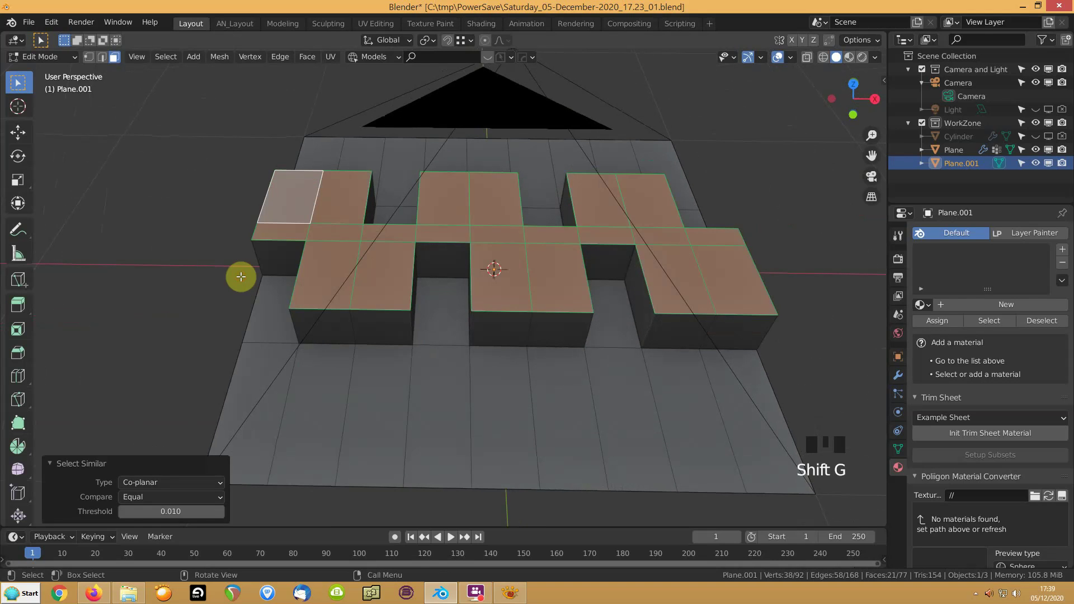
# Step: Try to remove the central strip faces from the coplanar selection
pyautogui.keyDown('ctrl'); pyautogui.keyDown('shift'); pyautogui.click(270, 235); pyautogui.keyUp('shift'); pyautogui.keyUp('ctrl')
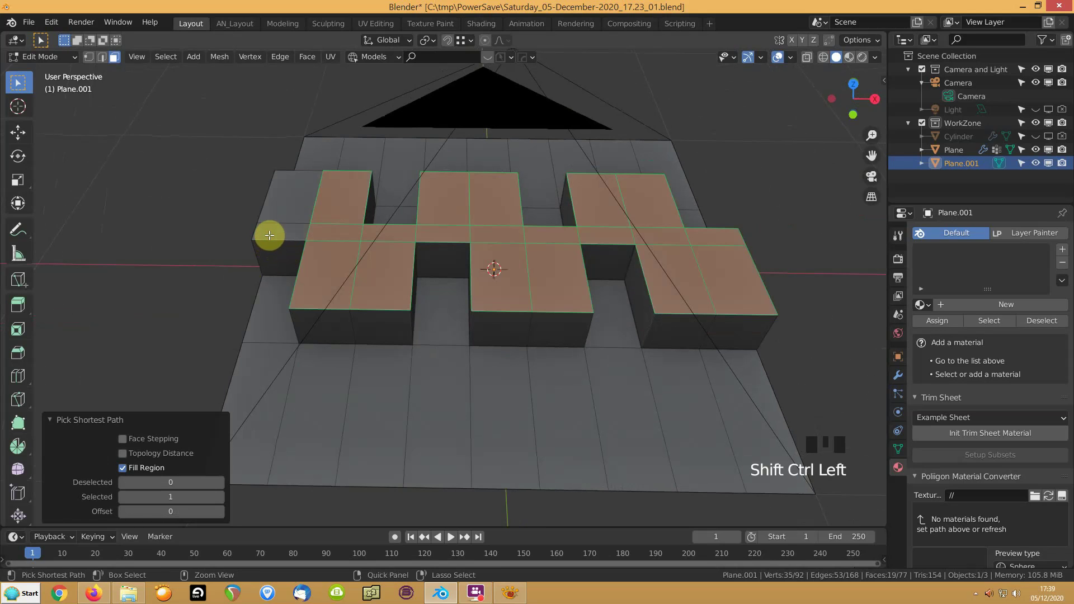
pyautogui.hotkey('ctrl', 'z')
pyautogui.keyDown('shift'); pyautogui.click(276, 233); pyautogui.keyUp('shift')
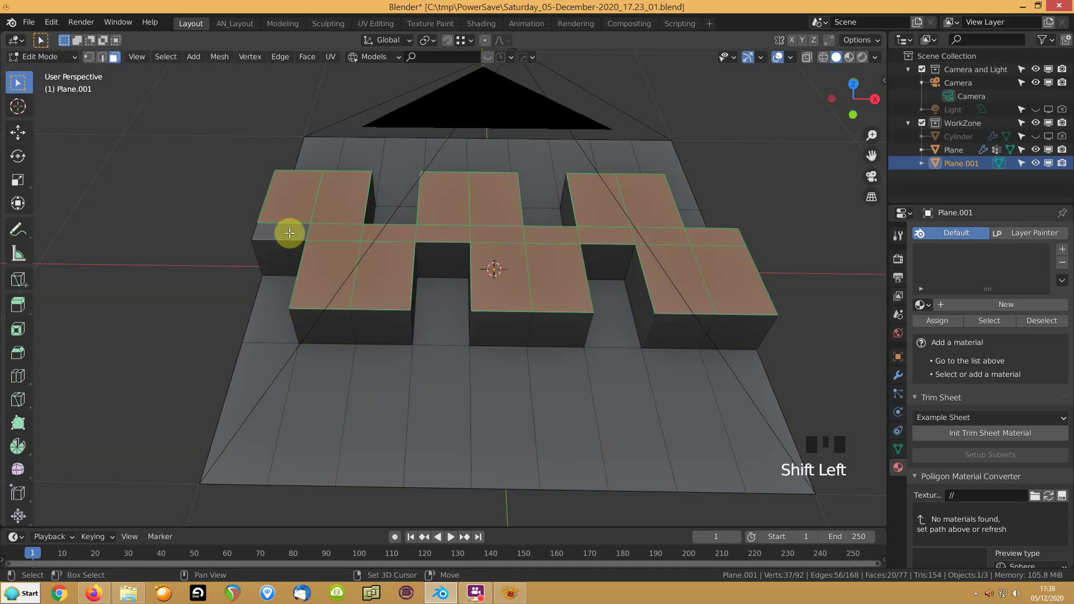
pyautogui.keyDown('ctrl'); pyautogui.keyDown('shift'); pyautogui.click(713, 237); pyautogui.keyUp('shift'); pyautogui.keyUp('ctrl')
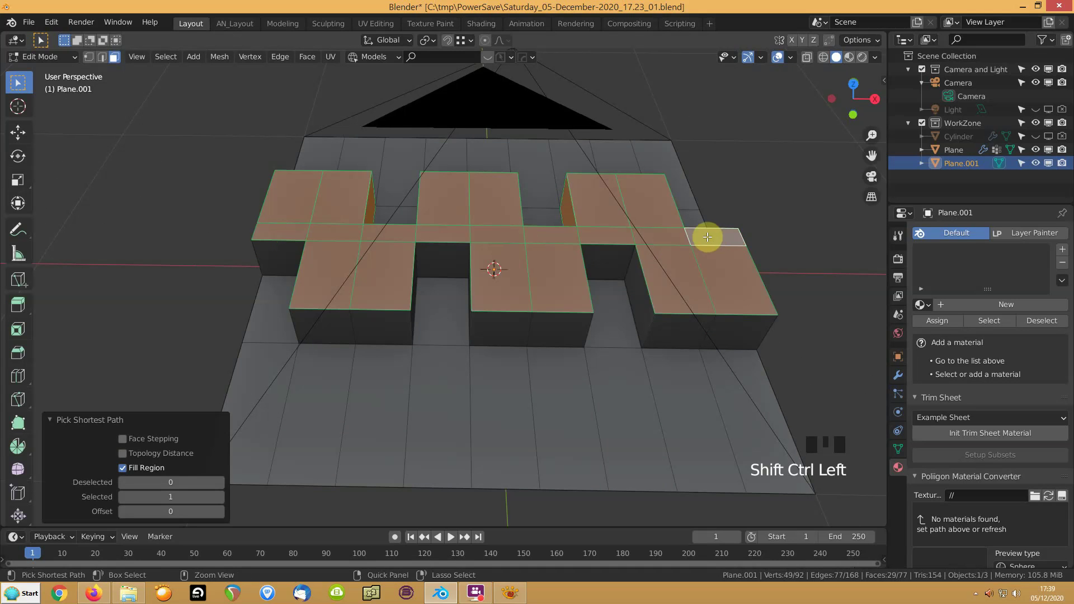
pyautogui.click(289, 234)
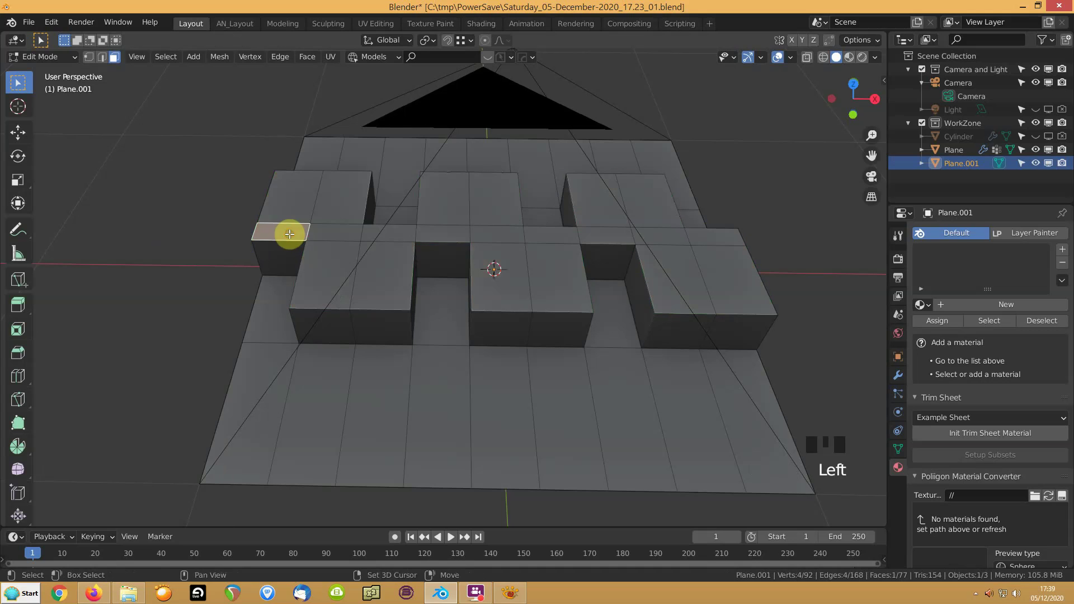
pyautogui.keyDown('shift'); pyautogui.click(336, 233); pyautogui.keyUp('shift')
# Step: Select the two top faces of each of the six tread blocks, leaving out the central strip
pyautogui.click(311, 211)
pyautogui.keyDown('shift'); pyautogui.click(341, 211); pyautogui.keyUp('shift')
pyautogui.keyDown('shift'); pyautogui.click(326, 288); pyautogui.keyUp('shift')
pyautogui.keyDown('shift'); pyautogui.click(379, 273); pyautogui.keyUp('shift')
pyautogui.keyDown('shift'); pyautogui.click(450, 193); pyautogui.keyUp('shift')
pyautogui.keyDown('shift'); pyautogui.click(496, 198); pyautogui.keyUp('shift')
pyautogui.keyDown('shift'); pyautogui.click(499, 265); pyautogui.keyUp('shift')
pyautogui.keyDown('shift'); pyautogui.click(559, 268); pyautogui.keyUp('shift')
pyautogui.keyDown('shift'); pyautogui.click(601, 200); pyautogui.keyUp('shift')
pyautogui.keyDown('shift'); pyautogui.click(648, 208); pyautogui.keyUp('shift')
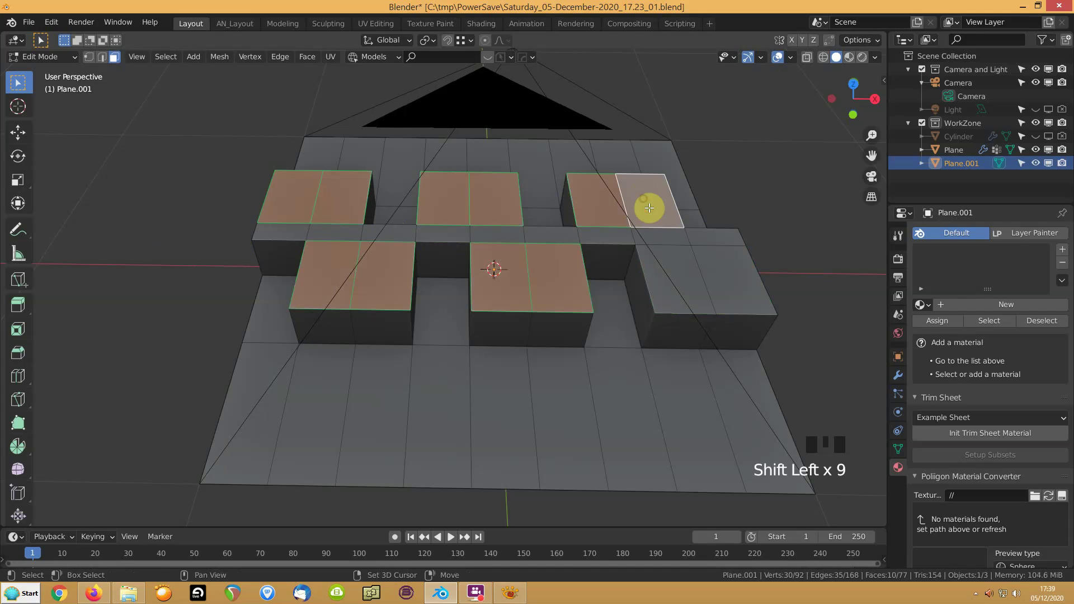
pyautogui.keyDown('shift'); pyautogui.click(671, 263); pyautogui.keyUp('shift')
pyautogui.keyDown('shift'); pyautogui.click(730, 269); pyautogui.keyUp('shift')
# Step: Set the pivot point to Individual Origins and scale the block tops to about 0.731 along X
pyautogui.moveTo(407, 239); pyautogui.dragTo(411, 261, button='middle')
pyautogui.press('.')
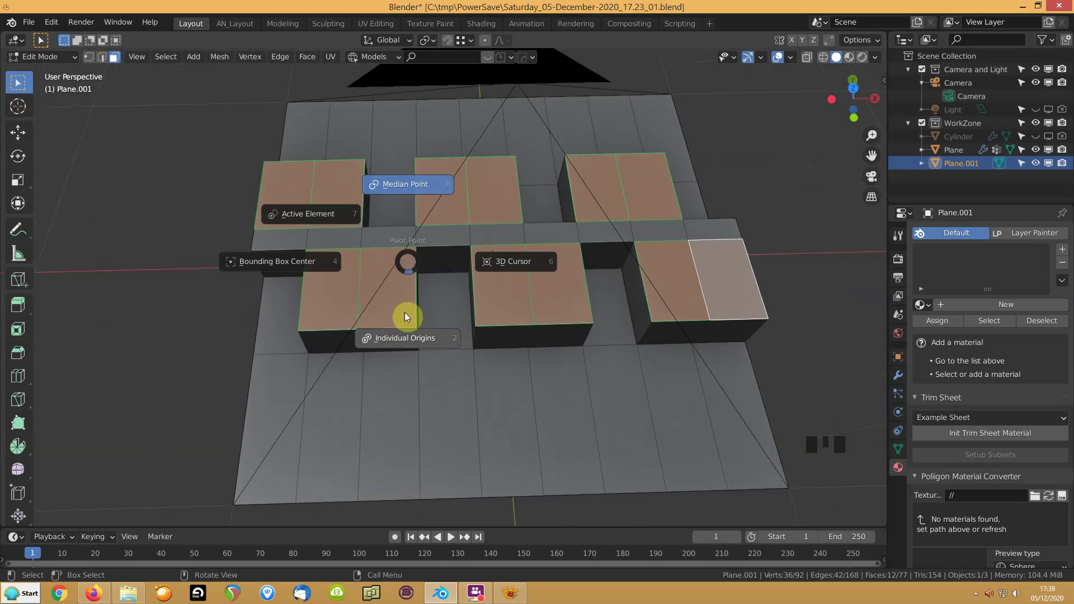
pyautogui.click(394, 343)
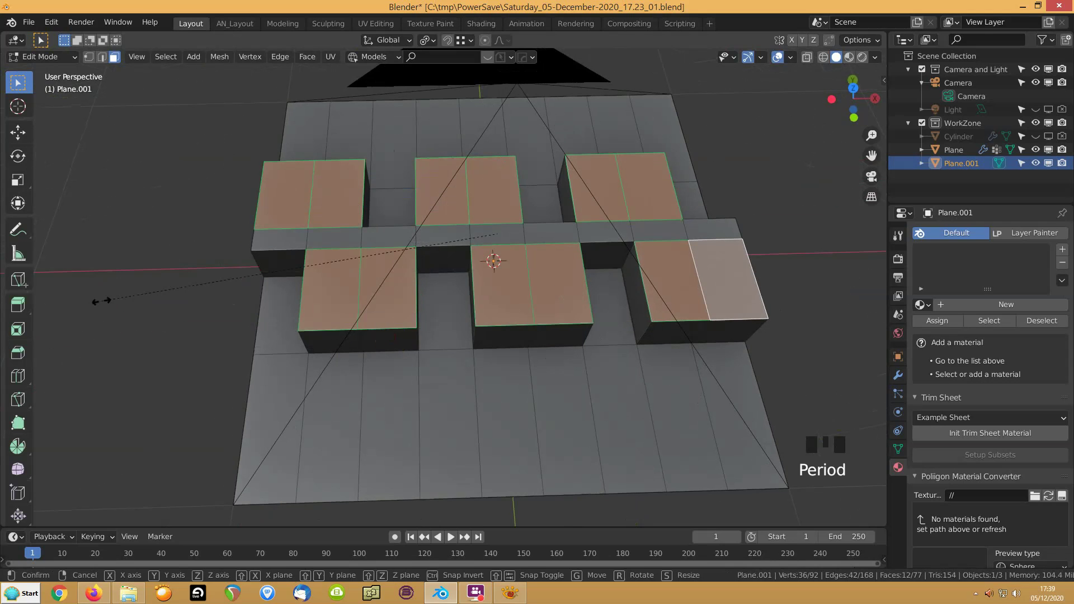
pyautogui.press('s')
pyautogui.press('x')
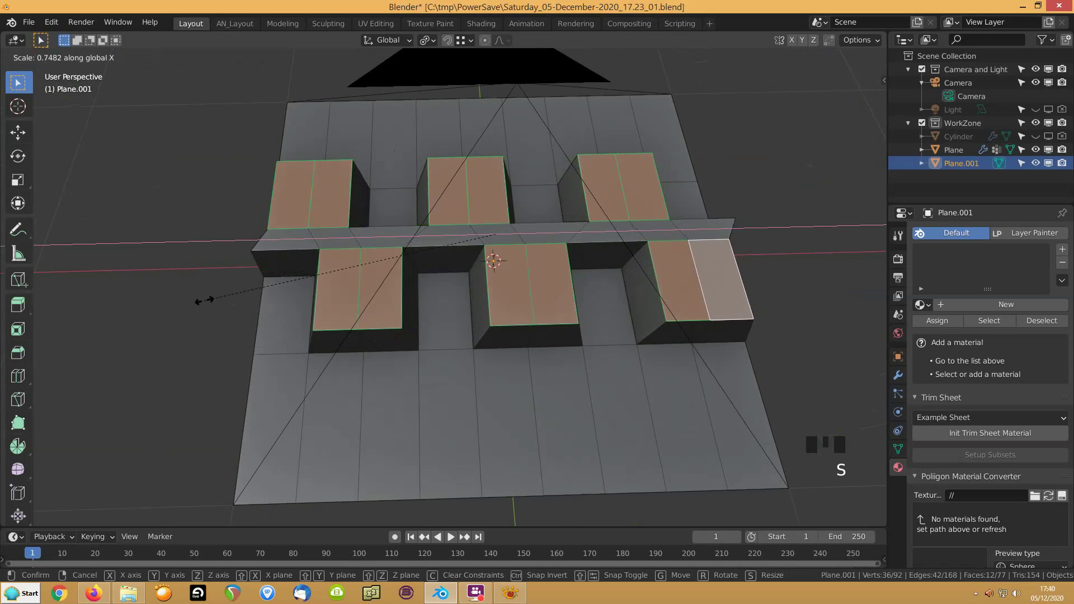
pyautogui.click(213, 300)
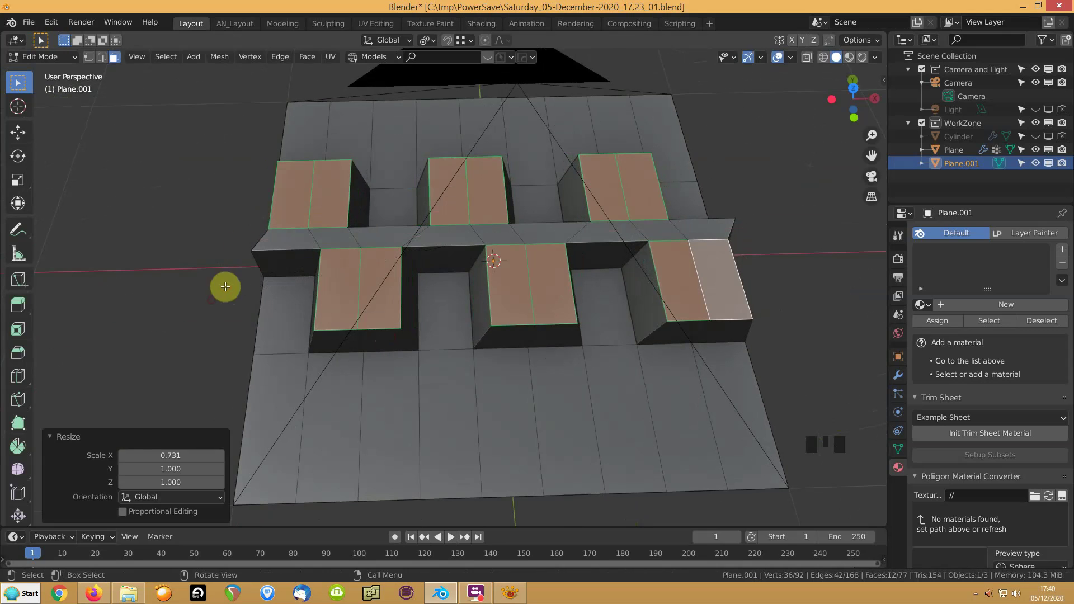
# Step: Select the outer top edges of the tread blocks in edge mode
pyautogui.press('2')
pyautogui.click(311, 163)
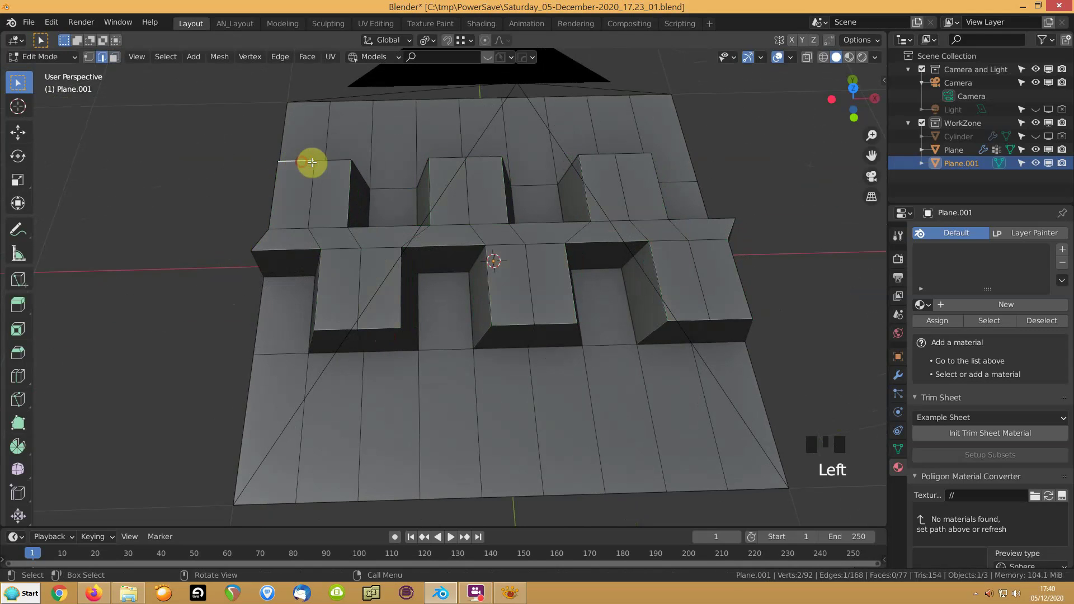
pyautogui.keyDown('shift'); pyautogui.click(338, 162); pyautogui.keyUp('shift')
pyautogui.keyDown('shift'); pyautogui.click(446, 158); pyautogui.keyUp('shift')
pyautogui.keyDown('shift'); pyautogui.click(484, 158); pyautogui.keyUp('shift')
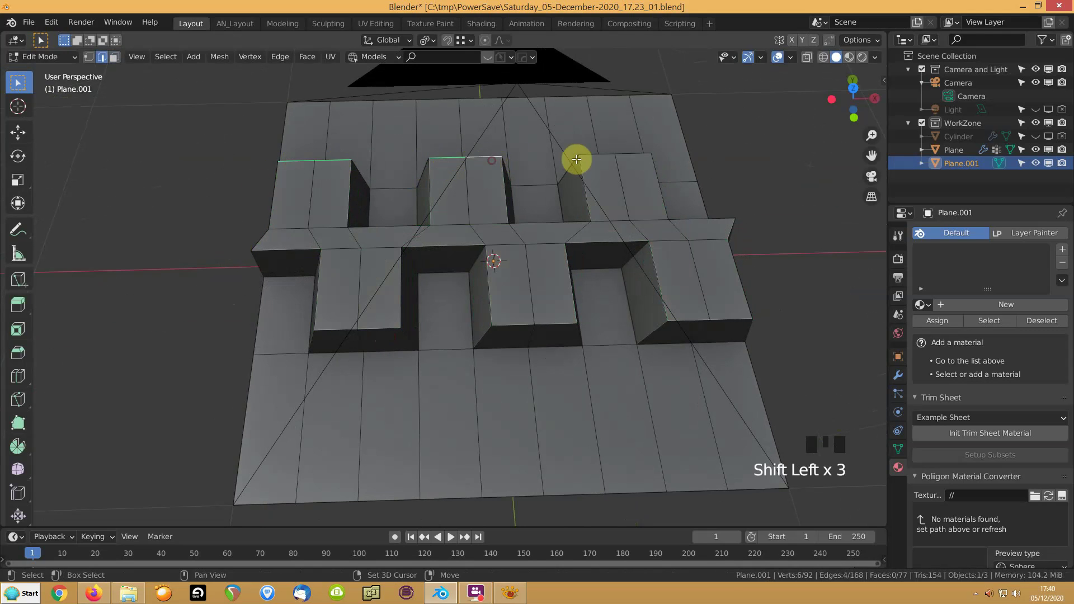
pyautogui.keyDown('shift'); pyautogui.click(597, 154); pyautogui.keyUp('shift')
pyautogui.keyDown('shift'); pyautogui.click(633, 153); pyautogui.keyUp('shift')
pyautogui.keyDown('shift'); pyautogui.click(717, 317); pyautogui.keyUp('shift')
pyautogui.keyDown('shift'); pyautogui.click(691, 316); pyautogui.keyUp('shift')
pyautogui.keyDown('shift'); pyautogui.click(562, 326); pyautogui.keyUp('shift')
pyautogui.keyDown('shift'); pyautogui.click(506, 325); pyautogui.keyUp('shift')
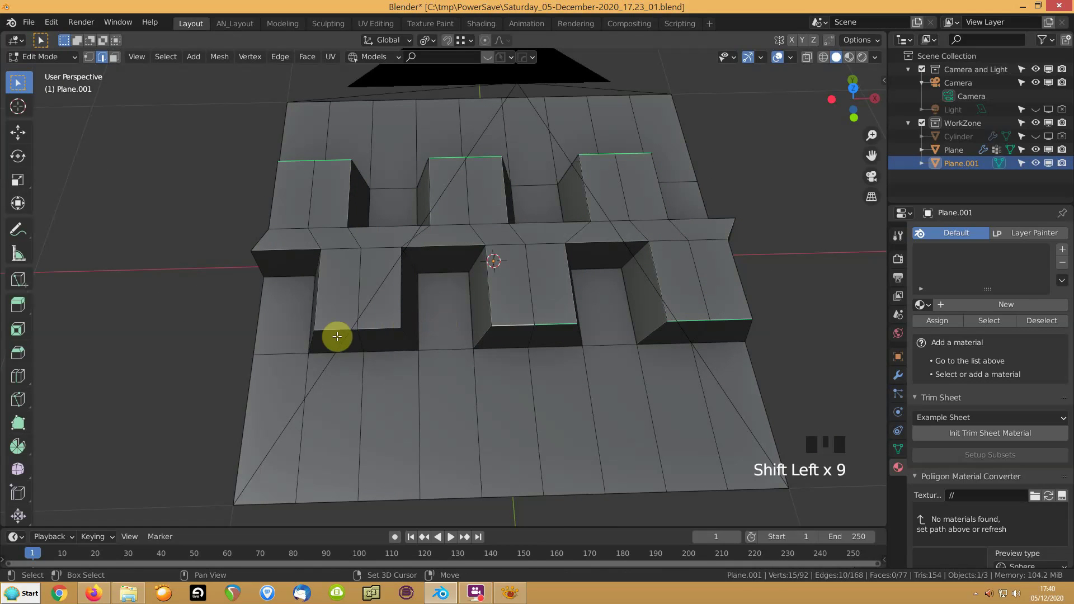
# Step: Select the outer base edges of the three blocks on one side, including the connecting segments between them
pyautogui.click(342, 348)
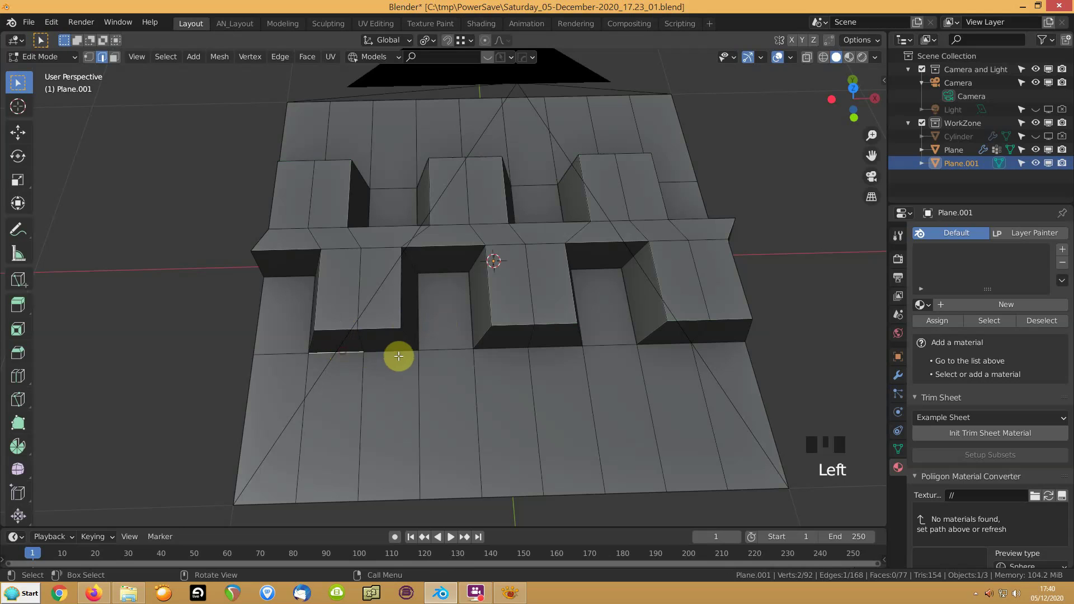
pyautogui.keyDown('shift'); pyautogui.click(508, 347); pyautogui.keyUp('shift')
pyautogui.keyDown('shift'); pyautogui.click(551, 346); pyautogui.keyUp('shift')
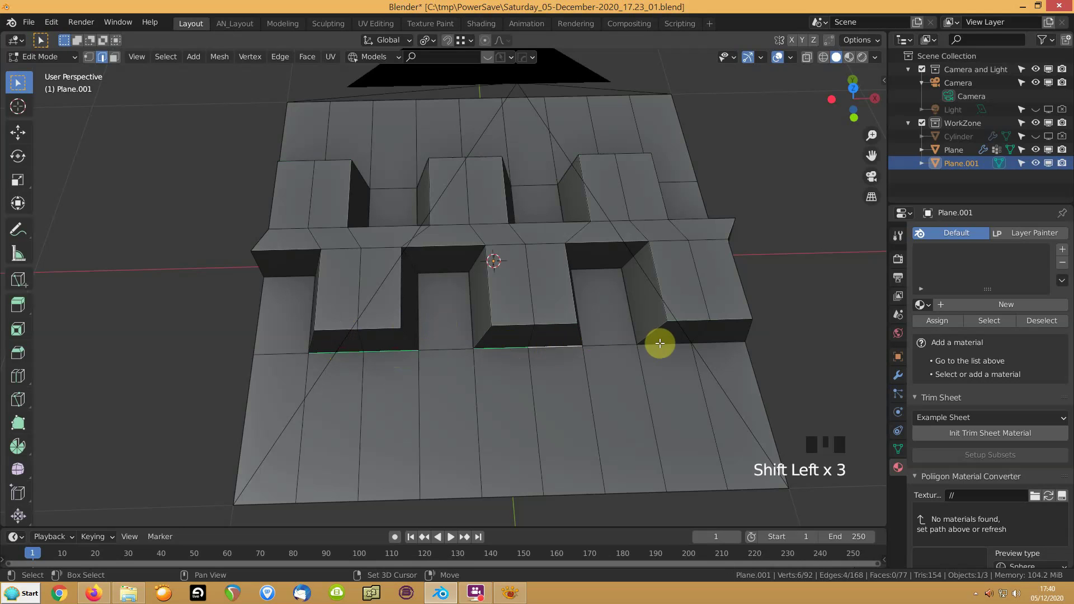
pyautogui.keyDown('shift'); pyautogui.click(659, 344); pyautogui.keyUp('shift')
pyautogui.keyDown('shift'); pyautogui.click(712, 344); pyautogui.keyUp('shift')
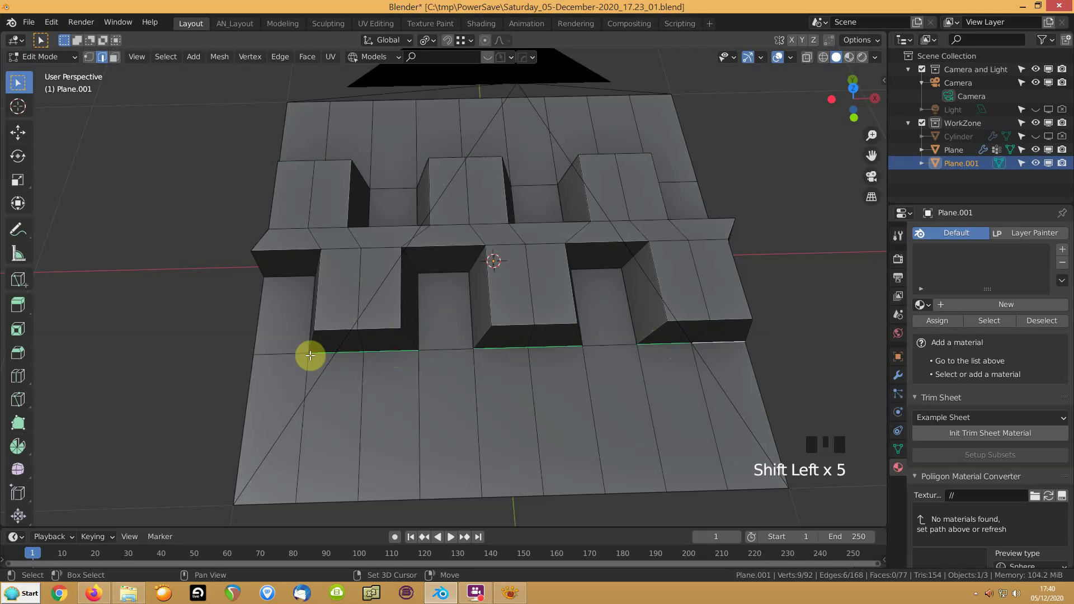
pyautogui.keyDown('shift'); pyautogui.click(291, 354); pyautogui.keyUp('shift')
pyautogui.keyDown('shift'); pyautogui.click(441, 347); pyautogui.keyUp('shift')
pyautogui.moveTo(603, 343); pyautogui.dragTo(309, 432, button='middle')
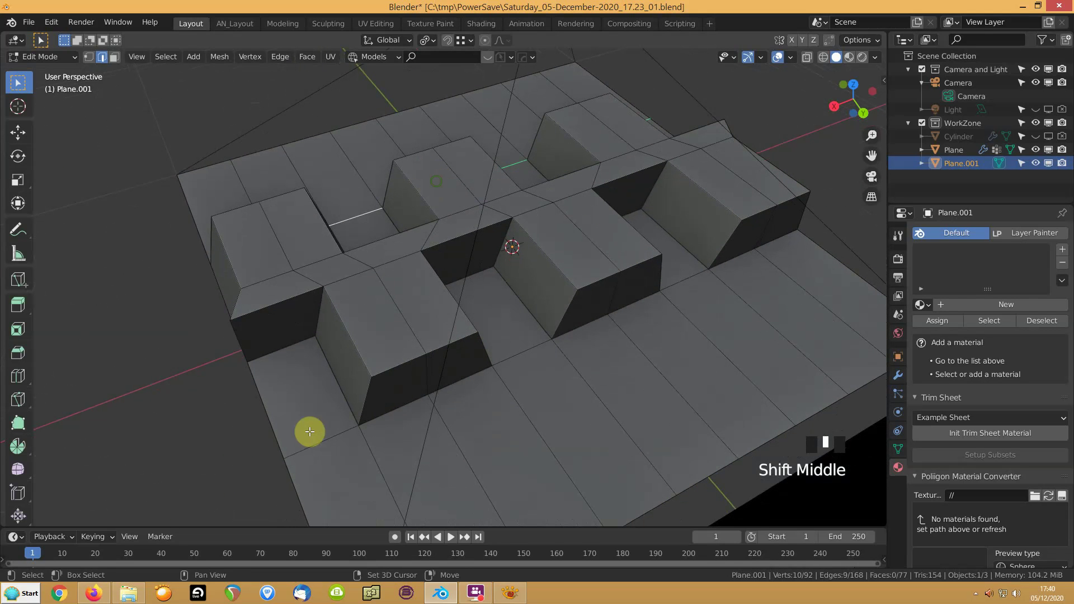
# Step: Add all nine edges of the outer base line on the opposite side of the blocks to the selection
pyautogui.keyDown('shift'); pyautogui.click(302, 447); pyautogui.keyUp('shift')
pyautogui.keyDown('shift'); pyautogui.click(397, 410); pyautogui.keyUp('shift')
pyautogui.keyDown('shift'); pyautogui.click(460, 382); pyautogui.keyUp('shift')
pyautogui.keyDown('shift'); pyautogui.click(527, 351); pyautogui.keyUp('shift')
pyautogui.keyDown('shift'); pyautogui.click(583, 333); pyautogui.keyUp('shift')
pyautogui.keyDown('shift'); pyautogui.click(616, 311); pyautogui.keyUp('shift')
pyautogui.keyDown('shift'); pyautogui.click(690, 278); pyautogui.keyUp('shift')
pyautogui.keyDown('shift'); pyautogui.click(744, 256); pyautogui.keyUp('shift')
pyautogui.keyDown('shift'); pyautogui.click(778, 244); pyautogui.keyUp('shift')
# Step: Set the pivot point to Median Point and scale the two base edge lines outward along Y to slope the blocks' outer sides
pyautogui.scroll(1, 411, 261)
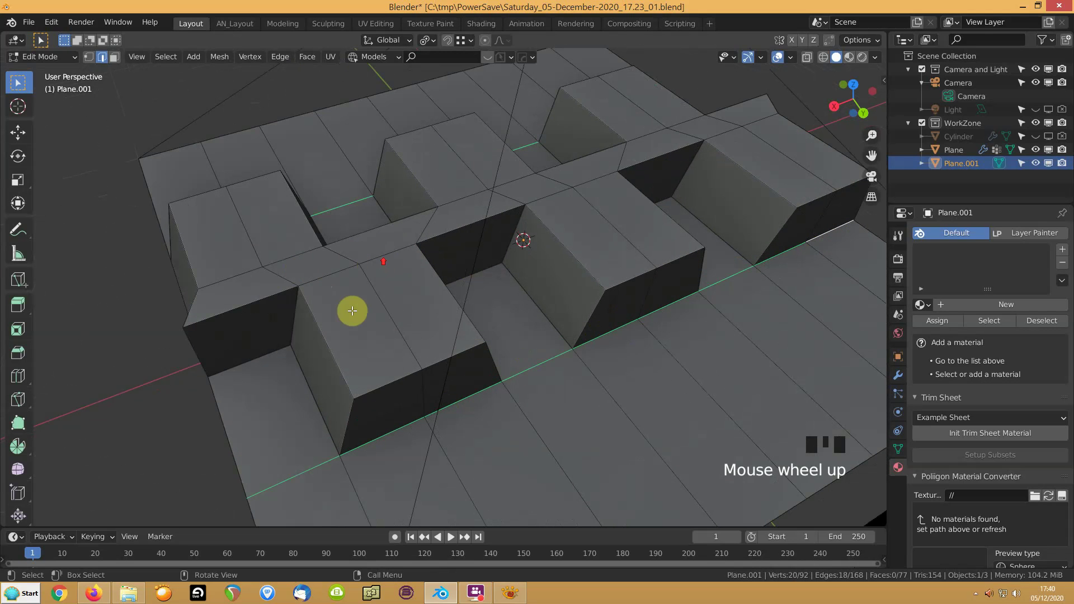
pyautogui.press('.')
pyautogui.click(381, 239)
pyautogui.moveTo(235, 269); pyautogui.dragTo(288, 299, button='middle')
pyautogui.press('s')
pyautogui.press('y')
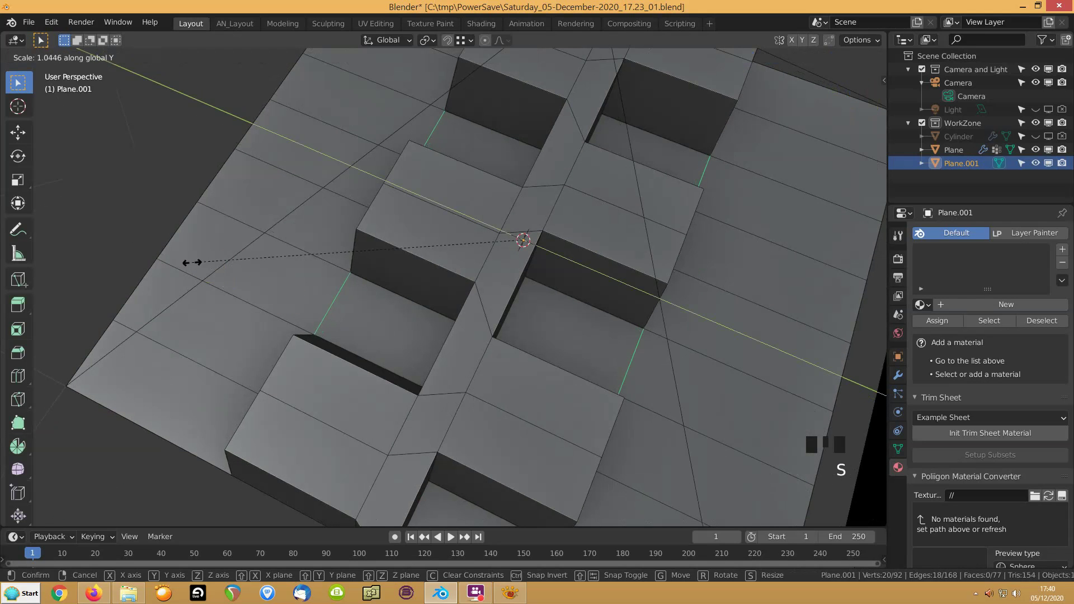
pyautogui.click(123, 237)
pyautogui.click(192, 272)
# Step: Delete the vertical end faces at both ends of the raised central strip
pyautogui.scroll(-5, 192, 273)
pyautogui.moveTo(204, 273); pyautogui.dragTo(472, 333, button='middle')
pyautogui.press('3')
pyautogui.keyDown('shift'); pyautogui.click(576, 354); pyautogui.keyUp('shift')
pyautogui.press('x')
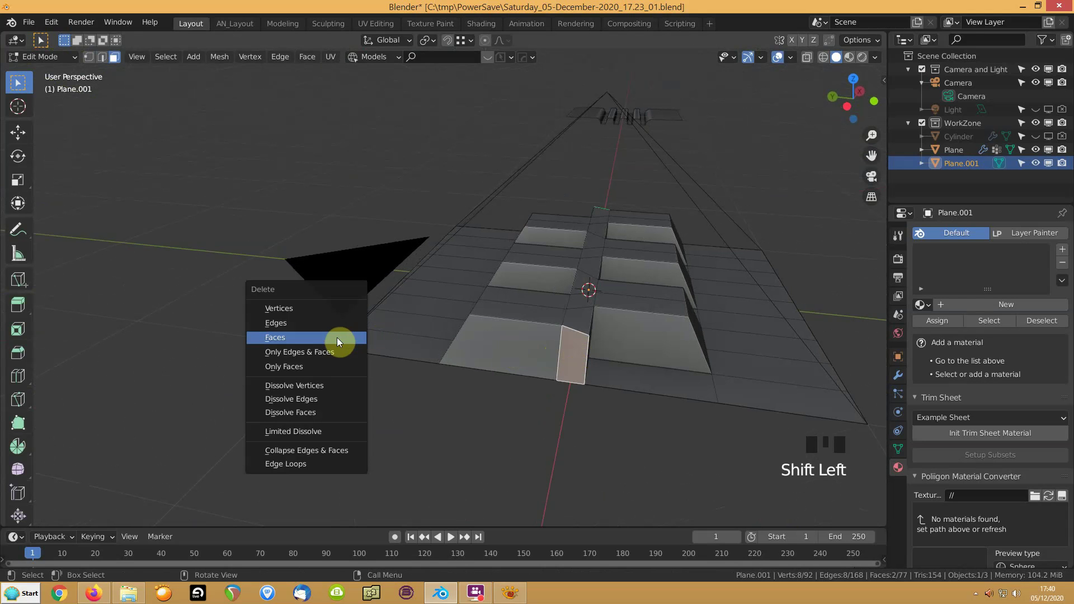
pyautogui.click(336, 337)
# Step: Hide the Camera object in the viewport
pyautogui.moveTo(425, 328); pyautogui.dragTo(491, 385, button='middle')
pyautogui.press('2')
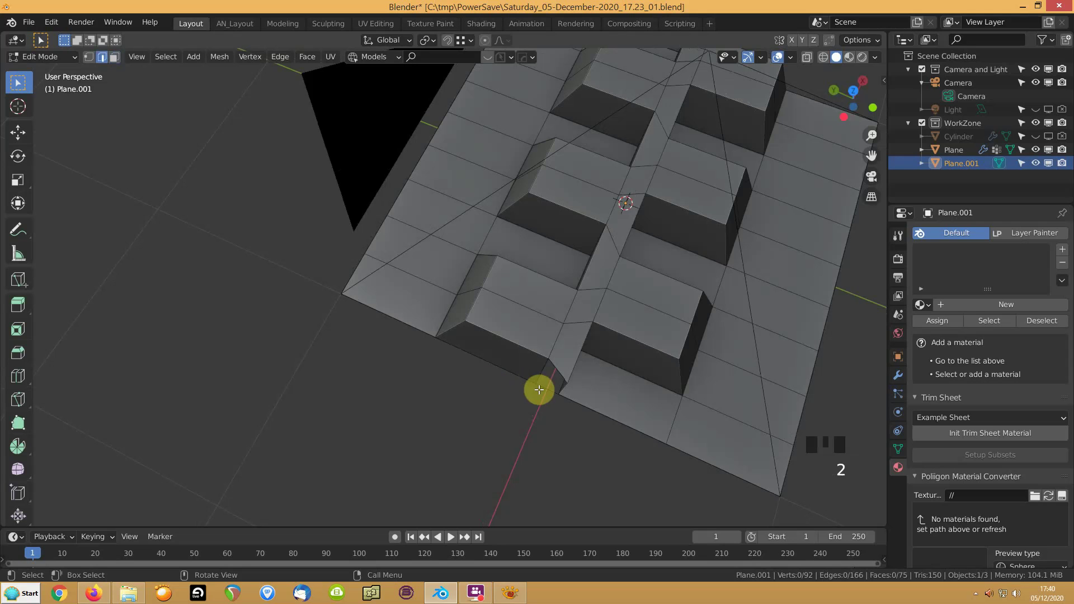
pyautogui.click(533, 392)
pyautogui.moveTo(546, 384); pyautogui.dragTo(750, 227, button='middle')
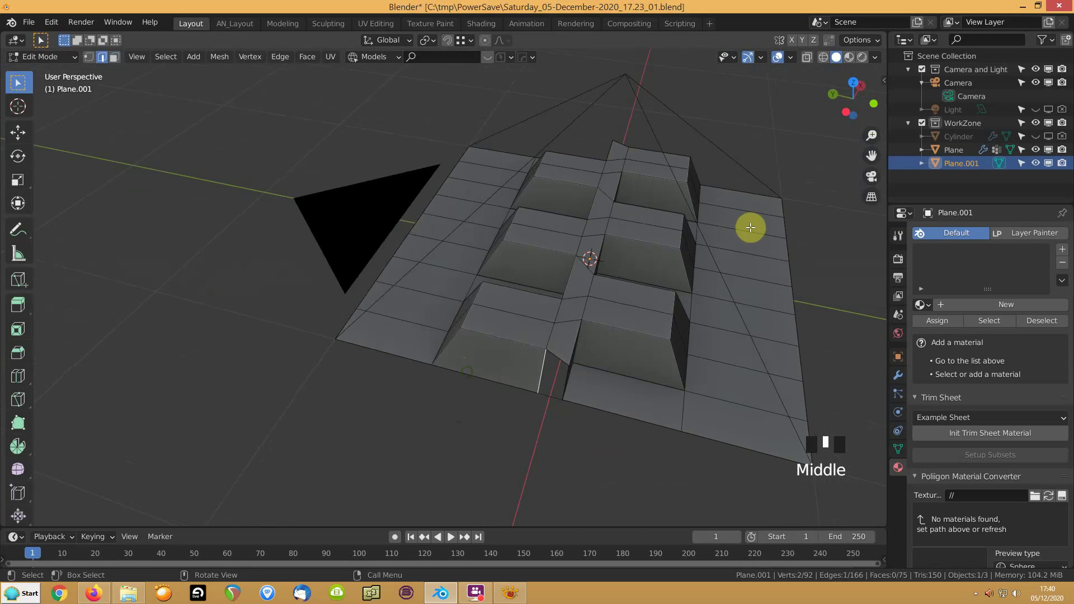
pyautogui.click(1035, 83)
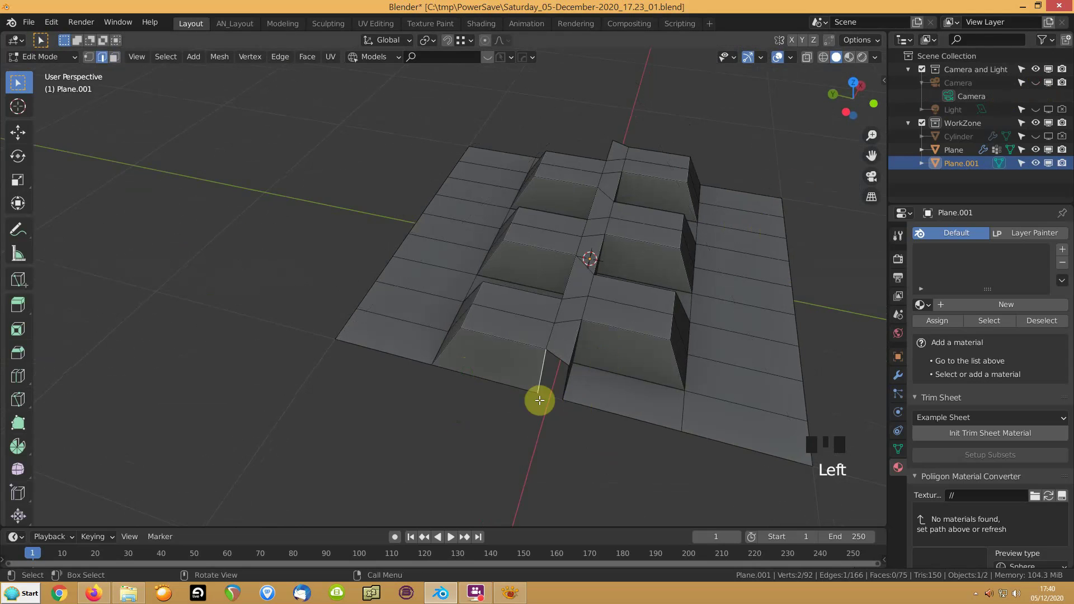
pyautogui.click(1036, 85)
pyautogui.click(1036, 85)
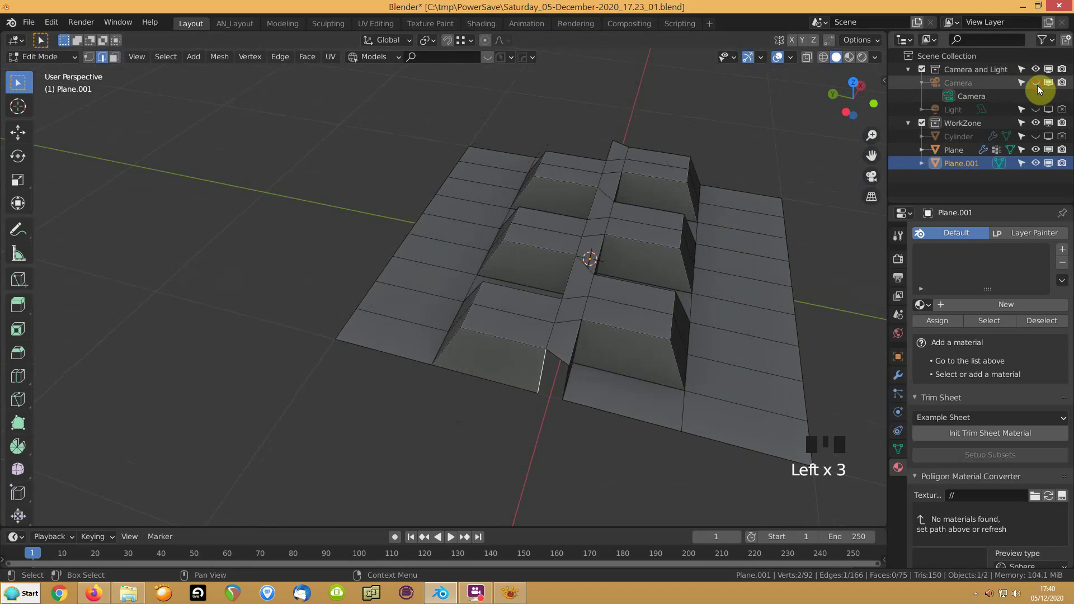
# Step: Extrude the protruding corner vertex at the strip's open end 0.10511 m along Y, level with the opposite corner
pyautogui.moveTo(626, 280); pyautogui.dragTo(555, 340, button='middle')
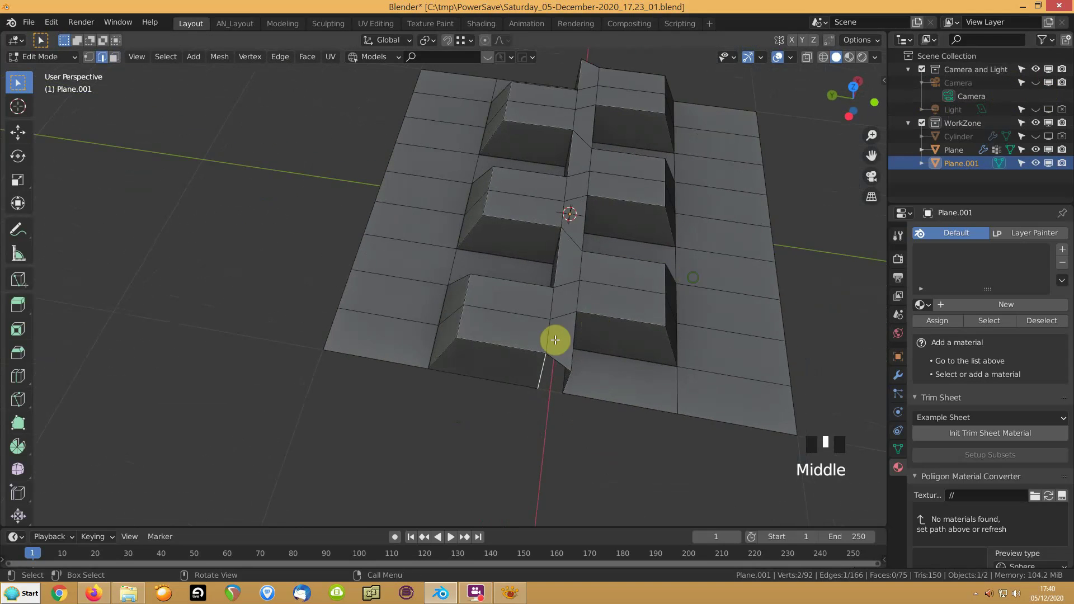
pyautogui.press('1')
pyautogui.click(569, 371)
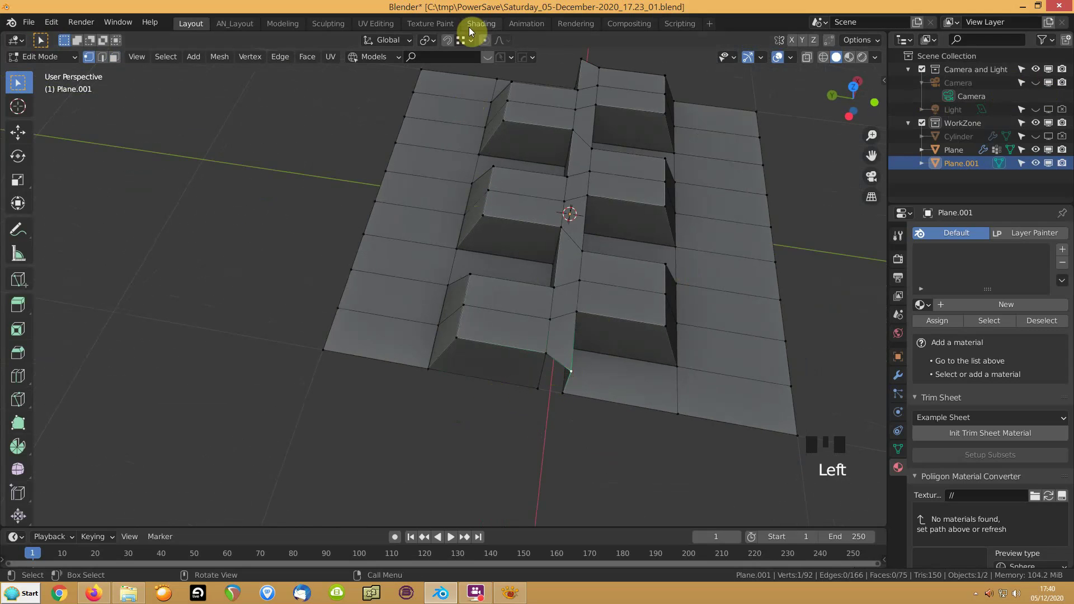
pyautogui.click(447, 41)
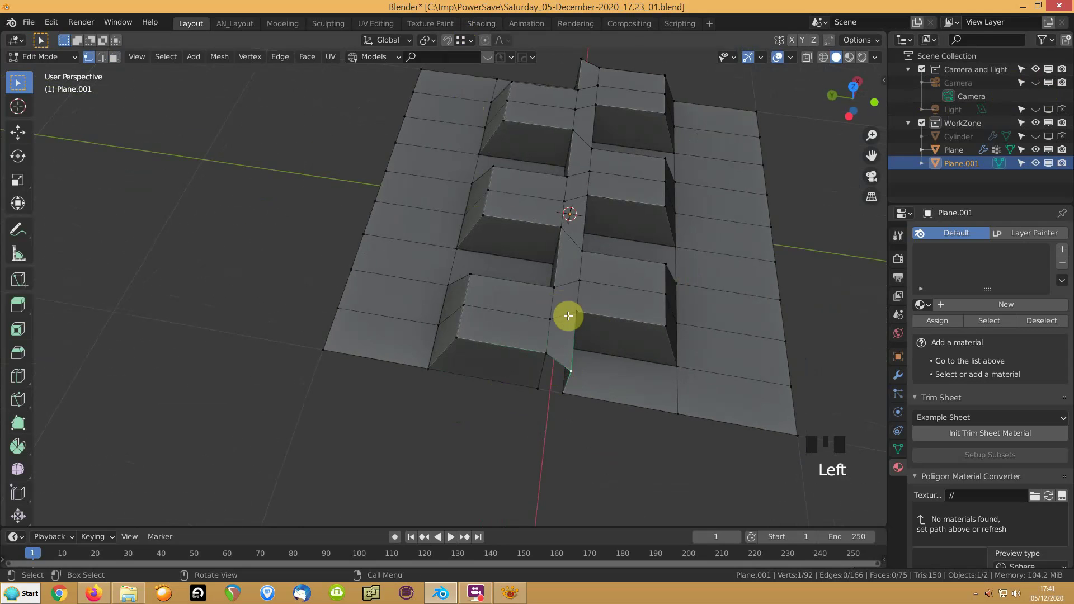
pyautogui.press('e')
pyautogui.click(534, 353)
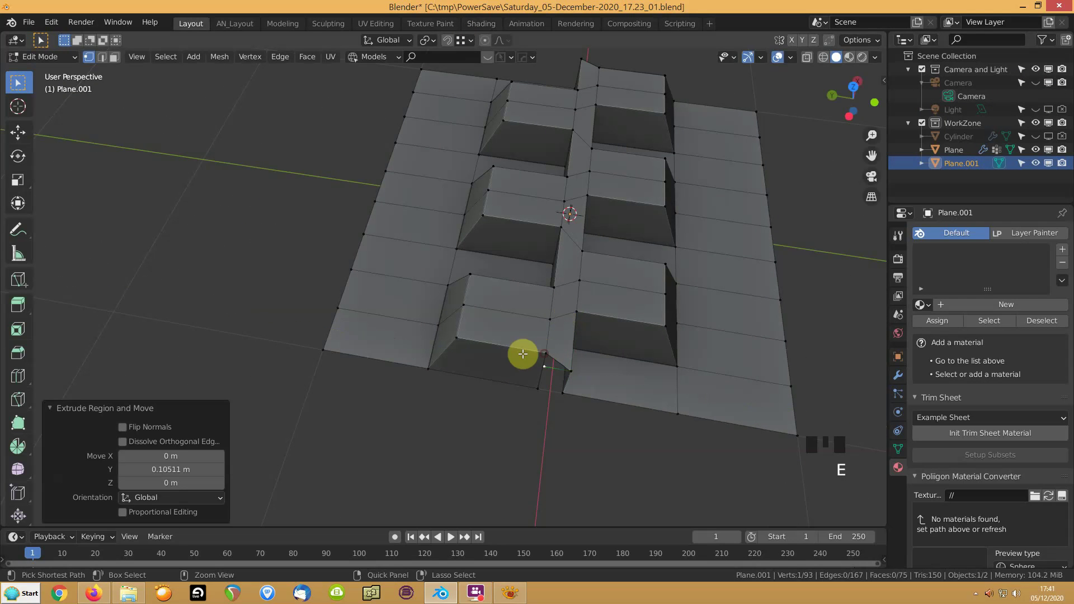
# Step: Extrude the protruding corner vertex at the strip's other end -0.10511 m along Y
pyautogui.moveTo(726, 268)
pyautogui.mouseDown(button='middle')
pyautogui.moveTo(585, 266)
pyautogui.moveTo(432, 225)
pyautogui.moveTo(707, 277)
pyautogui.mouseUp(button='middle')
pyautogui.click(718, 292)
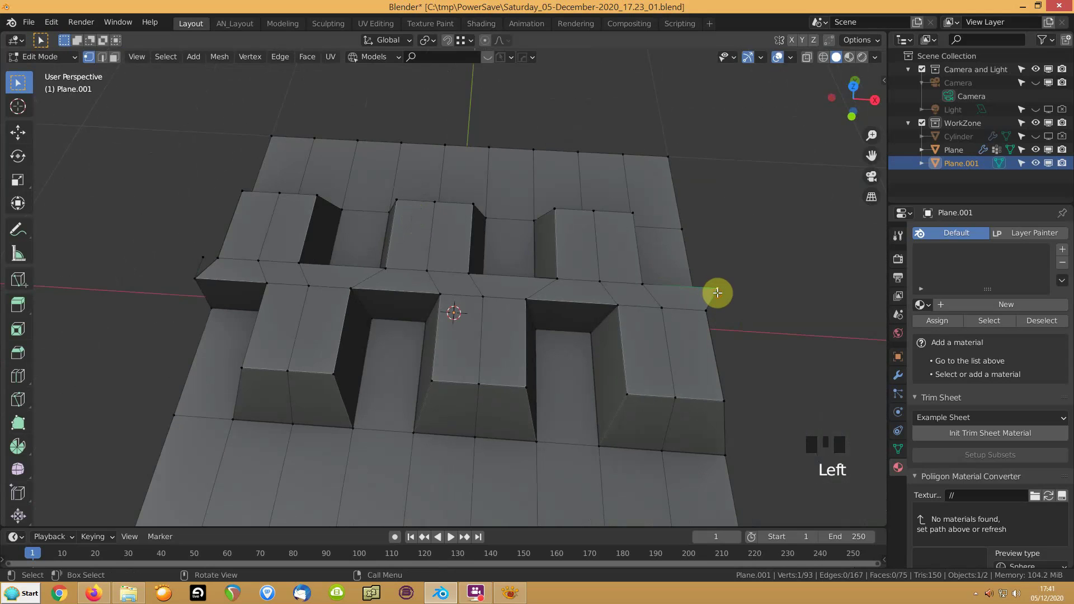
pyautogui.press('e')
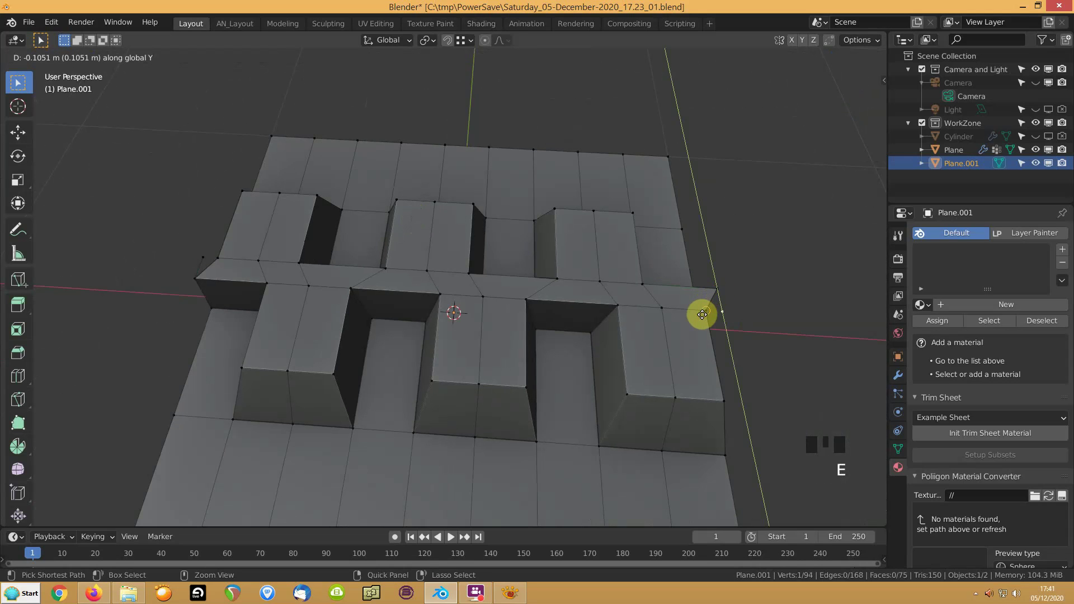
pyautogui.click(700, 314)
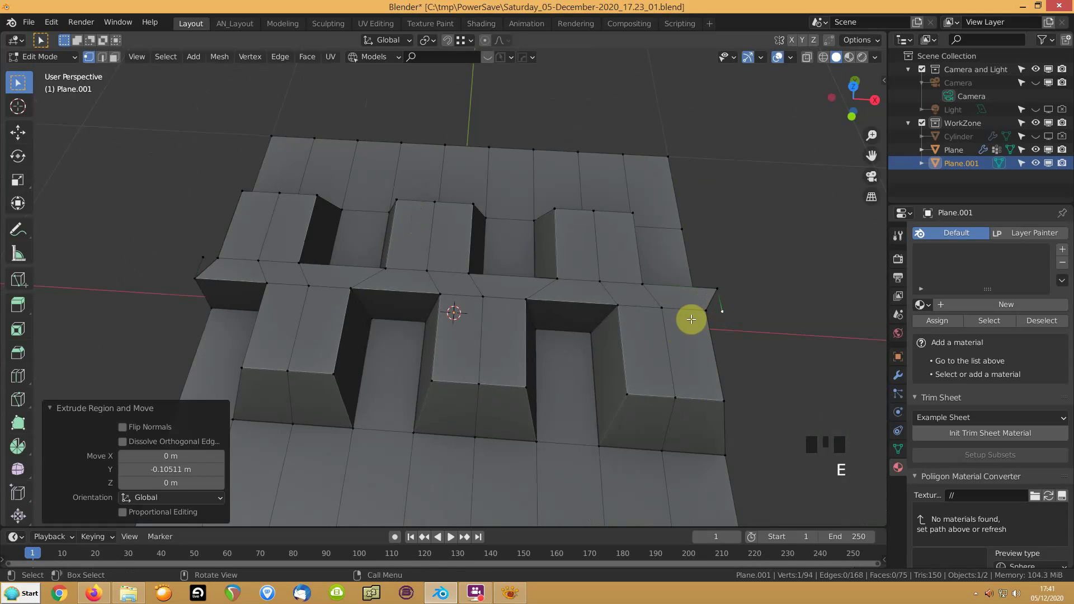
# Step: Fill a triangular face between the slanted end edge of the strip and the newly extruded vertex
pyautogui.press('2')
pyautogui.click(718, 300)
pyautogui.press('f')
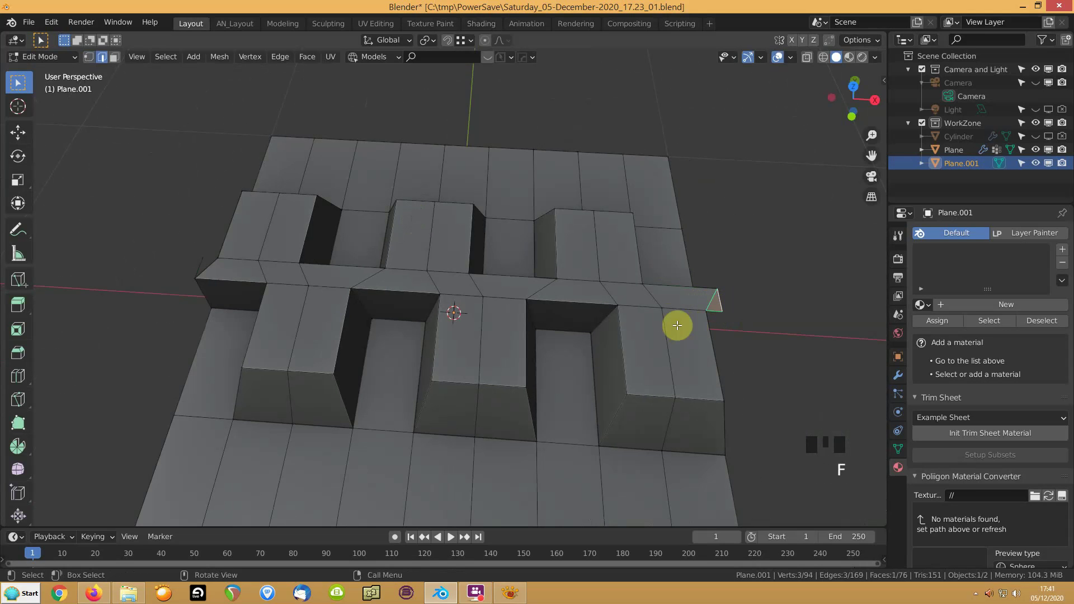
# Step: Fill triangular faces across the open gap at the strip's other end, on its top and beside its slanted edge
pyautogui.click(197, 266)
pyautogui.keyDown('shift'); pyautogui.click(168, 264); pyautogui.keyUp('shift')
pyautogui.press('f')
pyautogui.moveTo(136, 307); pyautogui.dragTo(683, 314, button='middle')
pyautogui.click(202, 279)
pyautogui.keyDown('shift'); pyautogui.click(179, 304); pyautogui.keyUp('shift')
pyautogui.press('f')
# Step: Close the last triangular gap at the strip's end with a face and return the tread plane to Object Mode
pyautogui.click(784, 291)
pyautogui.click(697, 293)
pyautogui.keyDown('shift'); pyautogui.click(695, 298); pyautogui.keyUp('shift')
pyautogui.click(318, 306)
pyautogui.scroll(-3, 380, 278)
pyautogui.moveTo(391, 278); pyautogui.dragTo(525, 278, button='middle')
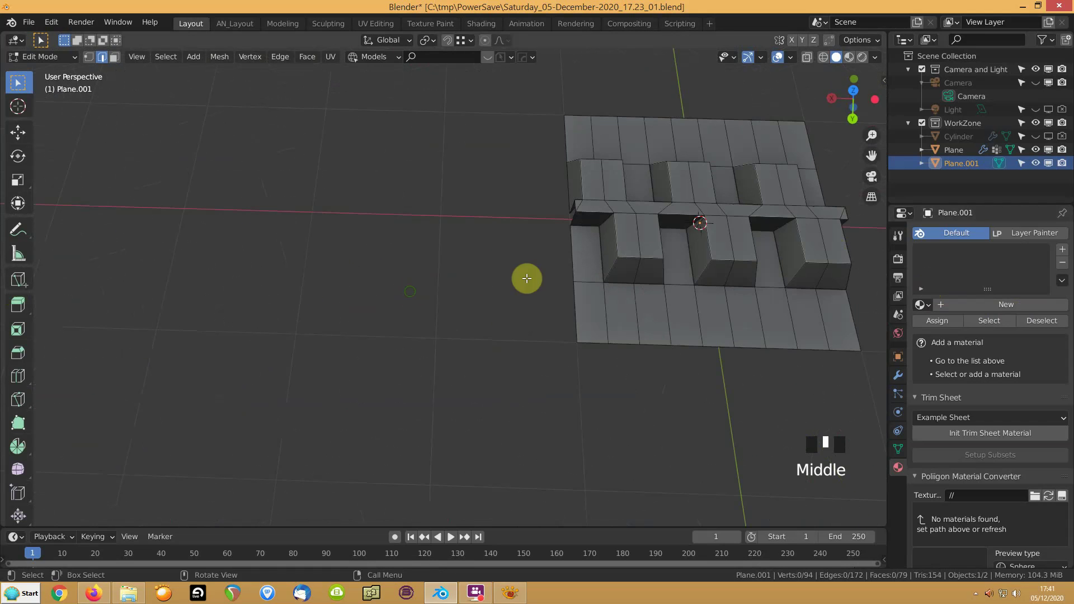
pyautogui.keyDown('shift'); pyautogui.moveTo(737, 232); pyautogui.dragTo(487, 269, button='middle'); pyautogui.keyUp('shift')
pyautogui.press('Tab')
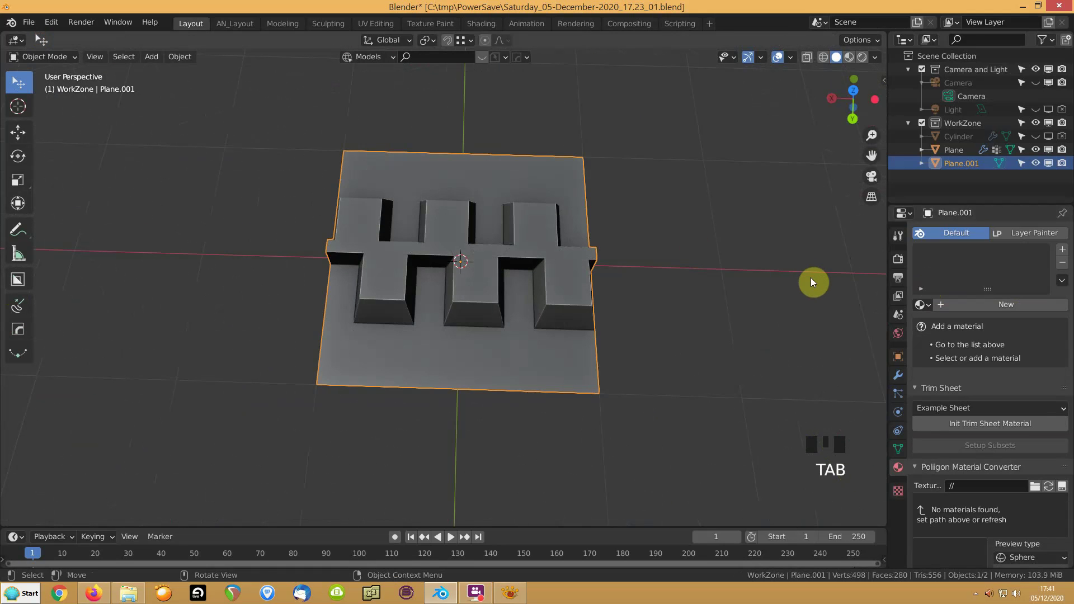
# Step: Add an Array modifier to the block tread plane with a count of 3 and Merge enabled
pyautogui.moveTo(793, 264); pyautogui.dragTo(794, 283, button='middle')
pyautogui.click(898, 376)
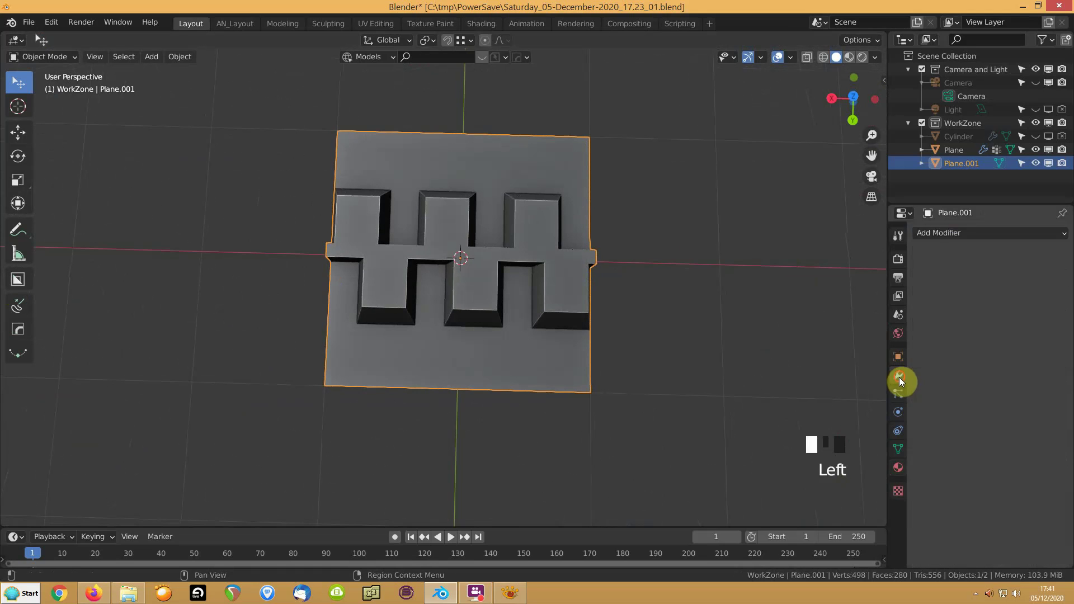
pyautogui.click(948, 233)
pyautogui.click(810, 267)
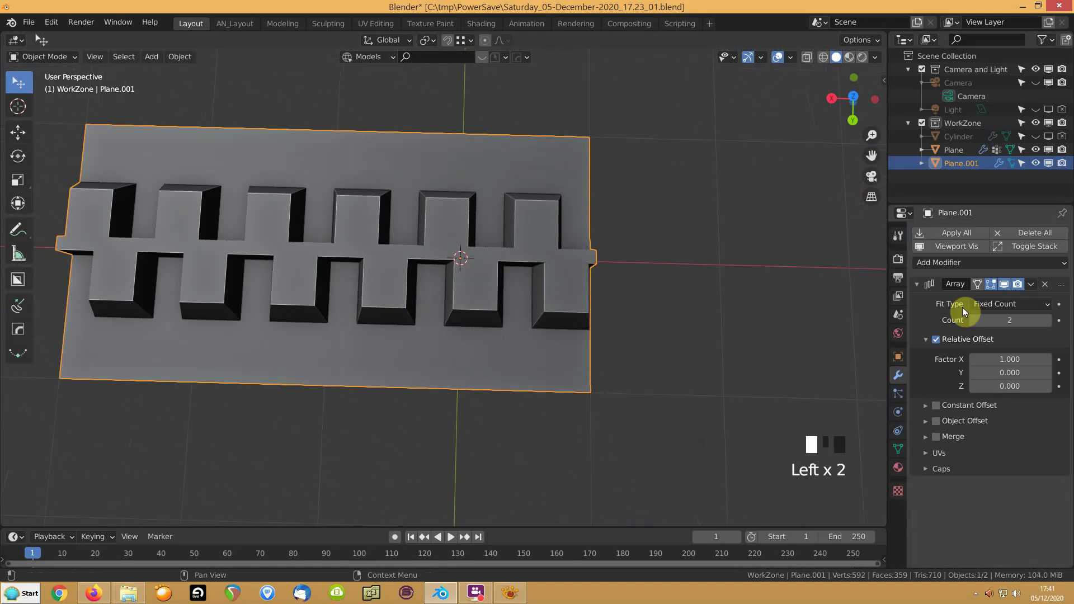
pyautogui.click(1044, 320)
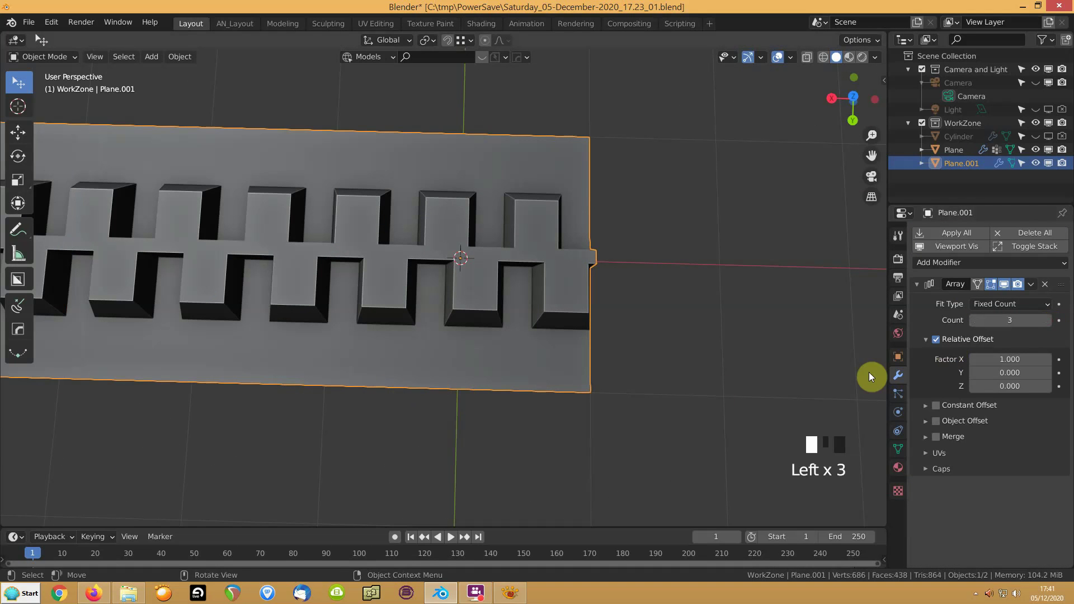
pyautogui.click(935, 437)
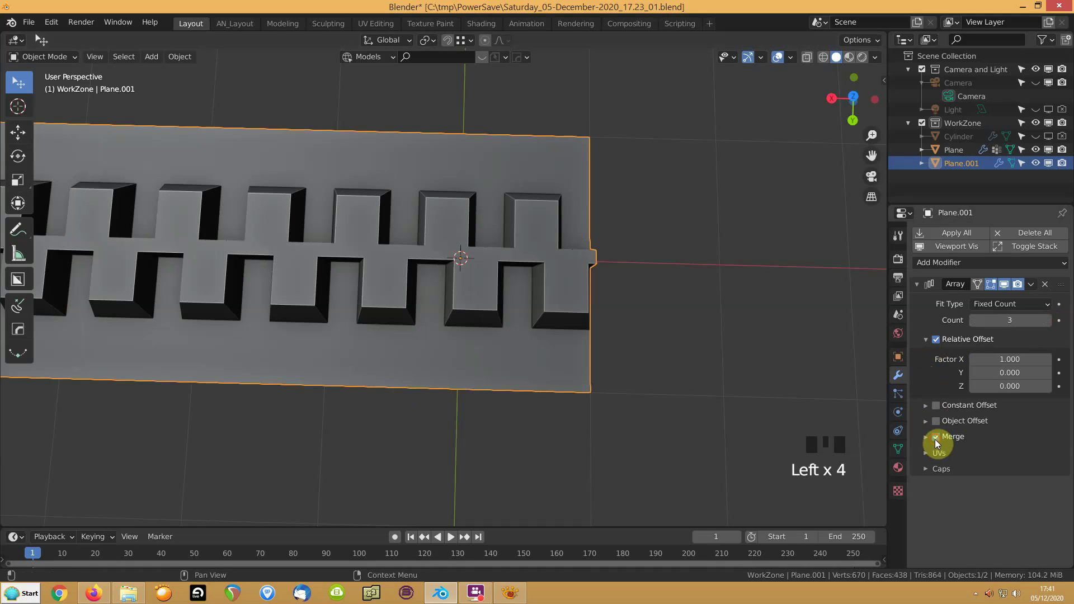
pyautogui.keyDown('shift'); pyautogui.moveTo(417, 360); pyautogui.dragTo(424, 337, button='middle'); pyautogui.keyUp('shift')
pyautogui.keyDown('shift'); pyautogui.moveTo(336, 364); pyautogui.dragTo(453, 345, button='middle'); pyautogui.keyUp('shift')
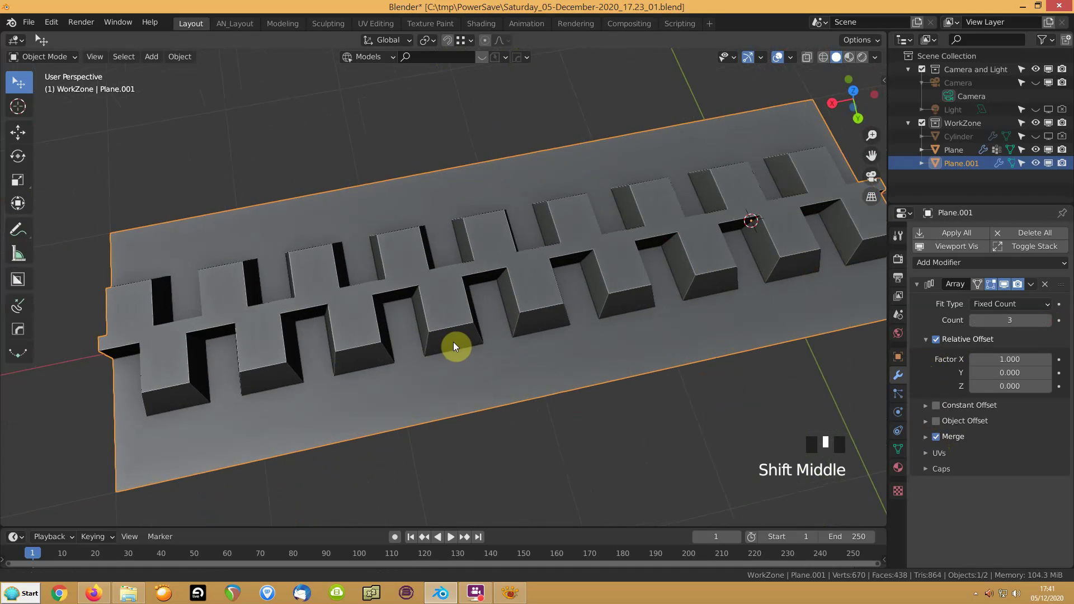
# Step: Add a Bevel modifier to the tread plane after the Array and expand its profile and geometry settings
pyautogui.click(916, 283)
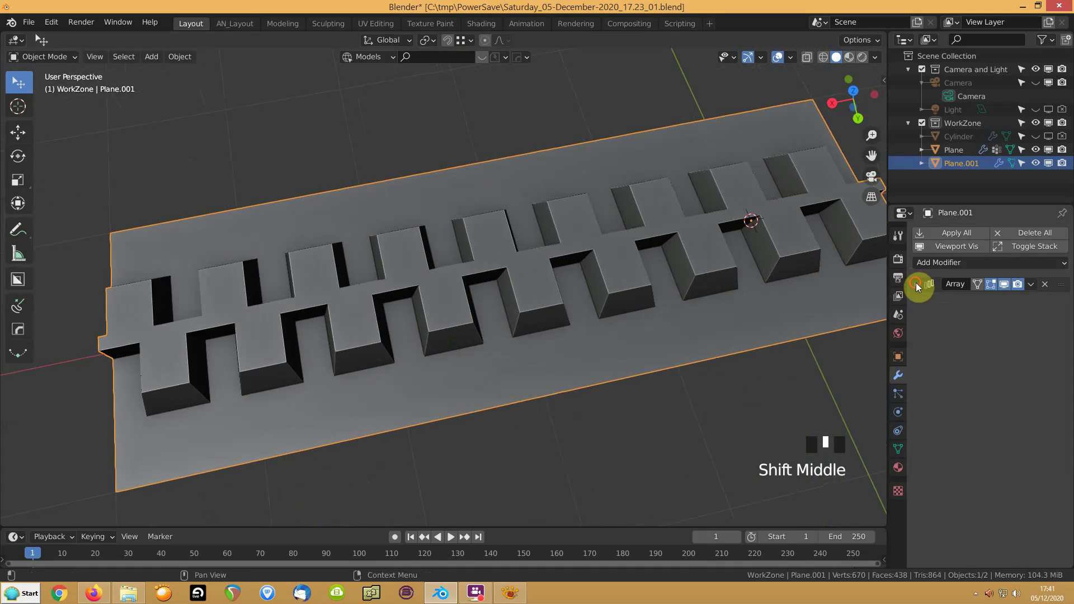
pyautogui.click(924, 263)
pyautogui.click(793, 305)
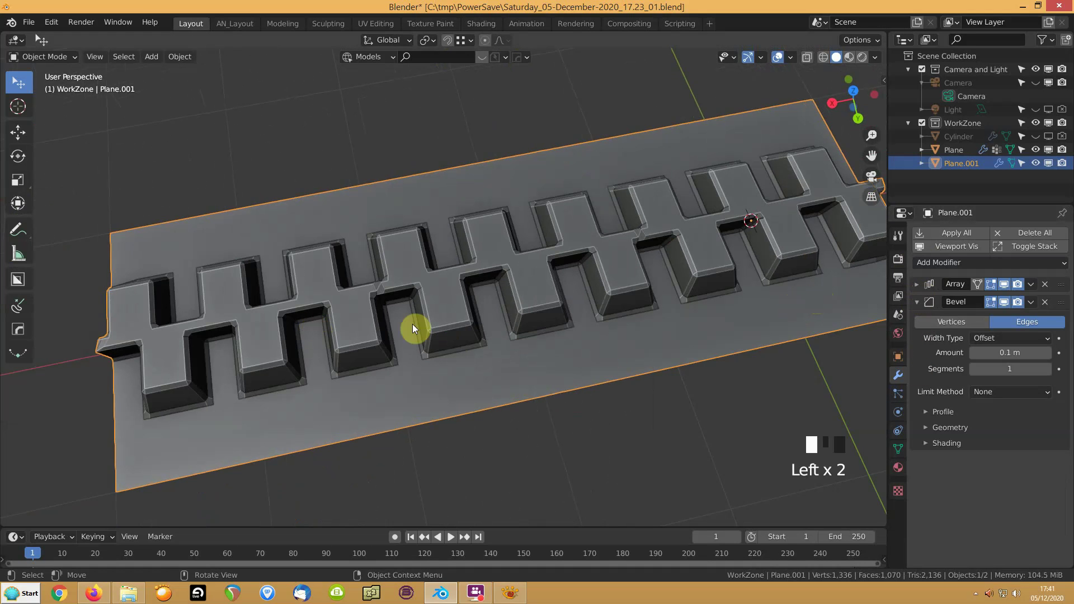
pyautogui.scroll(3, 519, 354)
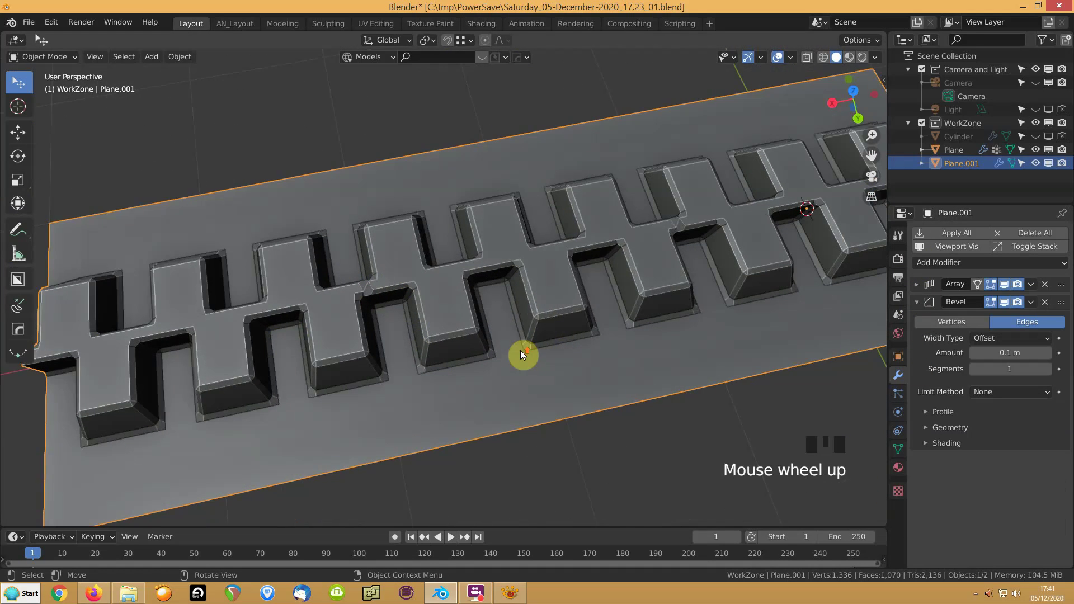
pyautogui.click(927, 443)
pyautogui.click(925, 412)
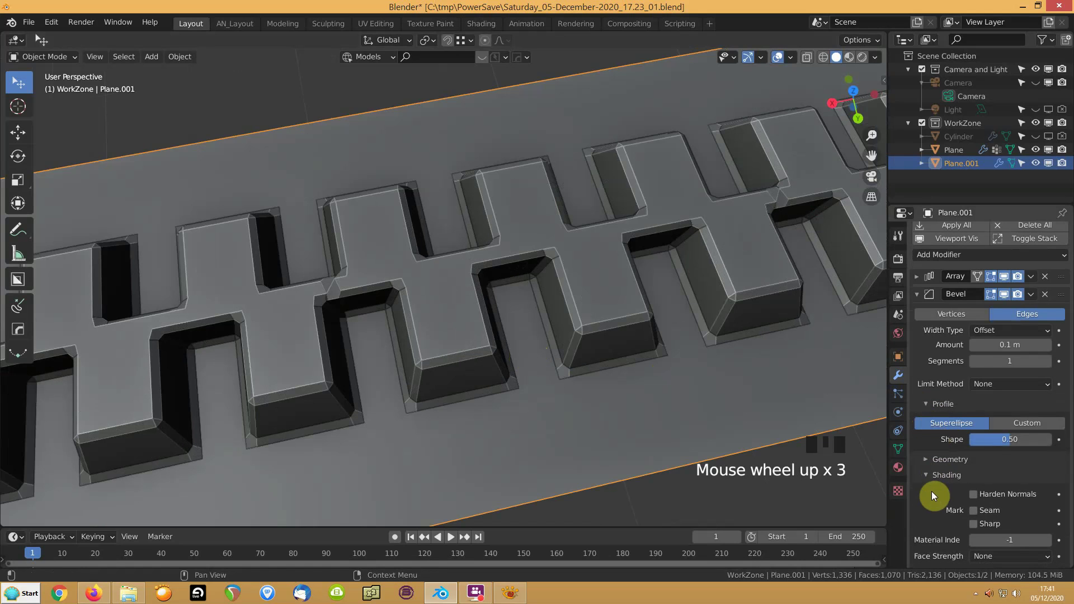
pyautogui.click(924, 461)
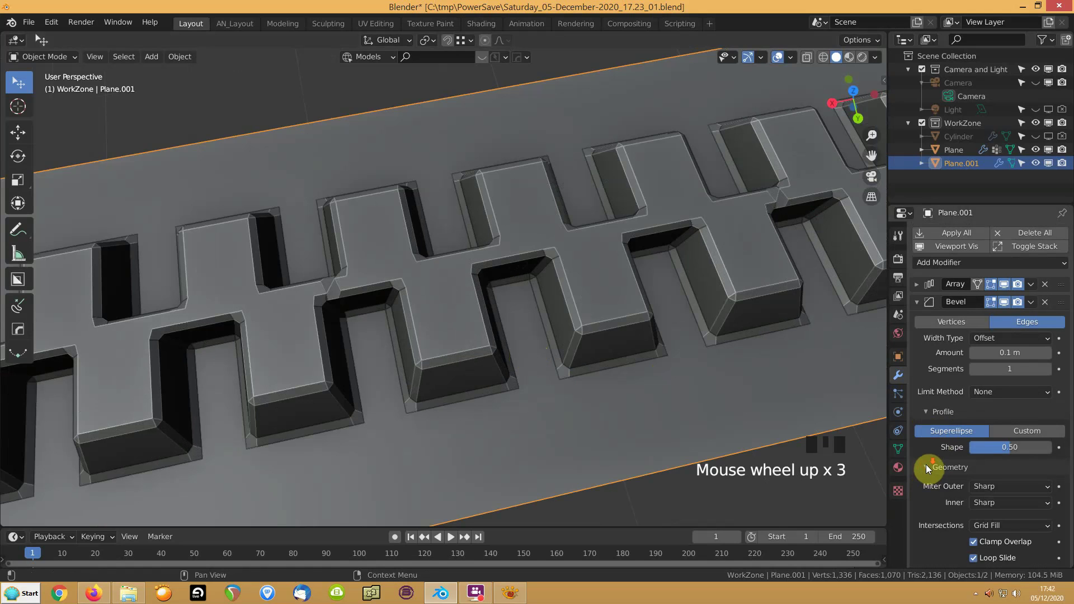
# Step: Try the Arc outer miter on the Bevel modifier, and set it back to Sharp
pyautogui.click(1002, 470)
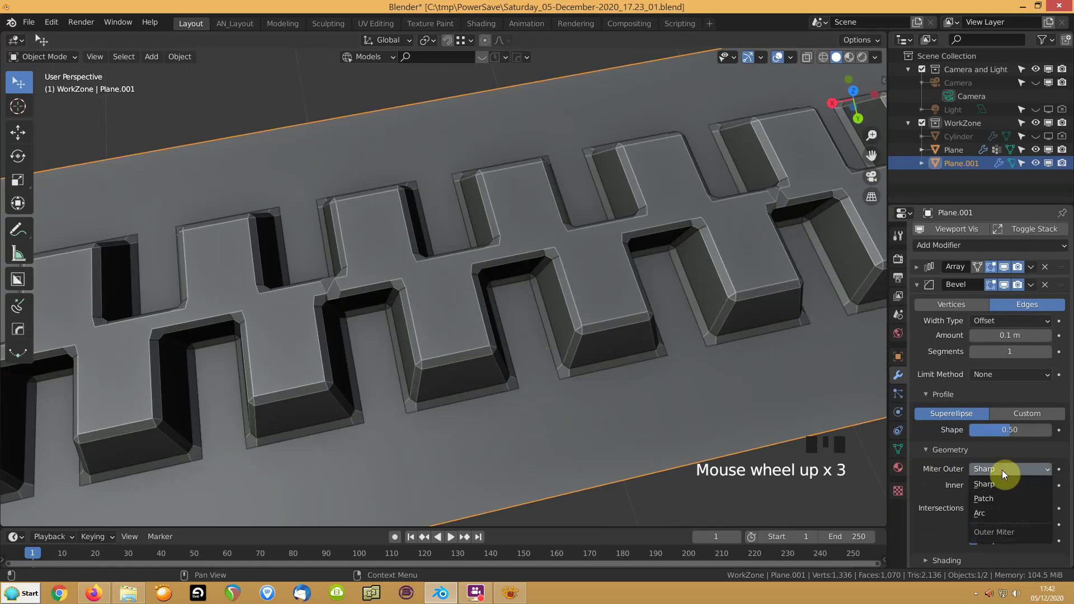
pyautogui.click(975, 511)
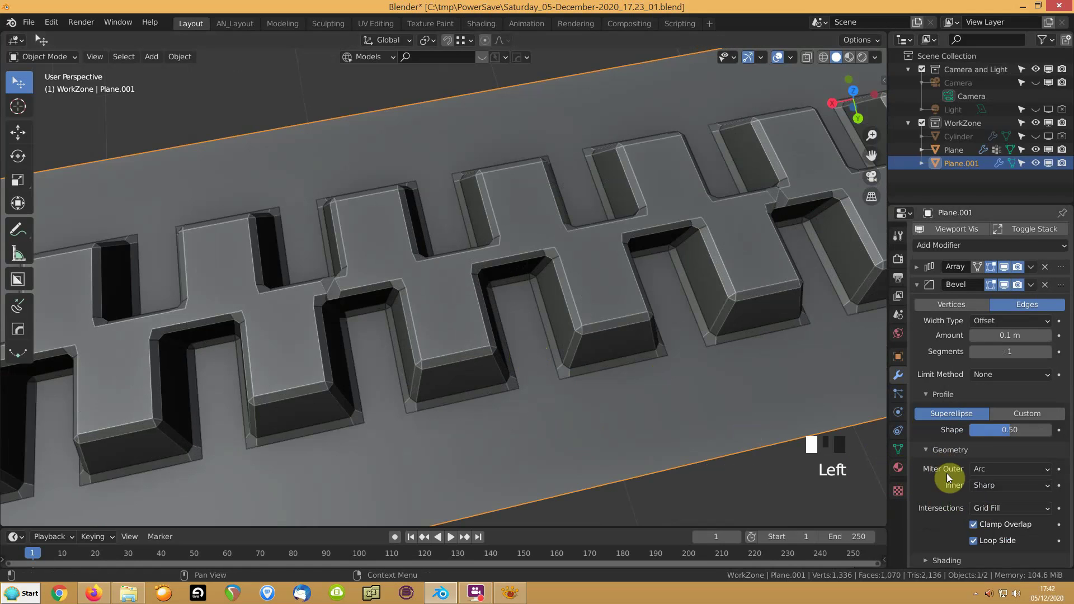
pyautogui.click(977, 468)
pyautogui.click(979, 485)
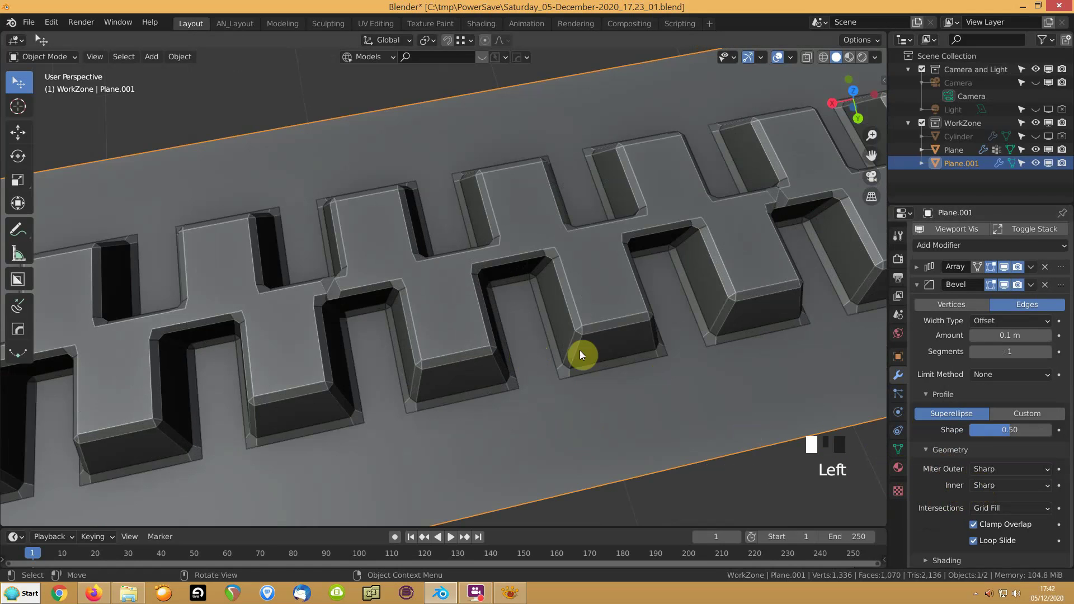
# Step: Turn on the wireframe overlay in the viewport to show the bevelled tread's edges
pyautogui.click(790, 57)
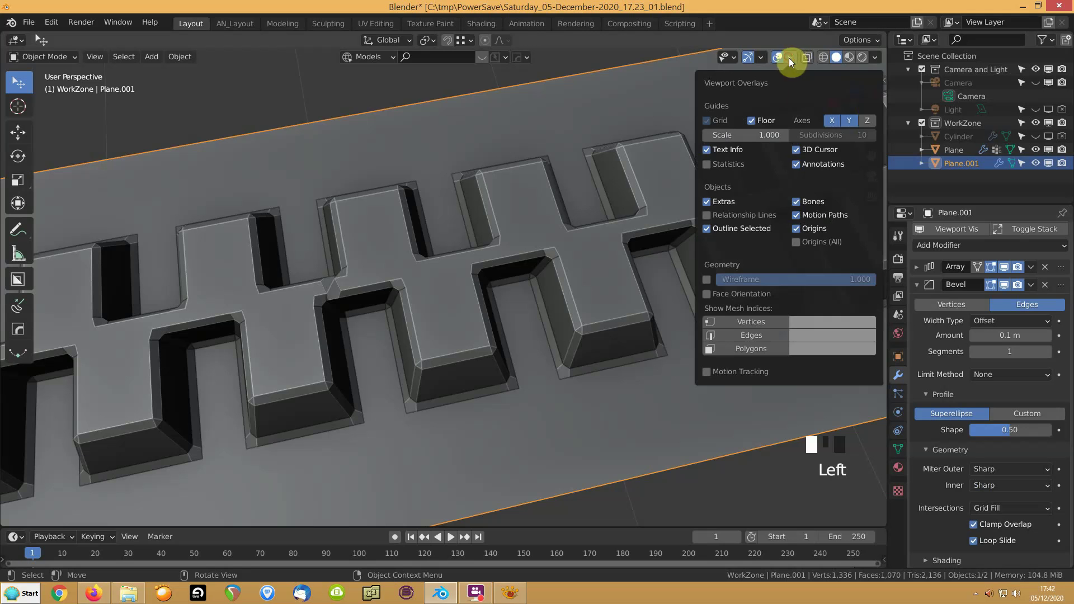
pyautogui.click(705, 279)
pyautogui.keyDown('shift'); pyautogui.moveTo(431, 374); pyautogui.dragTo(552, 309, button='middle'); pyautogui.keyUp('shift')
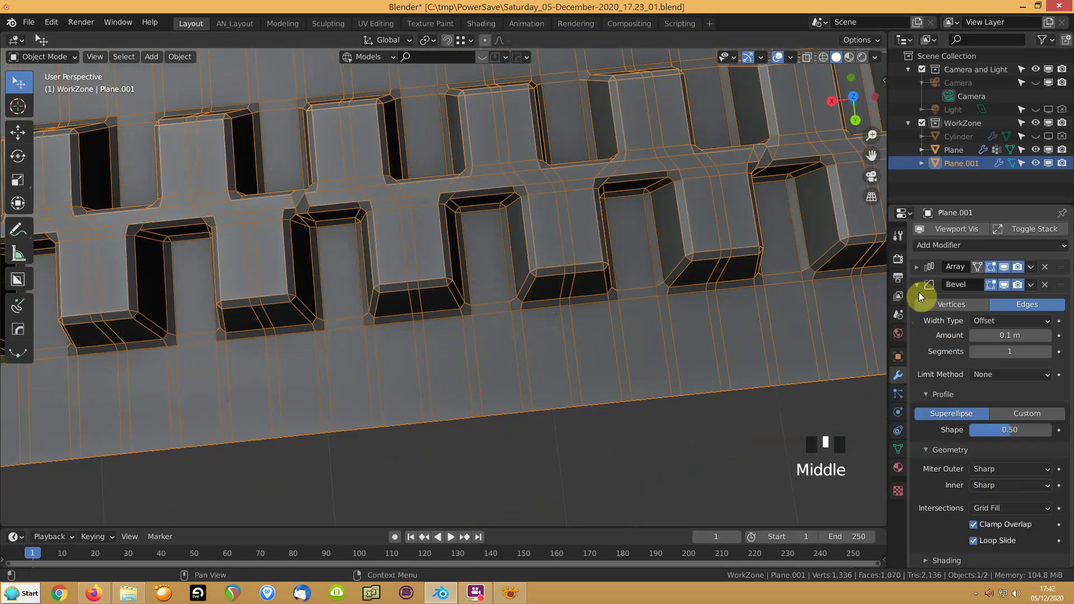
# Step: Compare the bevel's Arc outer miter on the wireframe, and restore the Sharp miter
pyautogui.click(987, 469)
pyautogui.click(981, 511)
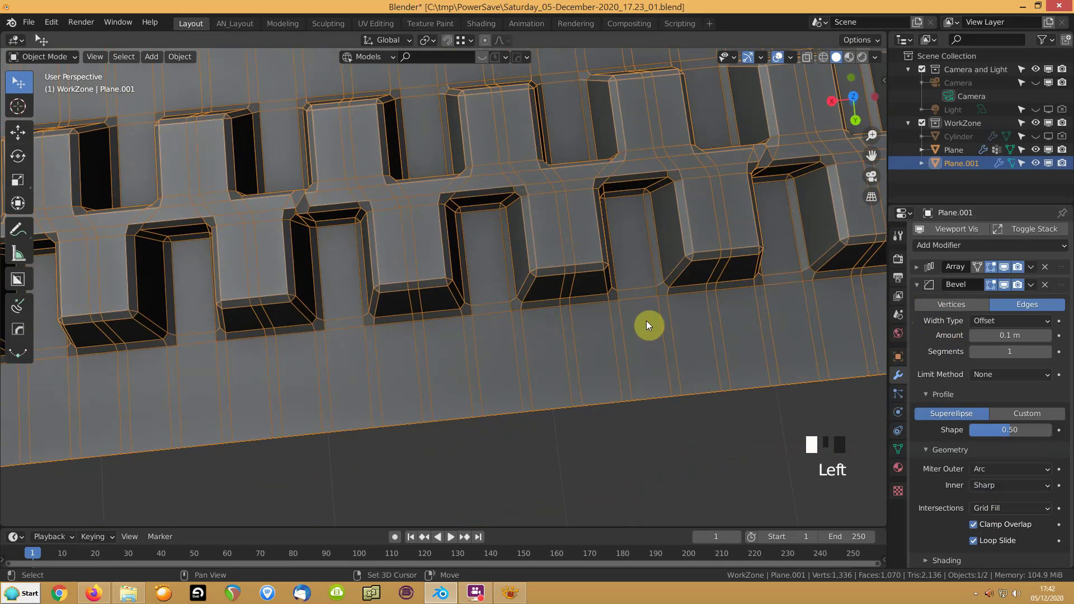
pyautogui.keyDown('shift'); pyautogui.moveTo(646, 321); pyautogui.dragTo(672, 396, button='middle'); pyautogui.keyUp('shift')
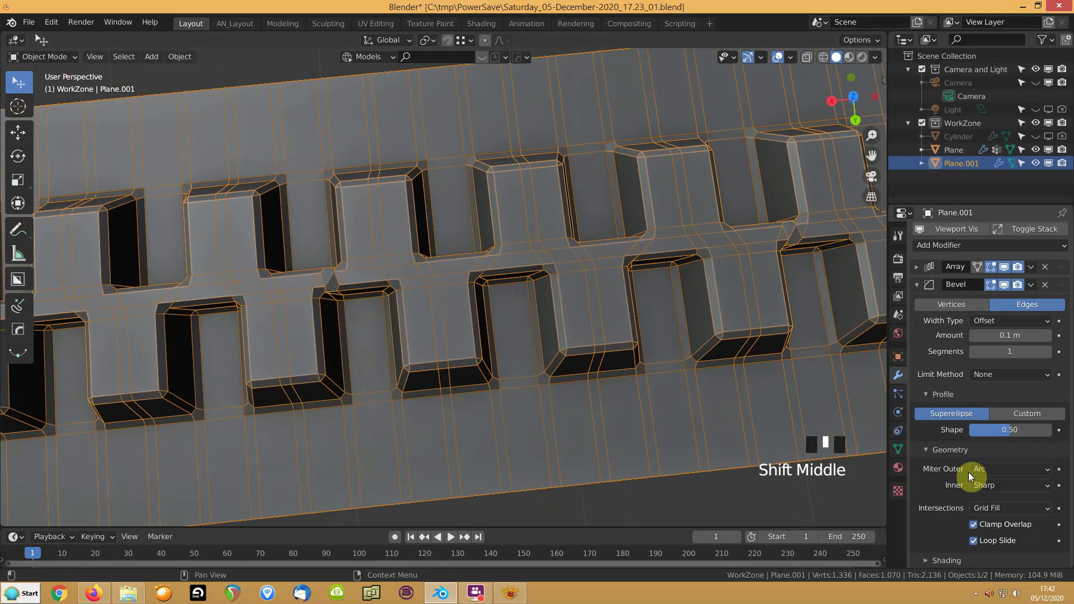
pyautogui.click(986, 472)
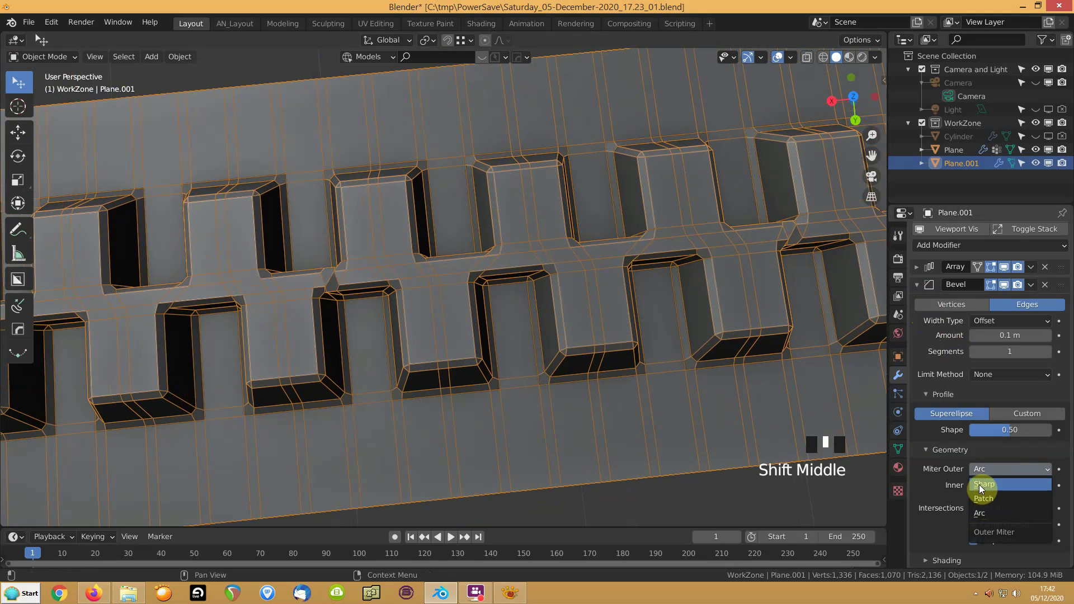
pyautogui.click(979, 484)
pyautogui.moveTo(706, 435)
pyautogui.mouseDown(button='middle')
pyautogui.moveTo(695, 422)
pyautogui.moveTo(703, 414)
pyautogui.mouseUp(button='middle')
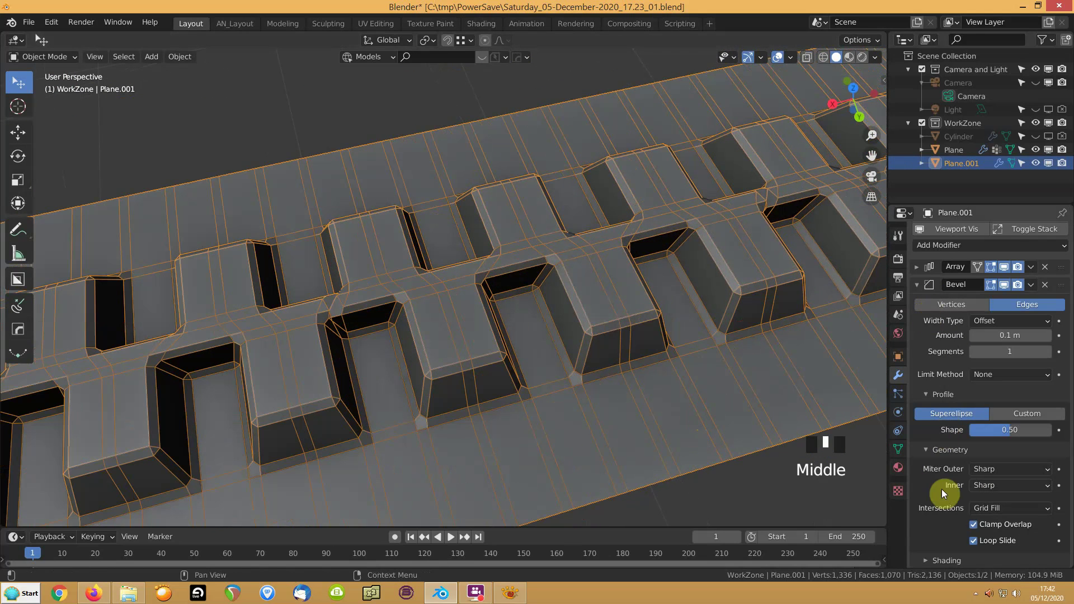
# Step: Disable Clamp Overlap on the Bevel modifier and set its amount to 0.019 m with 2 segments
pyautogui.click(974, 526)
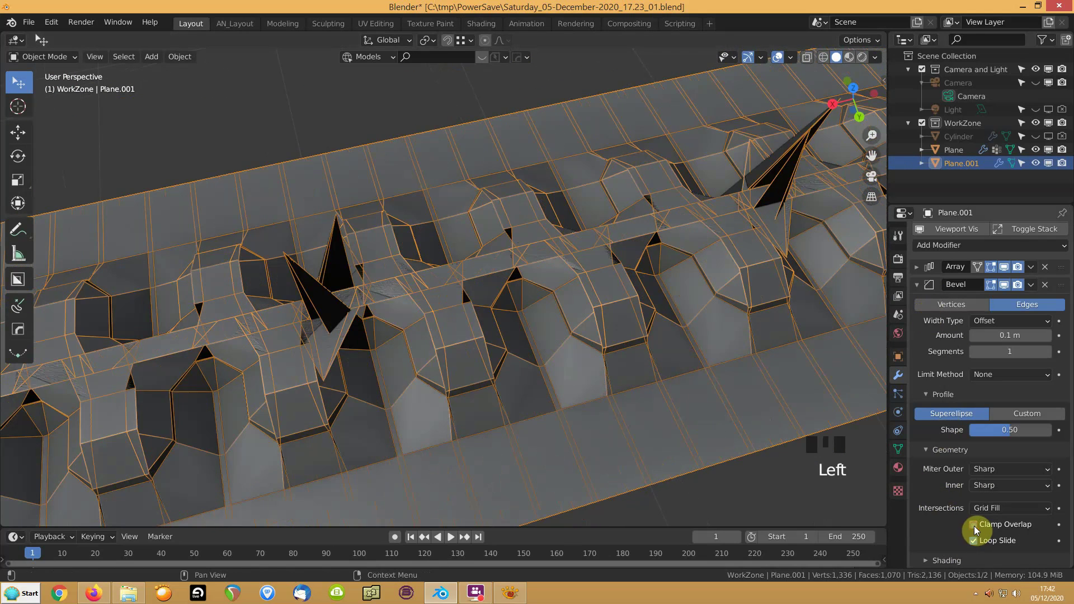
pyautogui.click(1004, 336)
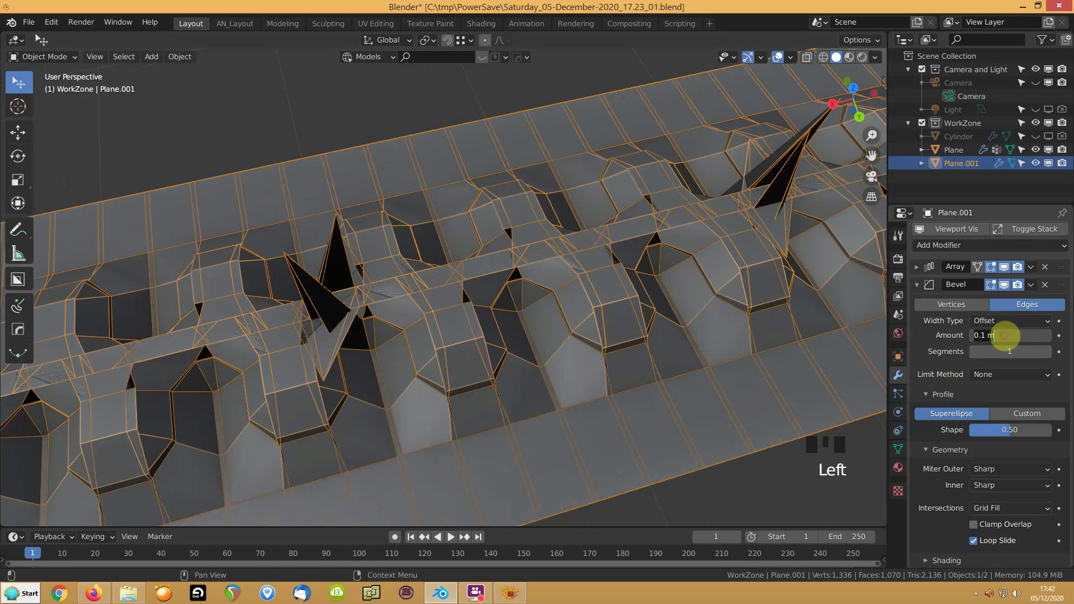
pyautogui.write('.01')
pyautogui.press('Return')
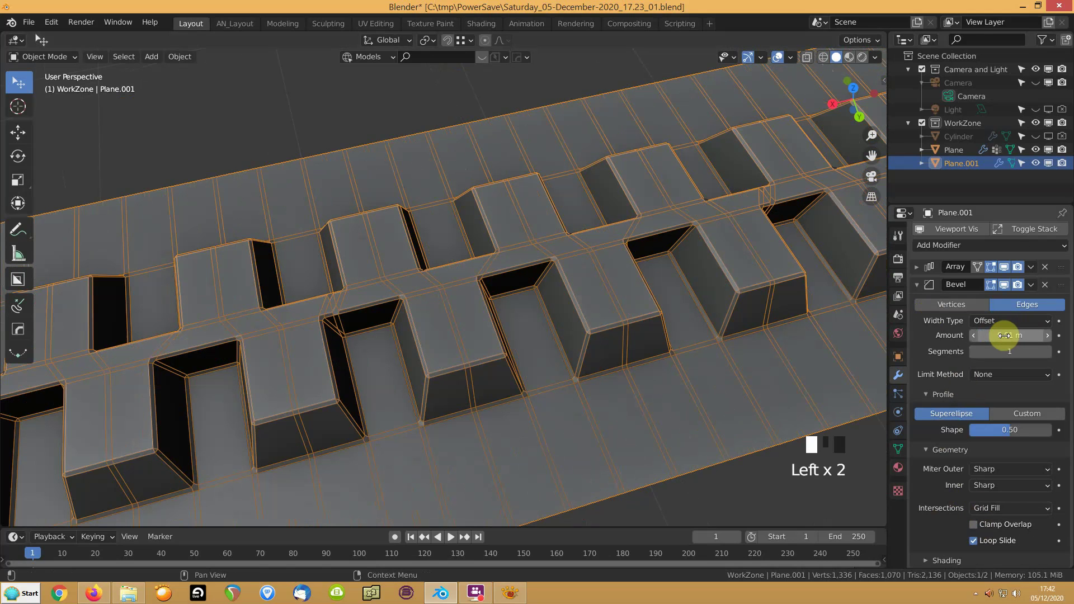
pyautogui.keyDown('shift'); pyautogui.moveTo(991, 336); pyautogui.dragTo(1008, 336); pyautogui.keyUp('shift')
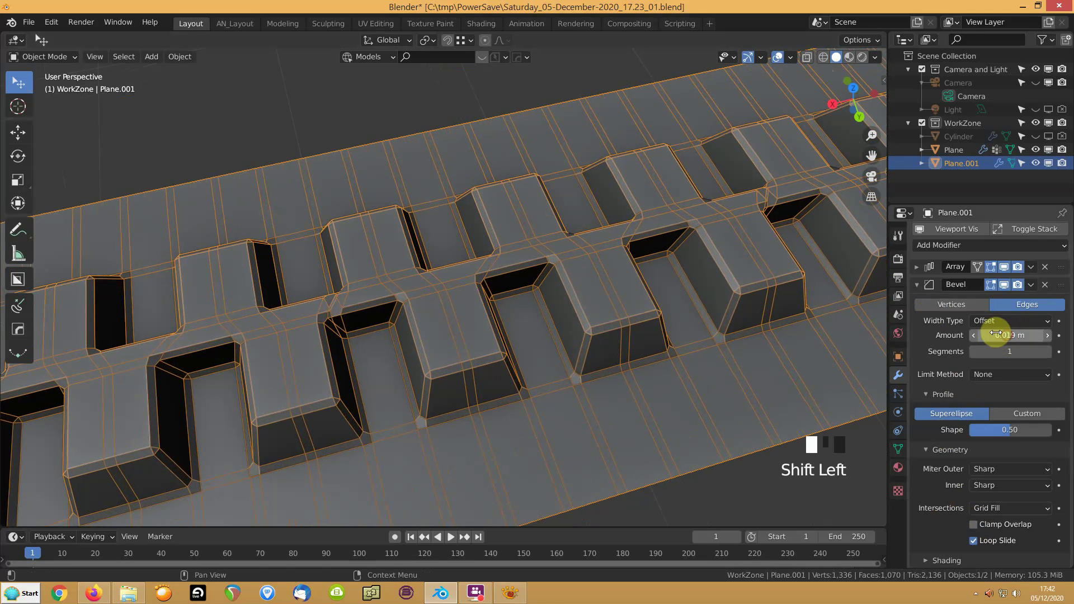
pyautogui.click(1048, 353)
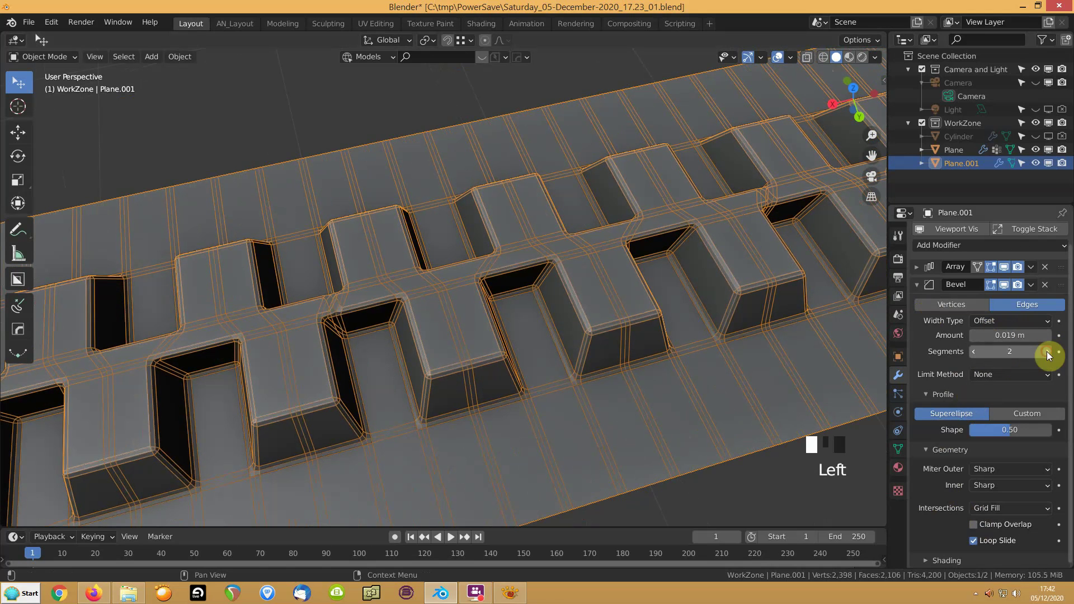
# Step: Try the Arc outer miter on the two-segment bevel, and switch it back to Sharp
pyautogui.click(985, 469)
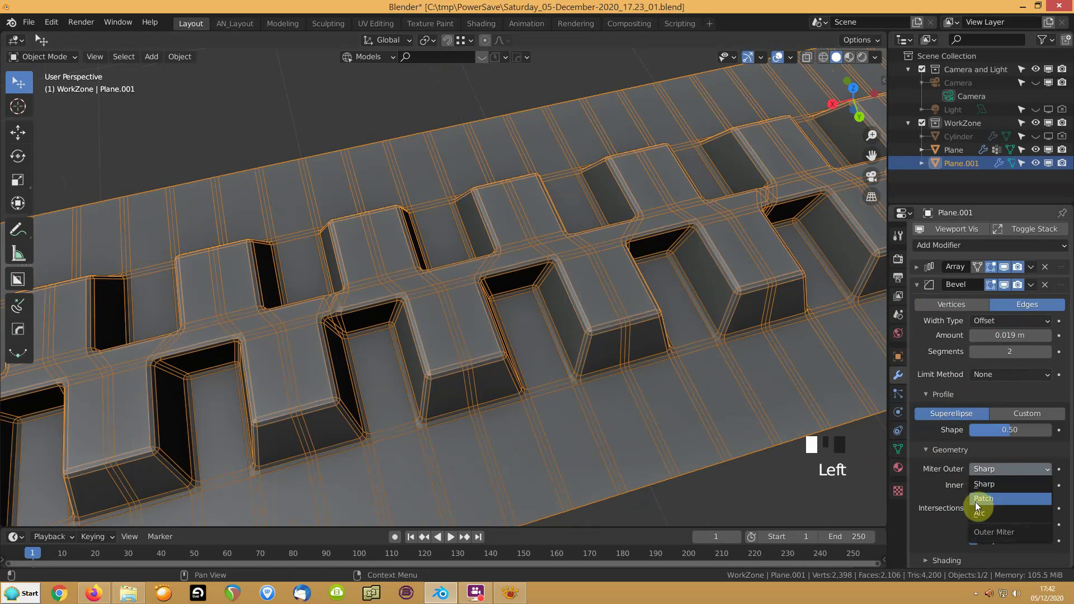
pyautogui.click(979, 514)
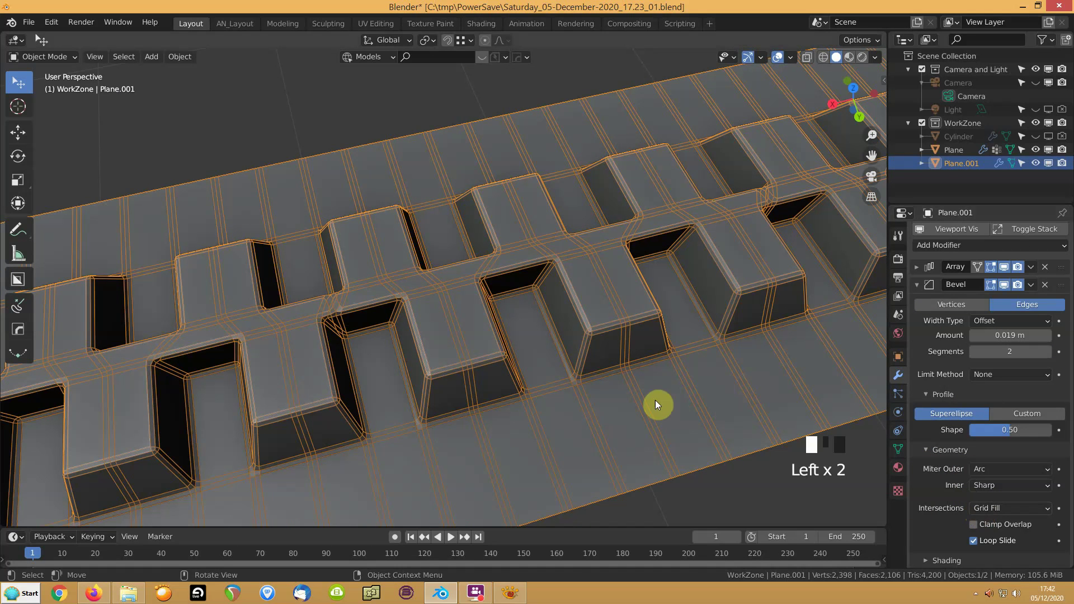
pyautogui.click(985, 469)
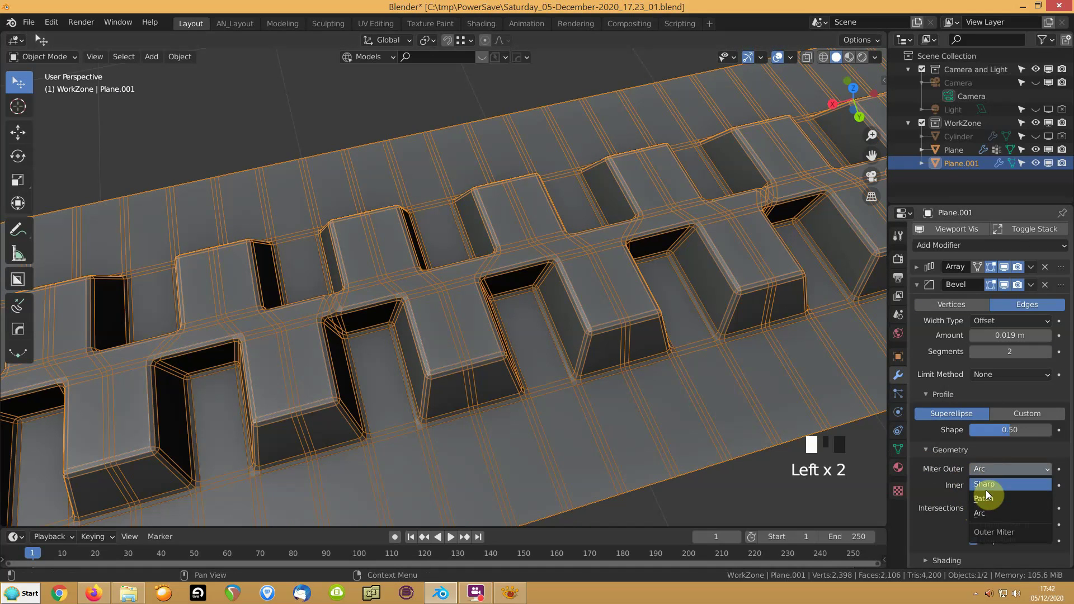
pyautogui.click(985, 490)
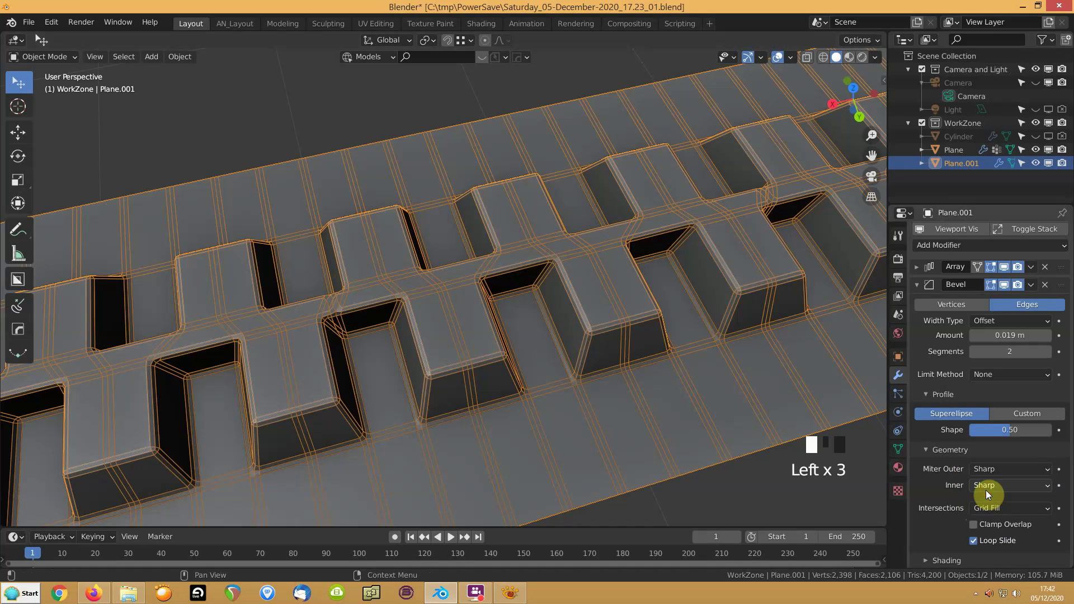
pyautogui.click(984, 468)
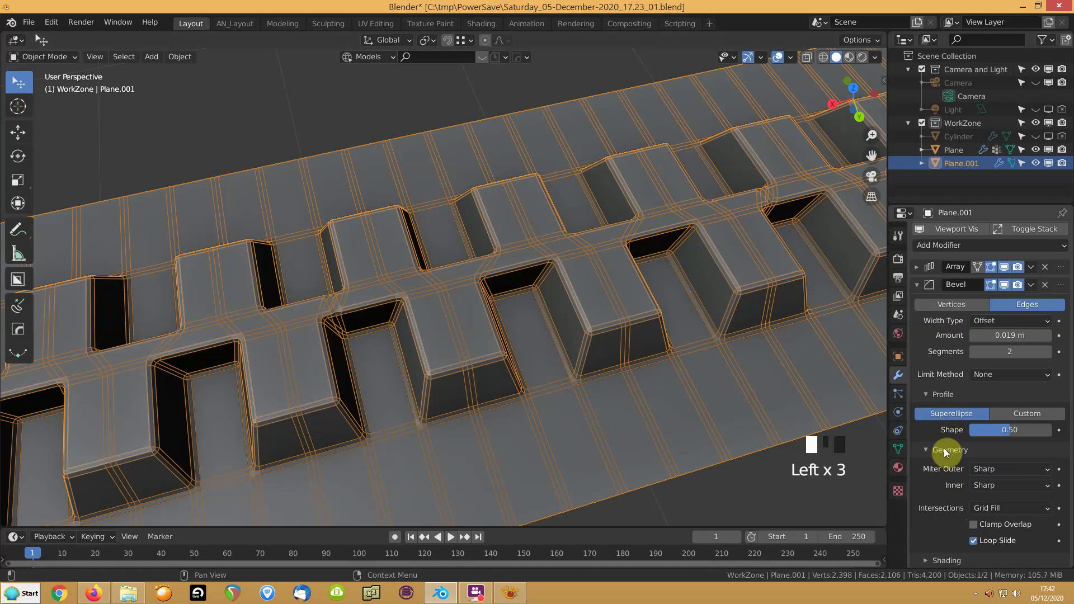
# Step: Collapse the bevel's profile settings and set its limit method to Angle
pyautogui.click(994, 390)
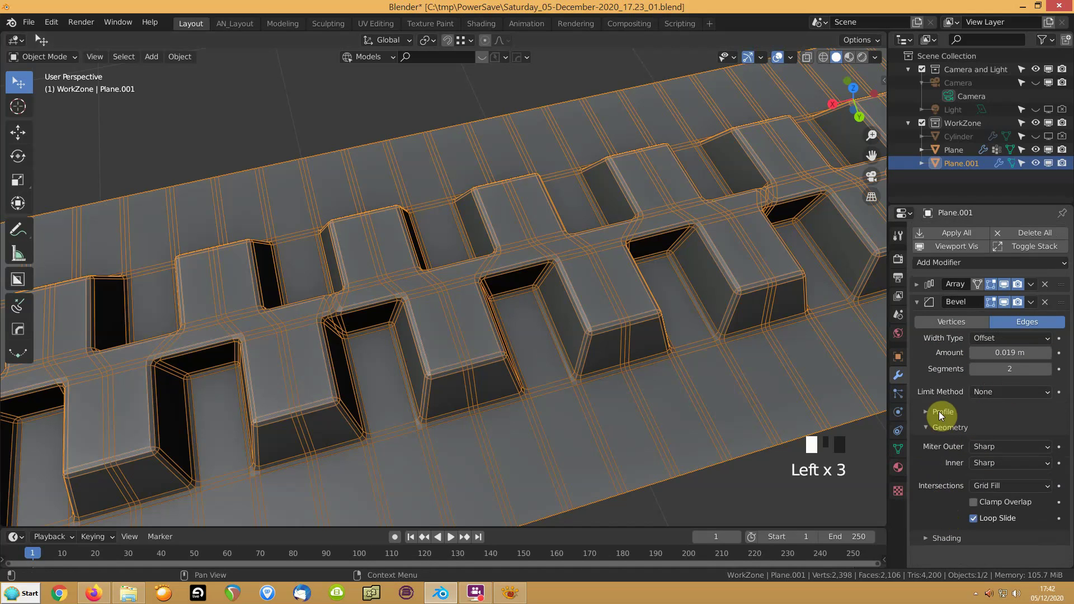
pyautogui.click(997, 390)
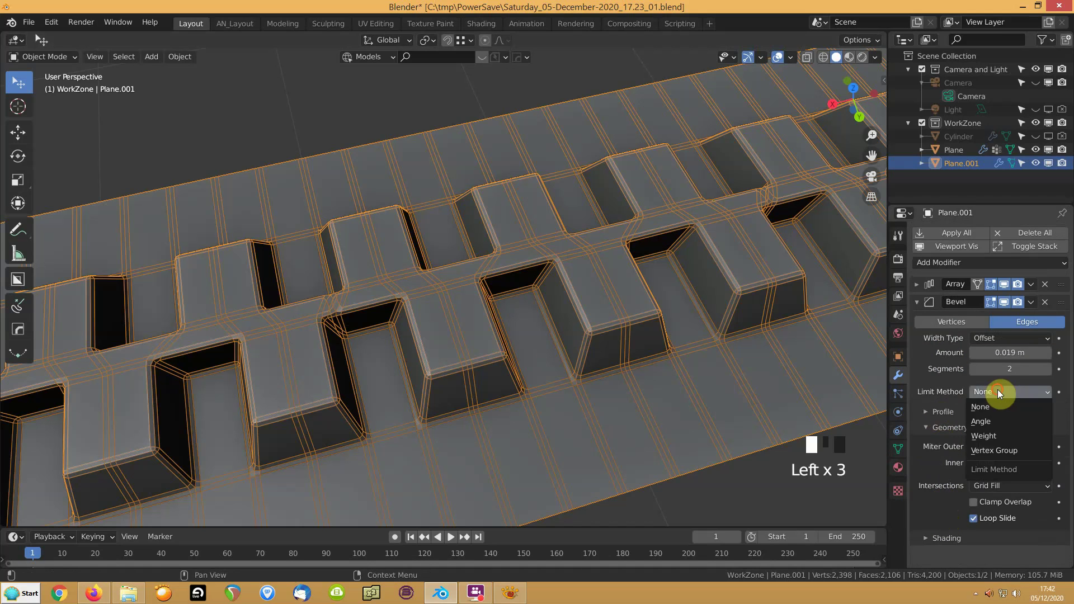
pyautogui.click(979, 422)
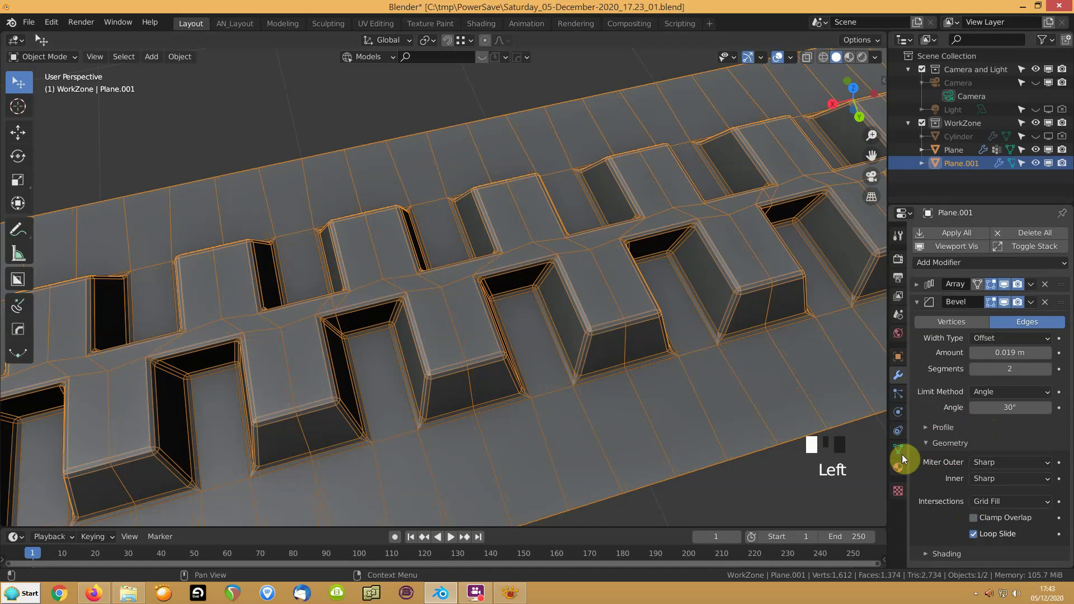
pyautogui.moveTo(565, 385); pyautogui.dragTo(541, 395, button='middle')
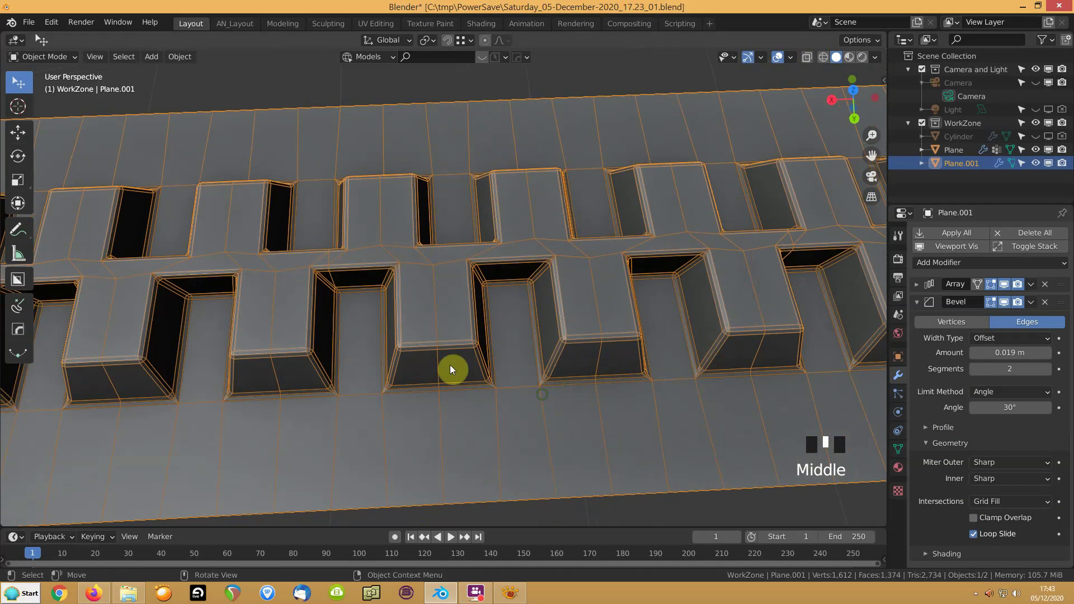
# Step: Set the Bevel modifier's outer miter to Arc and raise its segments to 12
pyautogui.click(989, 462)
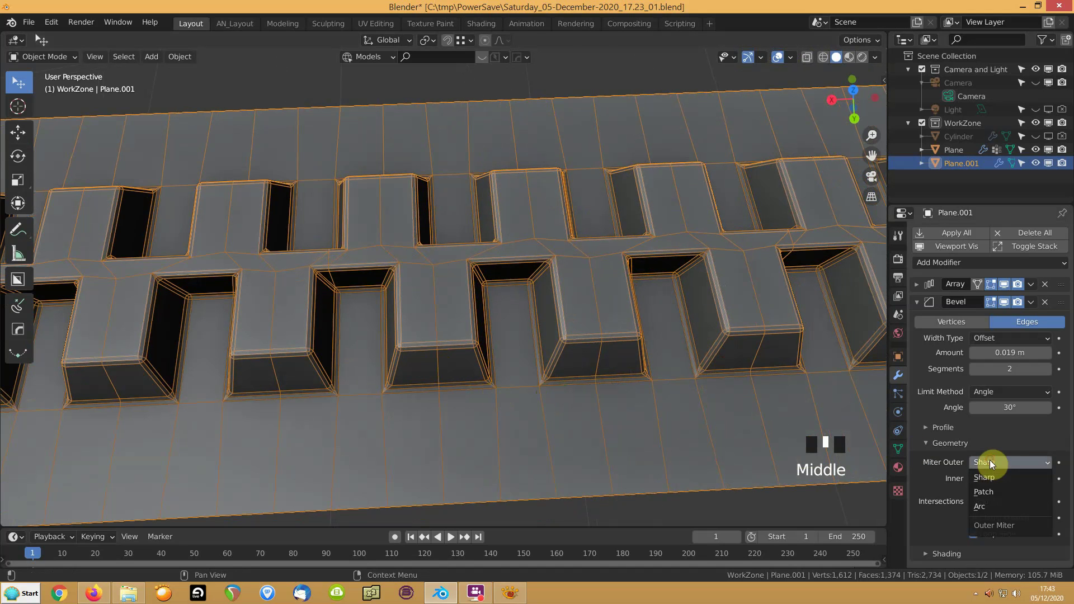
pyautogui.click(988, 506)
pyautogui.scroll(2, 521, 400)
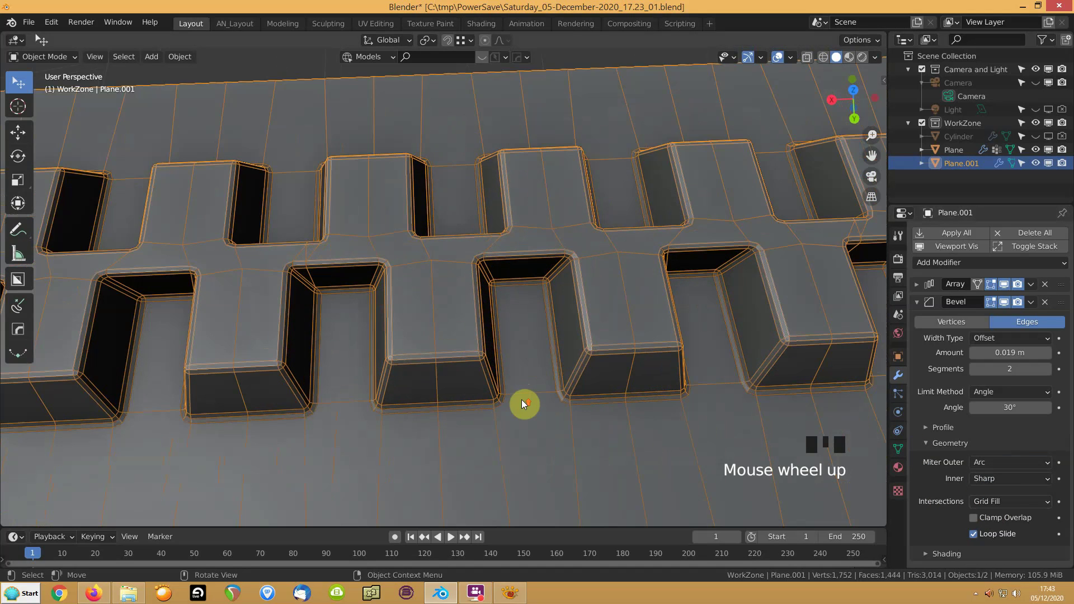
pyautogui.moveTo(523, 401); pyautogui.dragTo(562, 420, button='middle')
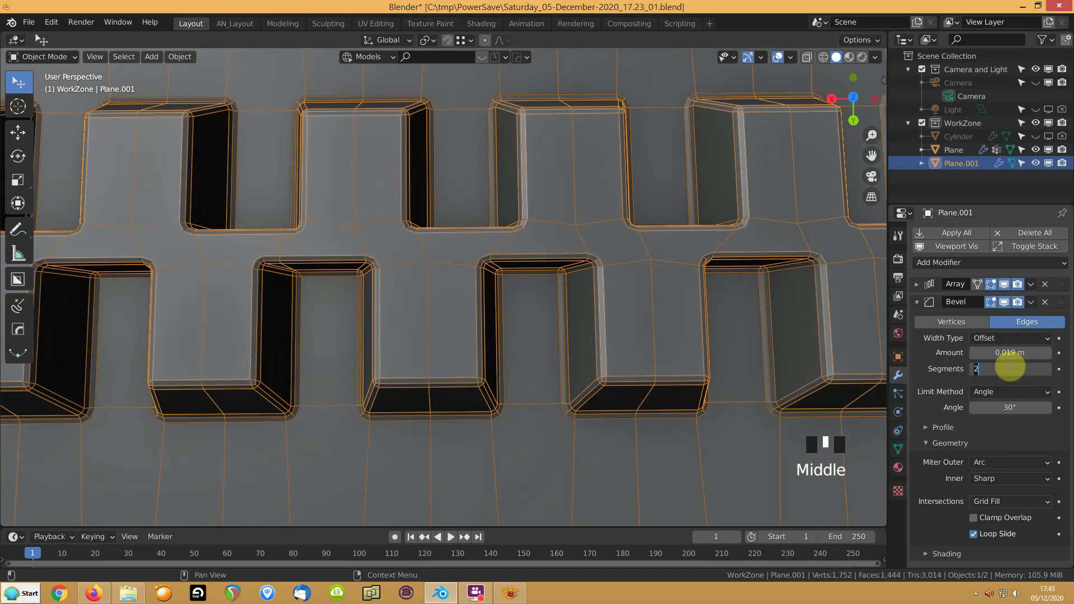
pyautogui.moveTo(1010, 369); pyautogui.dragTo(1008, 367)
pyautogui.moveTo(575, 388)
pyautogui.mouseDown(button='middle')
pyautogui.moveTo(532, 417)
pyautogui.moveTo(542, 391)
pyautogui.moveTo(557, 397)
pyautogui.mouseUp(button='middle')
# Step: Turn off the wireframe overlay and check the shading of the bevelled tread blocks
pyautogui.click(792, 56)
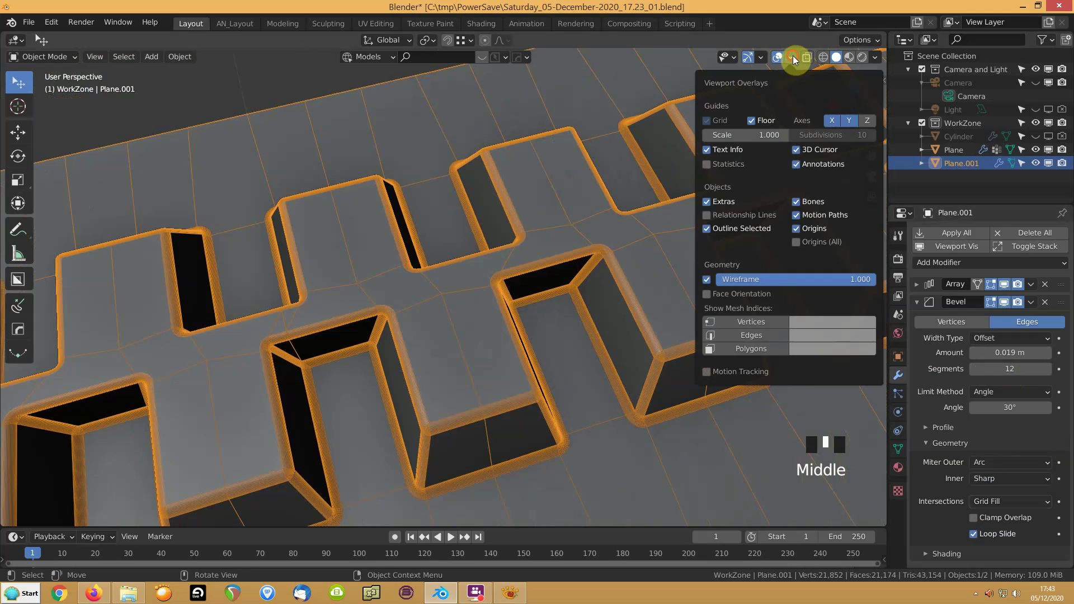
pyautogui.click(706, 280)
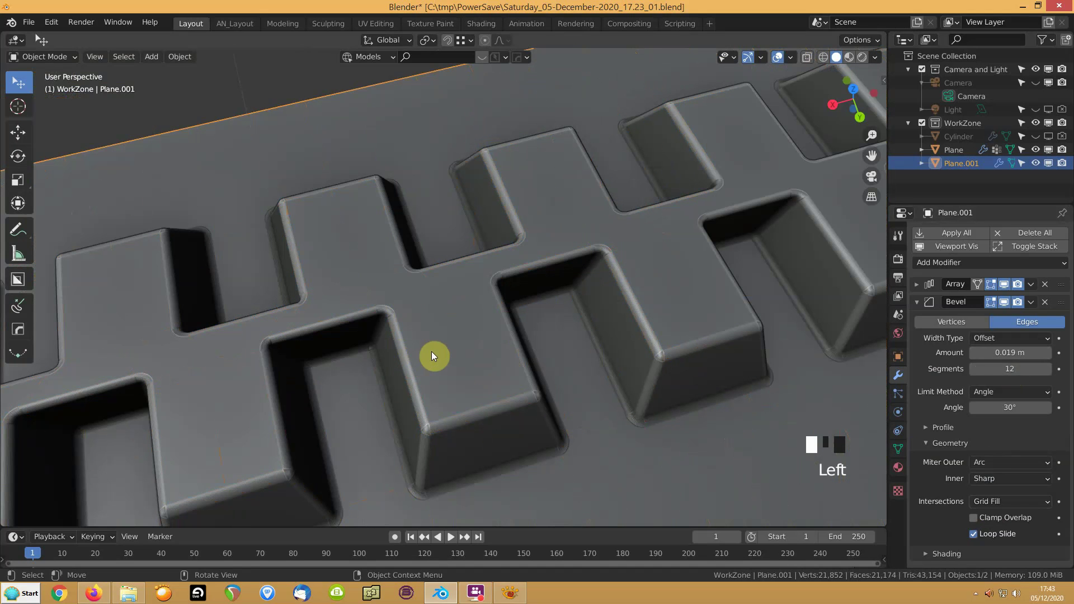
pyautogui.moveTo(458, 344); pyautogui.dragTo(437, 333, button='middle')
pyautogui.scroll(-3, 507, 353)
pyautogui.scroll(-1, 506, 353)
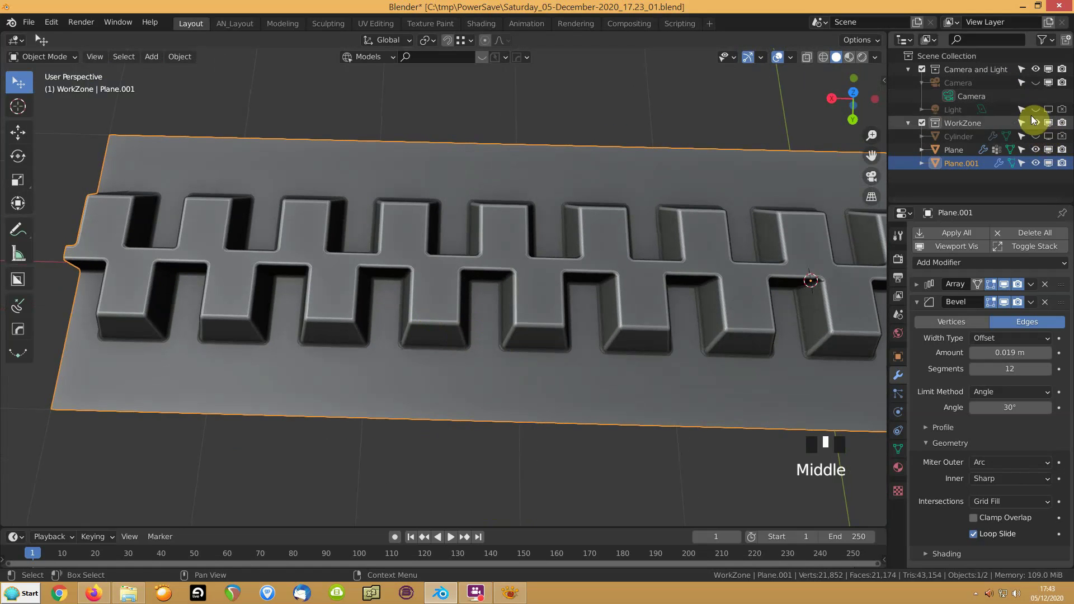
# Step: Unhide the Camera and look through it at the tread plane
pyautogui.click(1035, 82)
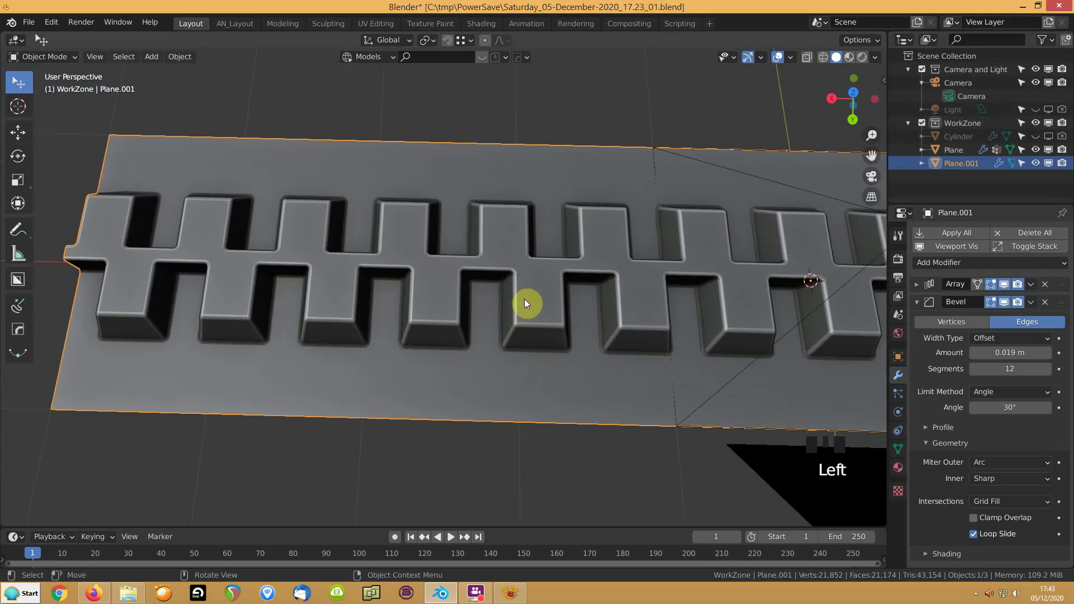
pyautogui.press('KP_0')
pyautogui.scroll(6, 521, 312)
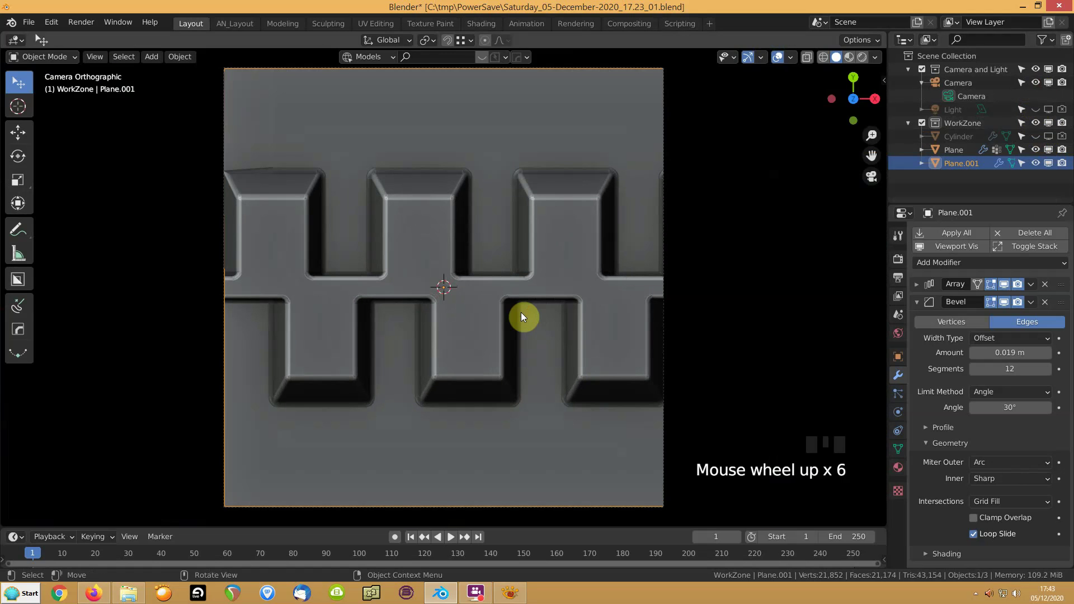
pyautogui.scroll(-2, 521, 316)
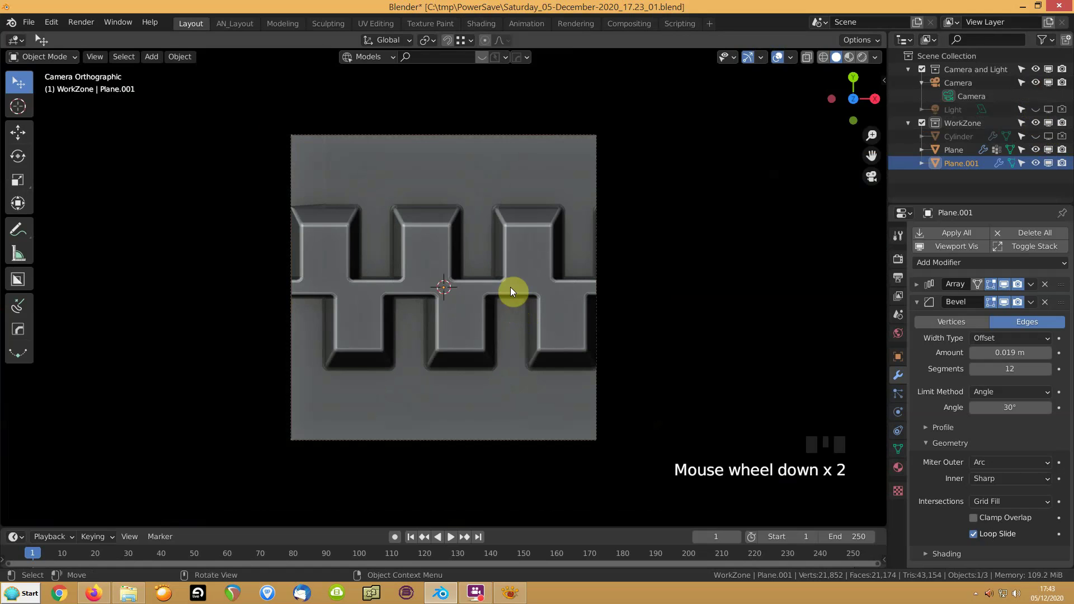
# Step: Move Plane.001 by -2 m along the X axis
pyautogui.click(937, 162)
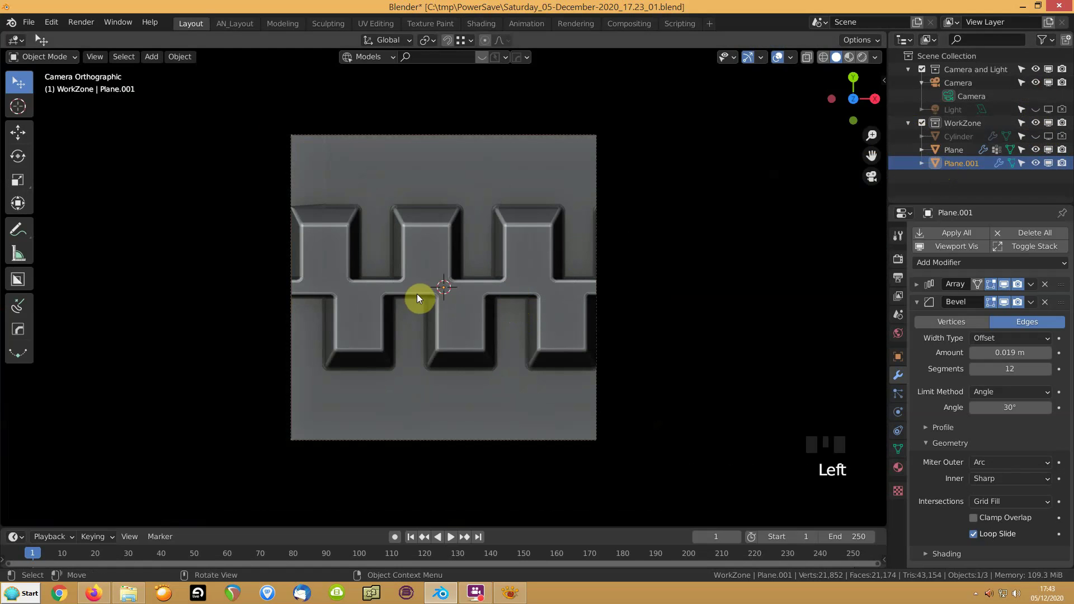
pyautogui.write('gx-2')
pyautogui.press('Return')
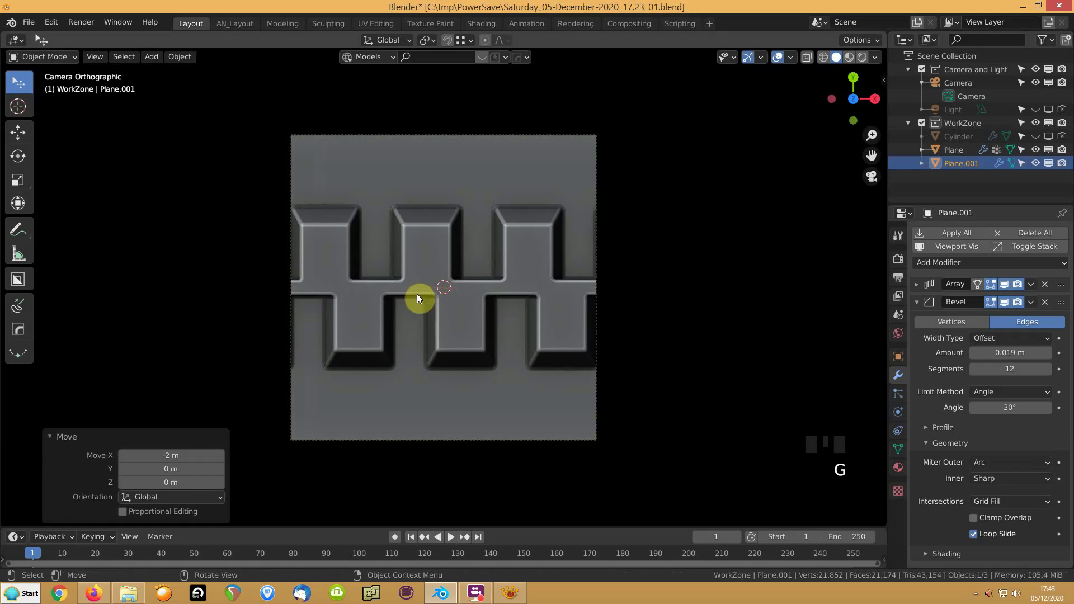
# Step: Examine the tread plane's open end and its extent beyond the camera frame, and return to the camera view
pyautogui.press('KP_0')
pyautogui.moveTo(456, 281); pyautogui.dragTo(462, 324, button='middle')
pyautogui.scroll(-2, 431, 301)
pyautogui.moveTo(268, 290); pyautogui.dragTo(491, 156, button='middle')
pyautogui.scroll(6, 421, 294)
pyautogui.moveTo(391, 280)
pyautogui.mouseDown(button='middle')
pyautogui.moveTo(379, 295)
pyautogui.moveTo(394, 293)
pyautogui.mouseUp(button='middle')
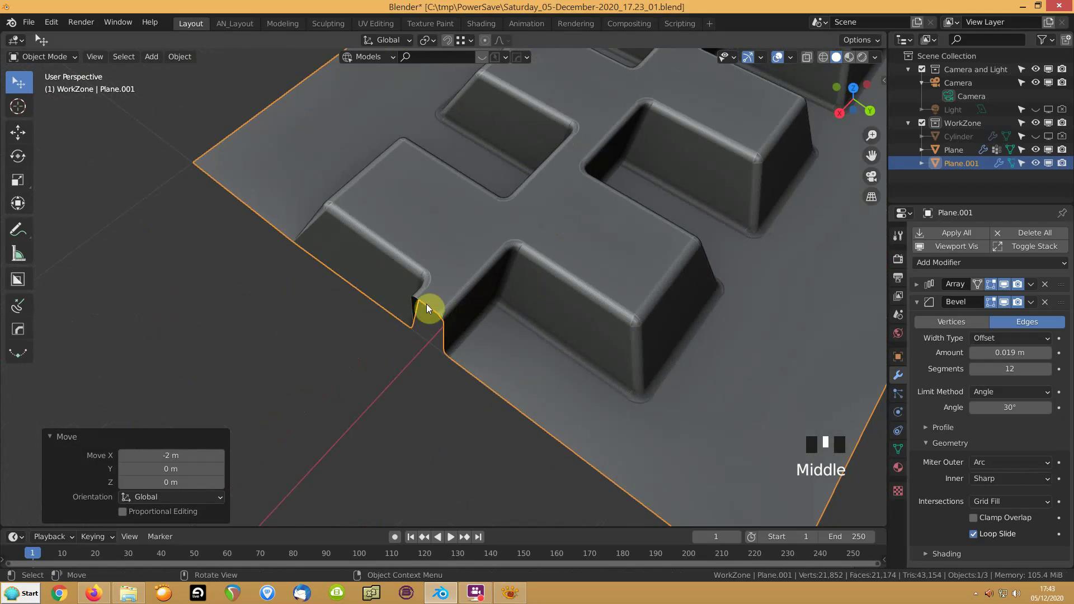
pyautogui.scroll(-4, 483, 288)
pyautogui.moveTo(601, 246); pyautogui.dragTo(520, 280, button='middle')
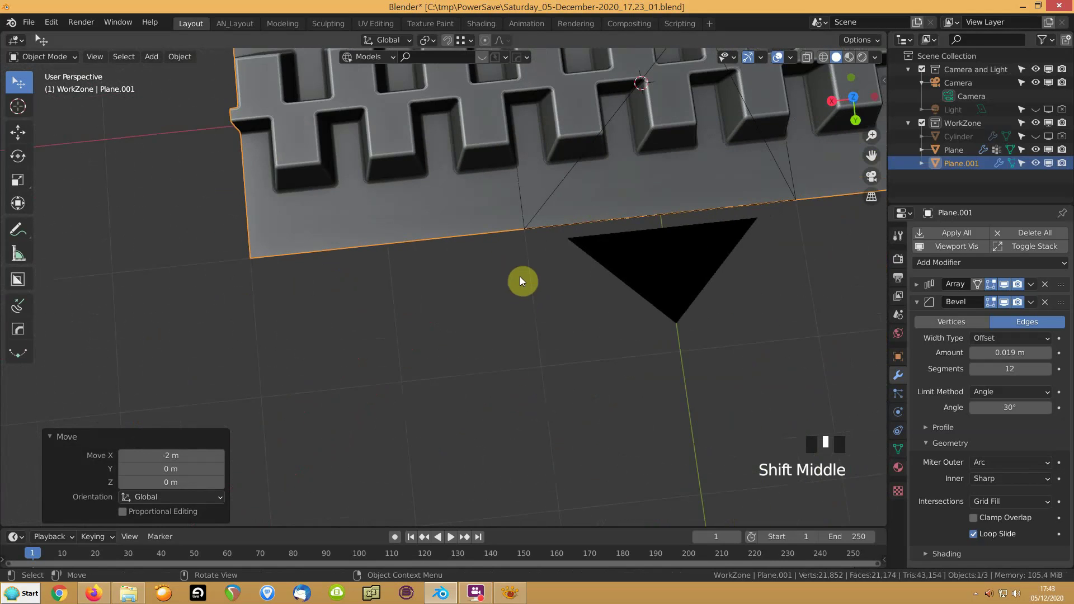
pyautogui.press('KP_0')
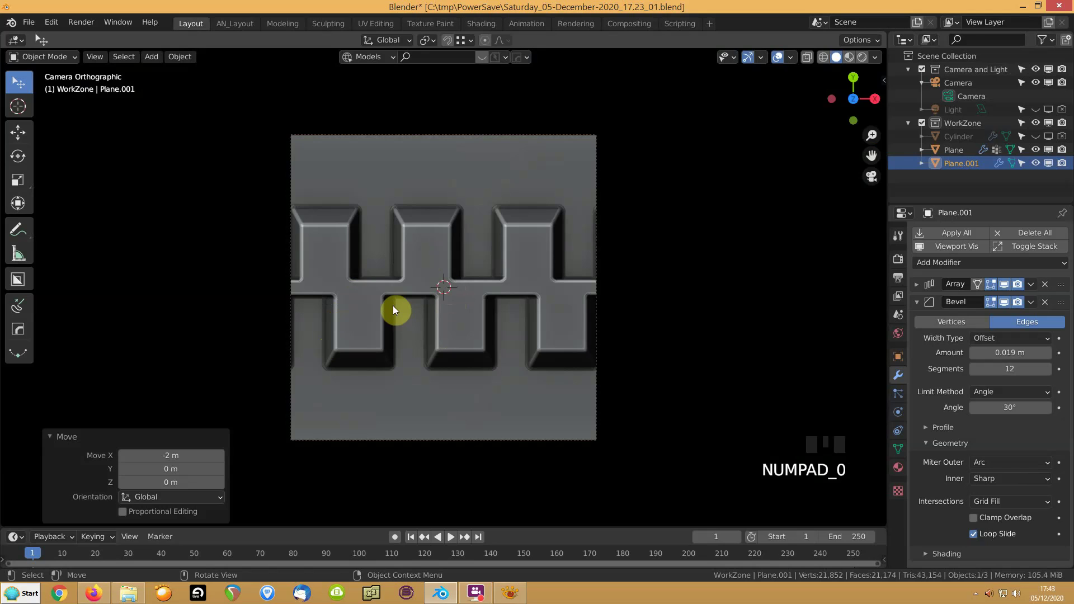
# Step: Render the tread's normal map from the camera and save it as untitled2.png in C:\tmp\PowerSave
pyautogui.press('F12')
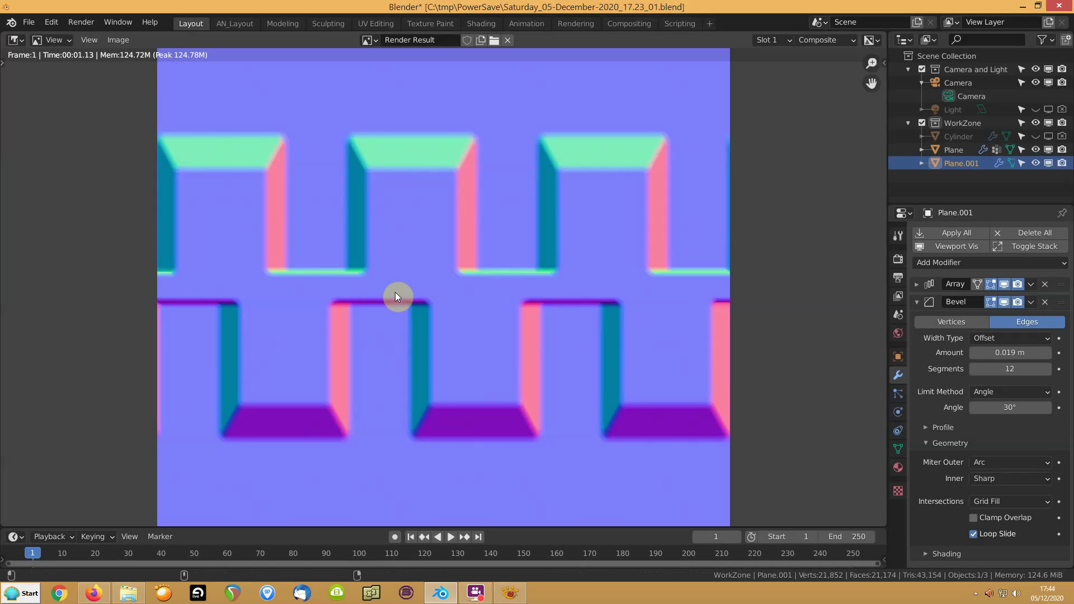
pyautogui.hotkey('shift', 'alt', 's')
pyautogui.click(620, 470)
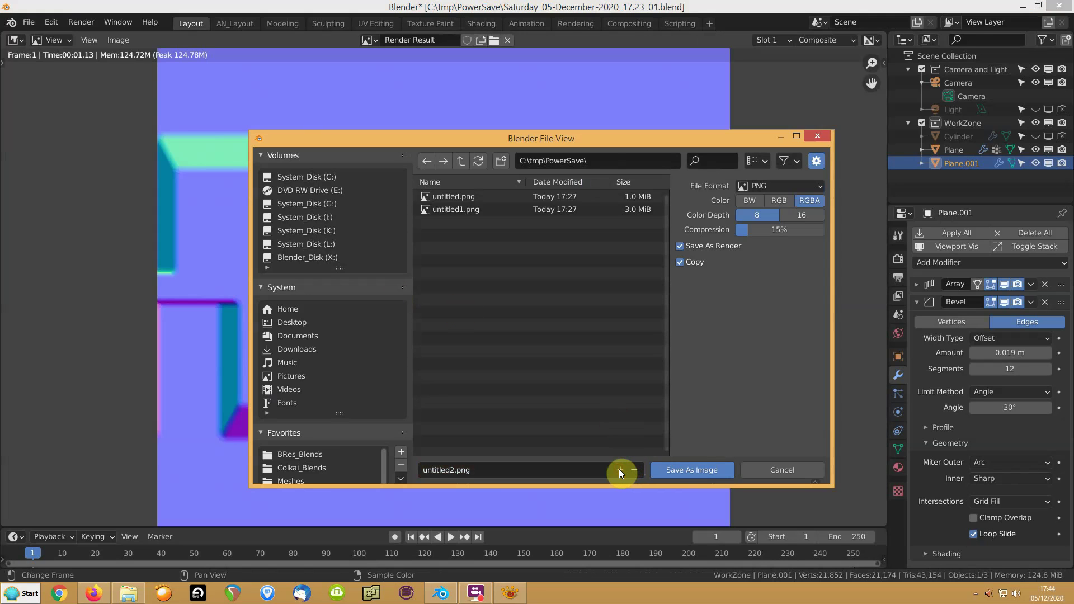
pyautogui.click(683, 471)
pyautogui.press('Escape')
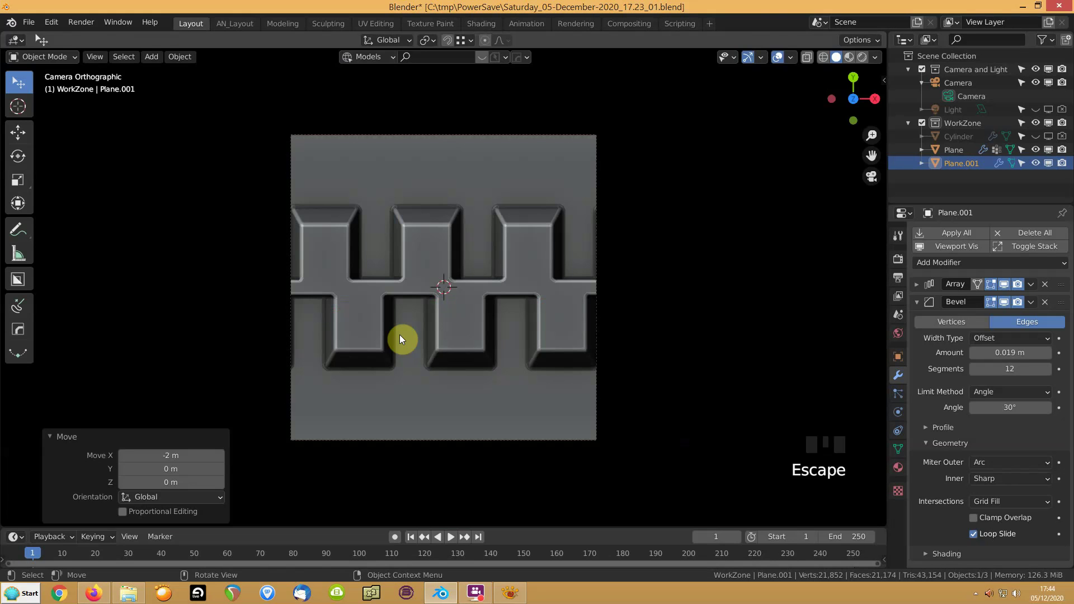
# Step: In the Shading workspace, enable the outliner's selectable, viewport and render toggles, then unhide the Cylinder wheel and select it
pyautogui.click(475, 25)
pyautogui.scroll(-3, 989, 100)
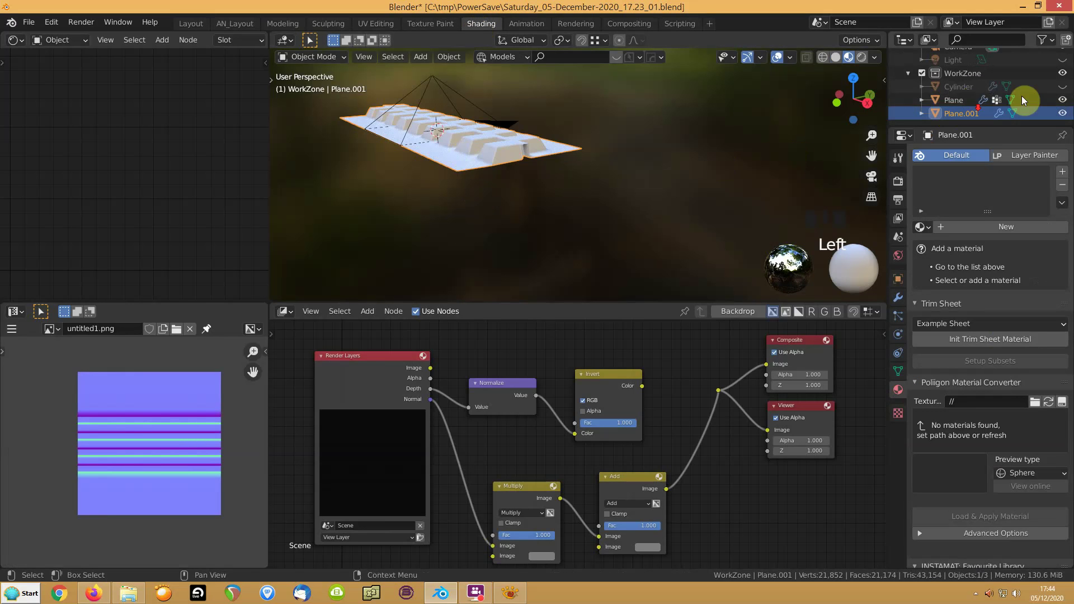
pyautogui.click(1041, 40)
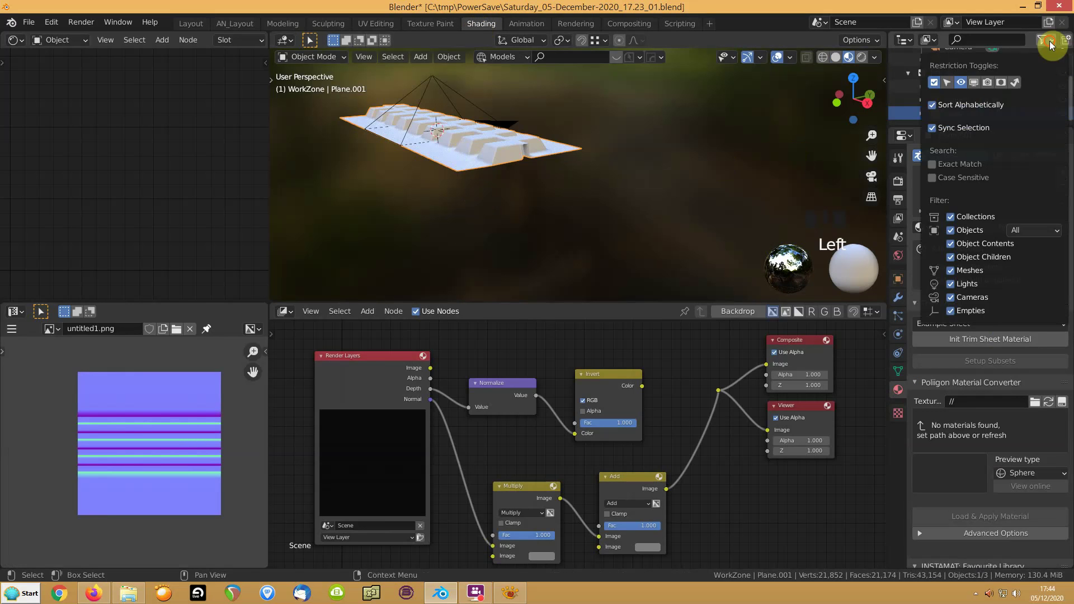
pyautogui.click(946, 82)
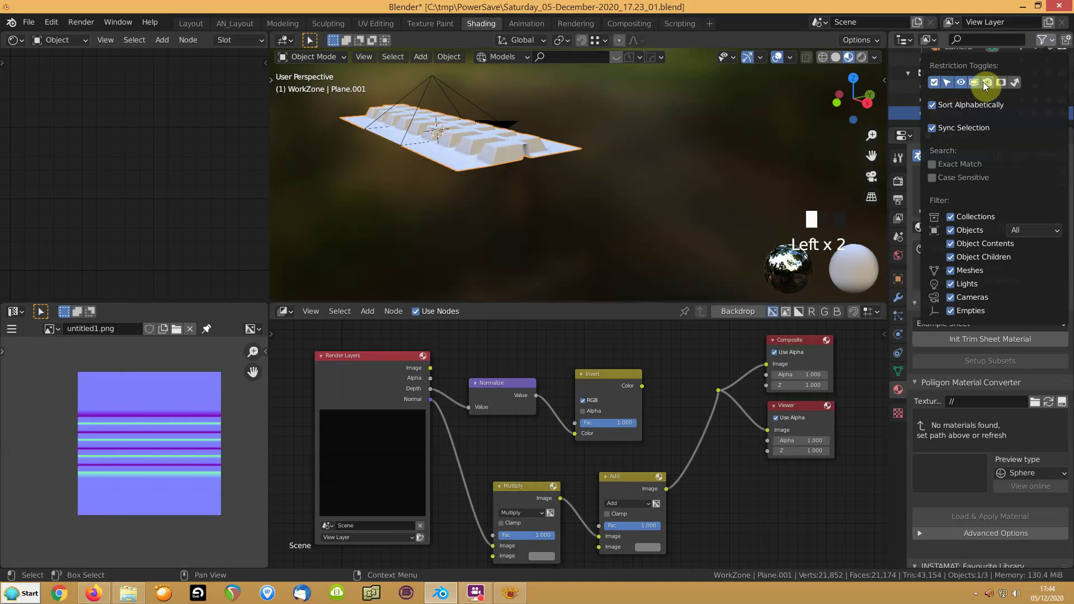
pyautogui.click(1048, 87)
pyautogui.click(618, 208)
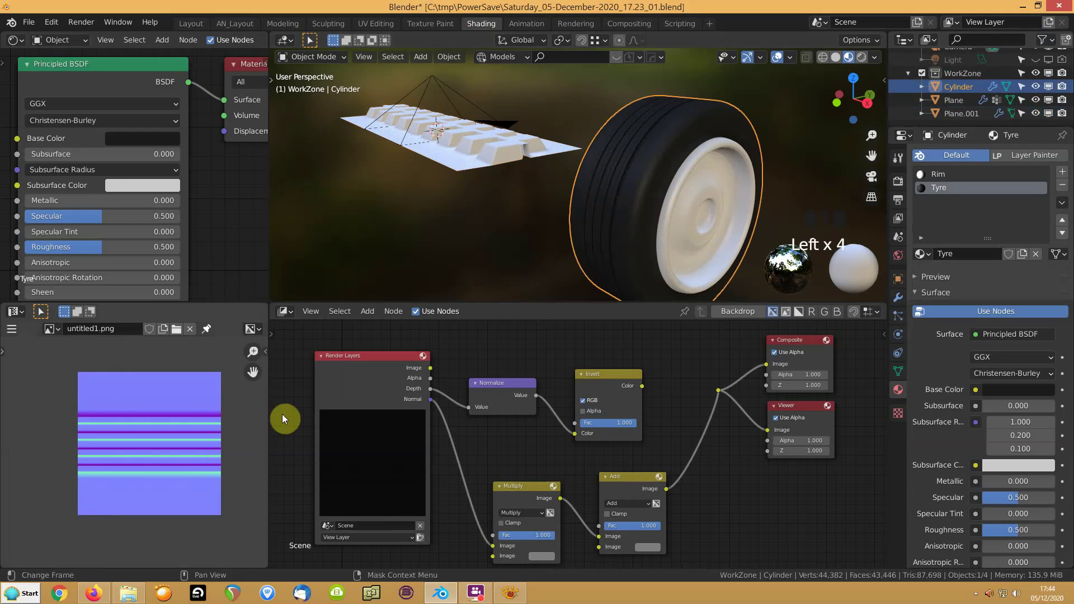
# Step: Replace the Tyre material's texture image with untitled2.png, and display the same image in the image editor
pyautogui.moveTo(72, 189); pyautogui.dragTo(200, 243, button='middle')
pyautogui.click(194, 157)
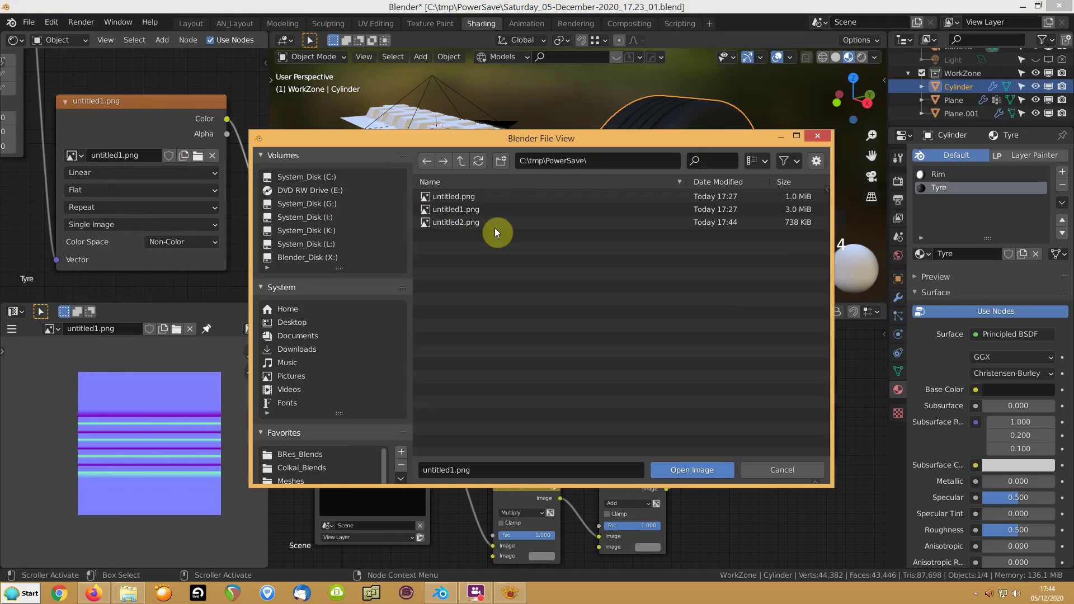
pyautogui.doubleClick(448, 222)
pyautogui.moveTo(622, 211); pyautogui.dragTo(551, 297, button='middle')
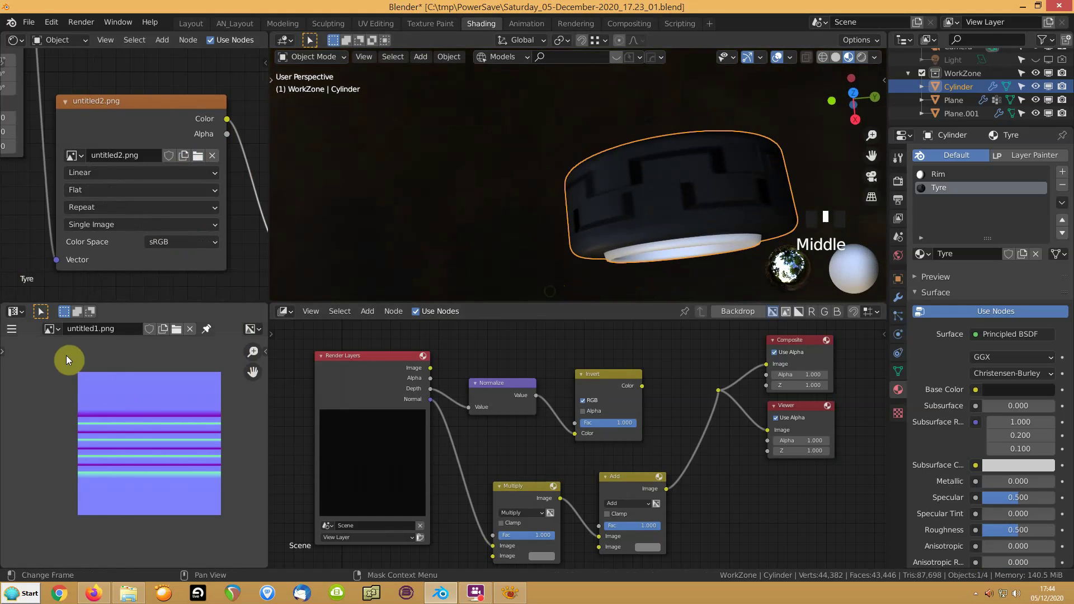
pyautogui.click(49, 328)
pyautogui.click(62, 376)
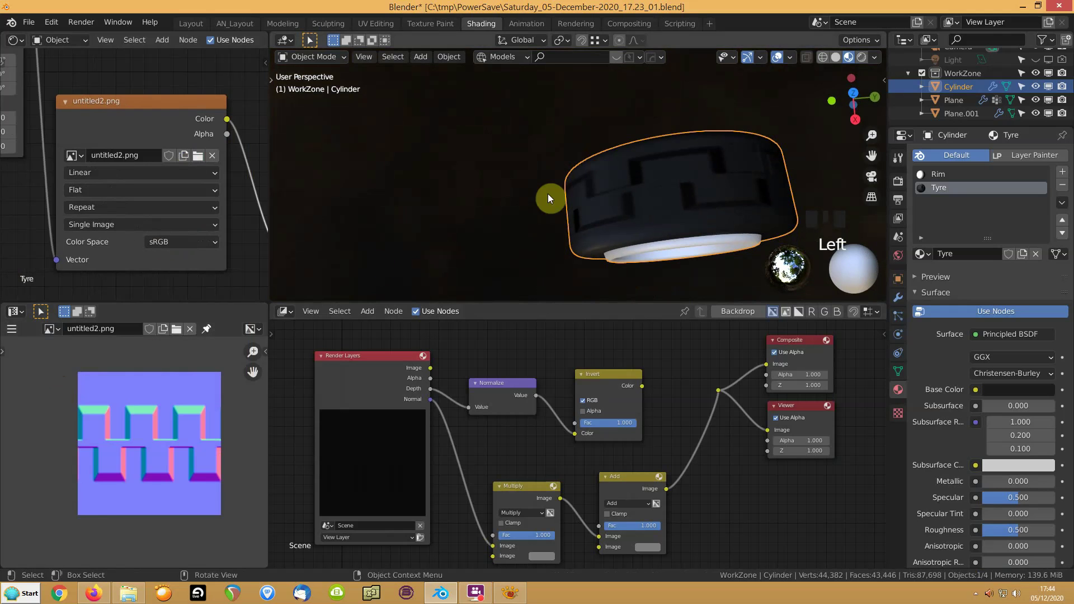
# Step: Reveal the wheel's hidden tyre faces in Edit Mode and scale their linked UV island to about 0.77 along Y
pyautogui.press('Tab')
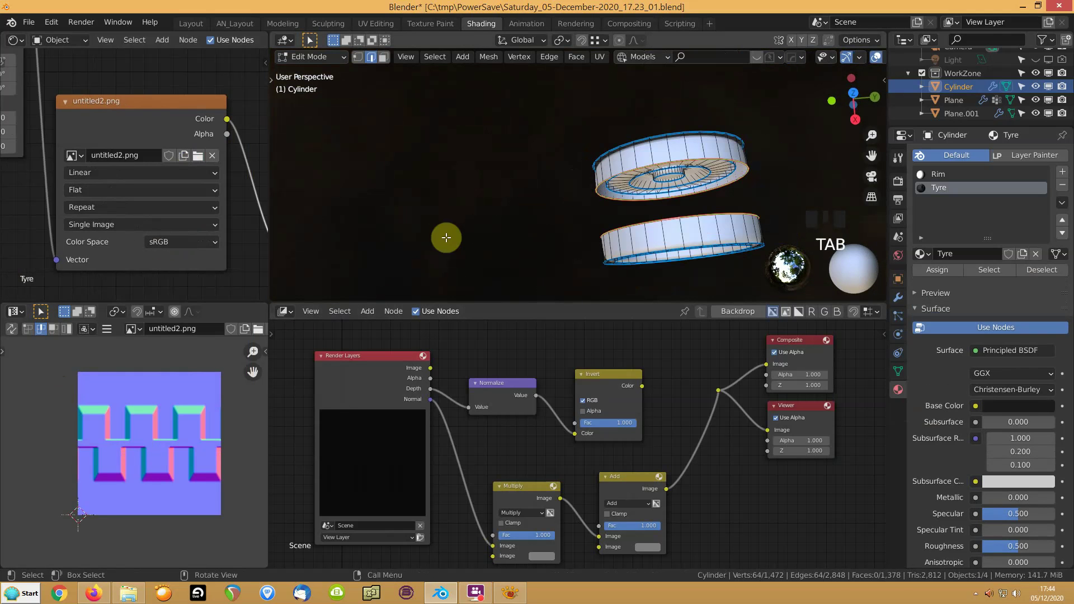
pyautogui.scroll(-1, 523, 209)
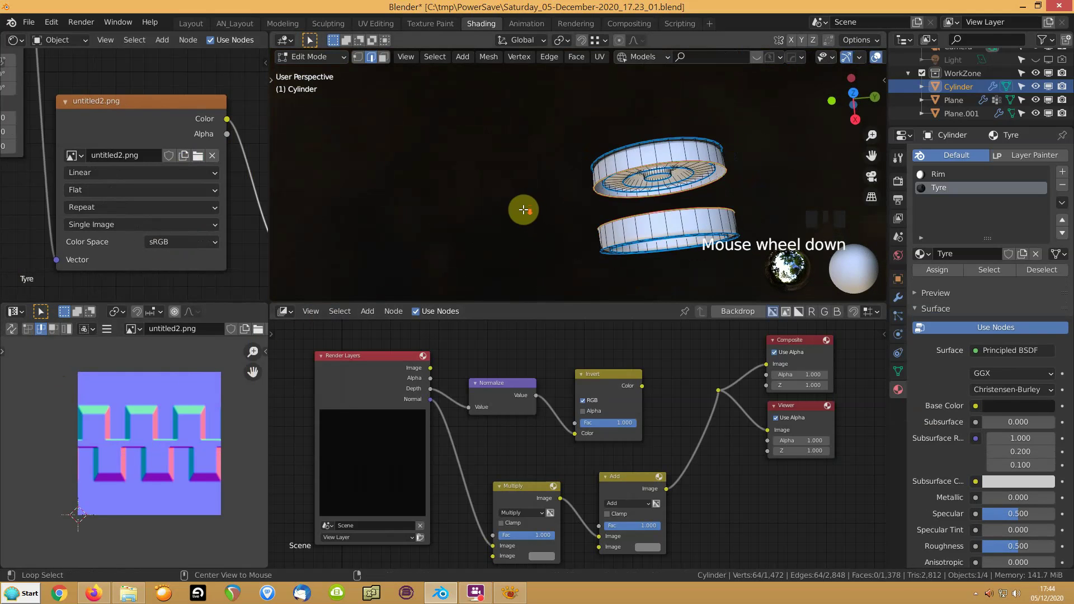
pyautogui.hotkey('alt', 'h')
pyautogui.click(149, 433)
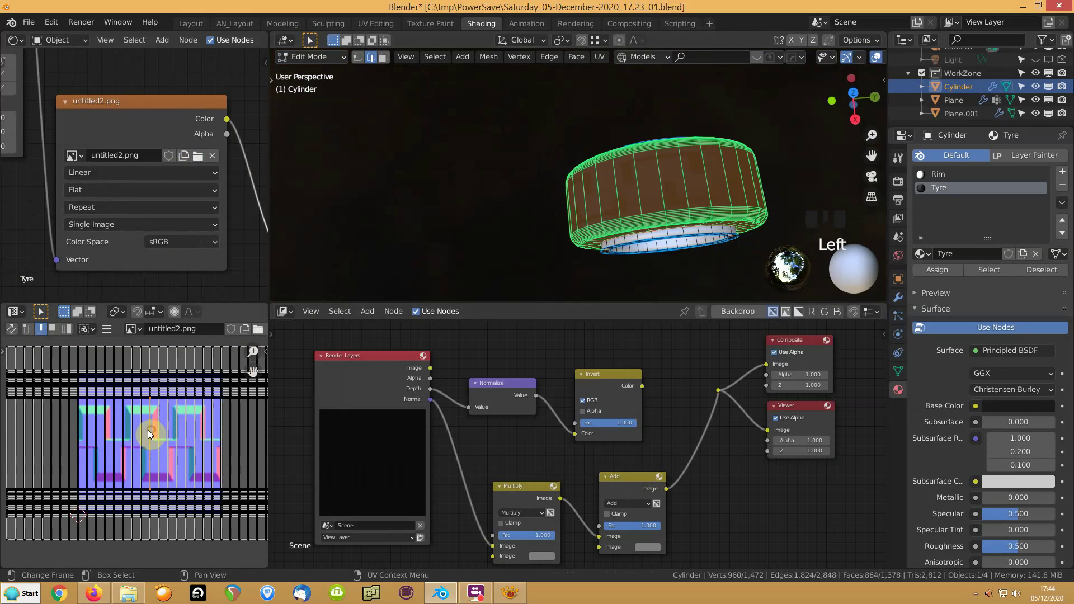
pyautogui.press('l')
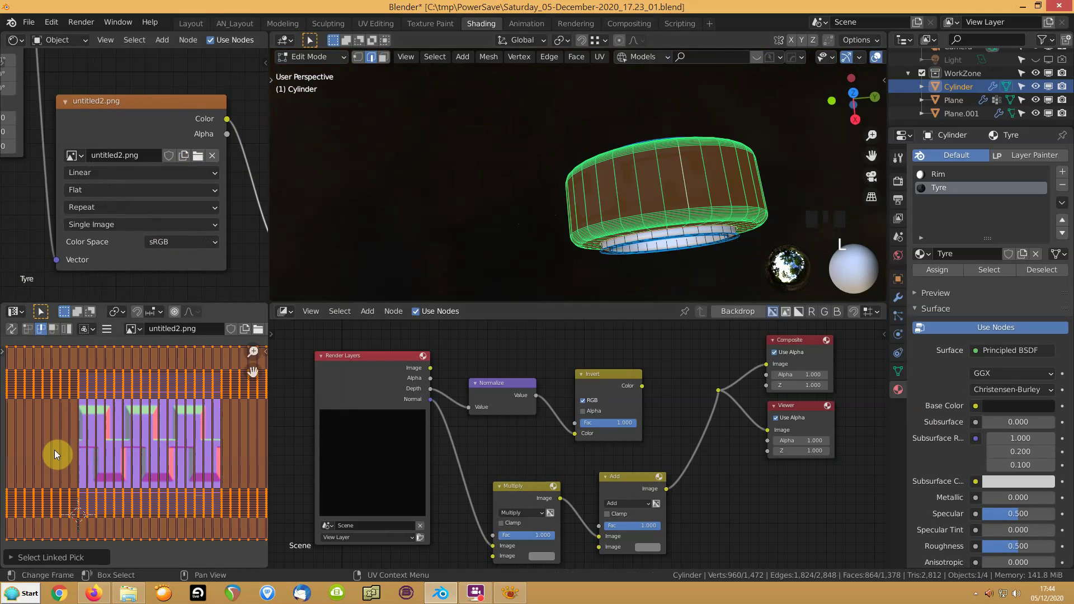
pyautogui.press('s')
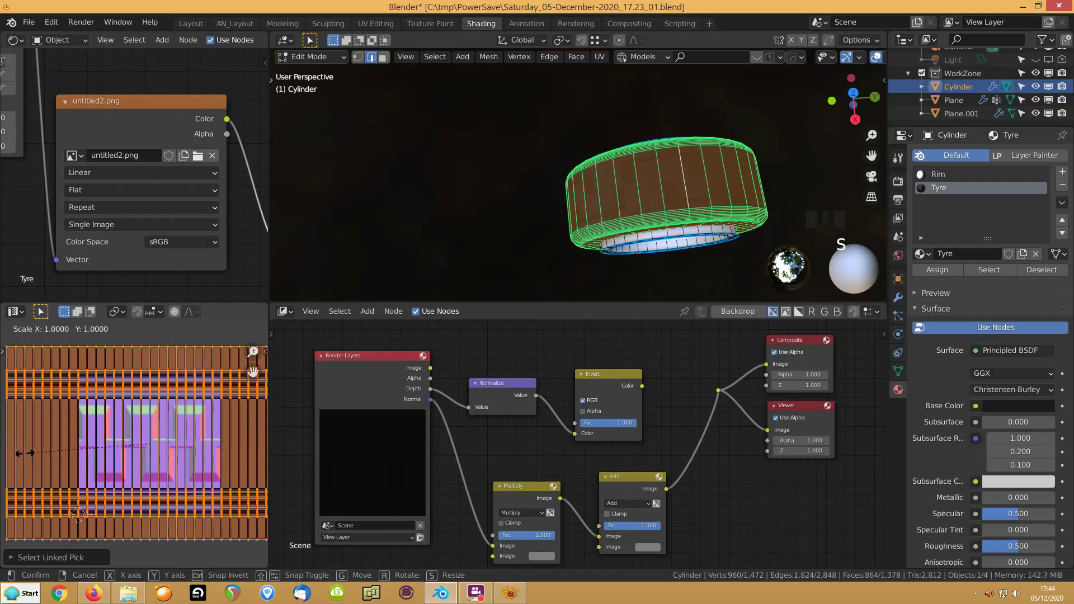
pyautogui.press('y')
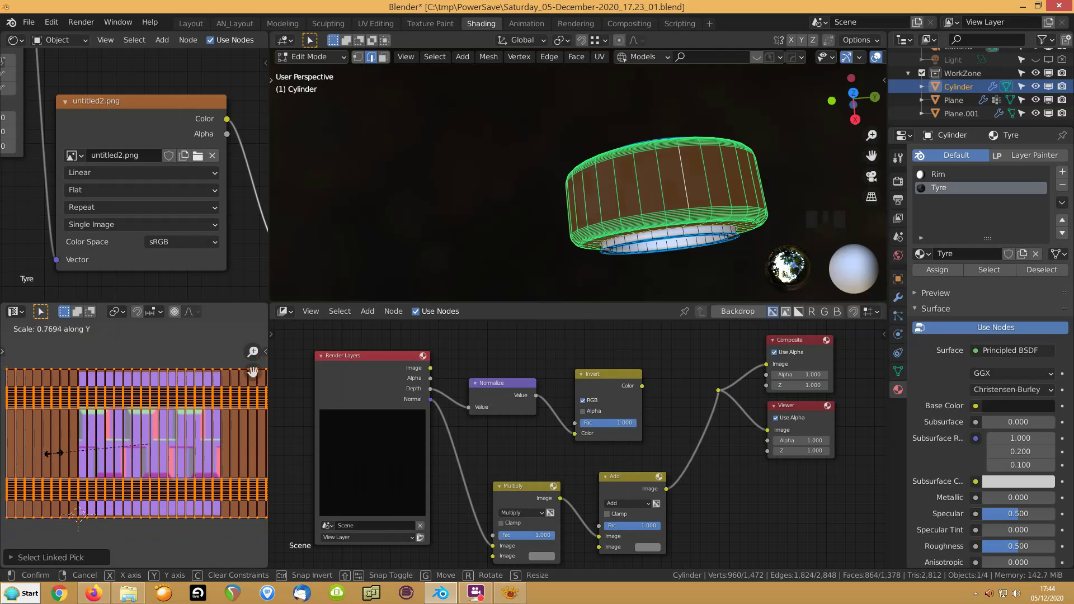
pyautogui.click(53, 452)
# Step: Hide the viewport overlays and bring the tyre's tread into clear view
pyautogui.moveTo(618, 193); pyautogui.dragTo(639, 173, button='middle')
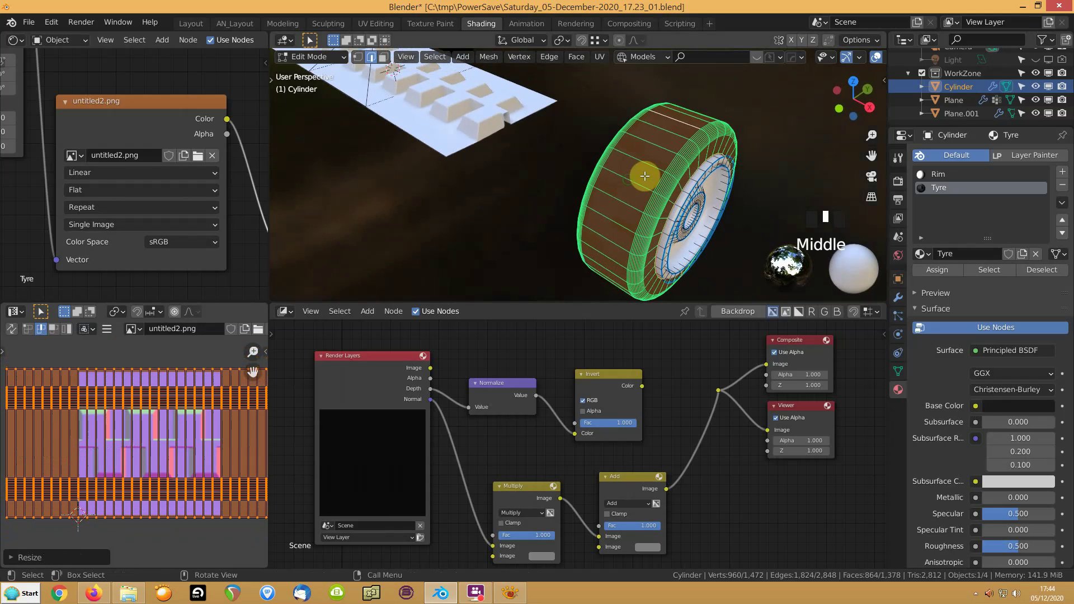
pyautogui.click(877, 60)
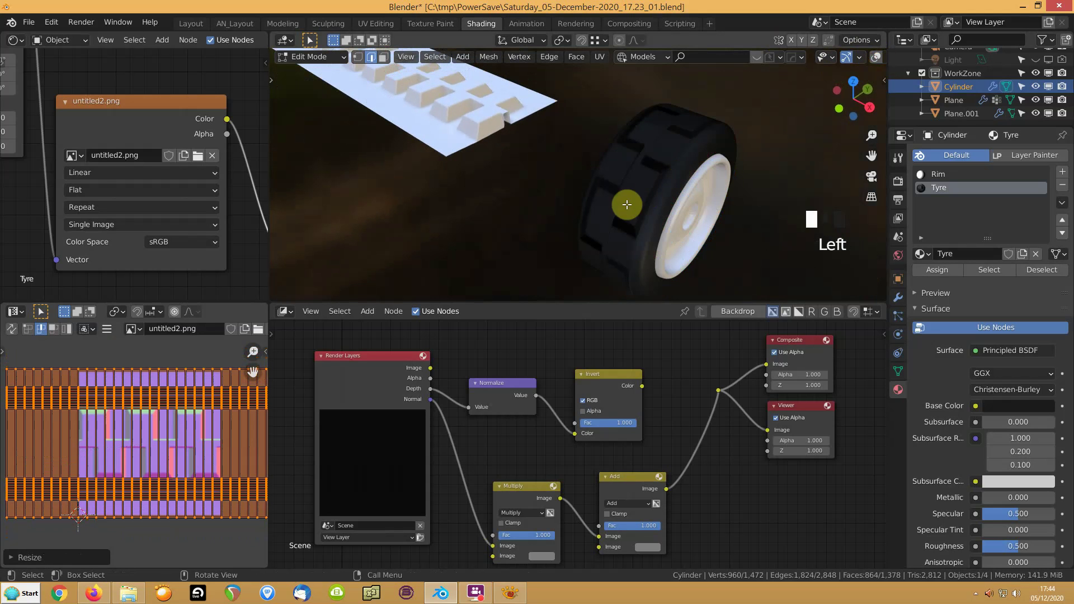
pyautogui.keyDown('shift'); pyautogui.moveTo(512, 204); pyautogui.dragTo(410, 242, button='middle'); pyautogui.keyUp('shift')
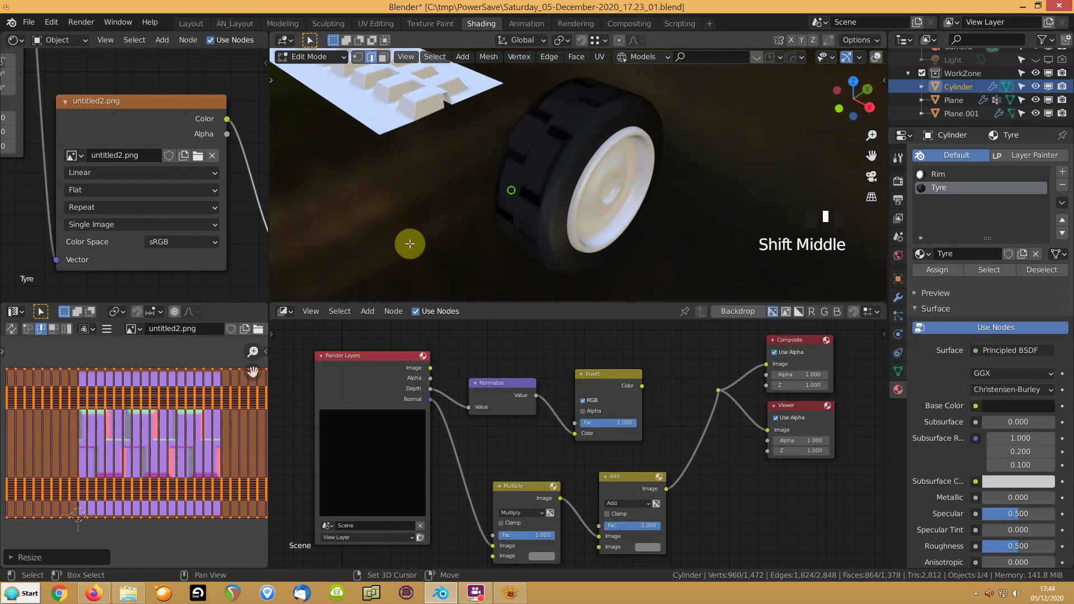
# Step: Scale the tyre's UV island by 2 along X and check the tread on the wheel
pyautogui.press('s')
pyautogui.press('x')
pyautogui.press('2')
pyautogui.click(163, 428)
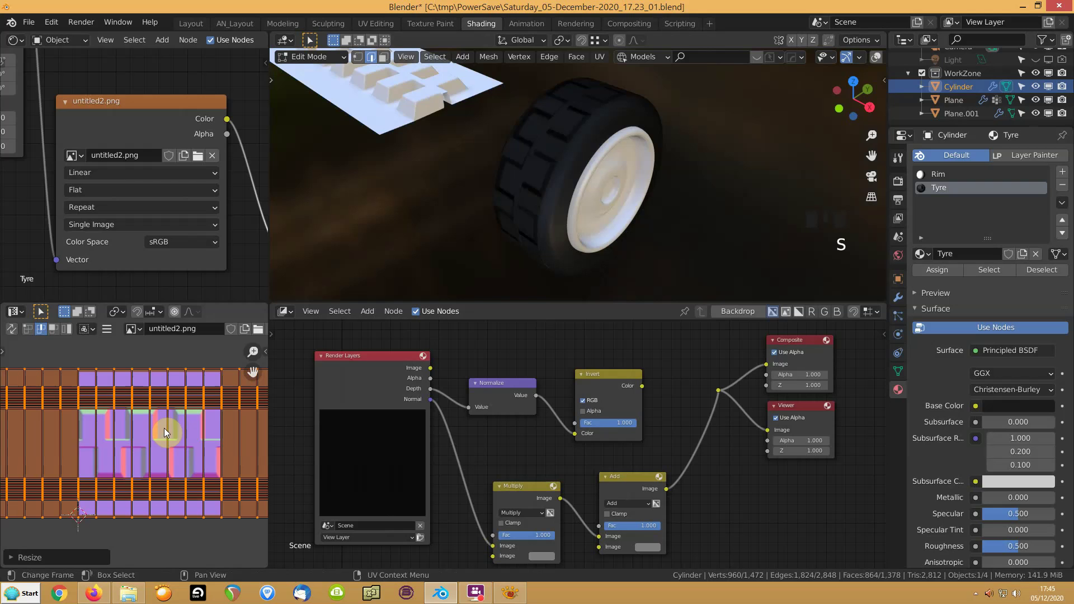
pyautogui.moveTo(588, 207); pyautogui.dragTo(587, 240, button='middle')
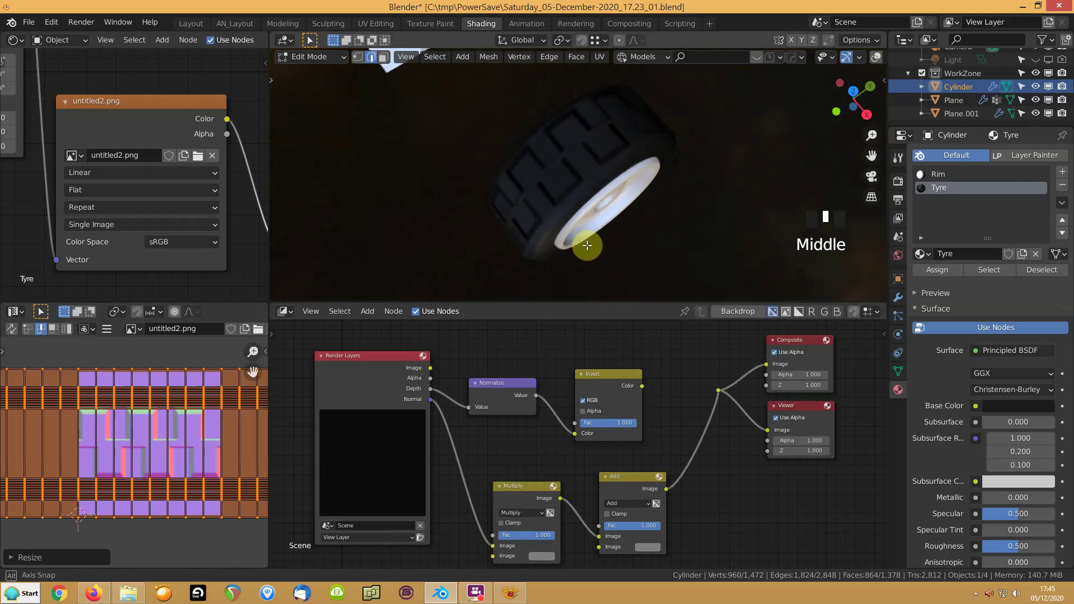
# Step: Stretch the tyre's UV island along X in two passes, using a factor of 2 for the second, and check the tread
pyautogui.press('s')
pyautogui.press('x')
pyautogui.click(109, 411)
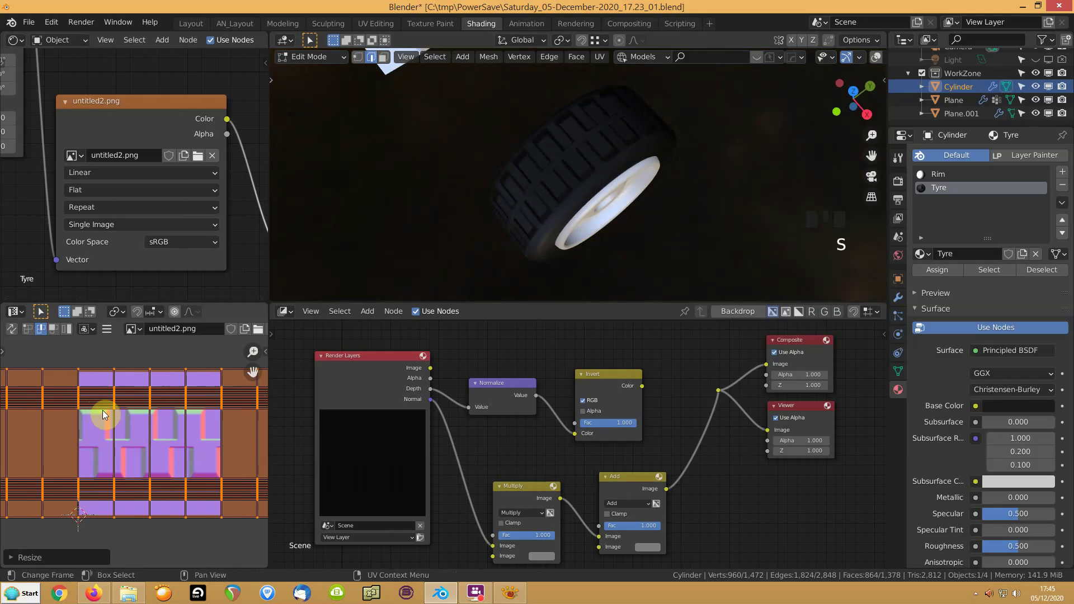
pyautogui.scroll(4, 534, 204)
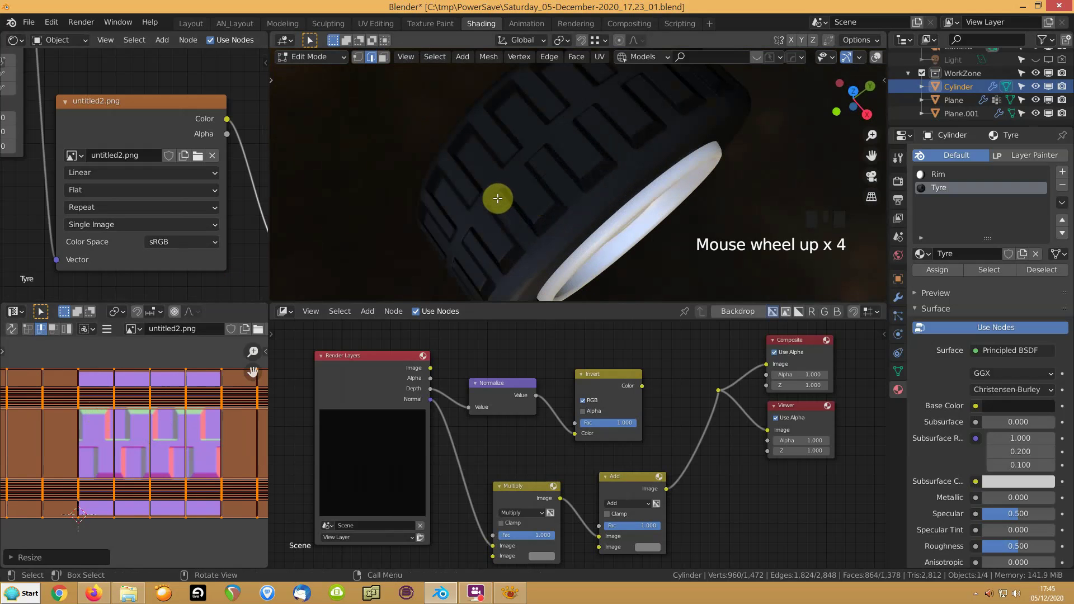
pyautogui.press('s')
pyautogui.press('x')
pyautogui.press('2')
pyautogui.click(209, 374)
pyautogui.moveTo(432, 217); pyautogui.dragTo(511, 170, button='middle')
pyautogui.scroll(-2, 629, 146)
# Step: Set the Tyre material's Normal Map strength to 0.7 and return the wheel to Object Mode
pyautogui.moveTo(168, 190)
pyautogui.mouseDown(button='middle')
pyautogui.moveTo(4, 186)
pyautogui.moveTo(148, 187)
pyautogui.mouseUp(button='middle')
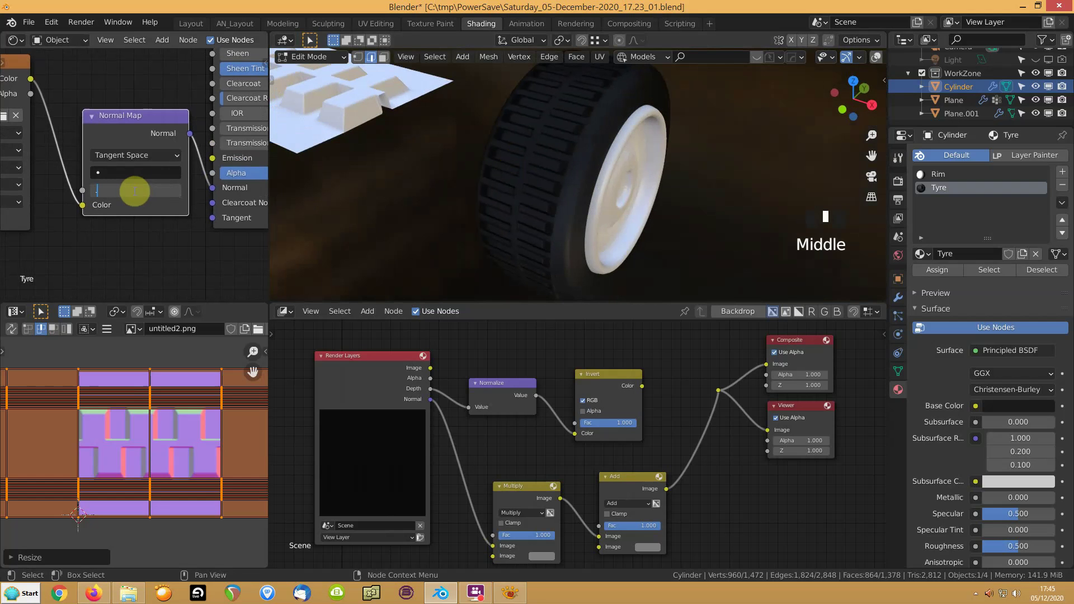
pyautogui.click(419, 32)
pyautogui.moveTo(499, 185)
pyautogui.mouseDown(button='middle')
pyautogui.moveTo(561, 180)
pyautogui.moveTo(537, 211)
pyautogui.moveTo(530, 184)
pyautogui.moveTo(491, 203)
pyautogui.mouseUp(button='middle')
pyautogui.click(316, 57)
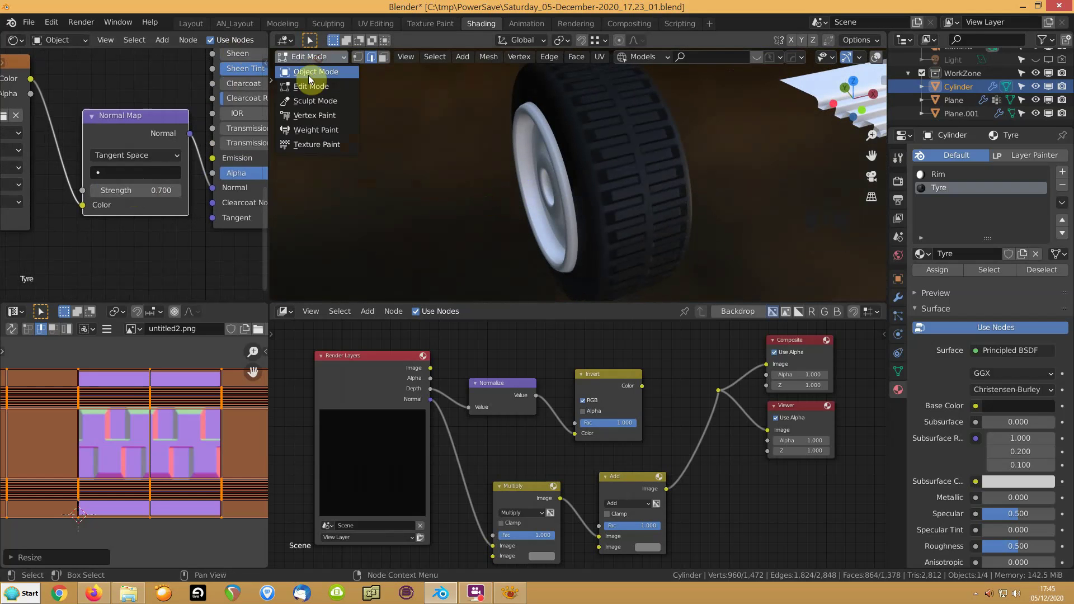
pyautogui.click(307, 75)
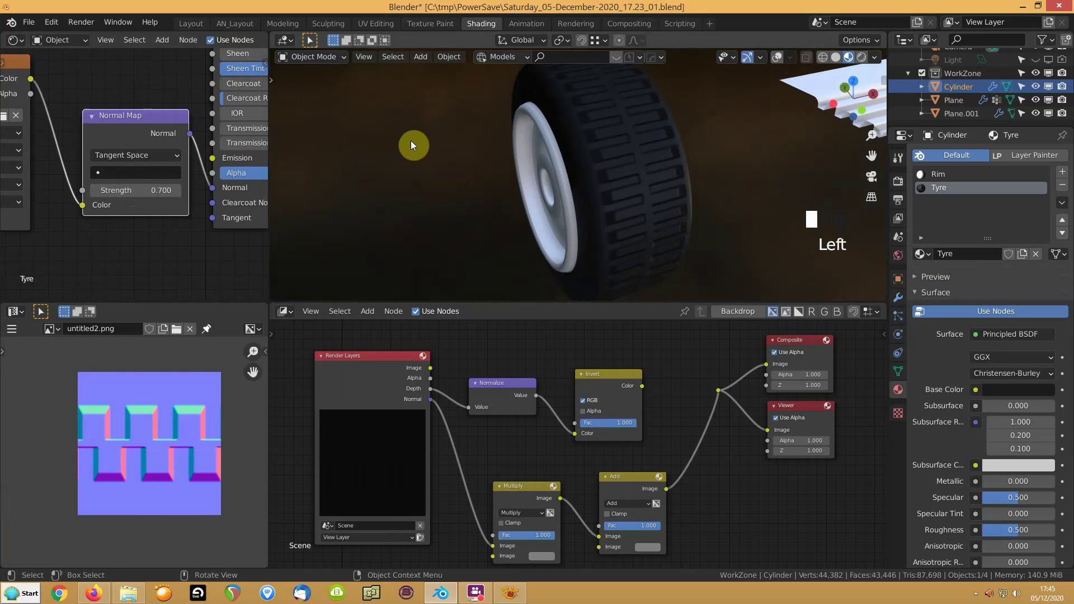
pyautogui.moveTo(411, 145); pyautogui.dragTo(291, 134, button='middle')
# Step: Route the Invert node's Color output to the Composite and Viewer nodes, and display the Viewer Node result in the image editor
pyautogui.scroll(2, 101, 436)
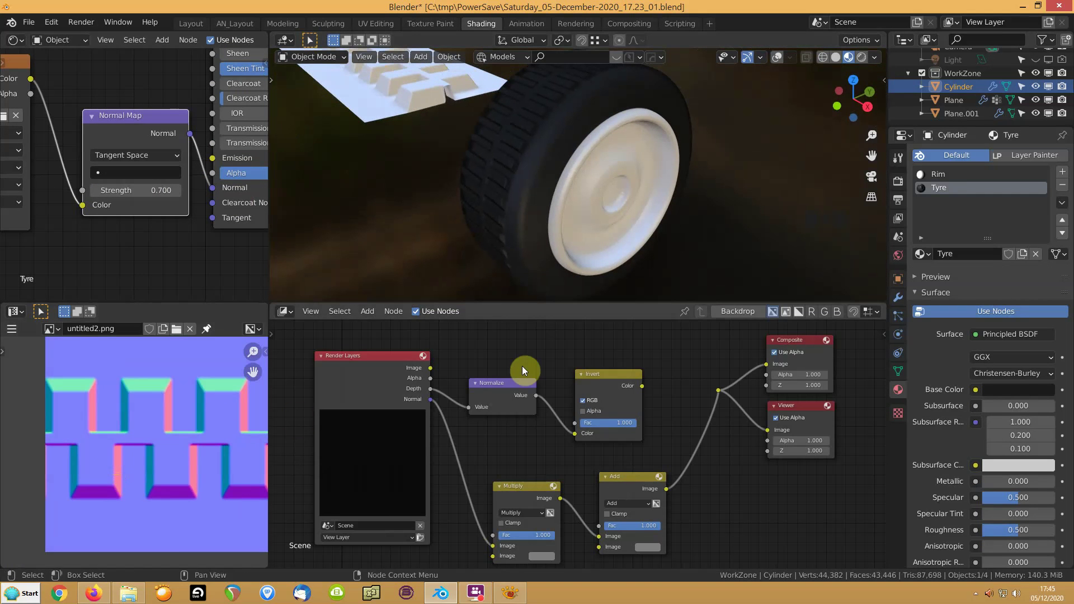
pyautogui.moveTo(643, 387); pyautogui.dragTo(718, 387)
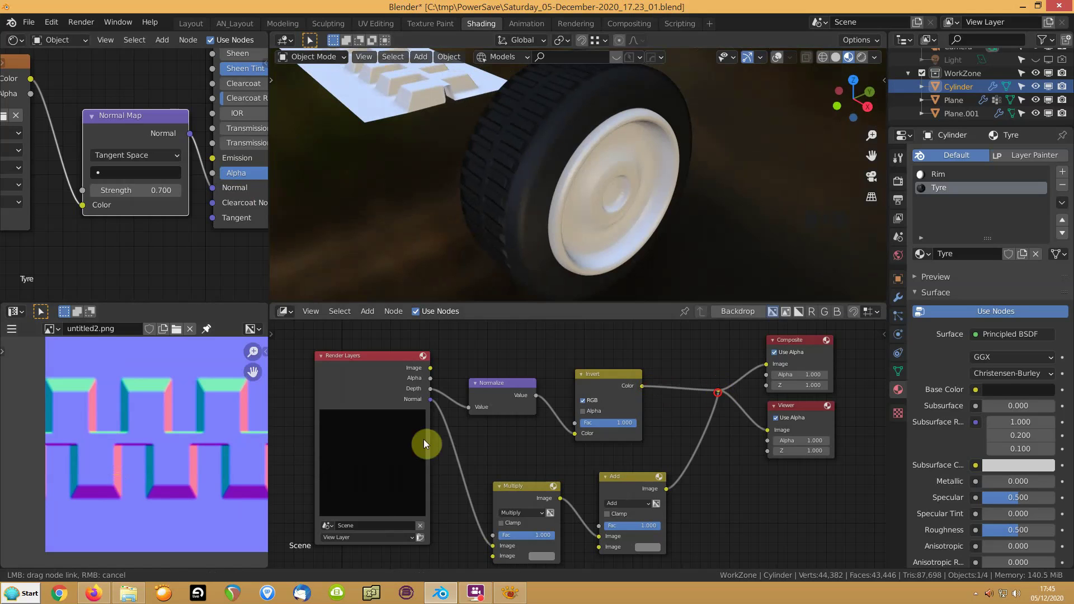
pyautogui.click(51, 334)
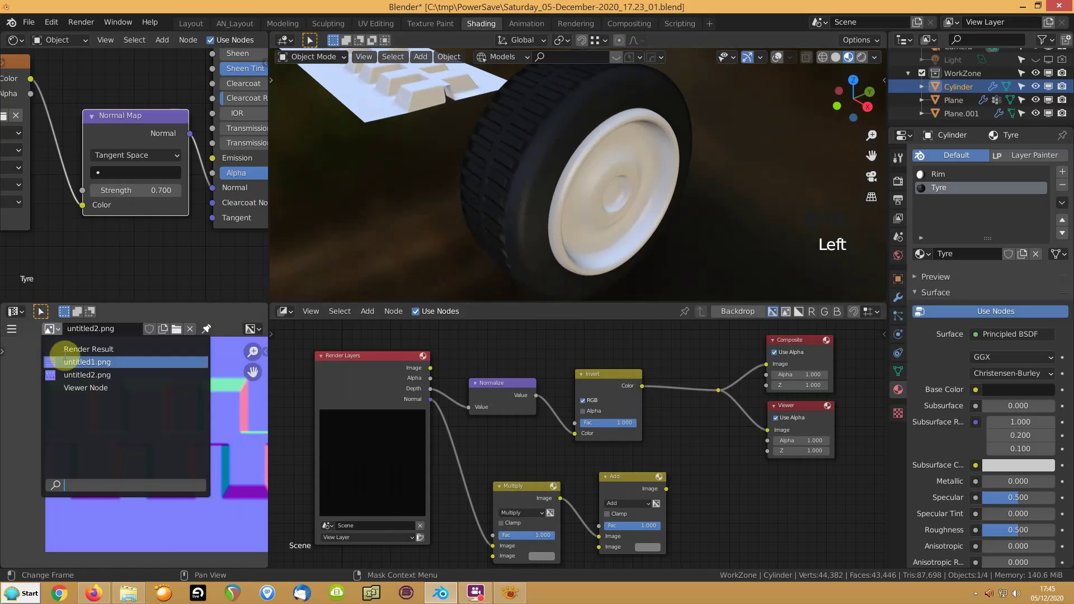
pyautogui.click(86, 389)
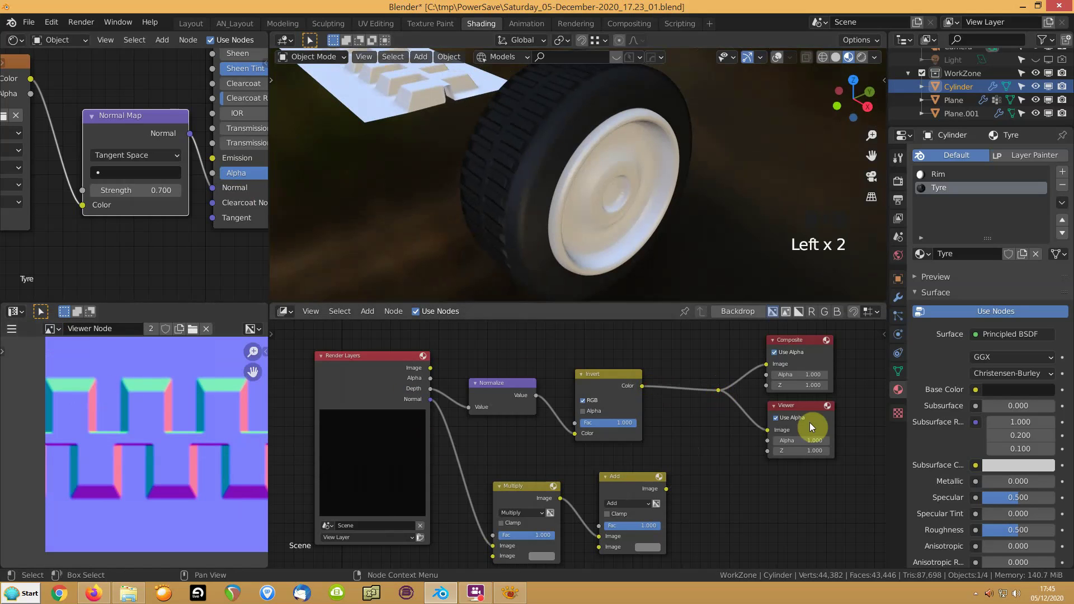
pyautogui.keyDown('ctrl'); pyautogui.keyDown('shift'); pyautogui.click(607, 382); pyautogui.keyUp('shift'); pyautogui.keyUp('ctrl')
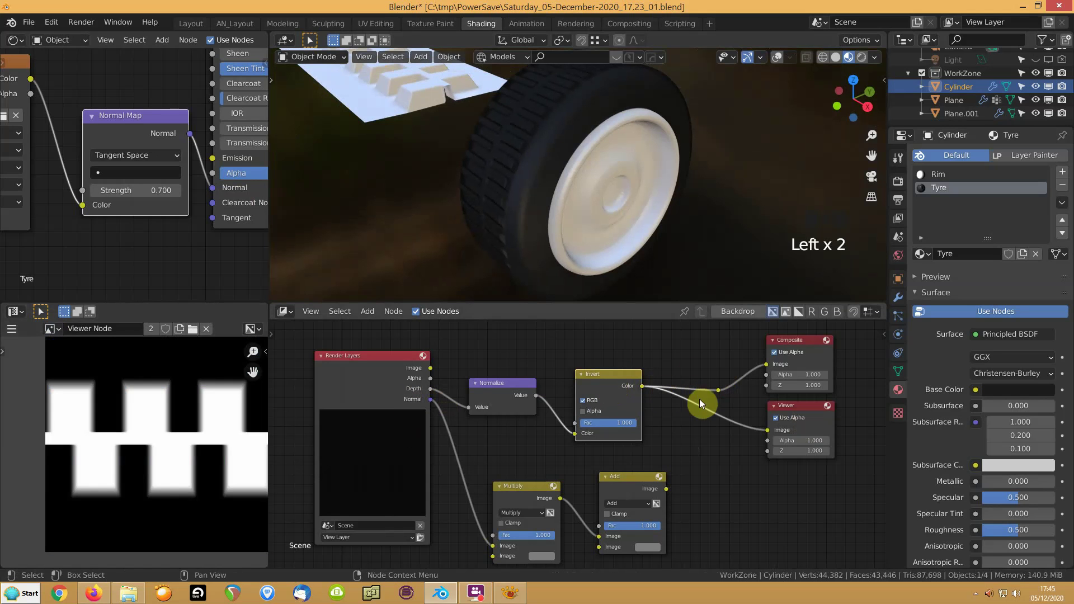
pyautogui.scroll(4, 138, 487)
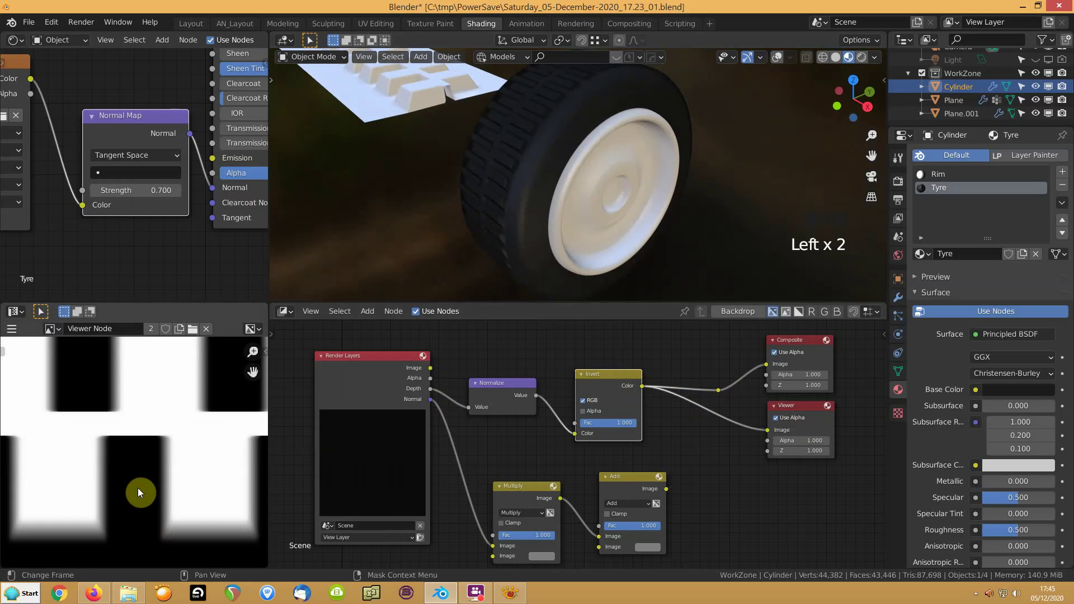
pyautogui.scroll(-4, 138, 487)
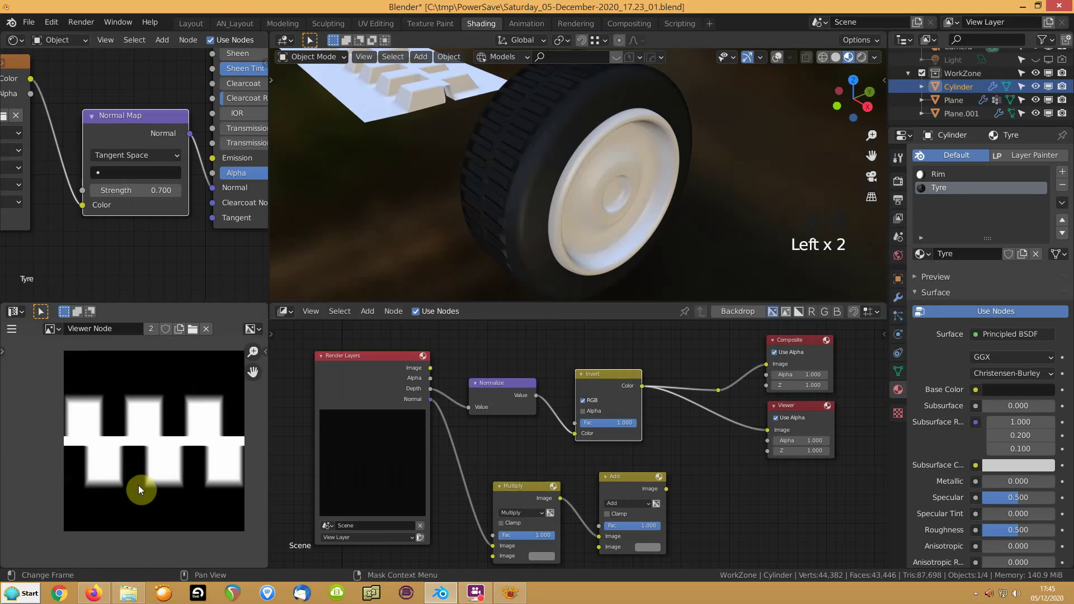
pyautogui.moveTo(476, 598)
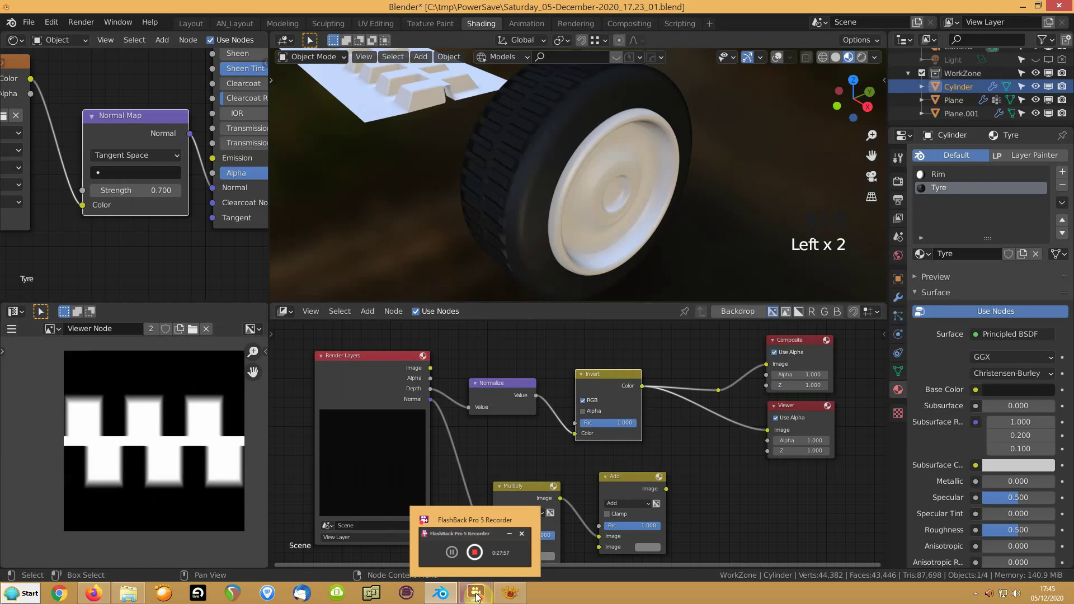
pyautogui.moveTo(564, 263); pyautogui.dragTo(700, 223, button='middle')
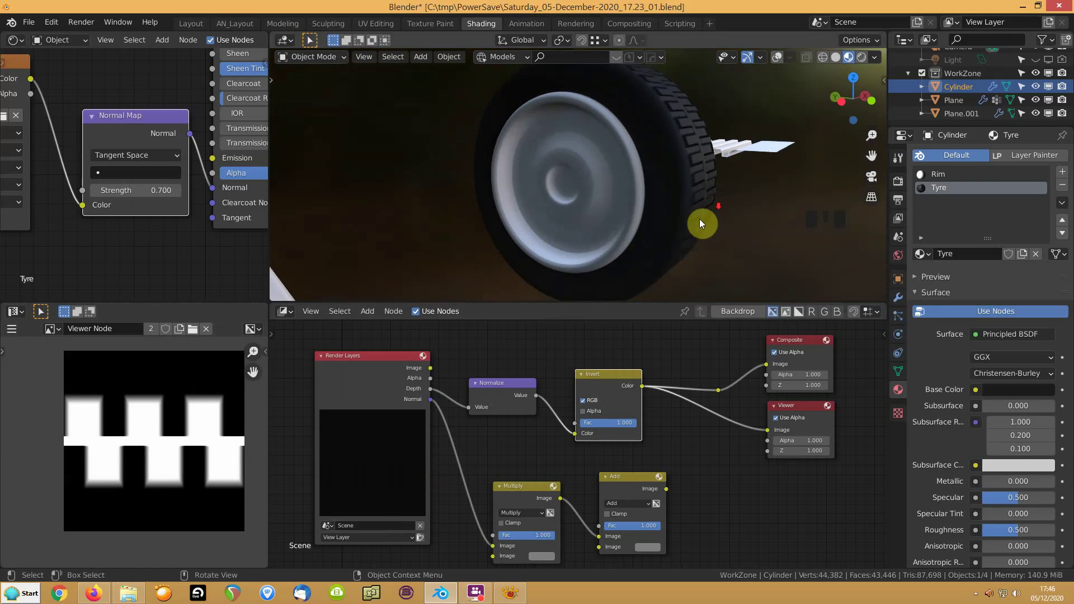
pyautogui.scroll(-1, 700, 222)
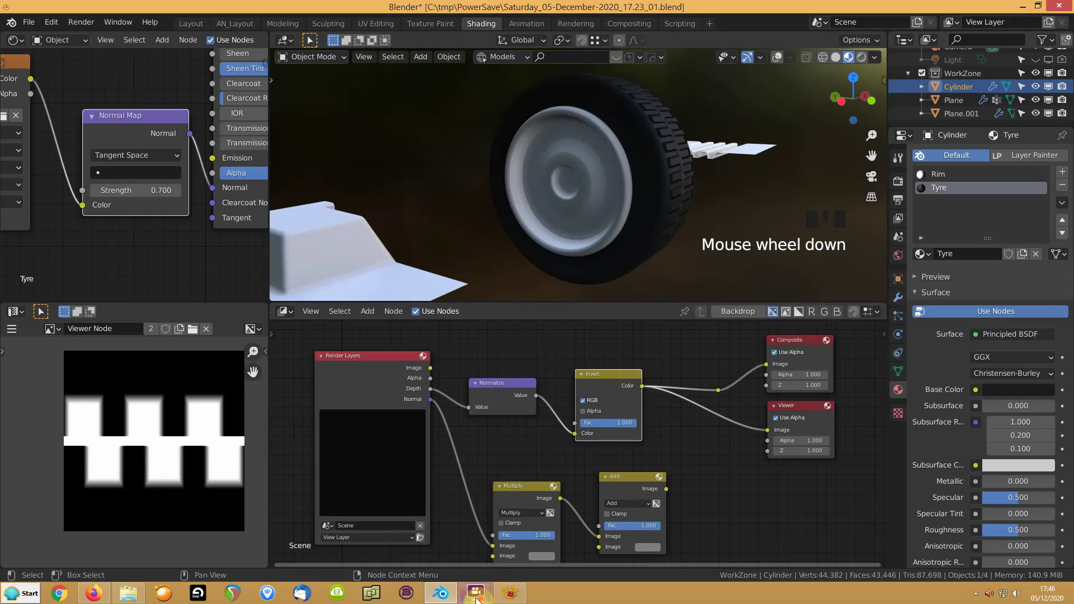
pyautogui.click(475, 596)
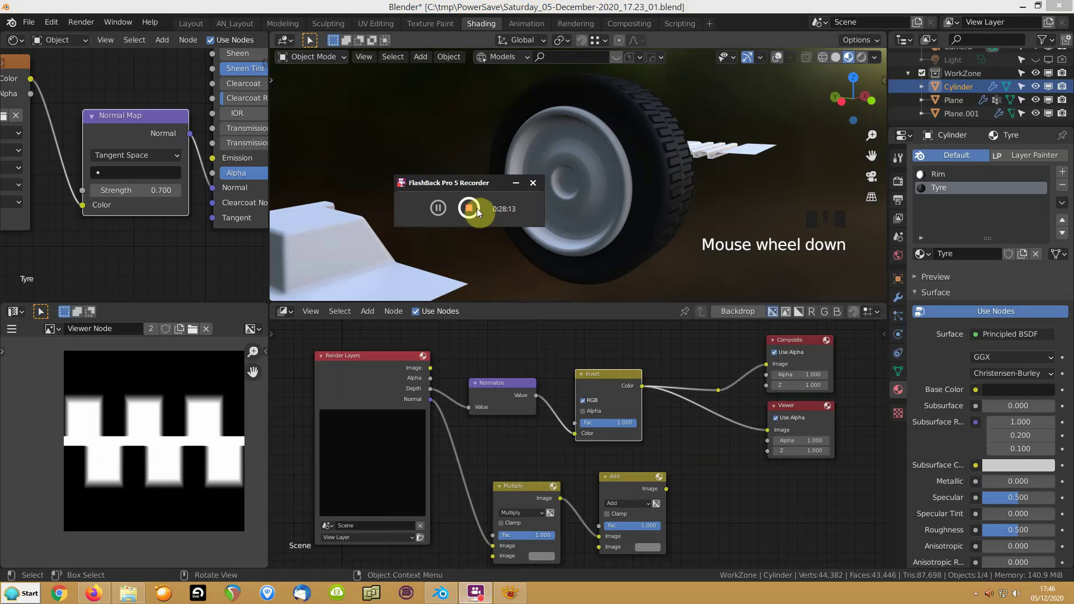